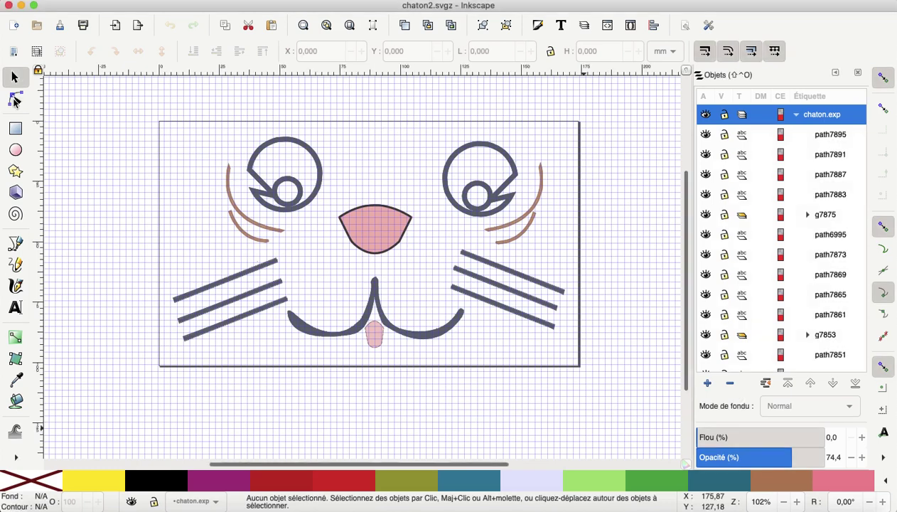
# Step: Switch to the Node tool, scroll the Objects panel and open the Affichage (View) menu
pyautogui.click(15, 100)
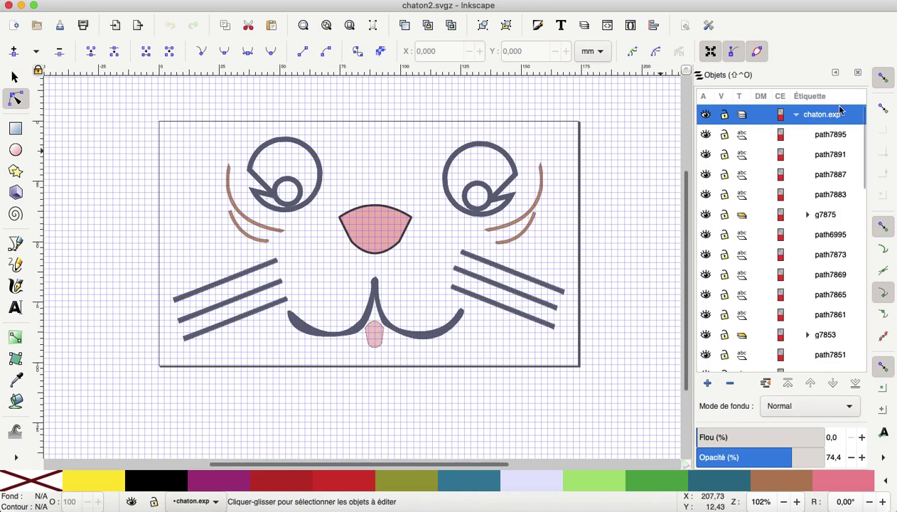
pyautogui.moveTo(865, 171)
pyautogui.moveTo(863, 180)
pyautogui.mouseDown()
pyautogui.moveTo(857, 382)
pyautogui.moveTo(864, 227)
pyautogui.moveTo(879, 178)
pyautogui.mouseUp()
pyautogui.click(181, 2)
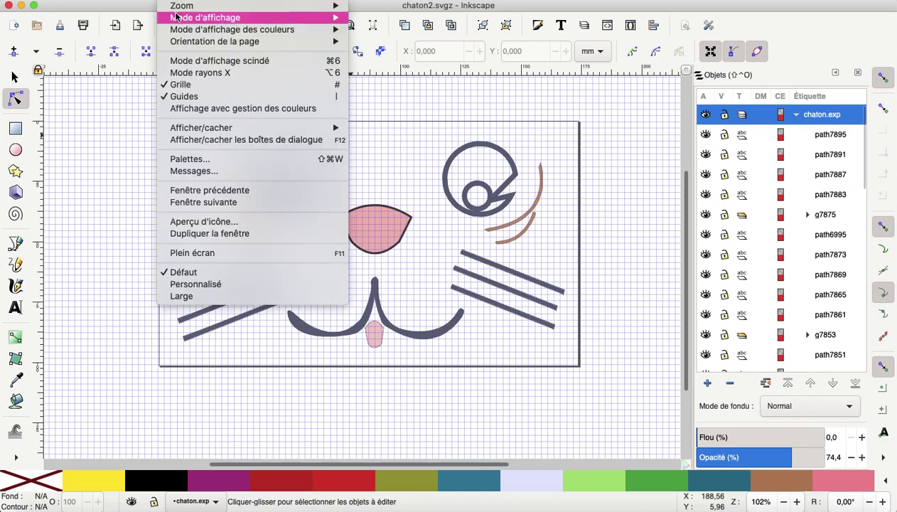
# Step: Enable Affichage > Mode rayons X (X-ray display mode)
pyautogui.click(187, 72)
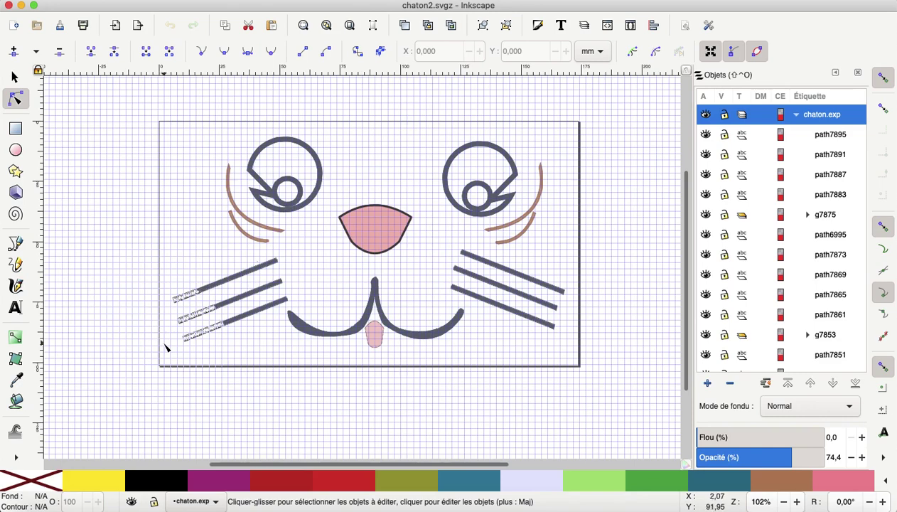
# Step: Zoom in to about 817% on the tongue's dashed outline, then zoom back out to the whole face
pyautogui.press('+')
pyautogui.press('+')
pyautogui.press('+')
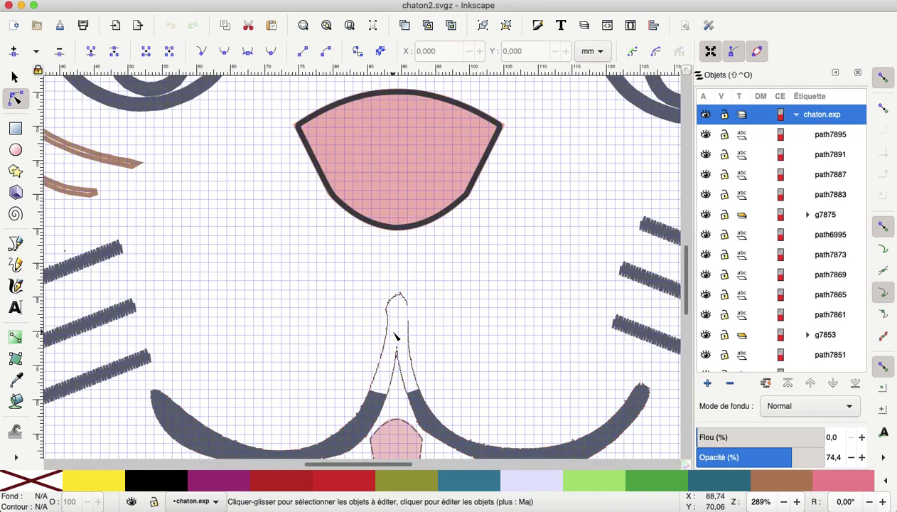
pyautogui.scroll(-2, 396, 337)
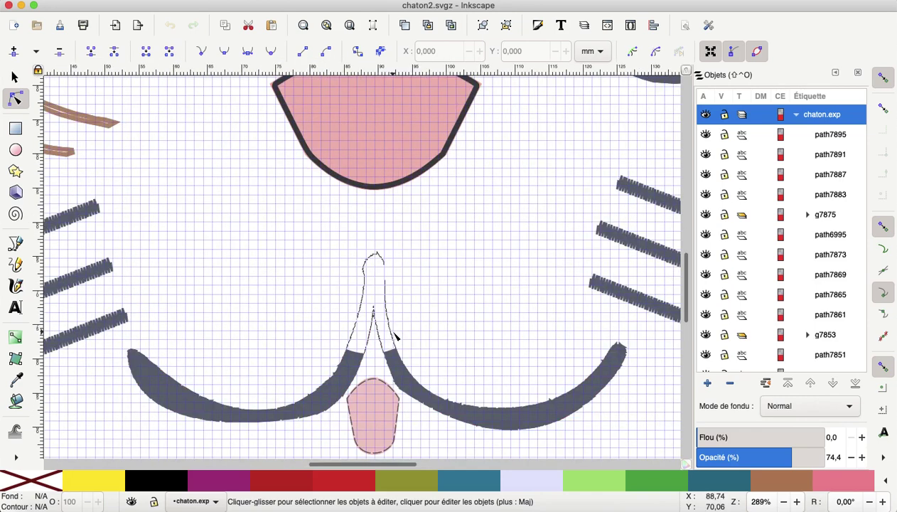
pyautogui.scroll(-5, 396, 336)
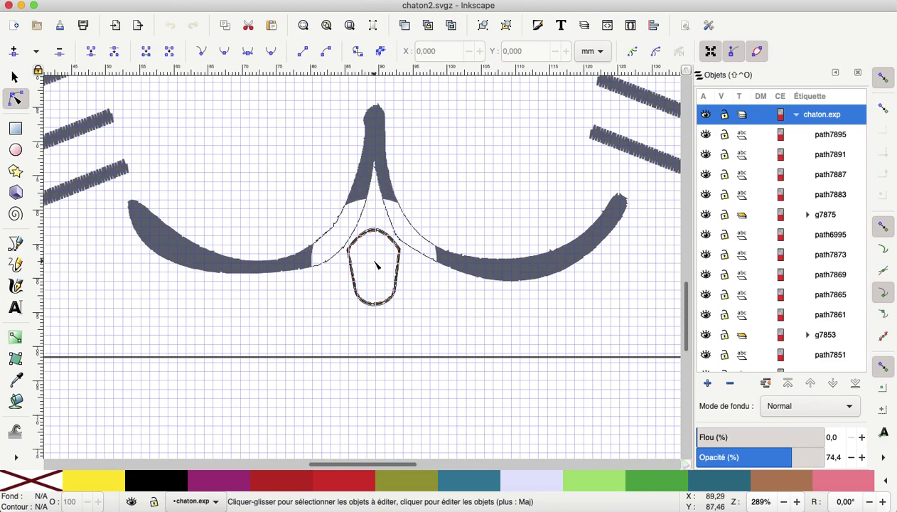
pyautogui.scroll(1, 376, 264)
pyautogui.scroll(1, 376, 264)
pyautogui.scroll(1, 377, 268)
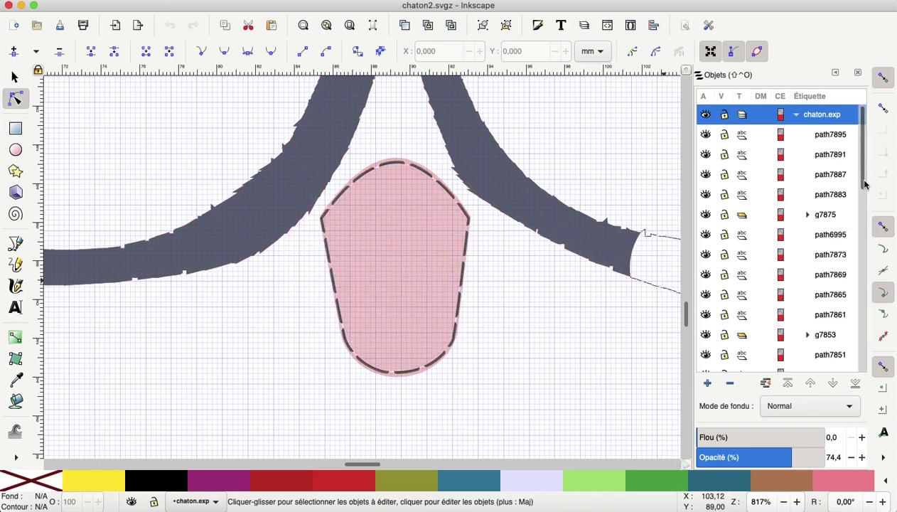
pyautogui.moveTo(864, 183)
pyautogui.mouseDown()
pyautogui.moveTo(858, 364)
pyautogui.moveTo(848, 165)
pyautogui.mouseUp()
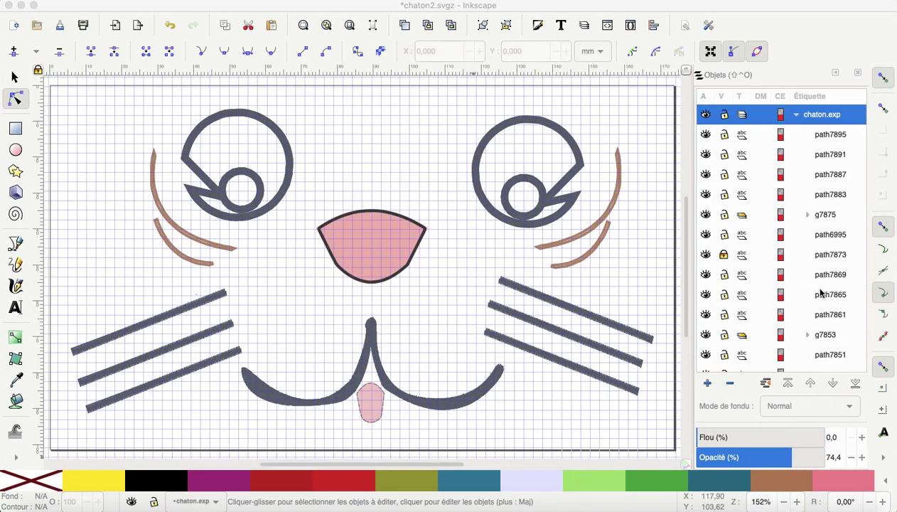
# Step: Rename whisker paths path7895 to m1 and path7891 to m2
pyautogui.click(831, 136)
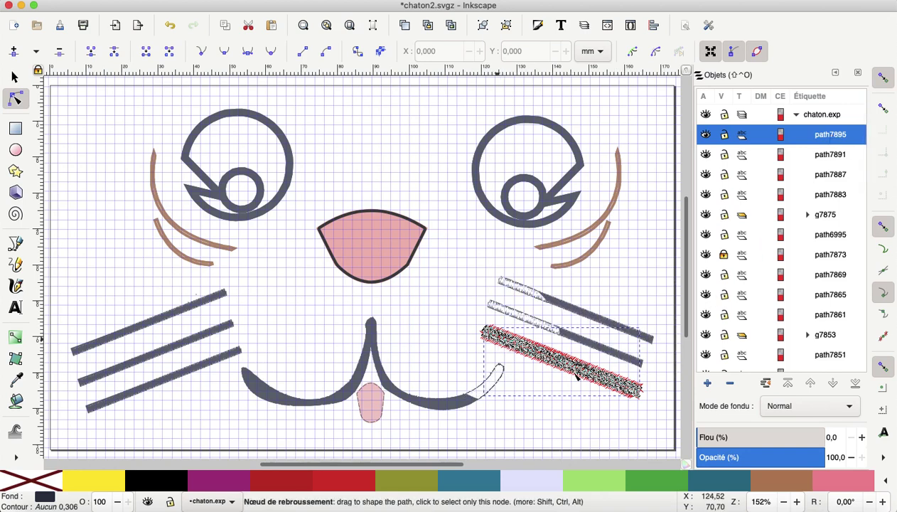
pyautogui.click(850, 136)
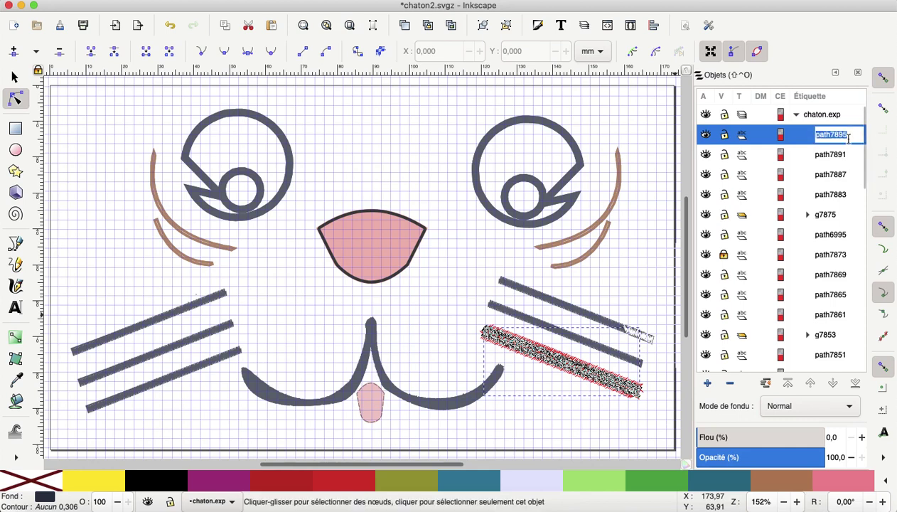
pyautogui.write('m')
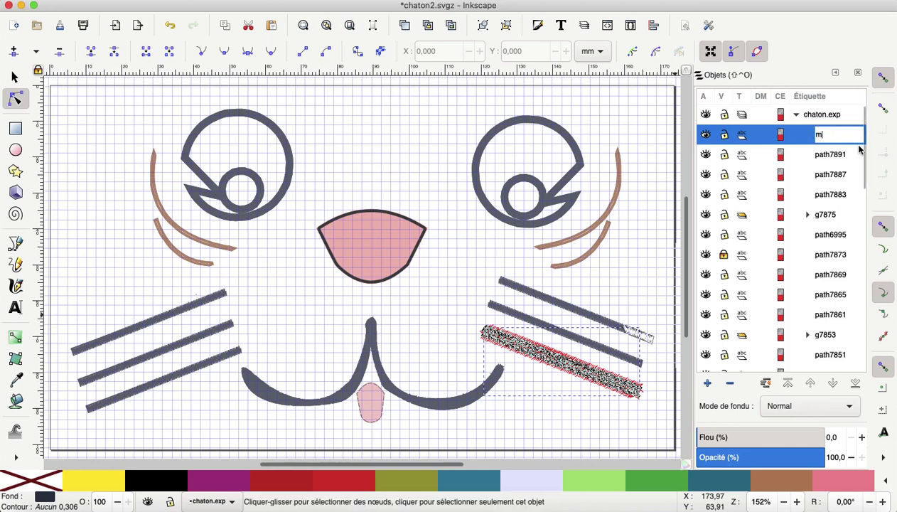
pyautogui.write('1')
pyautogui.press('Return')
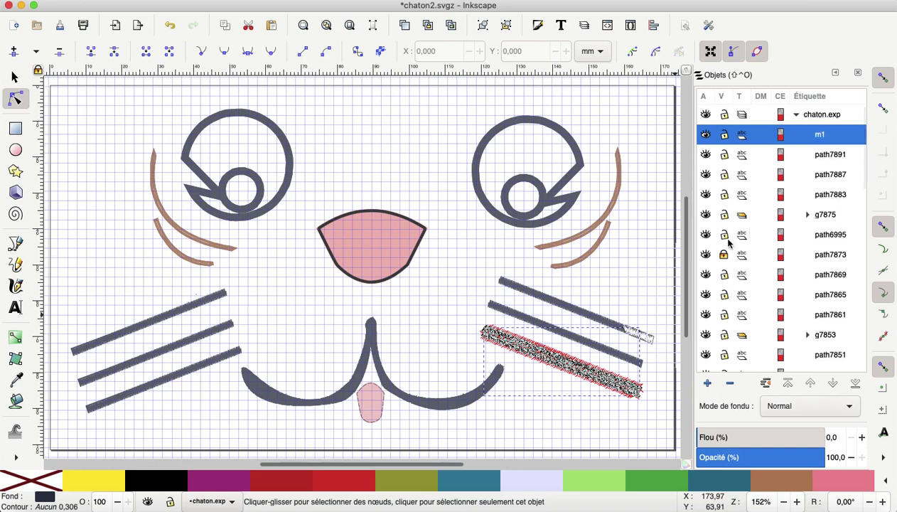
pyautogui.click(837, 156)
pyautogui.click(837, 156)
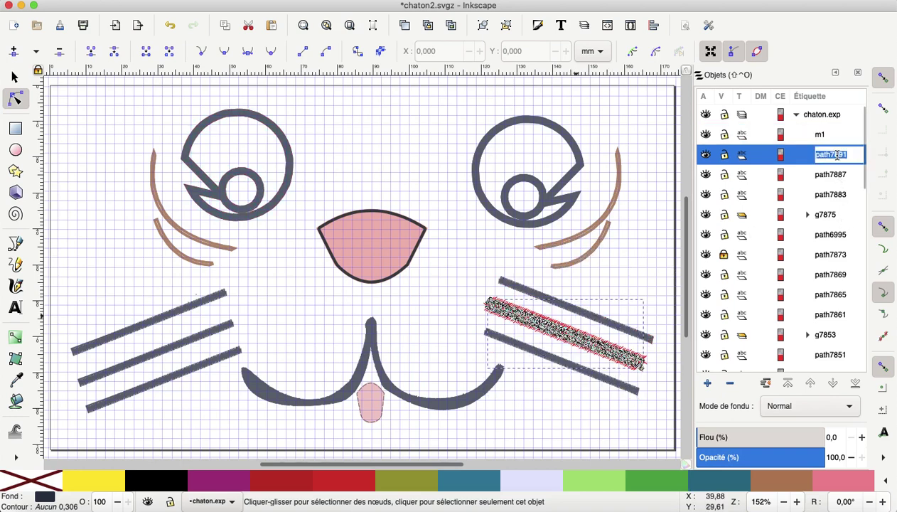
pyautogui.write('m2')
pyautogui.press('Return')
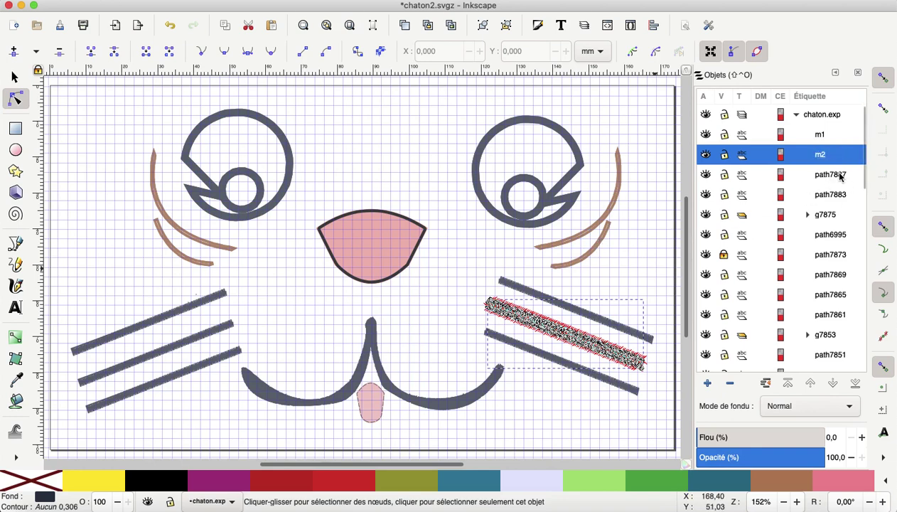
# Step: Rename whisker paths path7887 to m6 and path7883 to m5
pyautogui.click(839, 176)
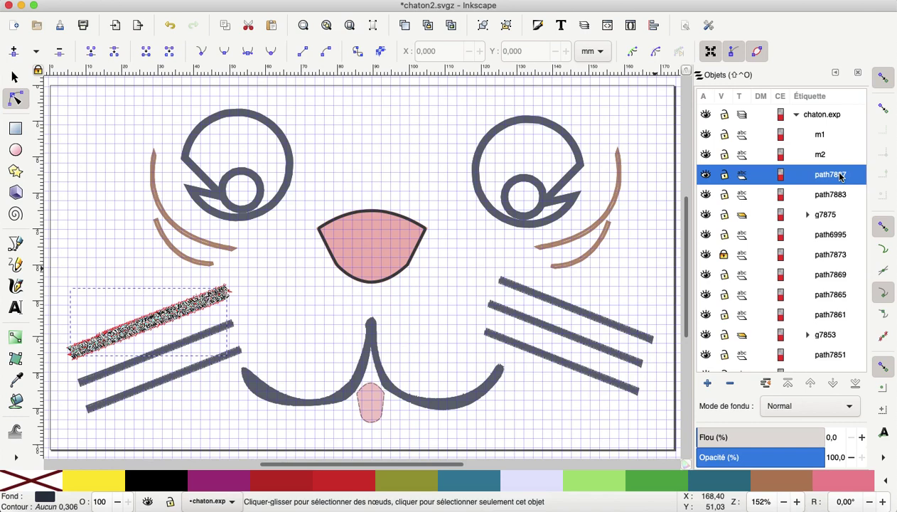
pyautogui.click(839, 176)
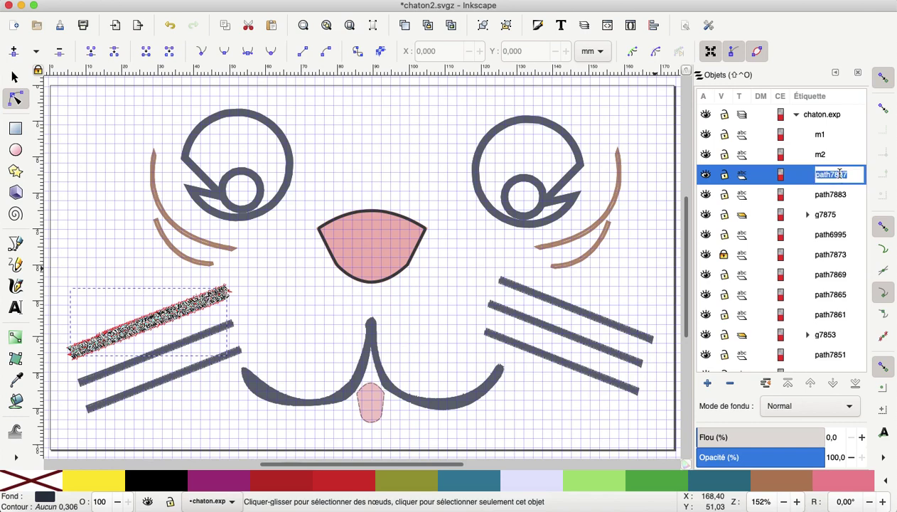
pyautogui.write('m6')
pyautogui.press('Return')
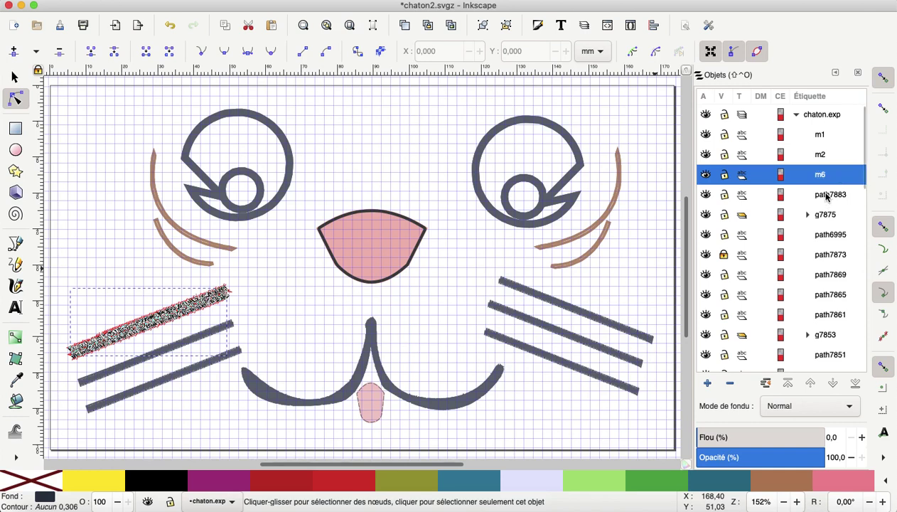
pyautogui.click(826, 196)
pyautogui.click(827, 196)
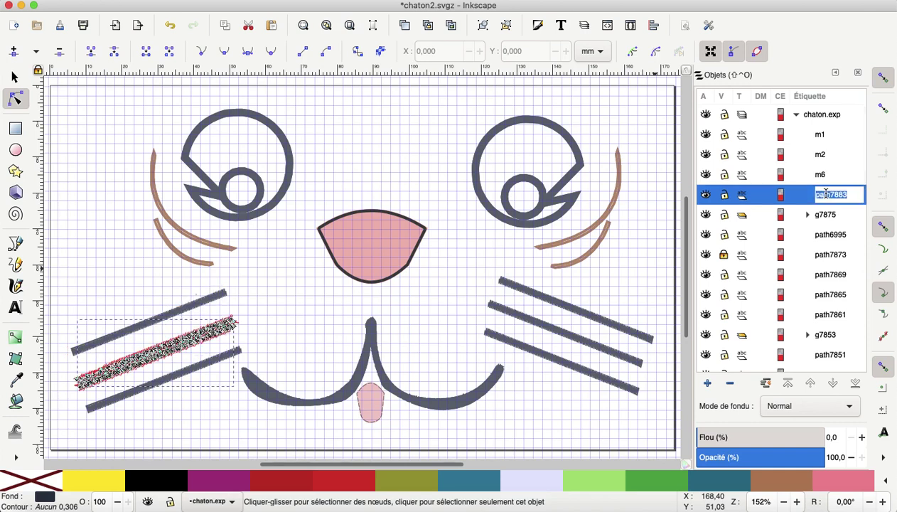
pyautogui.write('m5')
pyautogui.press('Return')
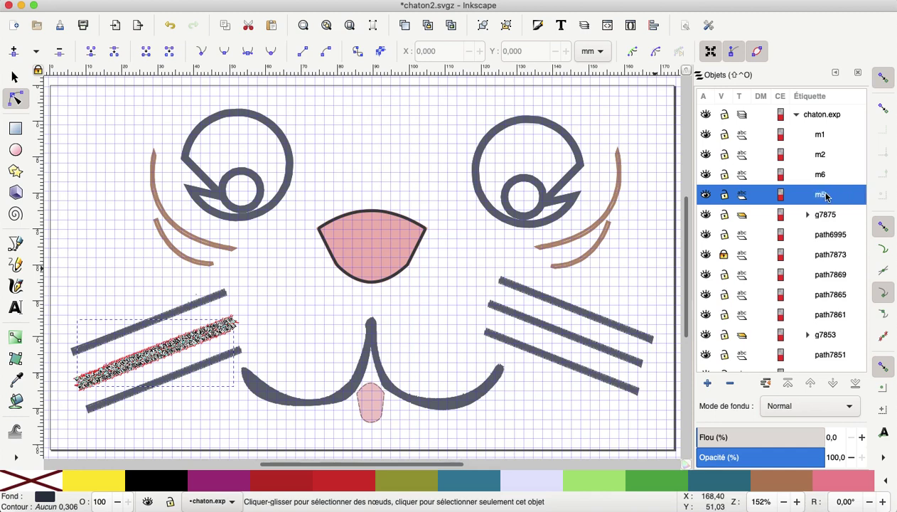
# Step: Select the bottom-left whisker path7873 and bring up its context menu
pyautogui.click(831, 240)
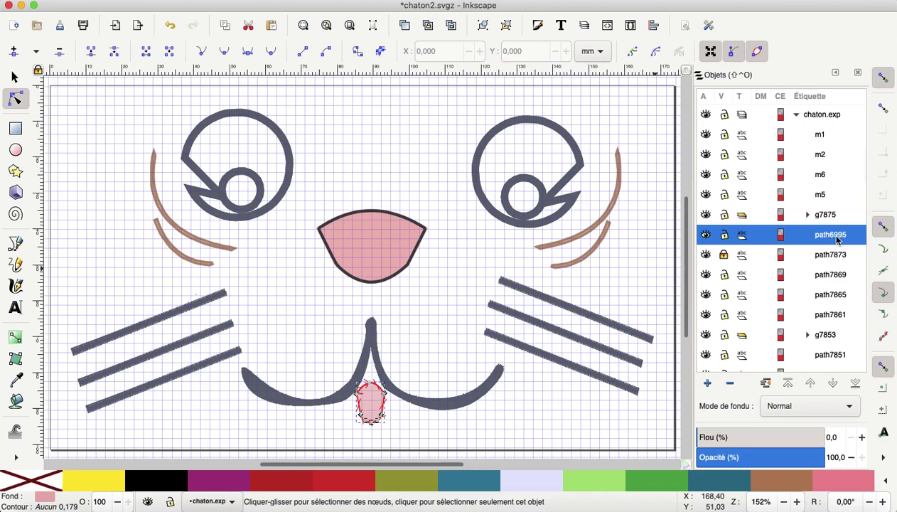
pyautogui.click(835, 256)
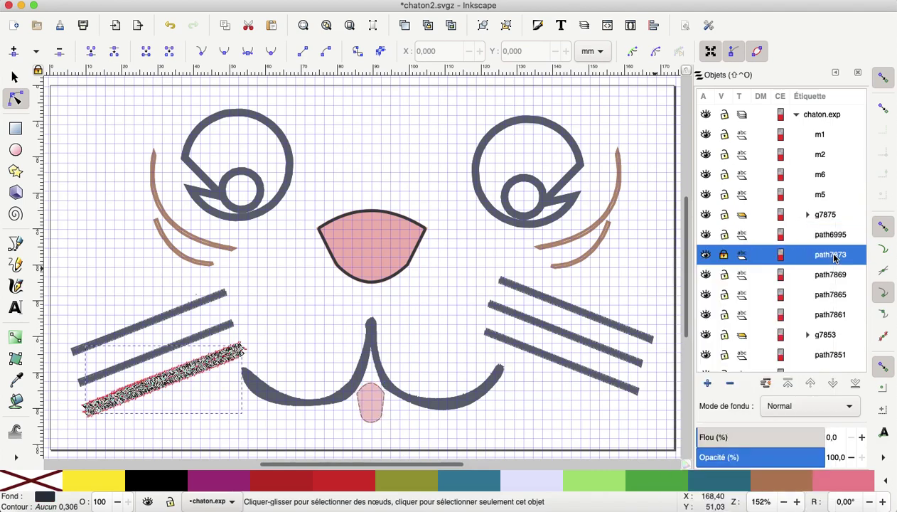
pyautogui.rightClick(835, 256)
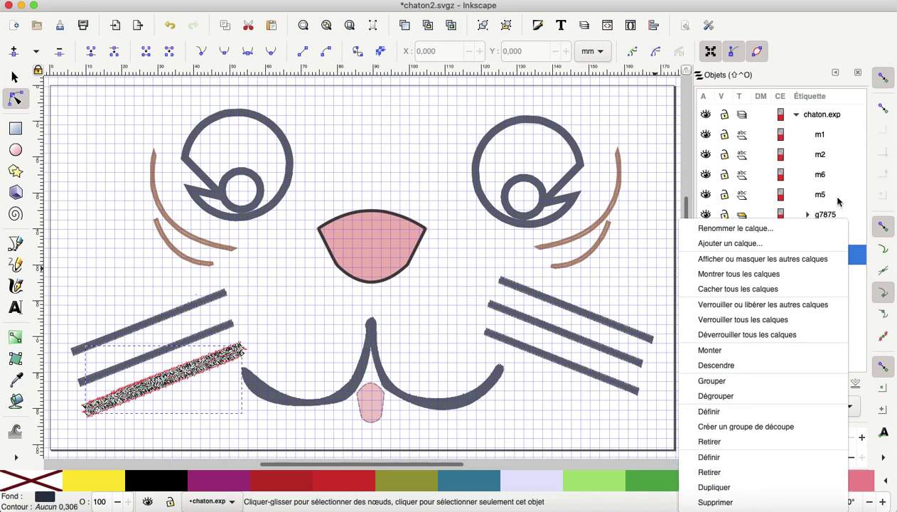
# Step: Rename whisker path7873 to m4 and path7869 to m3
pyautogui.click(840, 203)
pyautogui.doubleClick(828, 255)
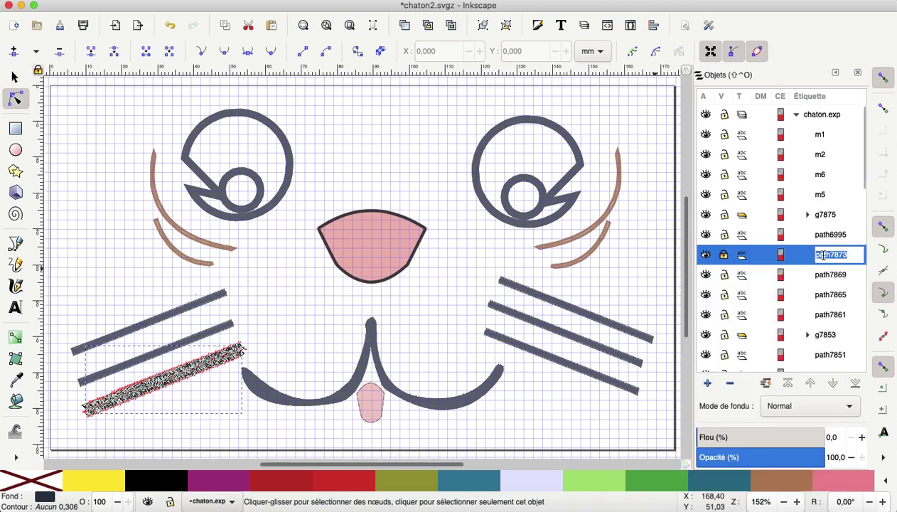
pyautogui.write('m4')
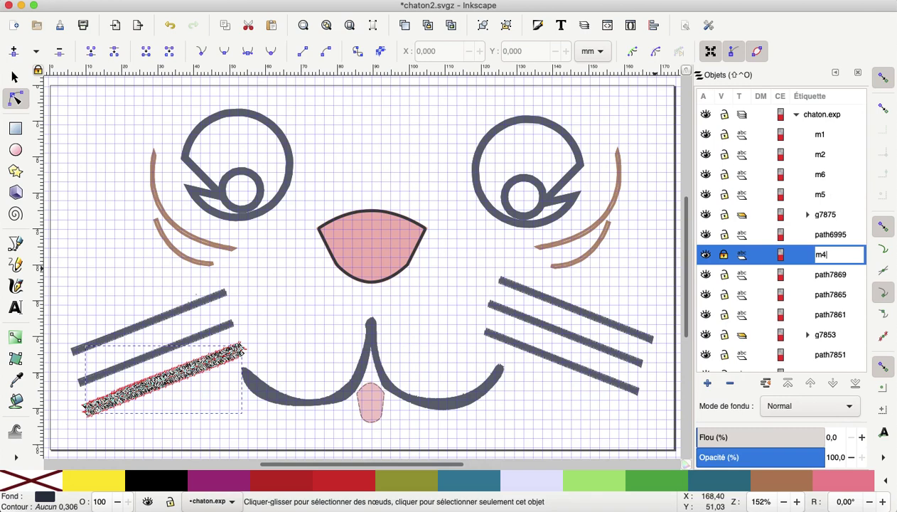
pyautogui.press('Return')
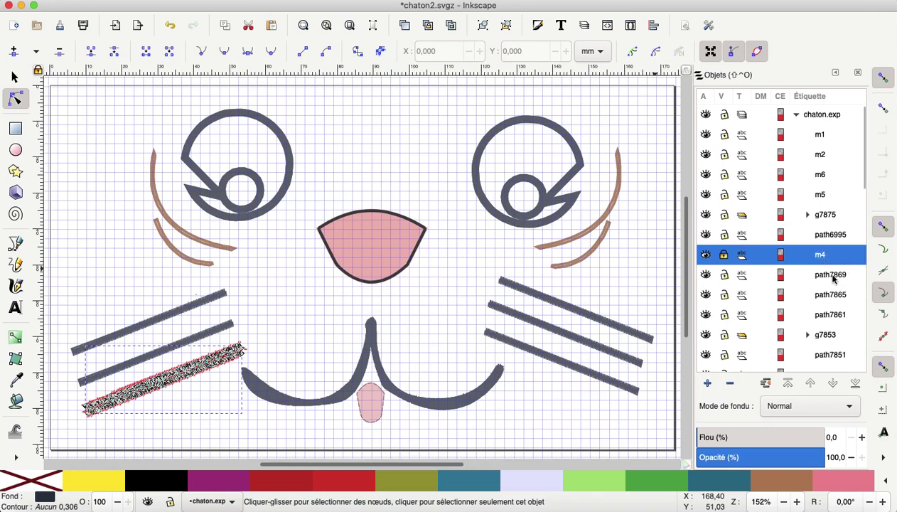
pyautogui.click(834, 277)
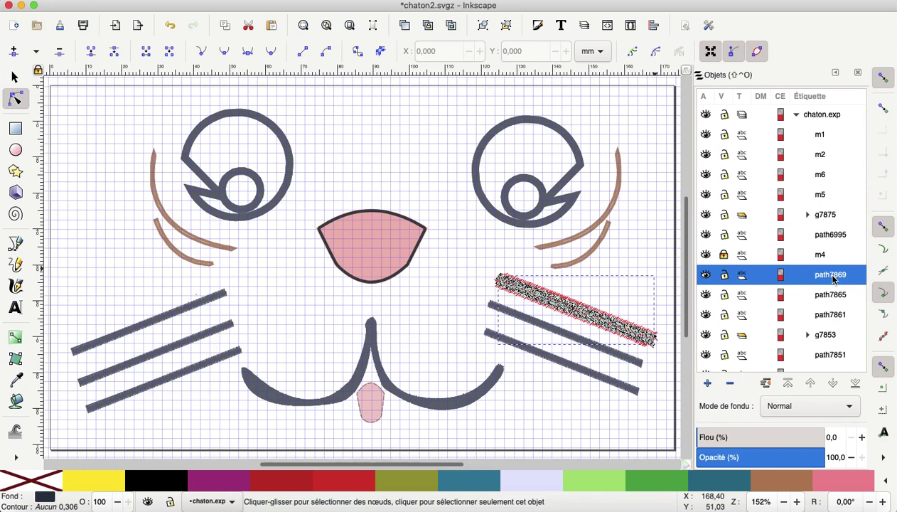
pyautogui.click(833, 278)
pyautogui.write('m')
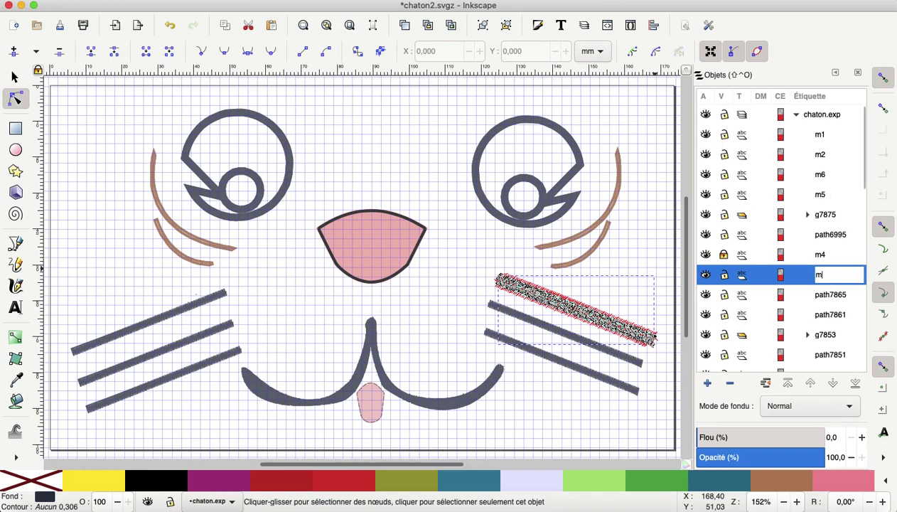
pyautogui.write('3')
pyautogui.press('Return')
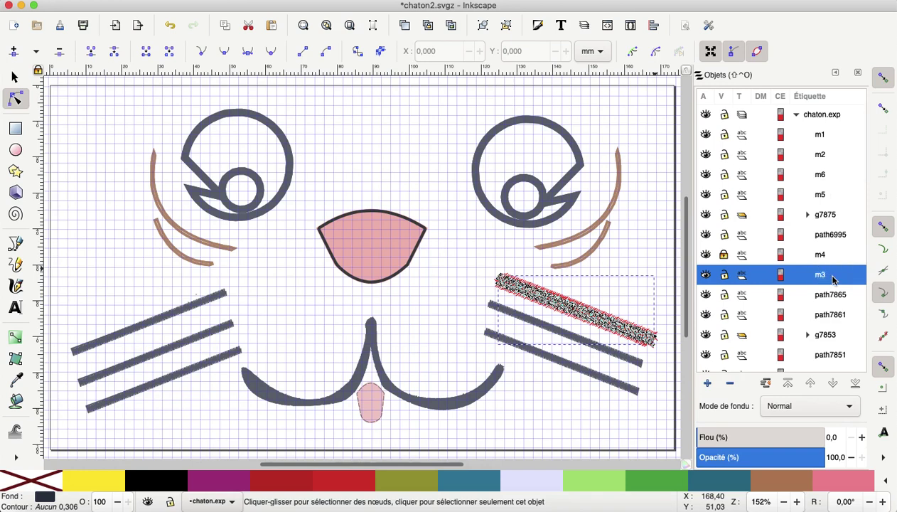
# Step: Raise whiskers m3 and m4 to the top, then select the tongue group g7875
pyautogui.click(787, 384)
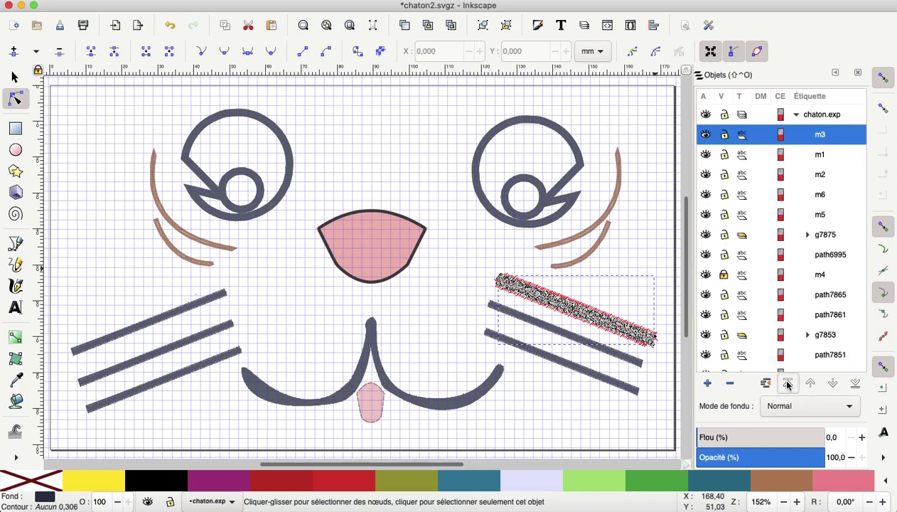
pyautogui.click(824, 278)
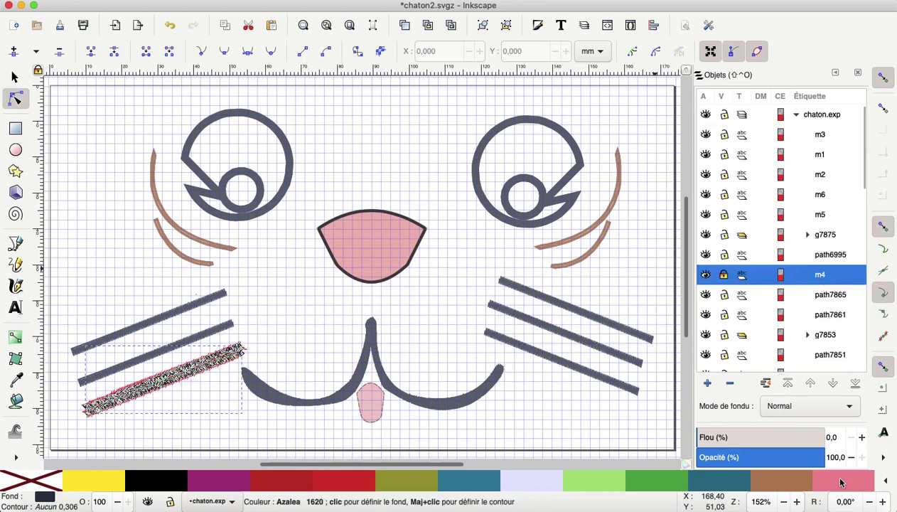
pyautogui.click(787, 384)
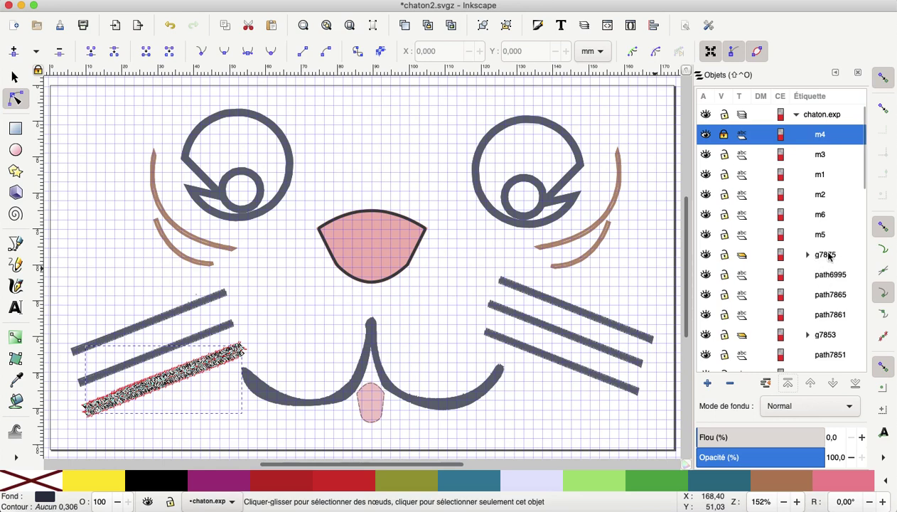
pyautogui.click(828, 255)
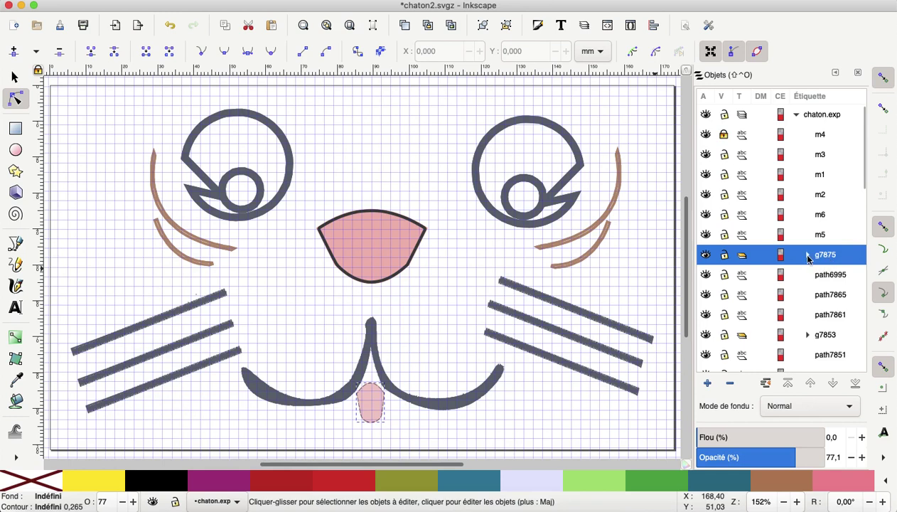
# Step: Expand group g7875, select its paths path7879 and path7877, and zoom in on the tongue
pyautogui.click(808, 255)
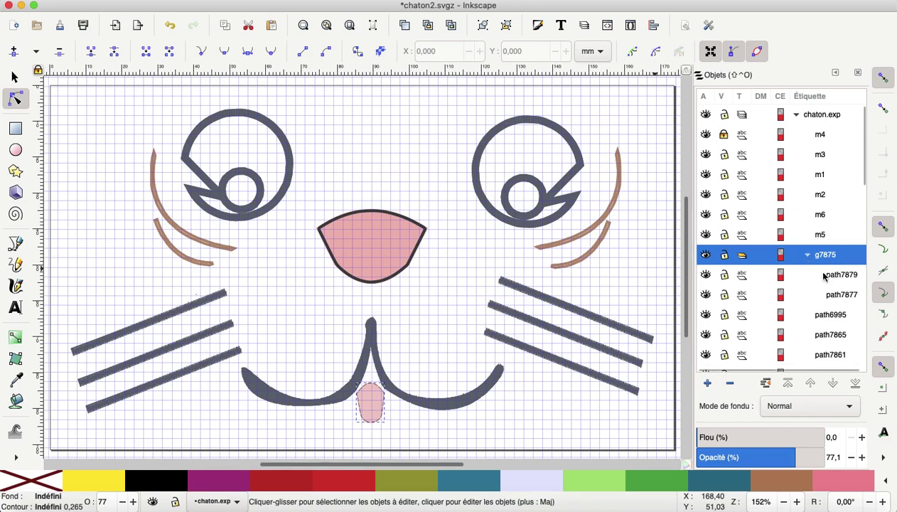
pyautogui.click(847, 274)
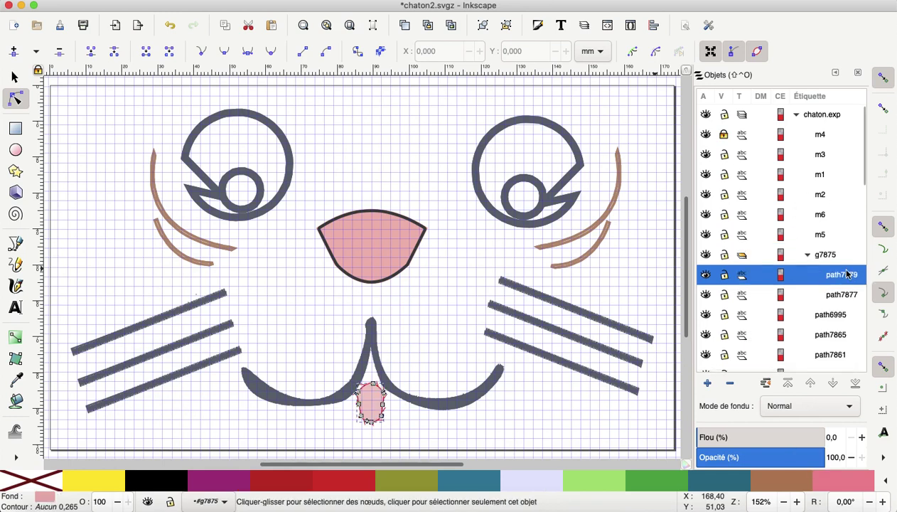
pyautogui.click(845, 296)
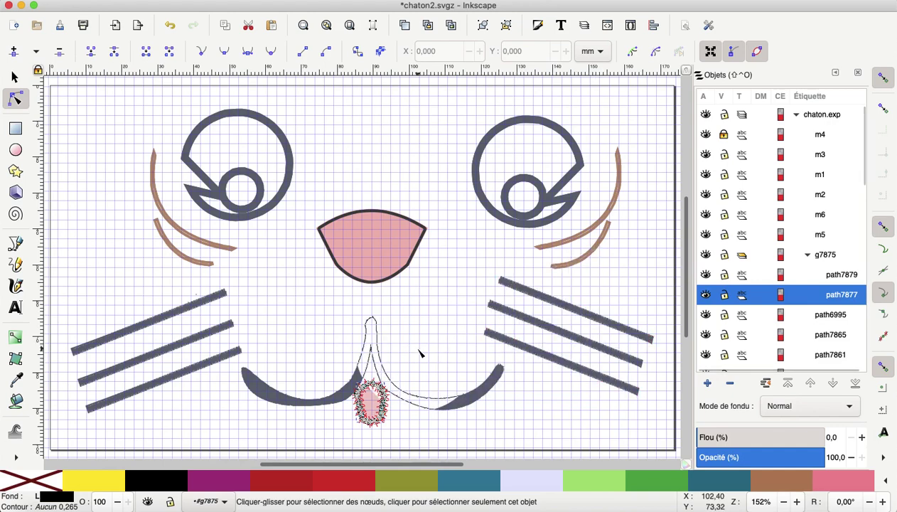
pyautogui.scroll(-2, 420, 354)
pyautogui.scroll(-2, 437, 400)
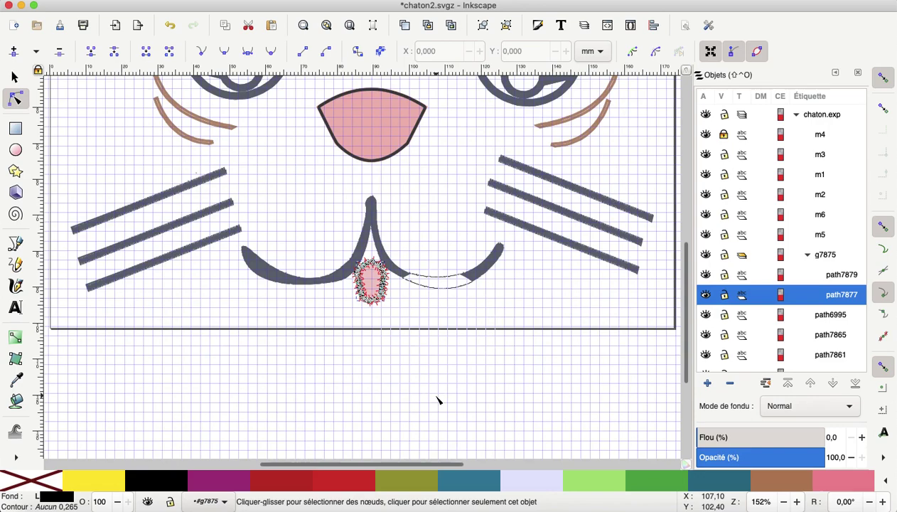
pyautogui.keyDown('ctrl'); pyautogui.scroll(1, 437, 401); pyautogui.keyUp('ctrl')
pyautogui.keyDown('ctrl'); pyautogui.scroll(2, 438, 400); pyautogui.keyUp('ctrl')
# Step: Delete path7877 from the tongue group
pyautogui.keyDown('ctrl'); pyautogui.scroll(1, 437, 401); pyautogui.keyUp('ctrl')
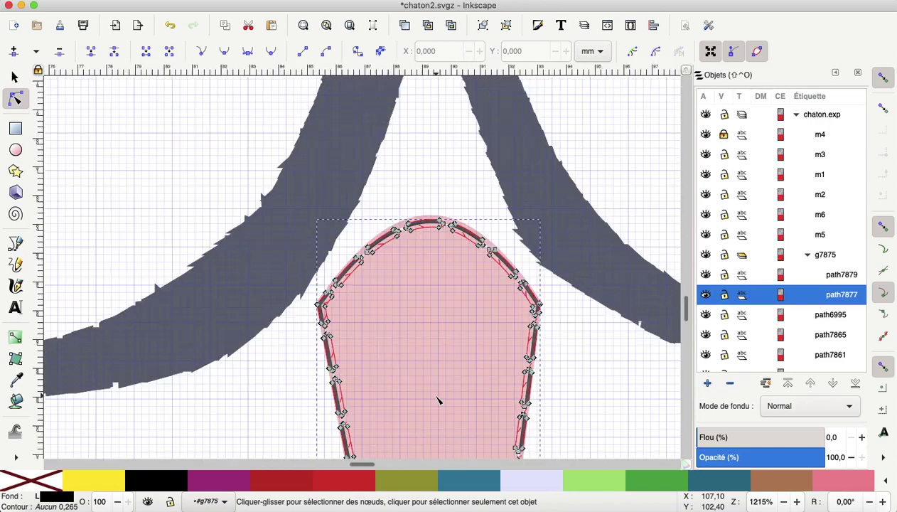
pyautogui.keyDown('ctrl'); pyautogui.scroll(2, 426, 384); pyautogui.keyUp('ctrl')
pyautogui.scroll(-1, 605, 435)
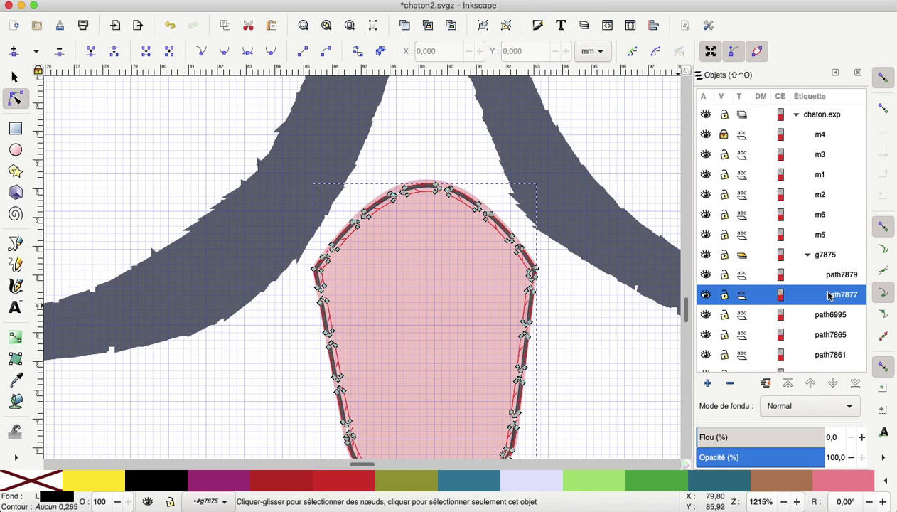
pyautogui.click(731, 384)
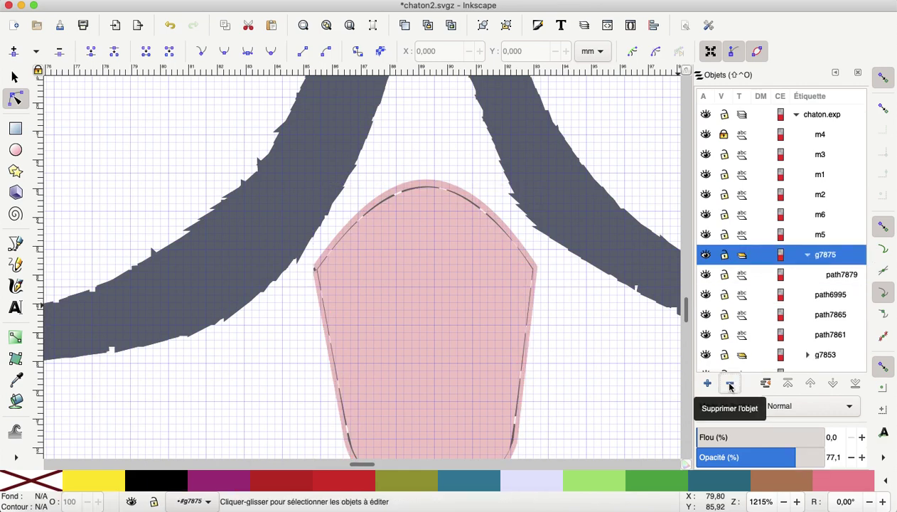
# Step: Delete path7879 and the empty group g7875, keeping the pink tongue path6995
pyautogui.click(840, 277)
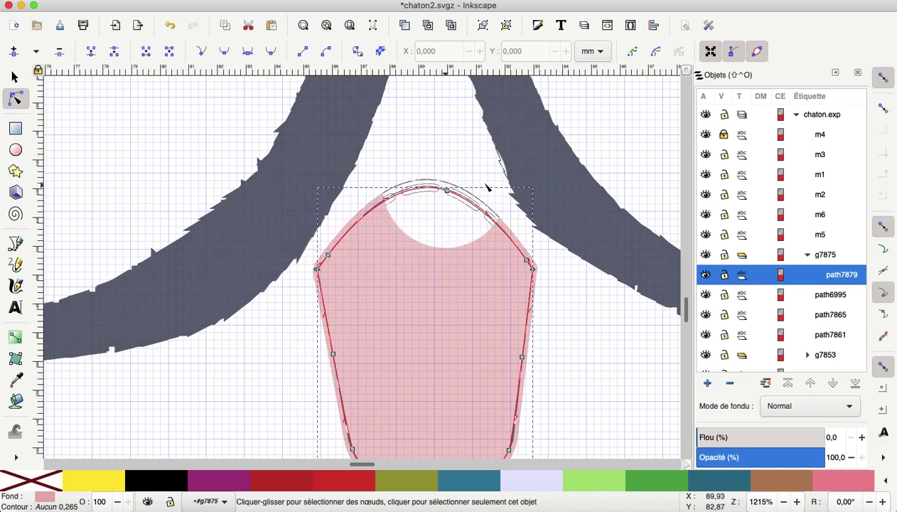
pyautogui.click(826, 294)
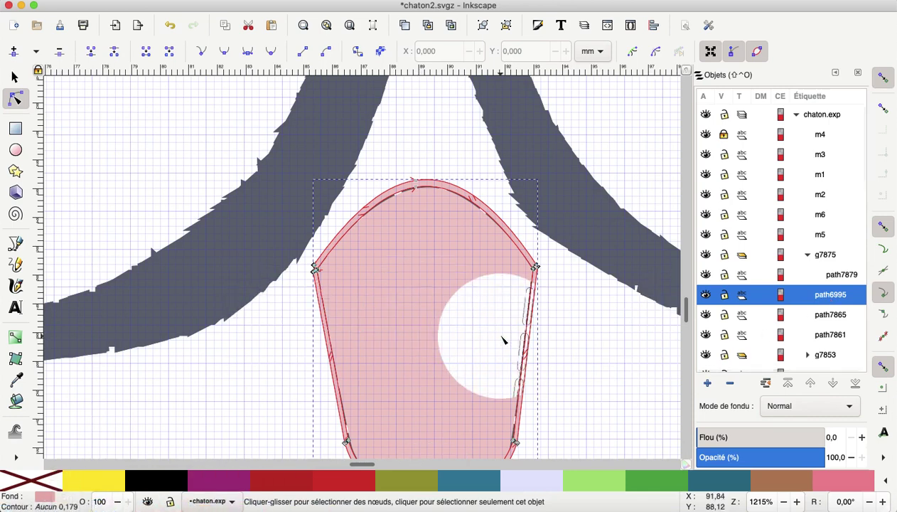
pyautogui.click(841, 277)
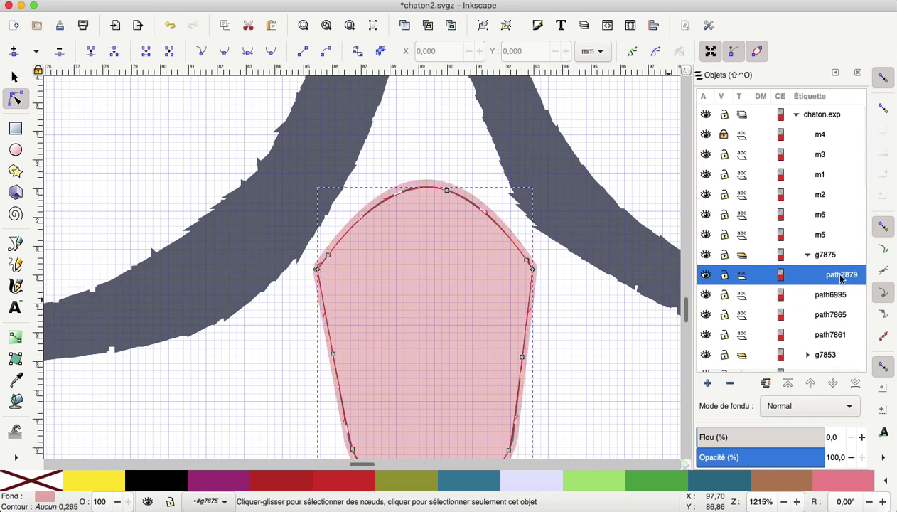
pyautogui.click(730, 385)
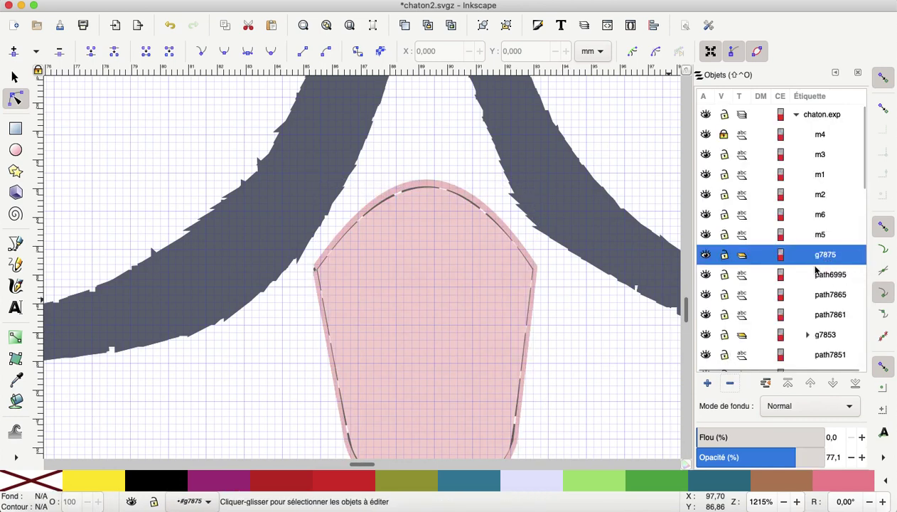
pyautogui.click(728, 384)
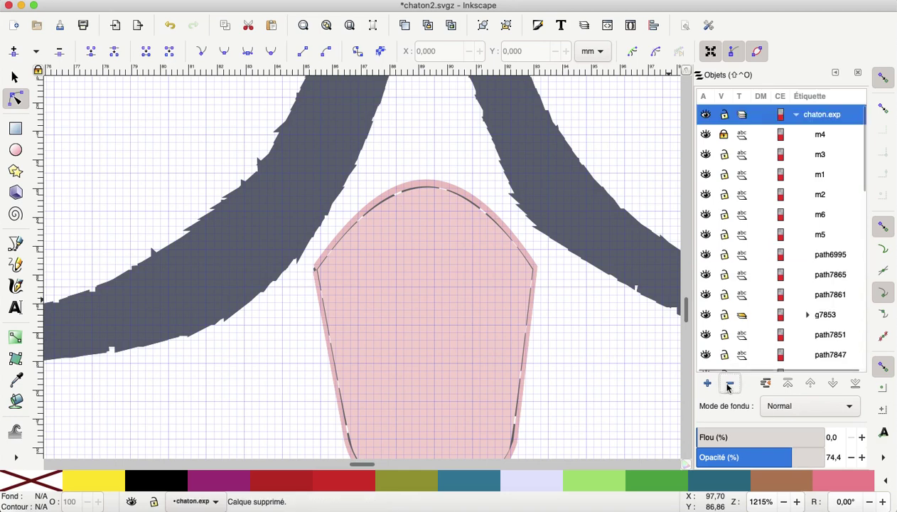
pyautogui.click(828, 260)
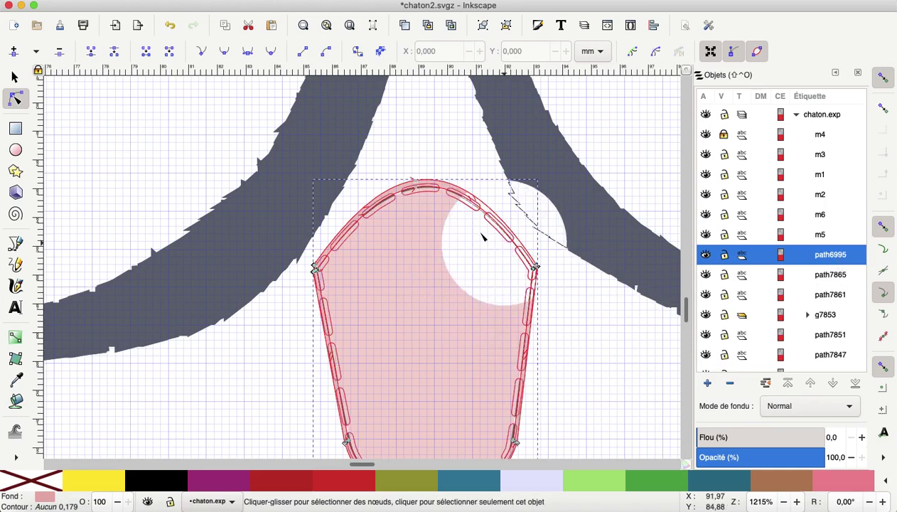
pyautogui.click(831, 275)
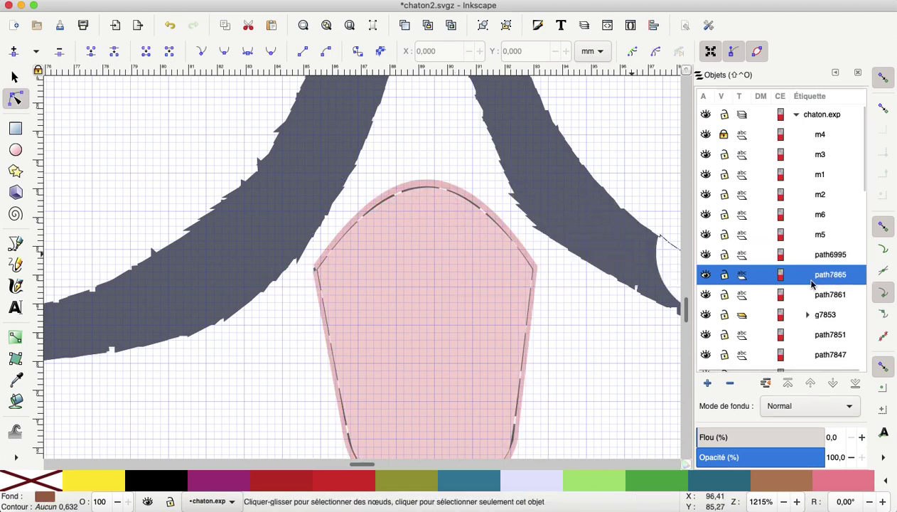
# Step: Zoom out and rename path7865 to so1 and path7861 to so4
pyautogui.press('-')
pyautogui.press('-')
pyautogui.press('-')
pyautogui.press('-')
pyautogui.press('-')
pyautogui.press('-')
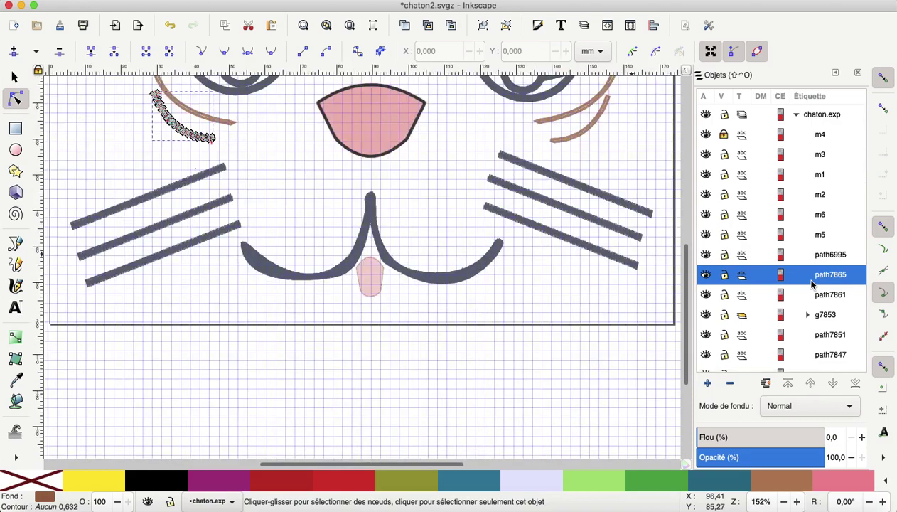
pyautogui.press('-')
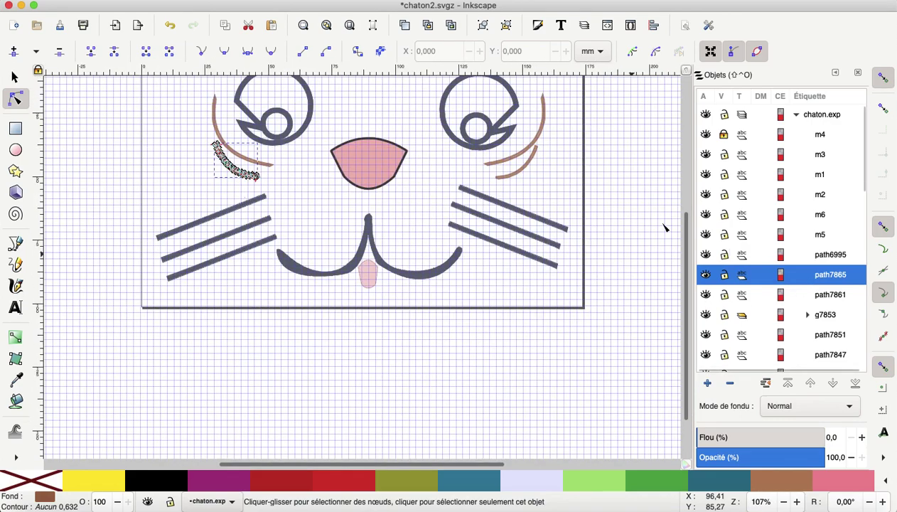
pyautogui.doubleClick(835, 274)
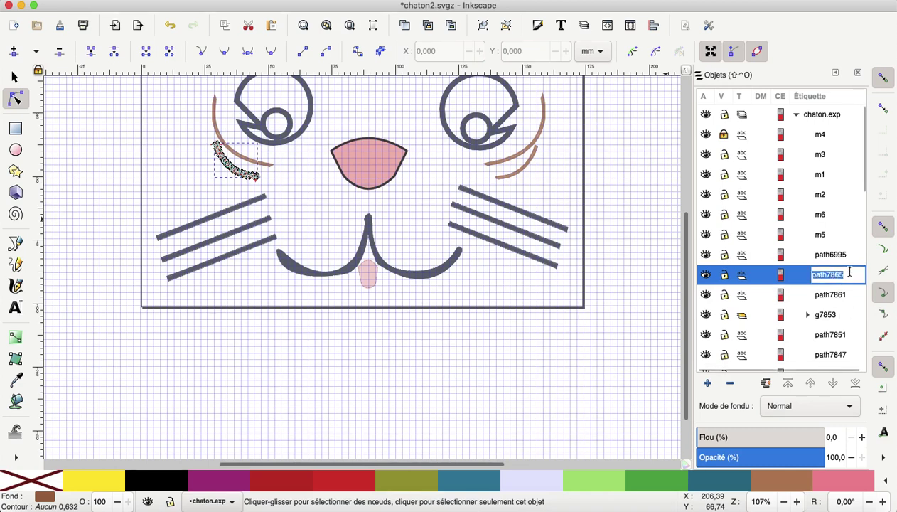
pyautogui.write('so1')
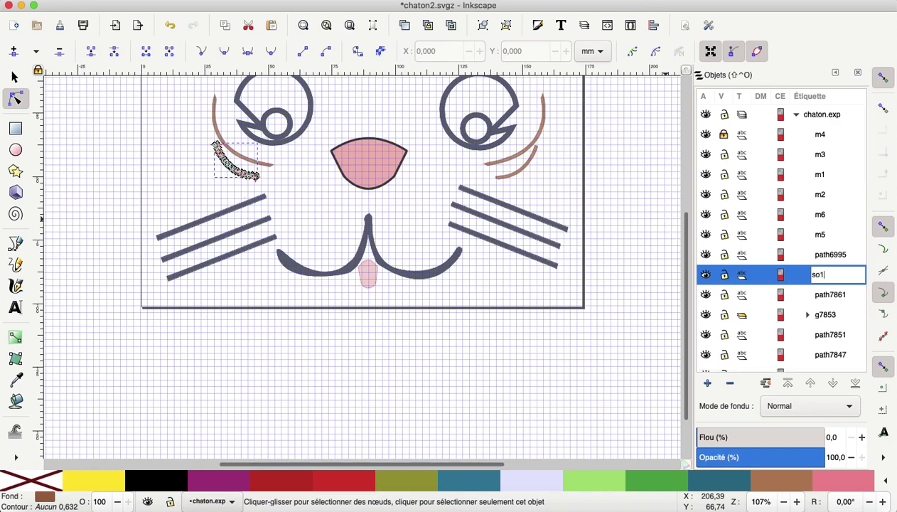
pyautogui.press('Return')
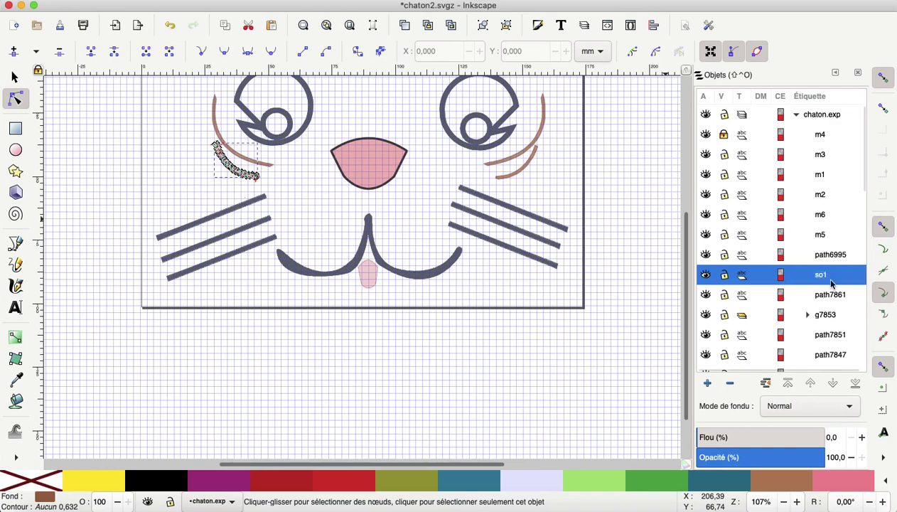
pyautogui.click(833, 299)
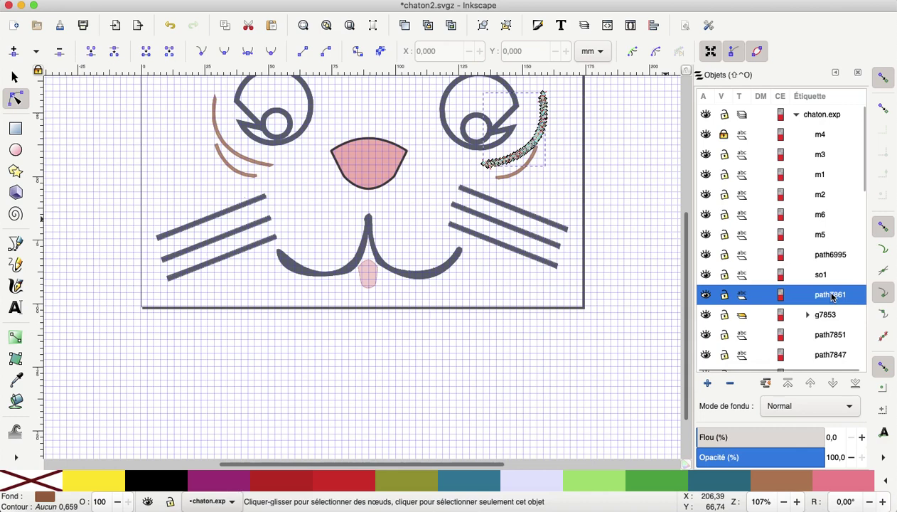
pyautogui.click(831, 295)
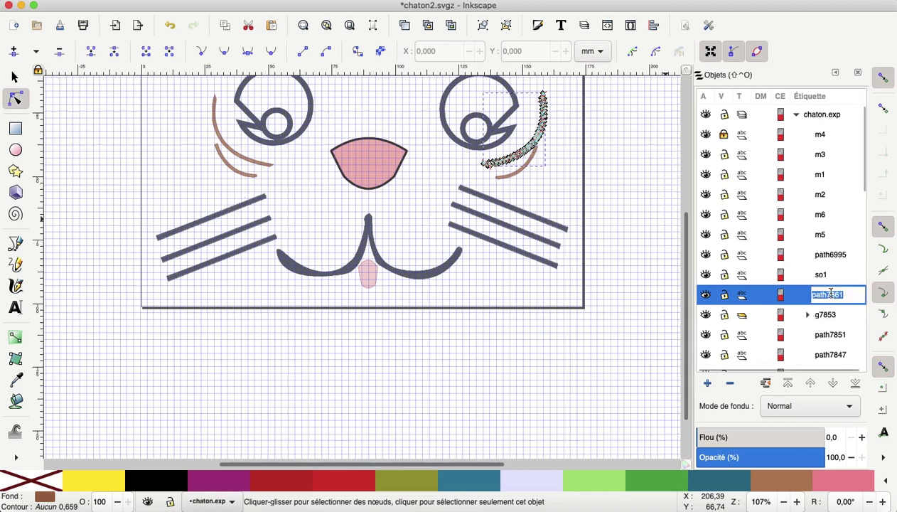
pyautogui.write('so4')
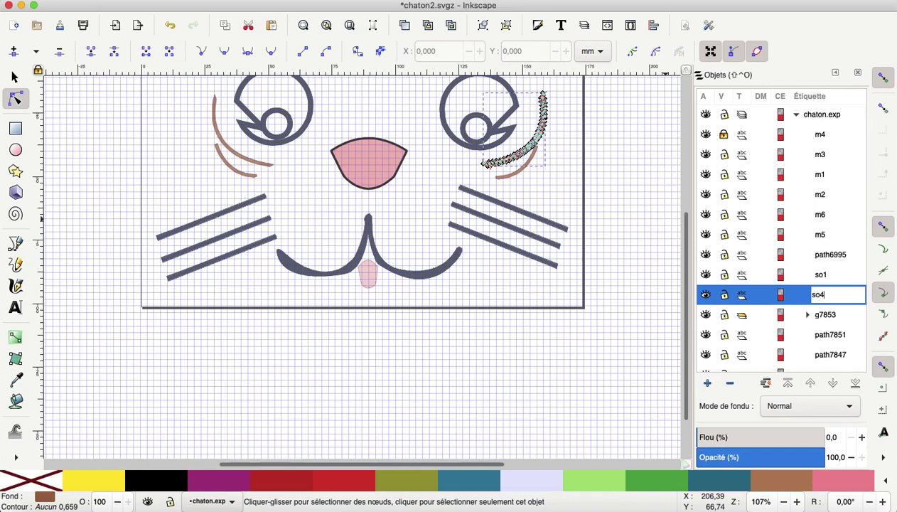
pyautogui.click(830, 315)
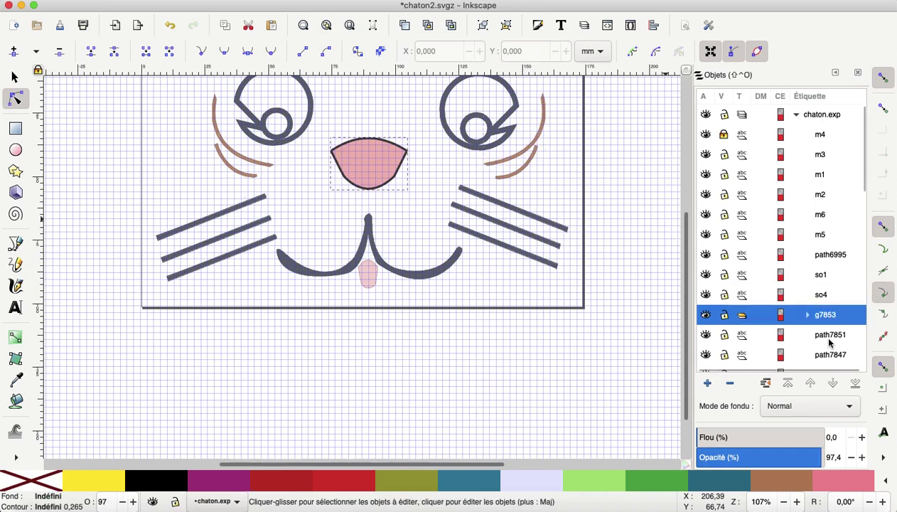
# Step: Rename the left eye path path7851 to og
pyautogui.click(829, 340)
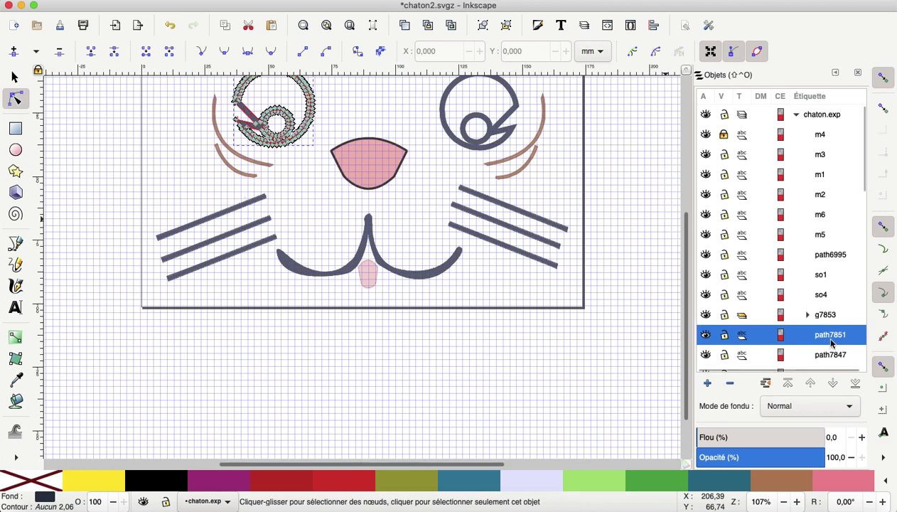
pyautogui.doubleClick(833, 337)
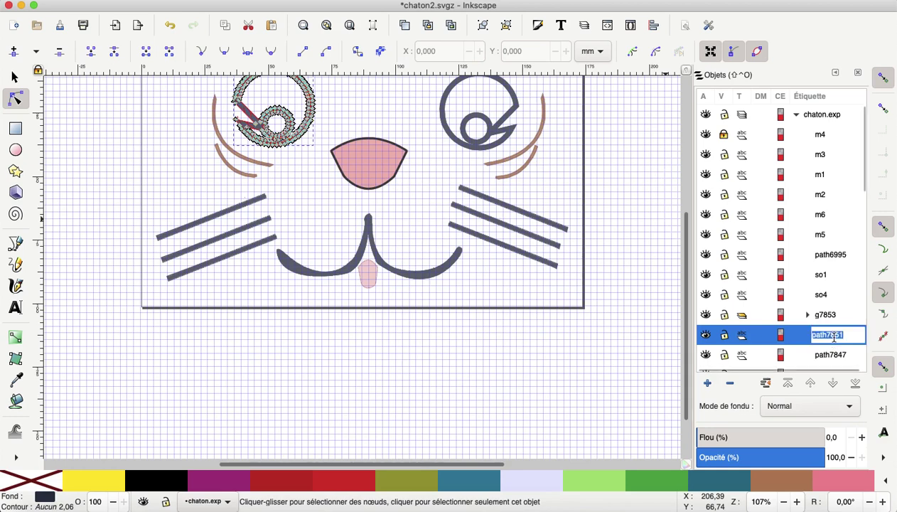
pyautogui.write('og')
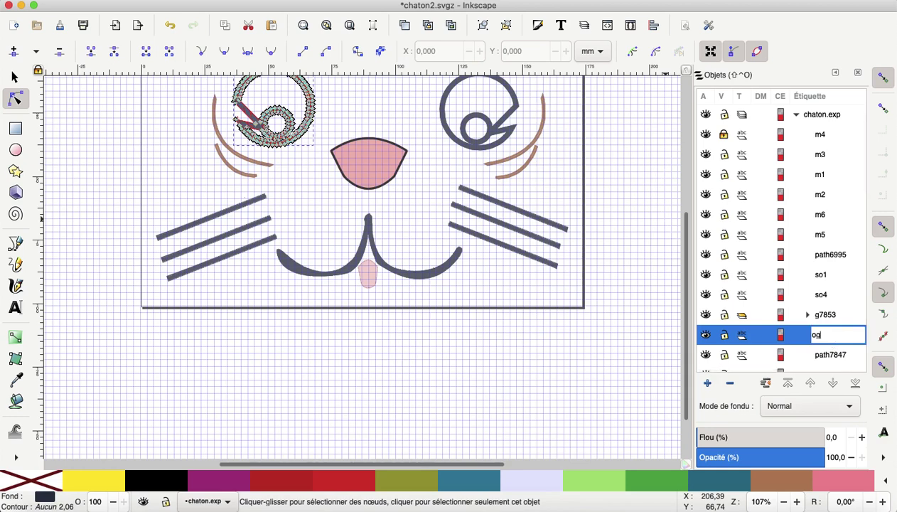
pyautogui.press('Return')
# Step: Rename the mouth path path7847 to bouche
pyautogui.click(822, 358)
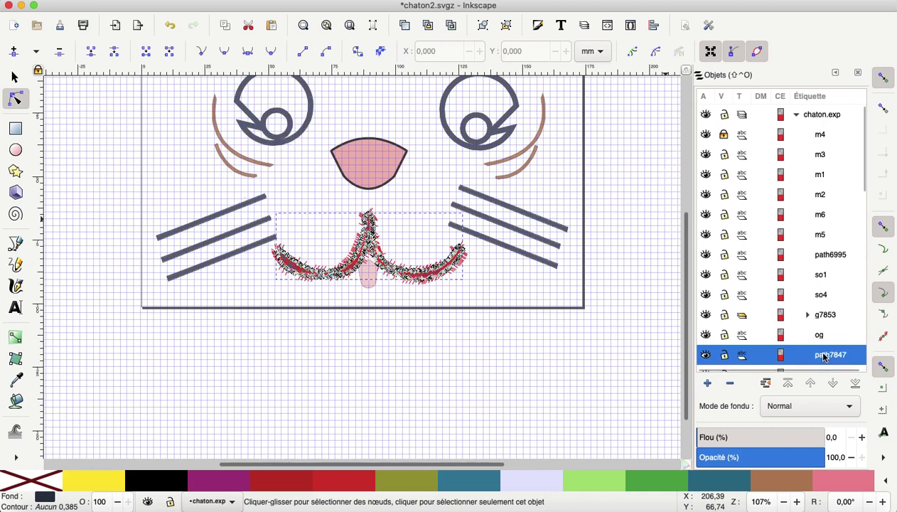
pyautogui.click(824, 355)
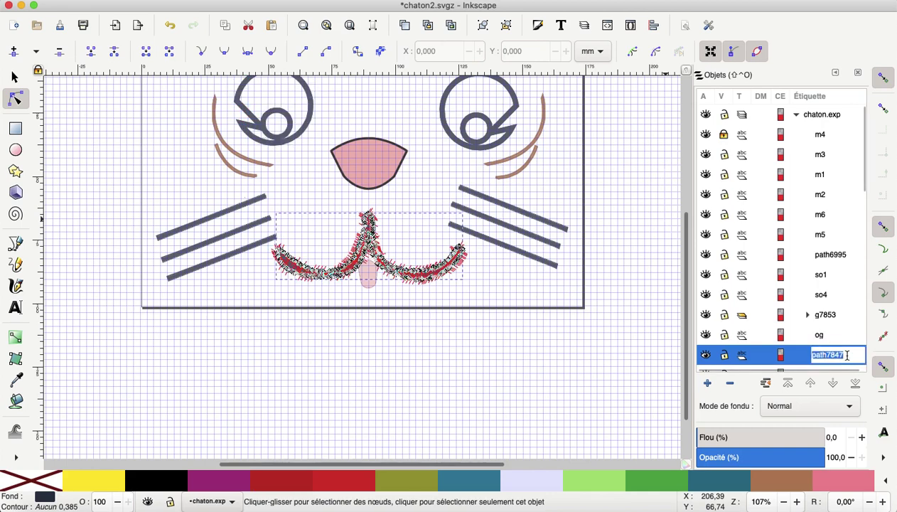
pyautogui.write('mous')
pyautogui.write('t')
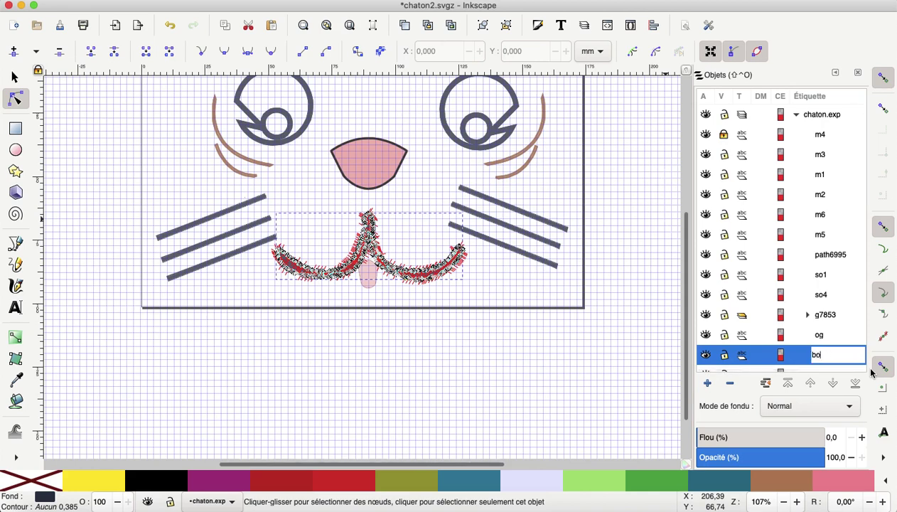
pyautogui.press('Return')
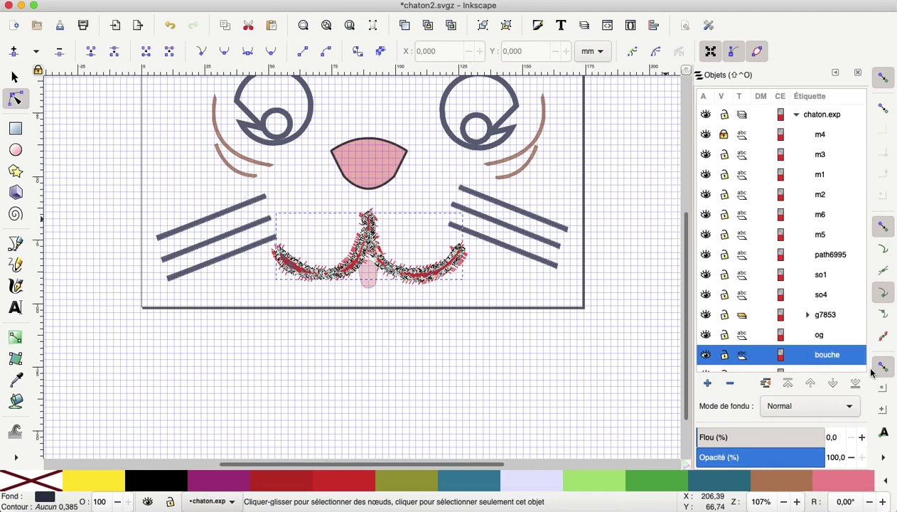
# Step: Select the duplicate group g6973 in the Objects panel and delete it
pyautogui.scroll(-1, 826, 349)
pyautogui.scroll(-2, 826, 348)
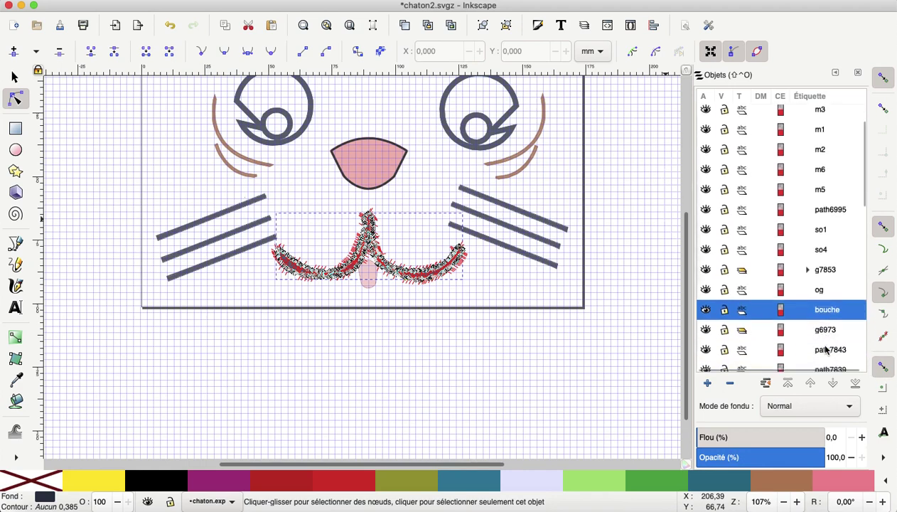
pyautogui.click(826, 332)
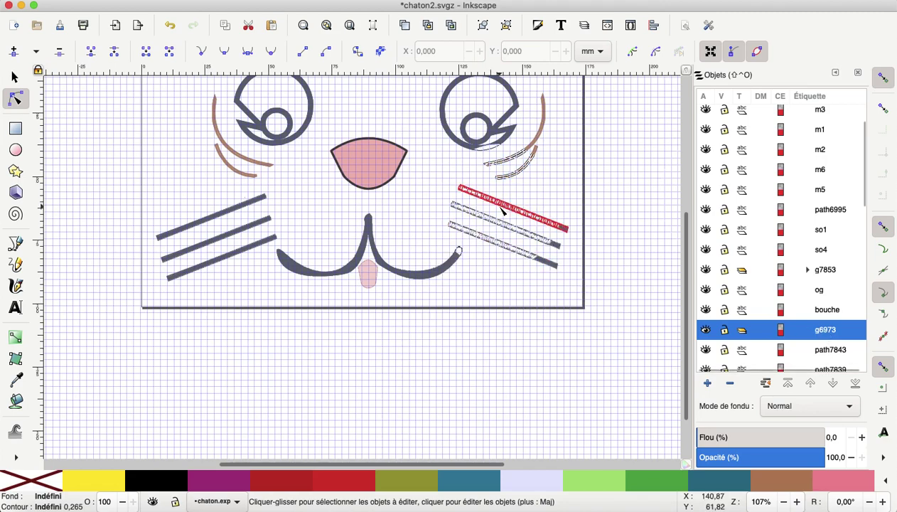
pyautogui.scroll(5, 557, 190)
pyautogui.scroll(-2, 616, 278)
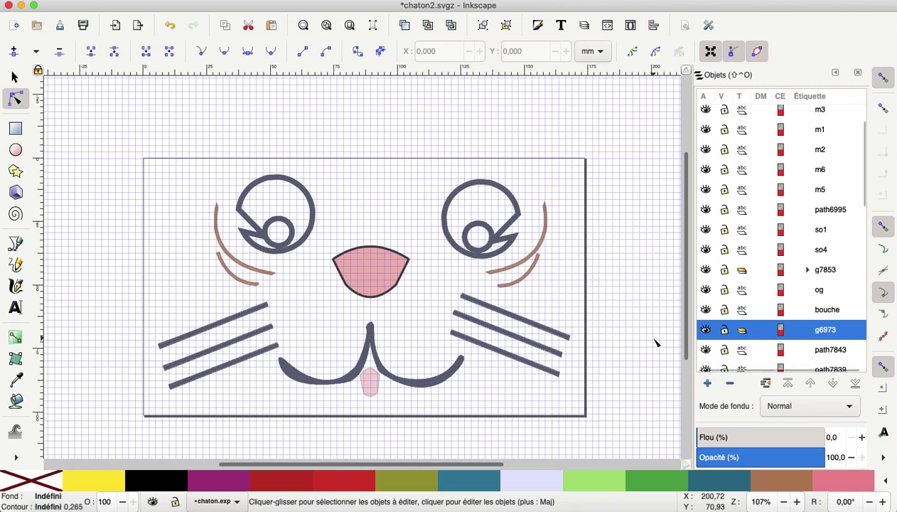
pyautogui.click(729, 385)
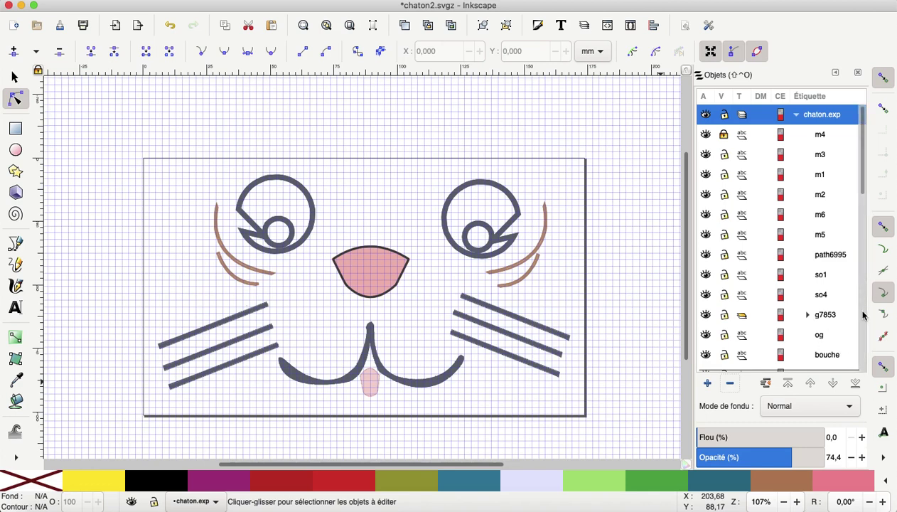
# Step: Delete the stray path path7843
pyautogui.click(863, 315)
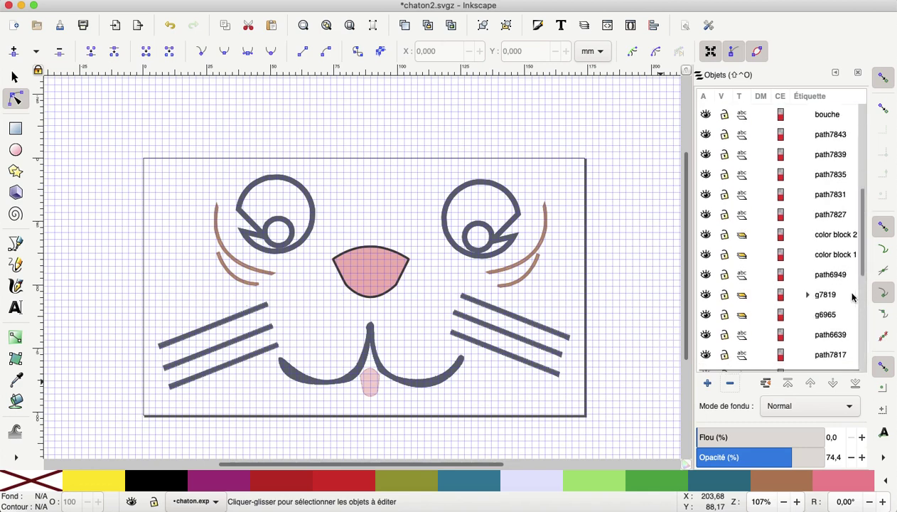
pyautogui.click(826, 135)
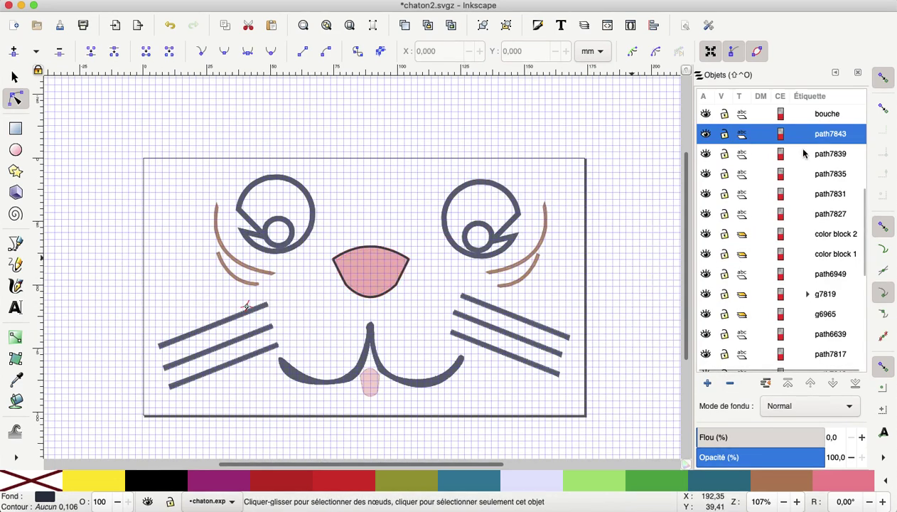
pyautogui.click(731, 386)
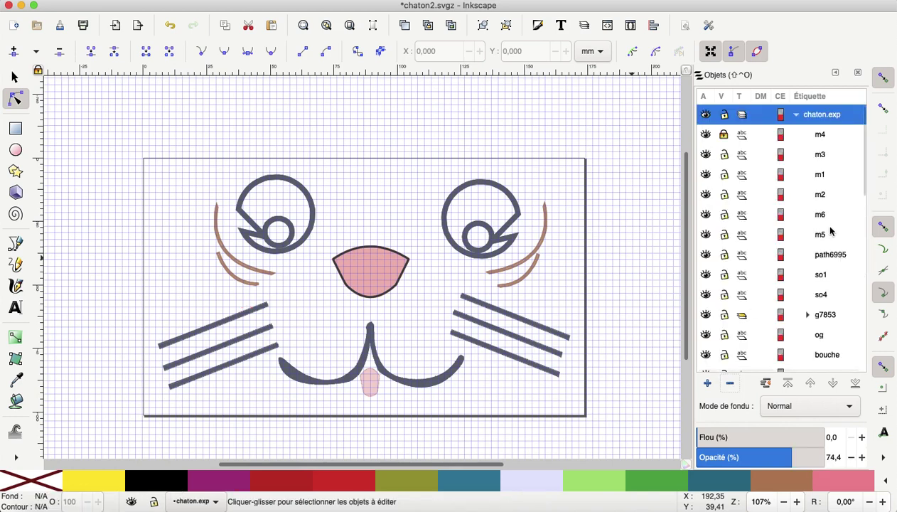
pyautogui.scroll(-2, 839, 338)
pyautogui.scroll(-1, 839, 339)
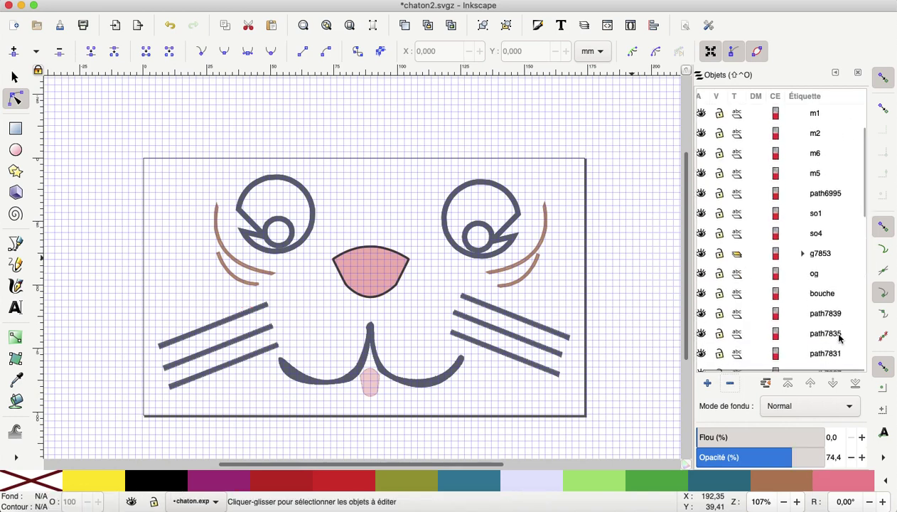
# Step: Rename the left brown curve path7835 to so2
pyautogui.click(824, 315)
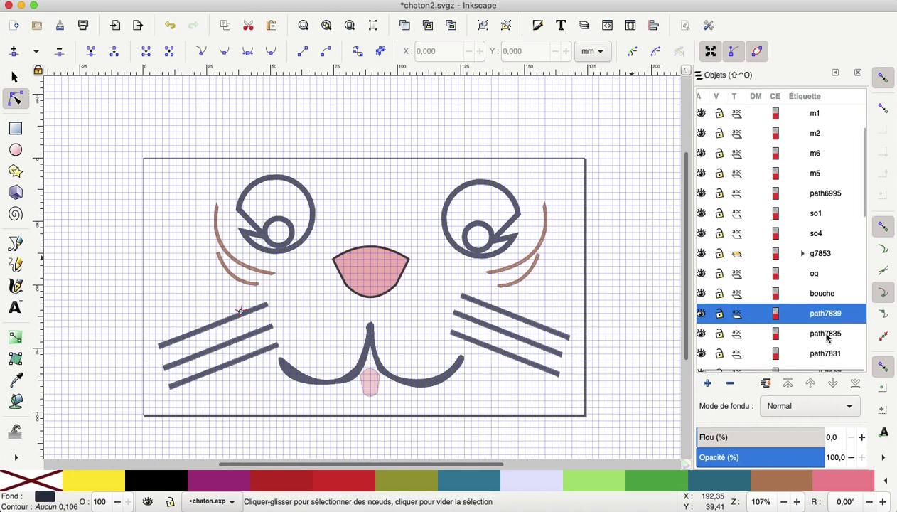
pyautogui.click(826, 335)
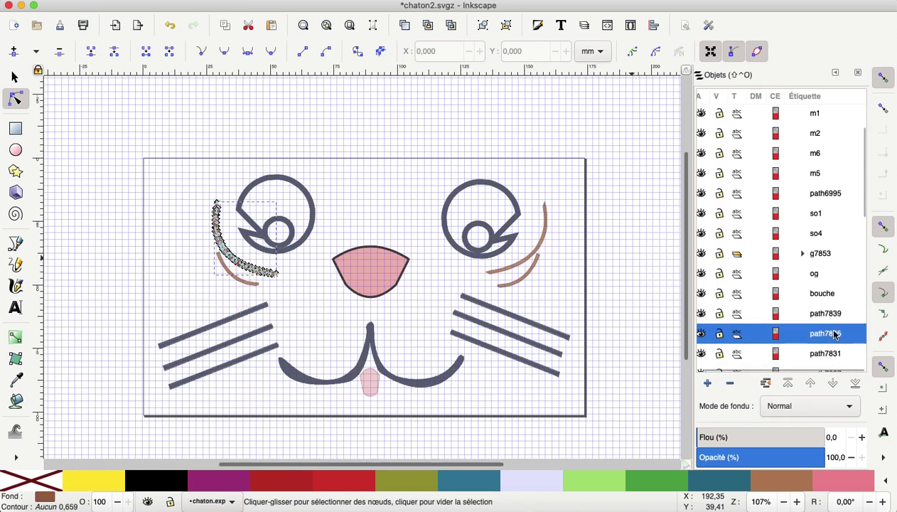
pyautogui.doubleClick(830, 338)
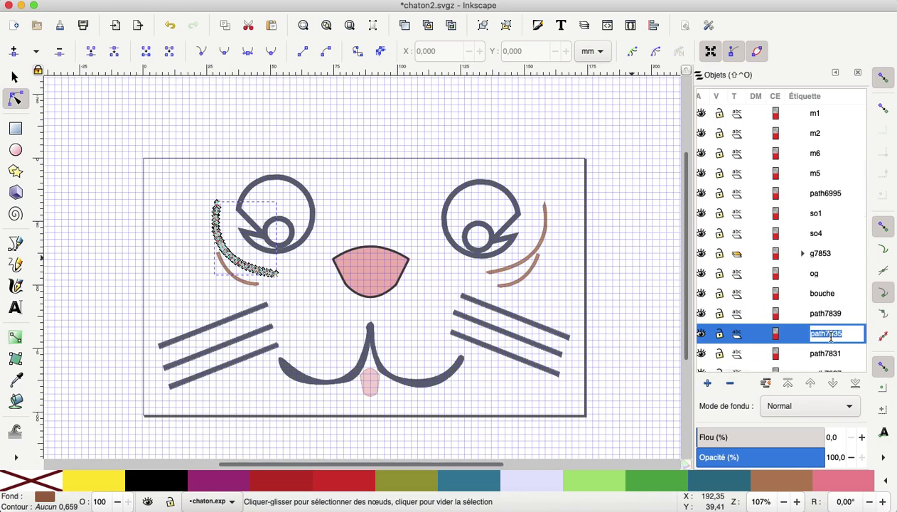
pyautogui.write('so2')
pyautogui.press('Return')
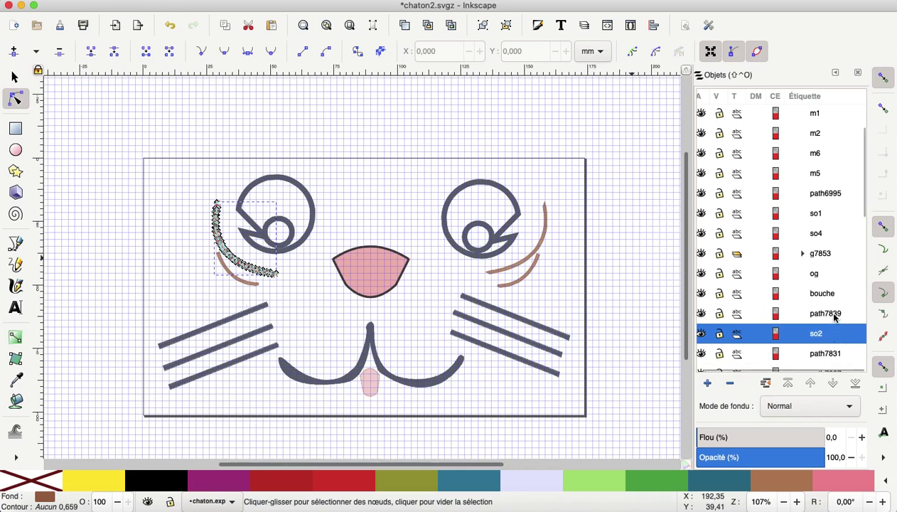
# Step: Delete the stray path path7839 near the left whisker
pyautogui.click(836, 315)
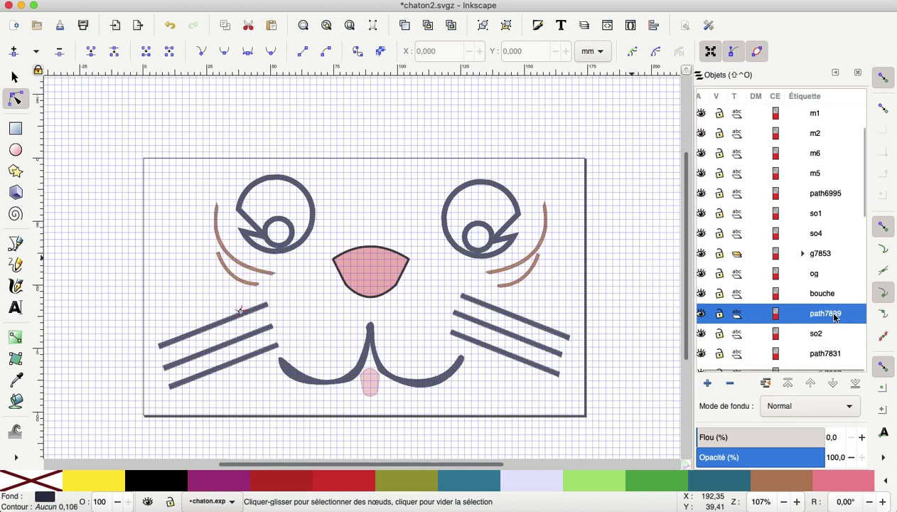
pyautogui.click(728, 382)
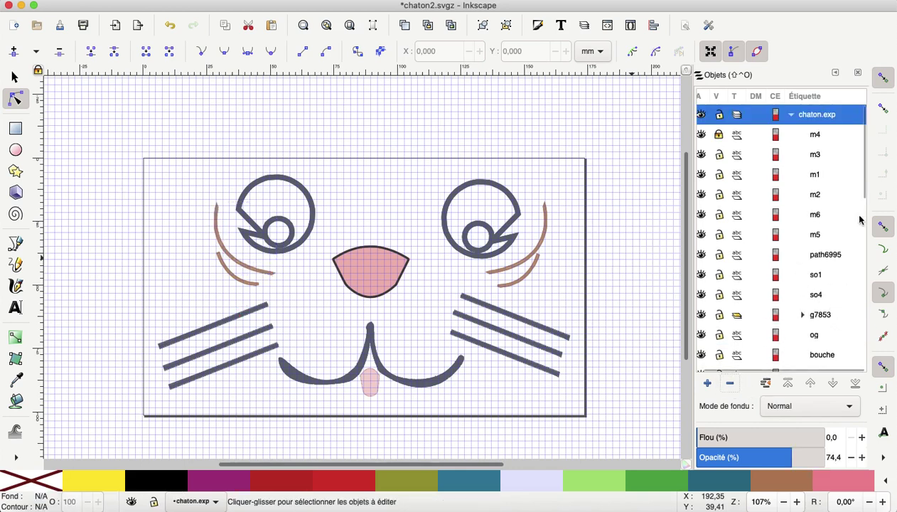
pyautogui.scroll(-5, 822, 353)
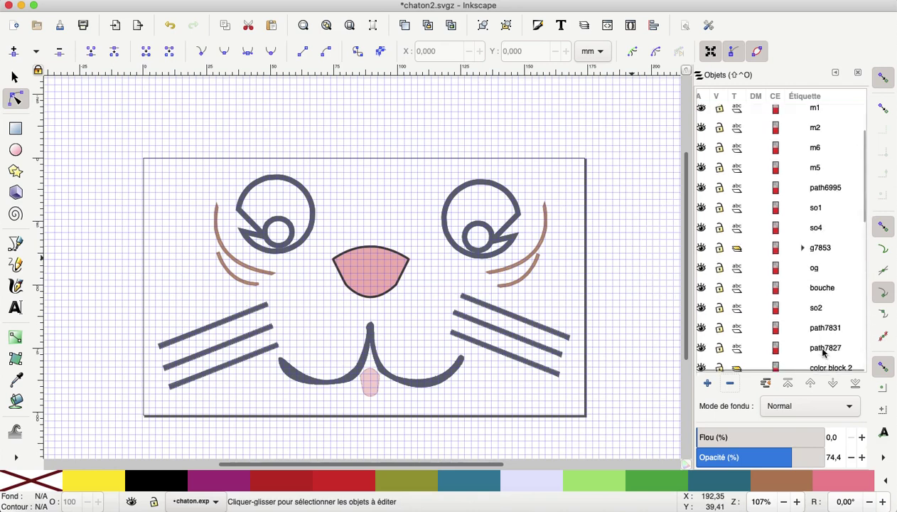
# Step: Rename the right brown curve path7831 to so3 and raise it four levels above g7853
pyautogui.click(832, 290)
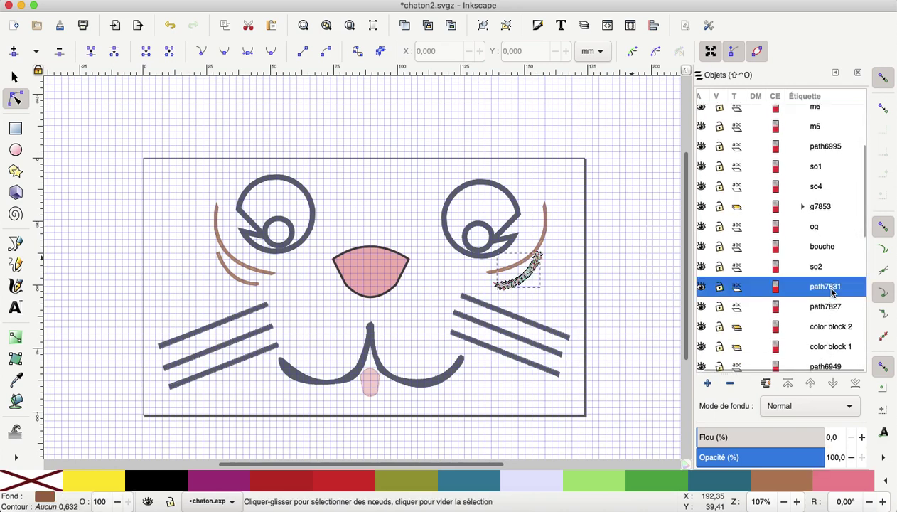
pyautogui.click(828, 289)
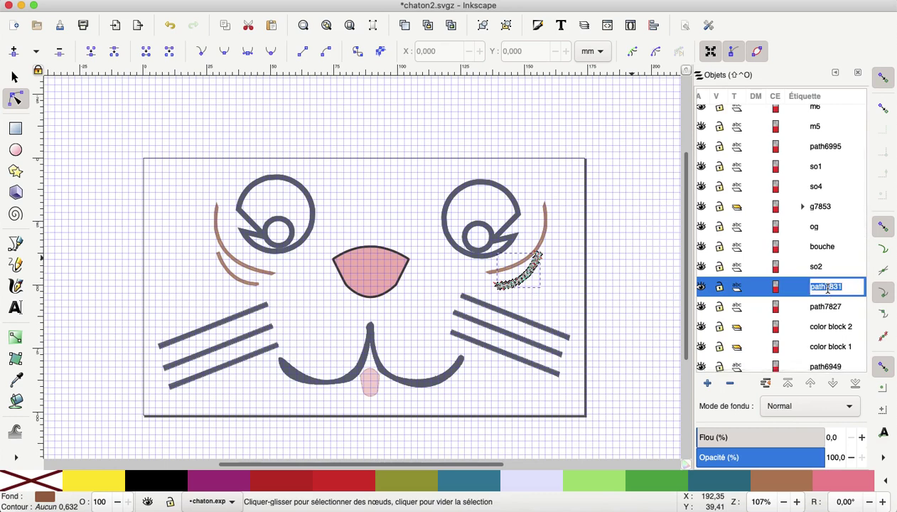
pyautogui.write('so3')
pyautogui.press('Return')
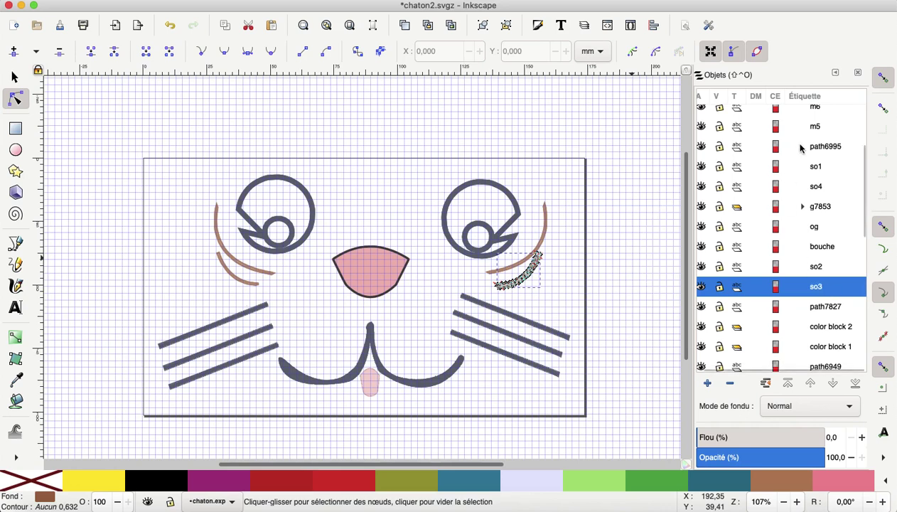
pyautogui.click(811, 384)
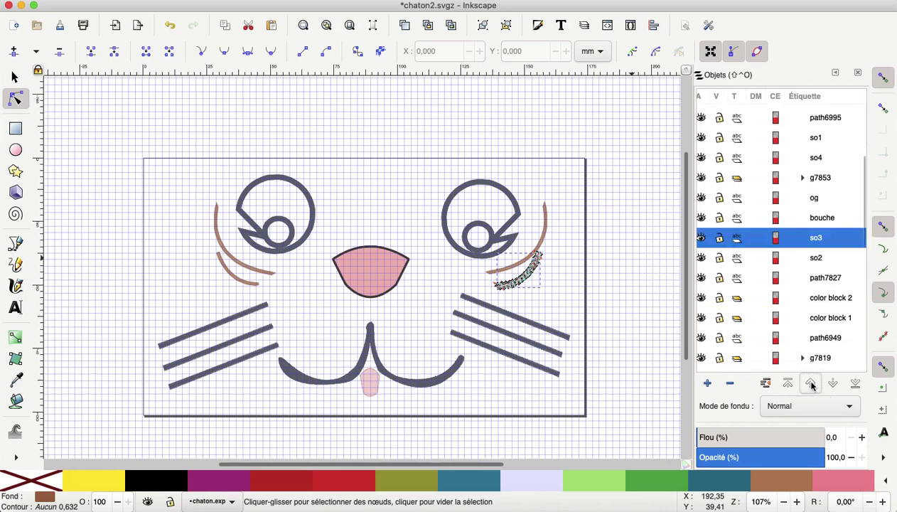
pyautogui.click(811, 384)
pyautogui.click(811, 383)
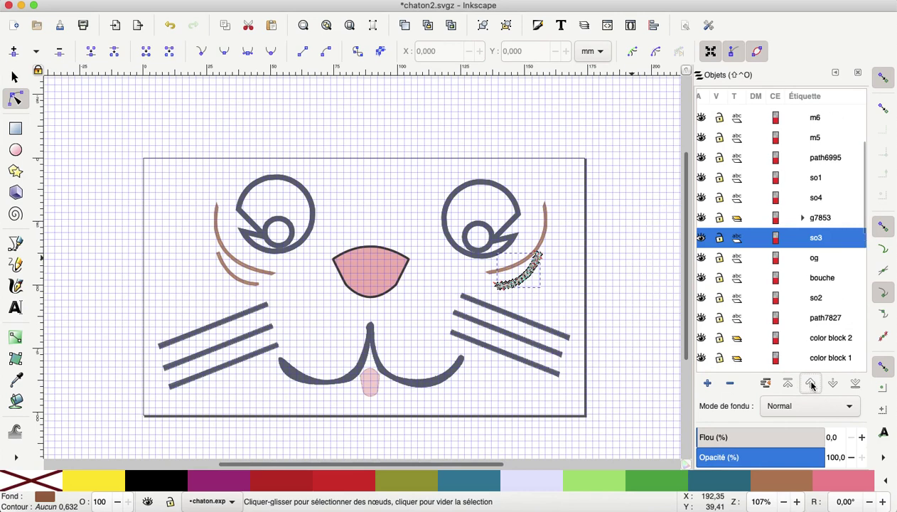
pyautogui.click(811, 384)
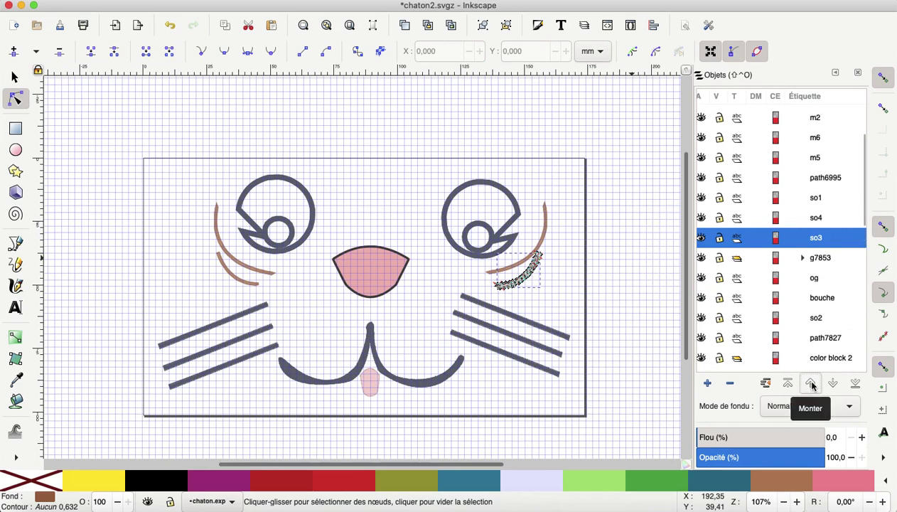
# Step: Raise so2 three levels so it sits above bouche, og and g7853
pyautogui.click(805, 319)
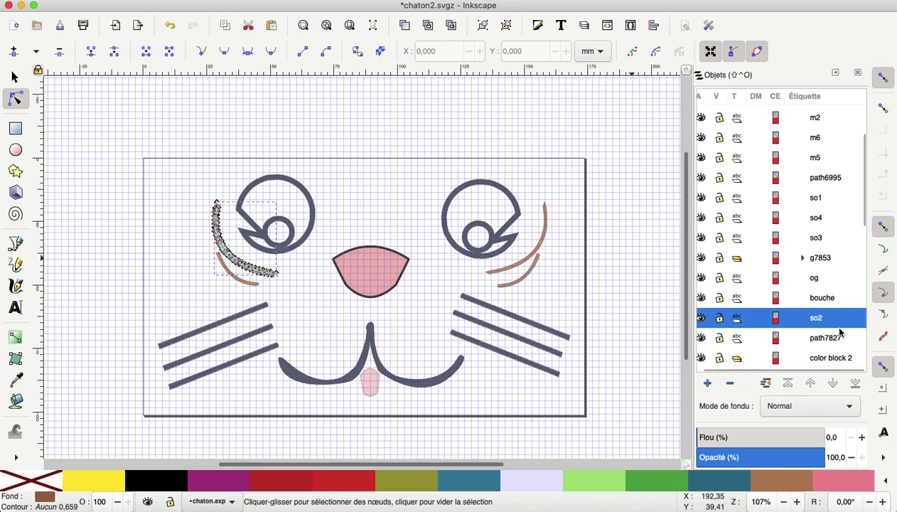
pyautogui.click(810, 384)
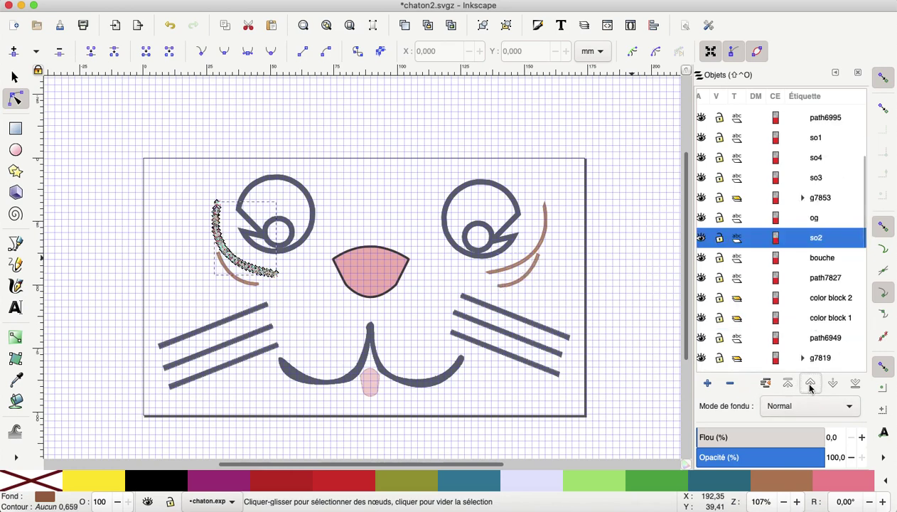
pyautogui.click(809, 384)
pyautogui.click(810, 384)
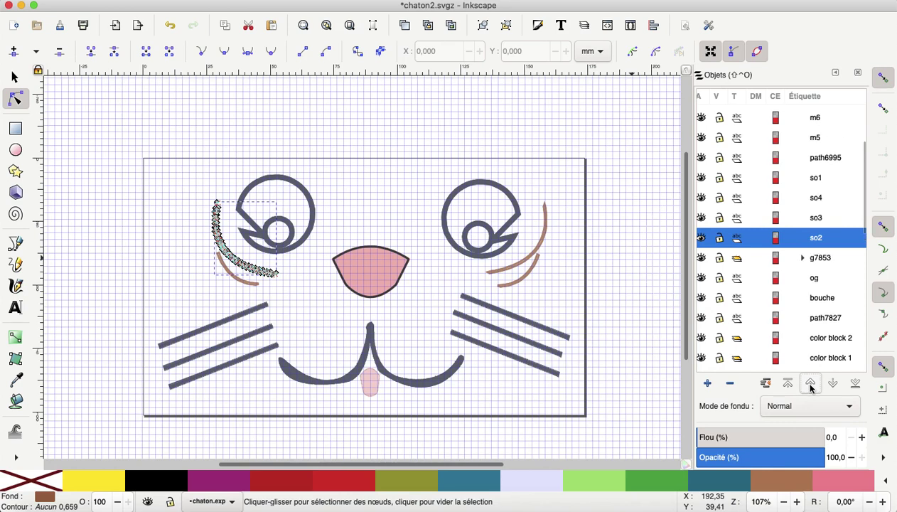
# Step: Group the cheek strokes so1, so4, so3 and so2 into g266 and expand it
pyautogui.click(821, 178)
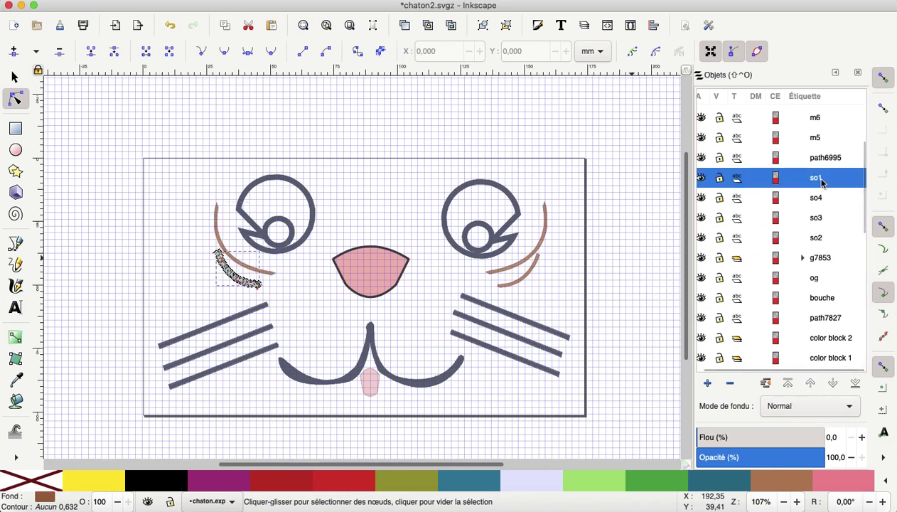
pyautogui.keyDown('shift'); pyautogui.click(811, 238); pyautogui.keyUp('shift')
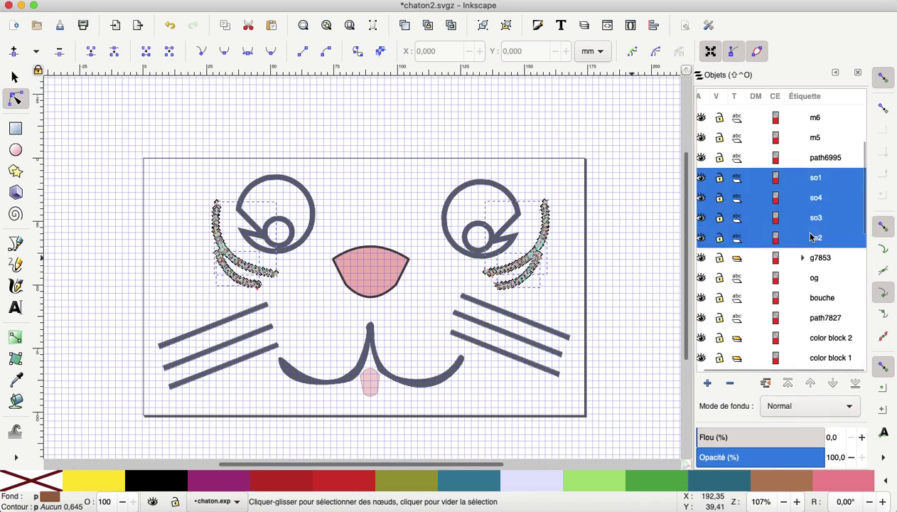
pyautogui.rightClick(811, 237)
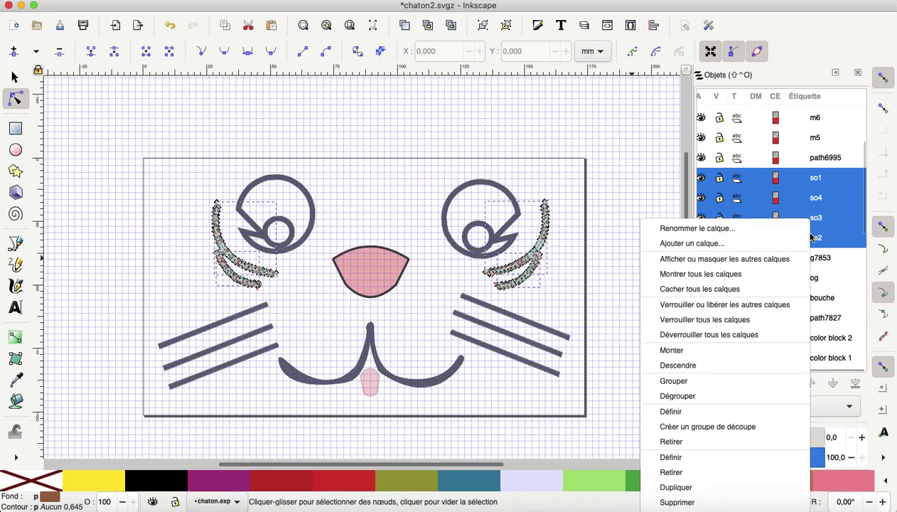
pyautogui.click(697, 381)
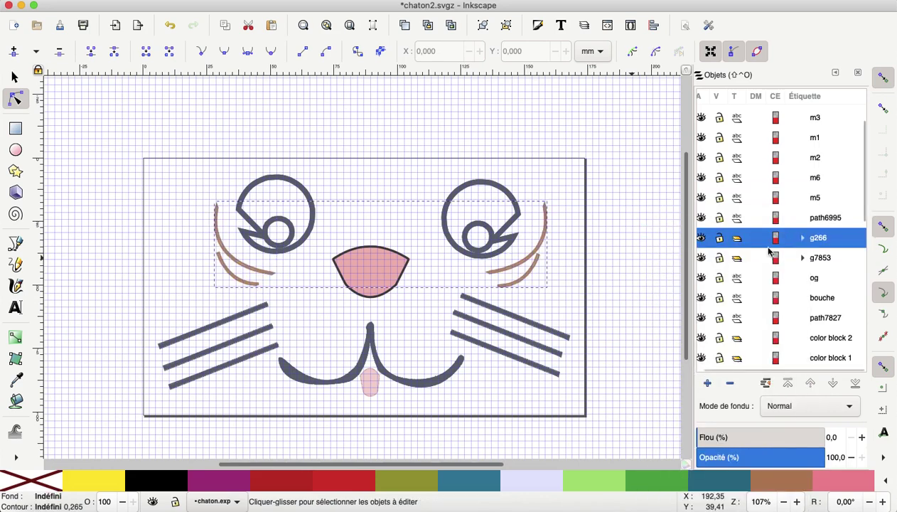
pyautogui.click(801, 238)
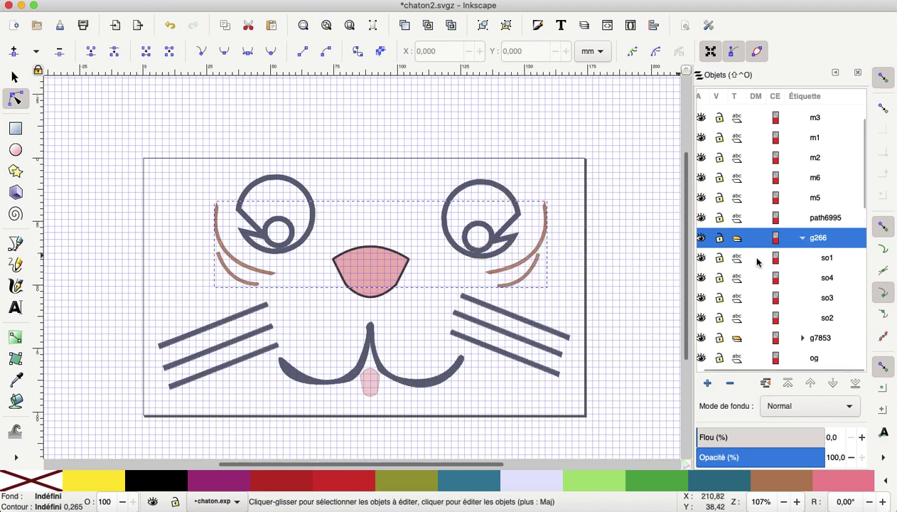
# Step: Select whiskers m5 through m4 and group all six together
pyautogui.click(815, 197)
pyautogui.scroll(2, 836, 163)
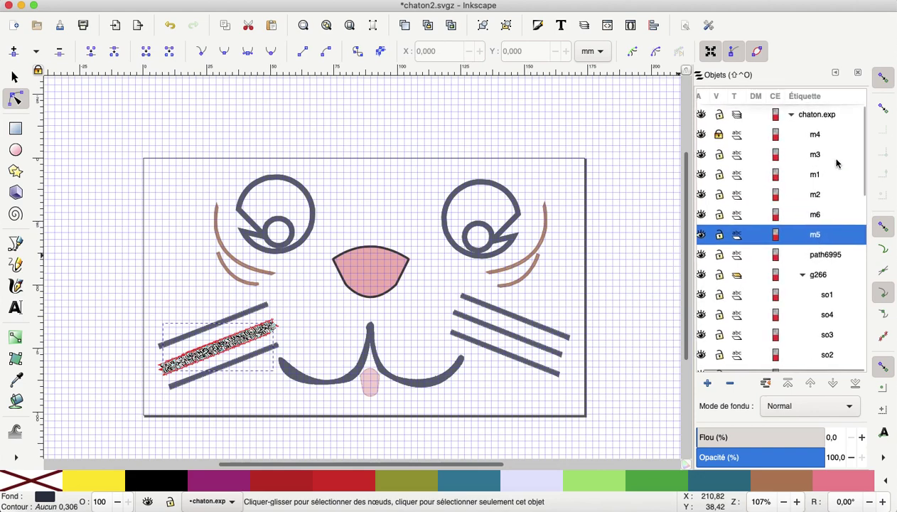
pyautogui.keyDown('shift'); pyautogui.click(816, 136); pyautogui.keyUp('shift')
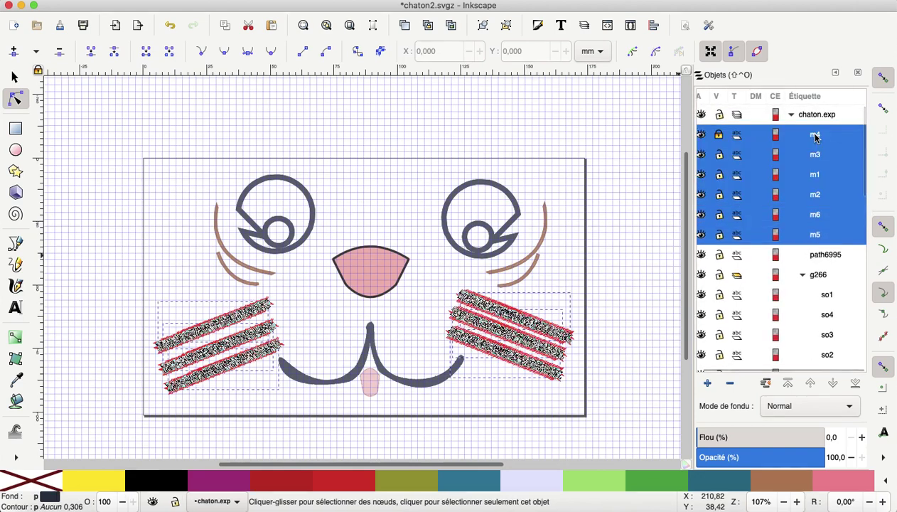
pyautogui.rightClick(815, 137)
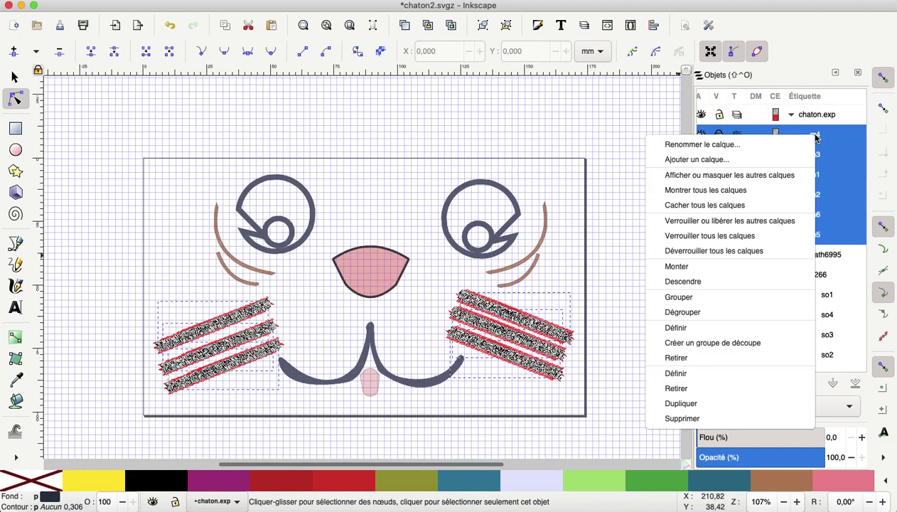
pyautogui.click(691, 297)
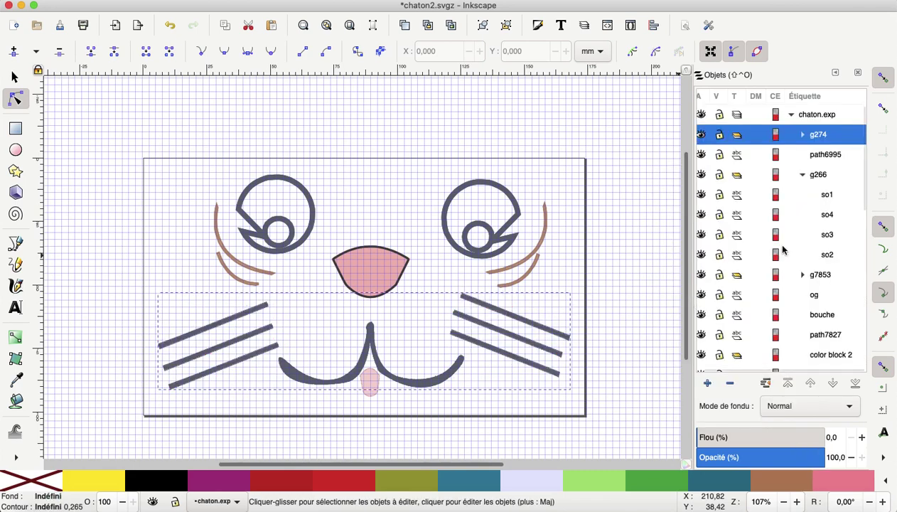
# Step: Collapse g266, briefly inspect nose group g7853, then select the right eye path7827
pyautogui.click(802, 174)
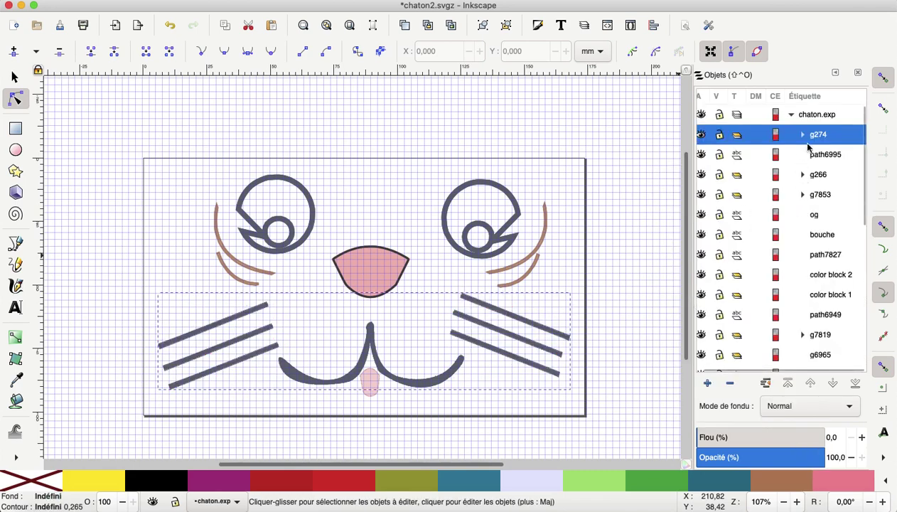
pyautogui.click(802, 195)
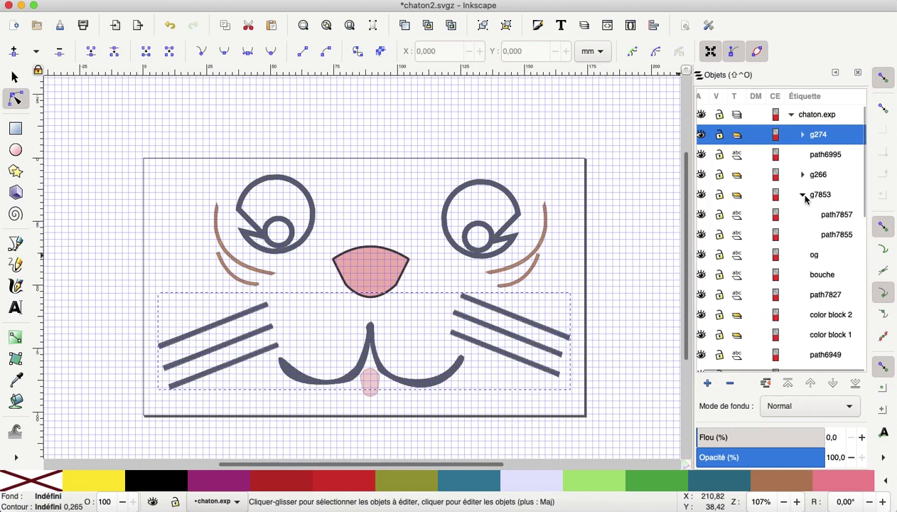
pyautogui.click(836, 195)
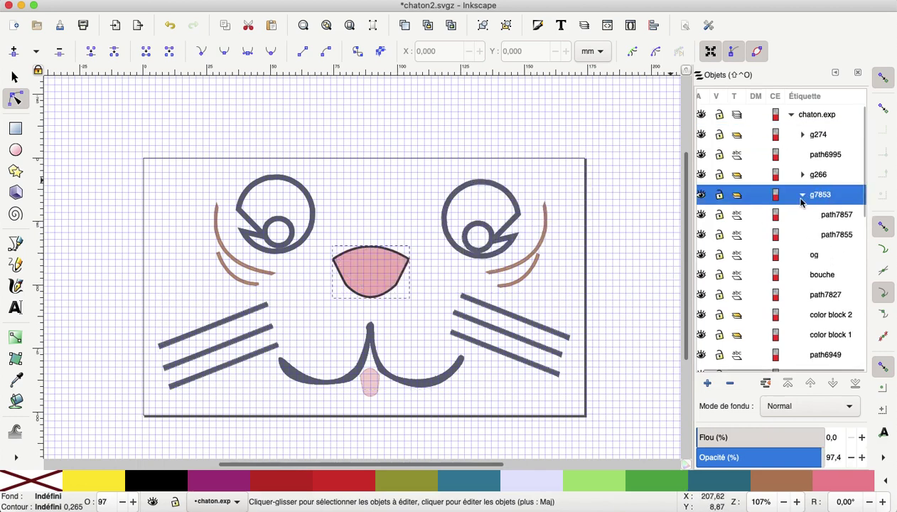
pyautogui.click(802, 196)
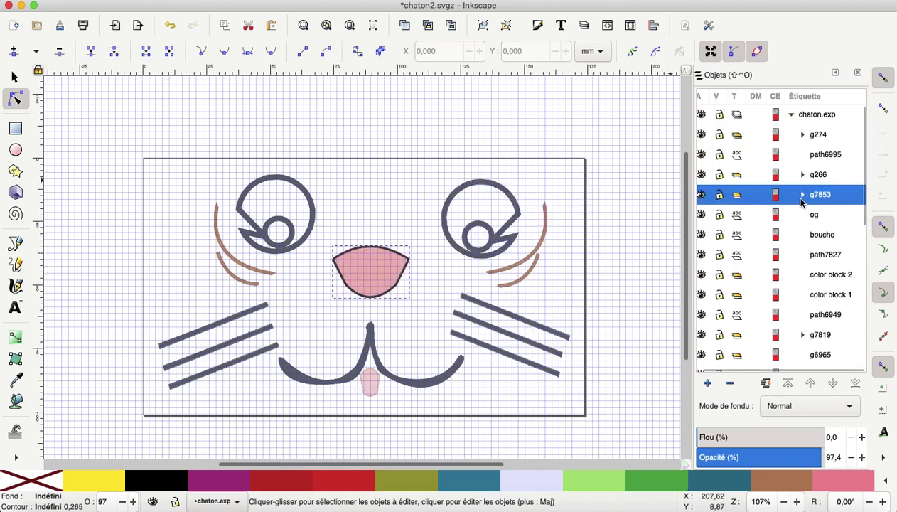
pyautogui.click(829, 257)
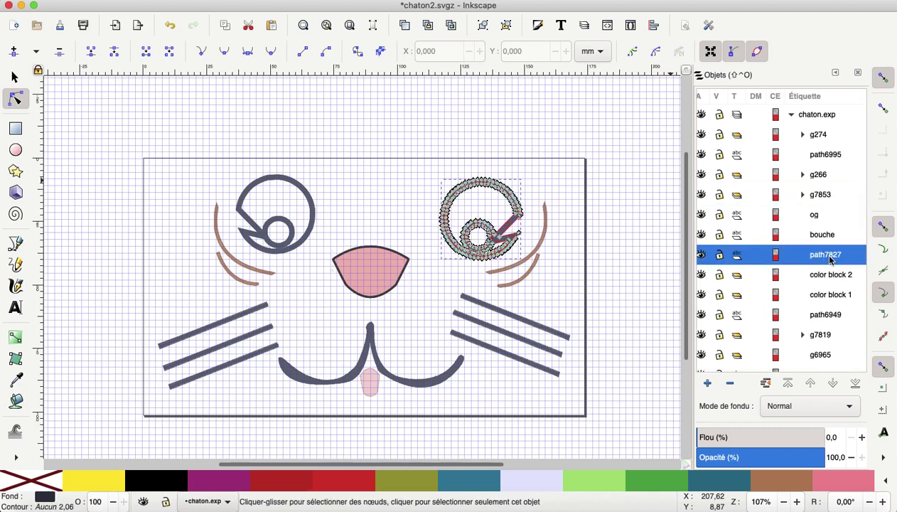
# Step: Rename the right eye path7827 to od and raise it above bouche
pyautogui.click(830, 256)
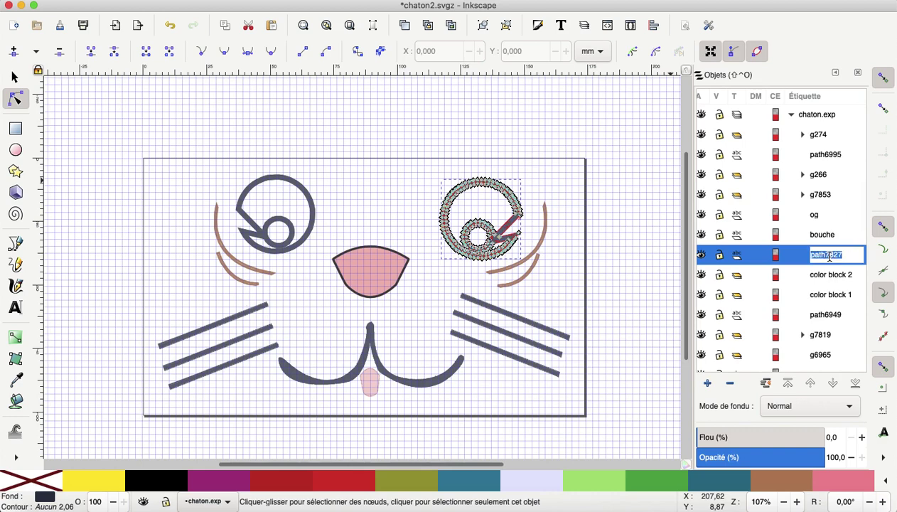
pyautogui.write('od')
pyautogui.press('Return')
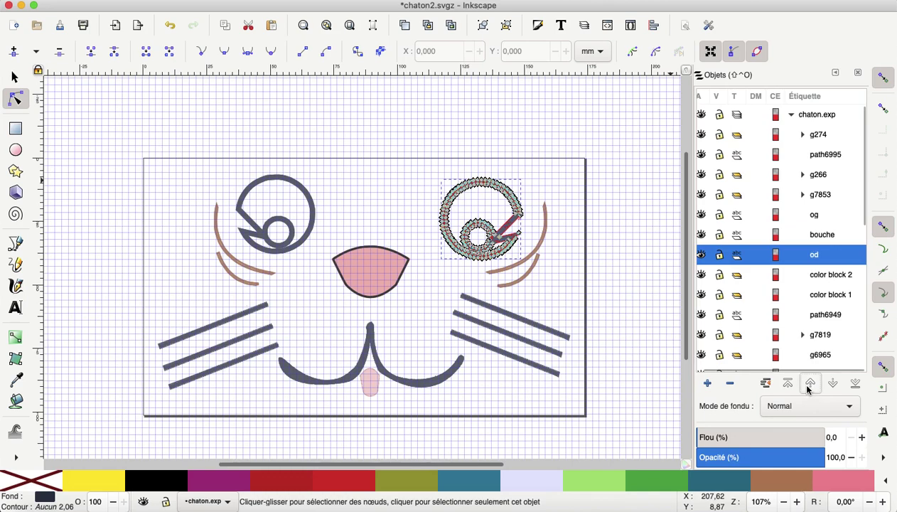
pyautogui.click(808, 388)
# Step: Group the two eyes og and od together into g278
pyautogui.click(814, 219)
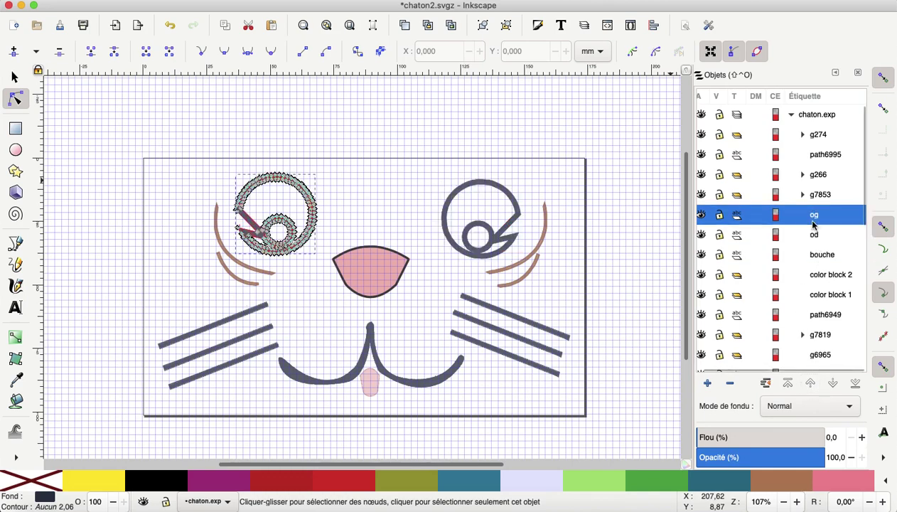
pyautogui.keyDown('shift'); pyautogui.click(814, 234); pyautogui.keyUp('shift')
pyautogui.rightClick(814, 235)
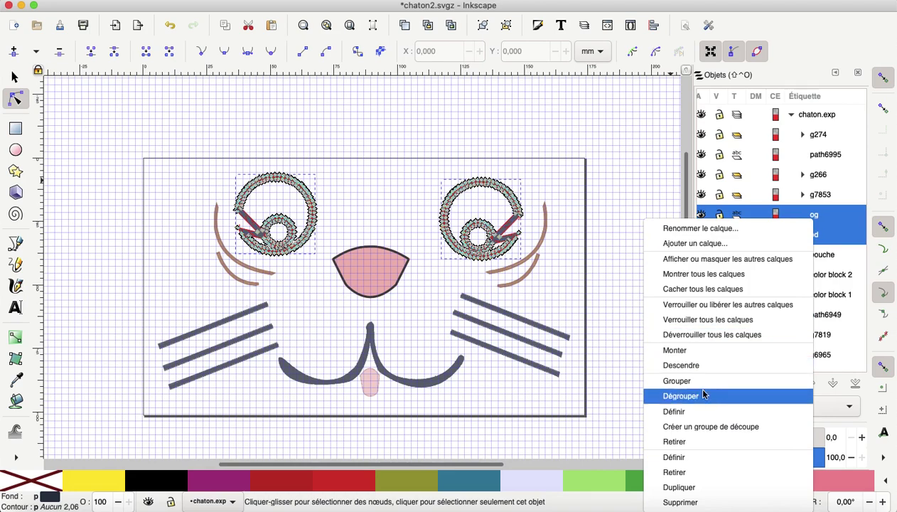
pyautogui.click(683, 380)
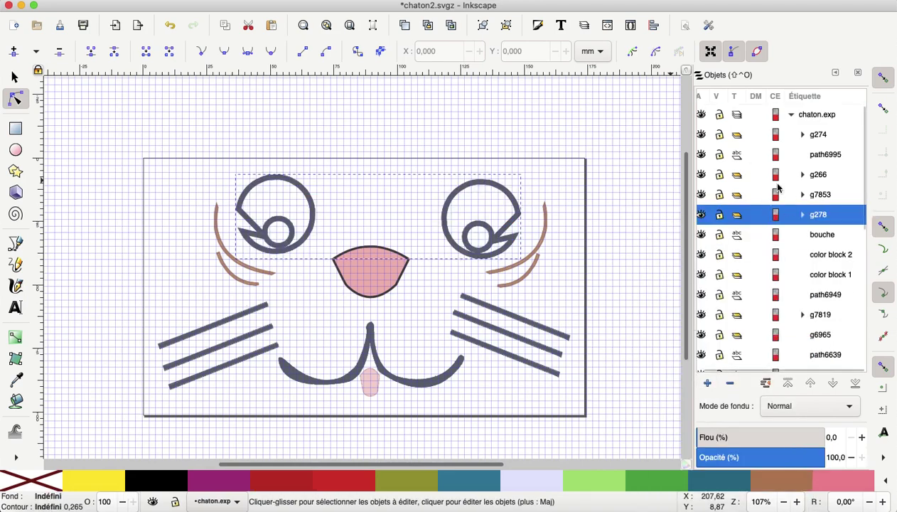
# Step: Delete color block 2, color block 1 and the extra group g6965
pyautogui.click(838, 256)
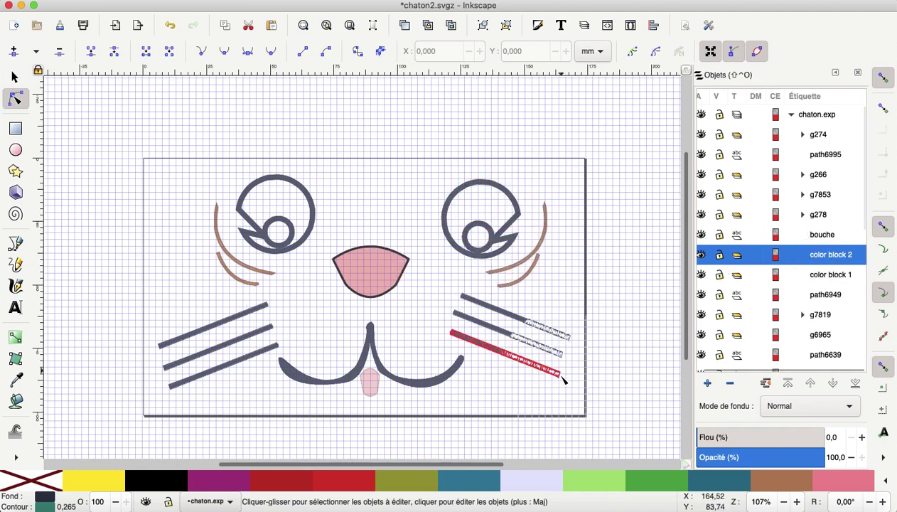
pyautogui.click(730, 383)
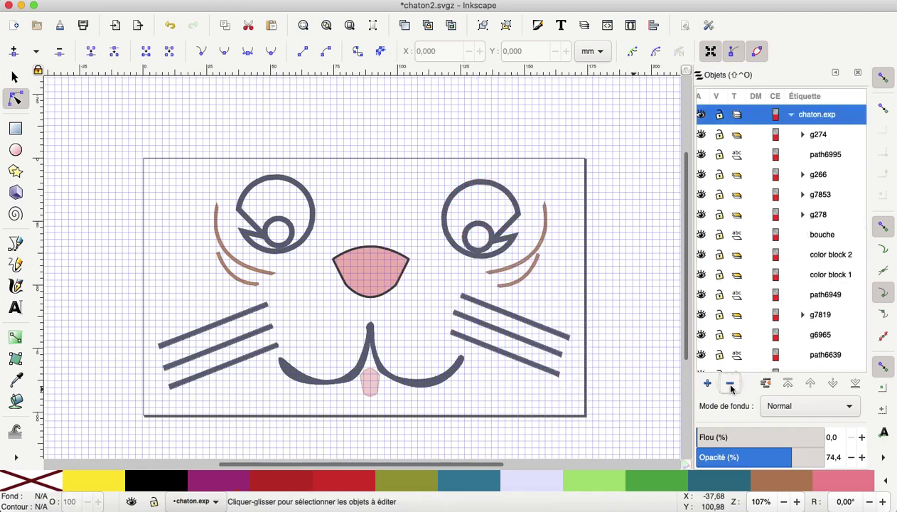
pyautogui.click(830, 255)
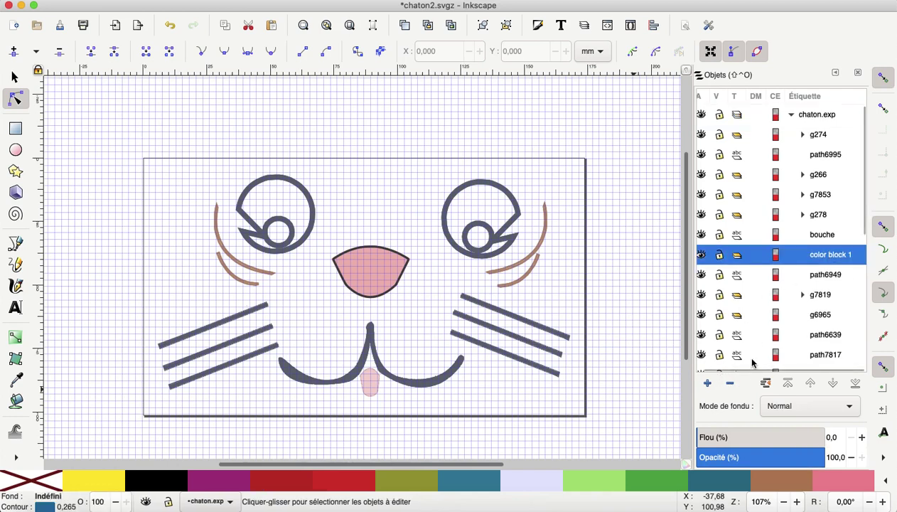
pyautogui.click(730, 384)
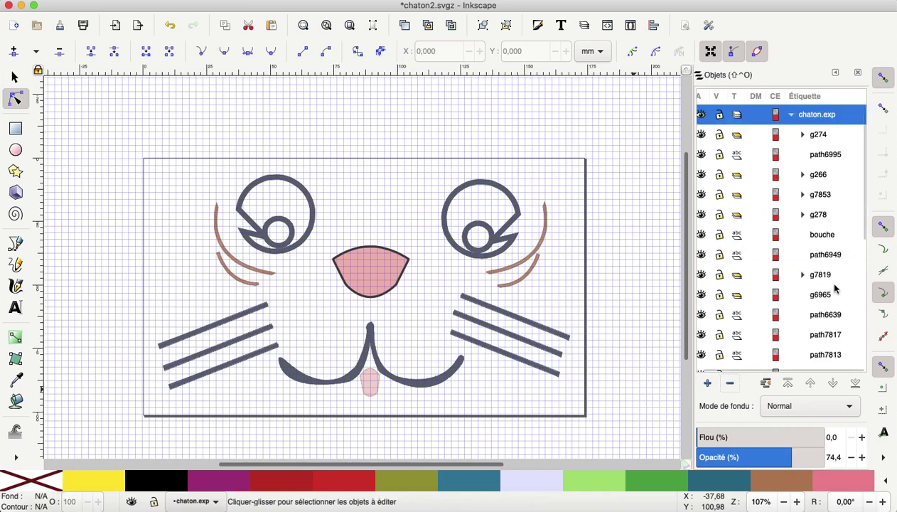
pyautogui.click(823, 257)
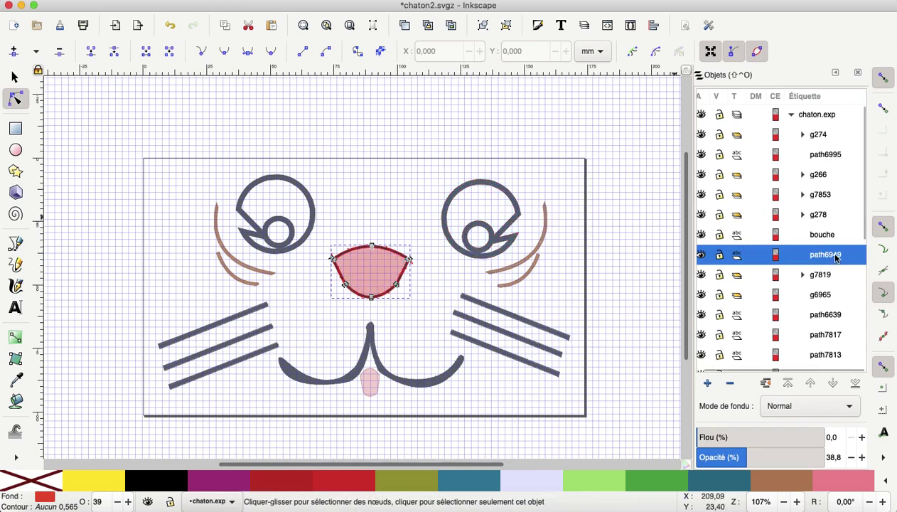
pyautogui.click(825, 300)
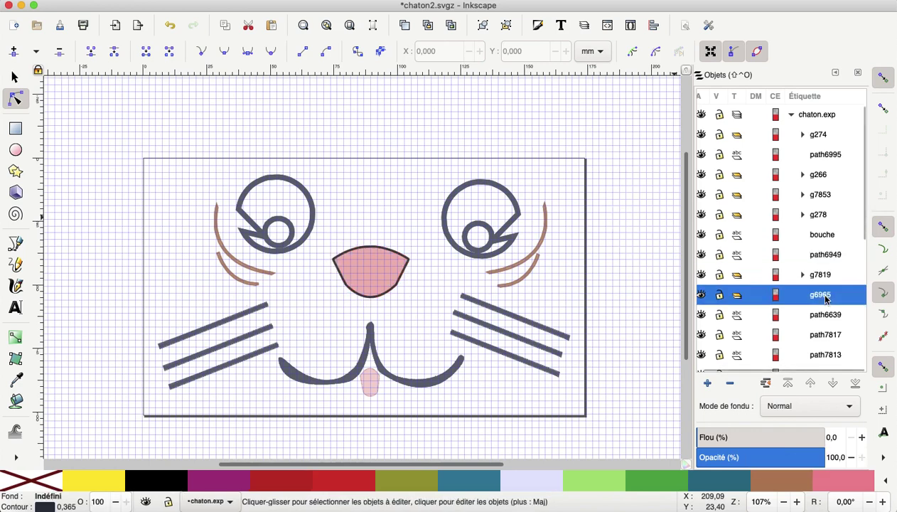
pyautogui.click(730, 384)
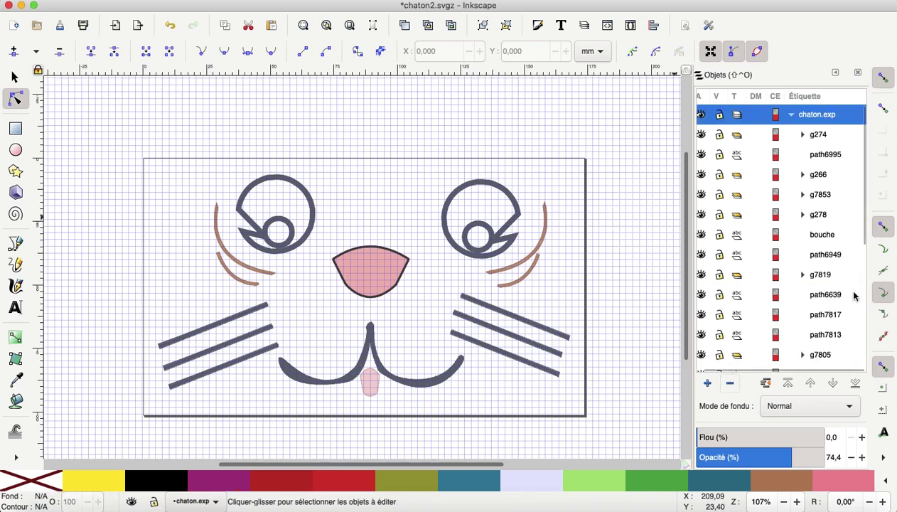
# Step: Delete the extra left cheek path path7817 and the duplicate cheek path7813
pyautogui.click(828, 297)
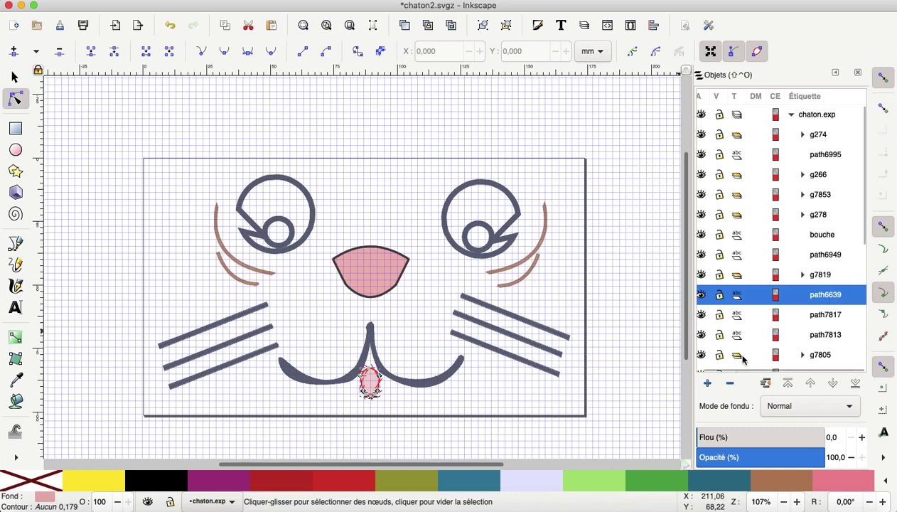
pyautogui.click(820, 317)
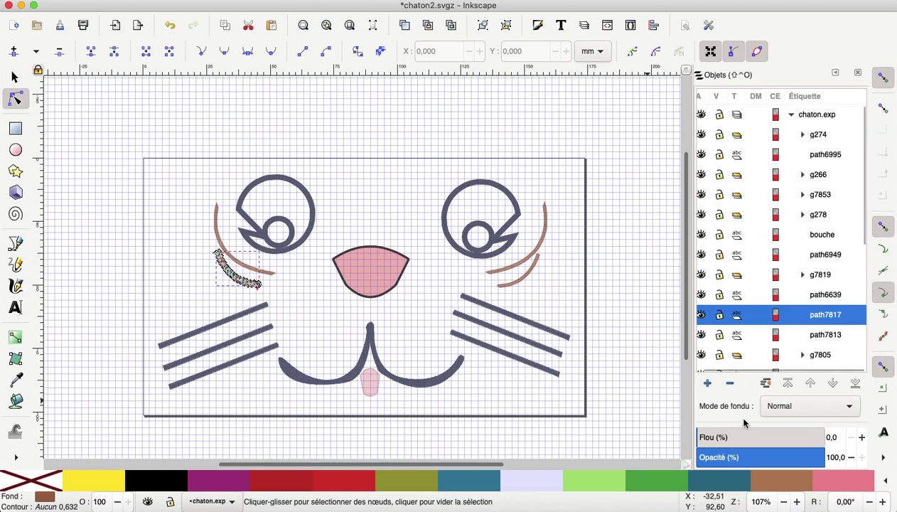
pyautogui.click(729, 384)
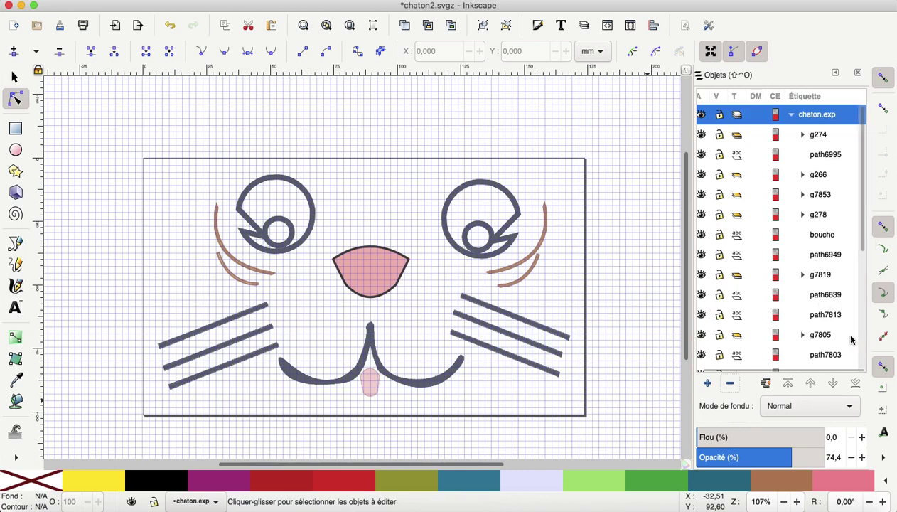
pyautogui.click(829, 301)
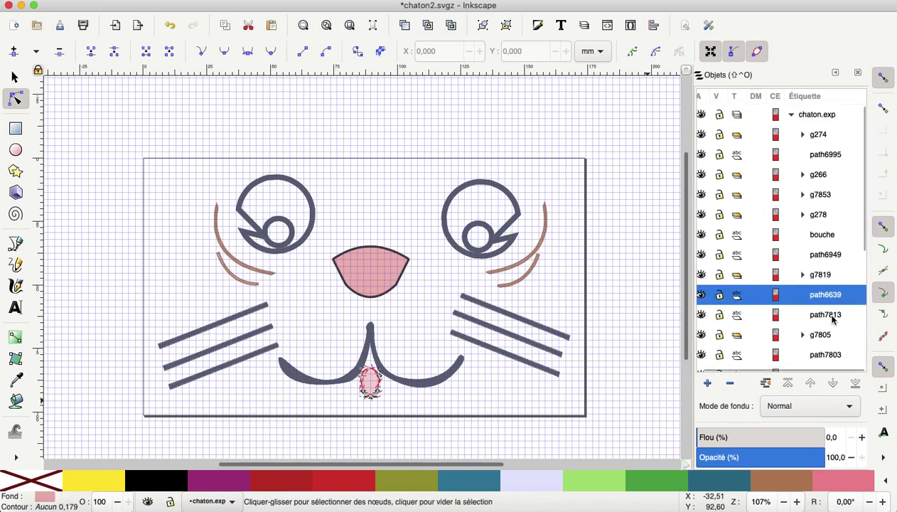
pyautogui.click(834, 320)
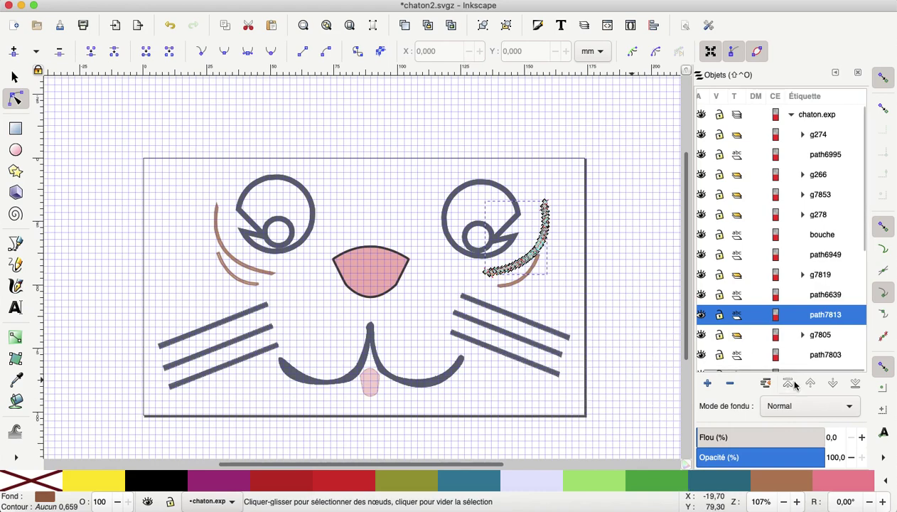
pyautogui.click(730, 383)
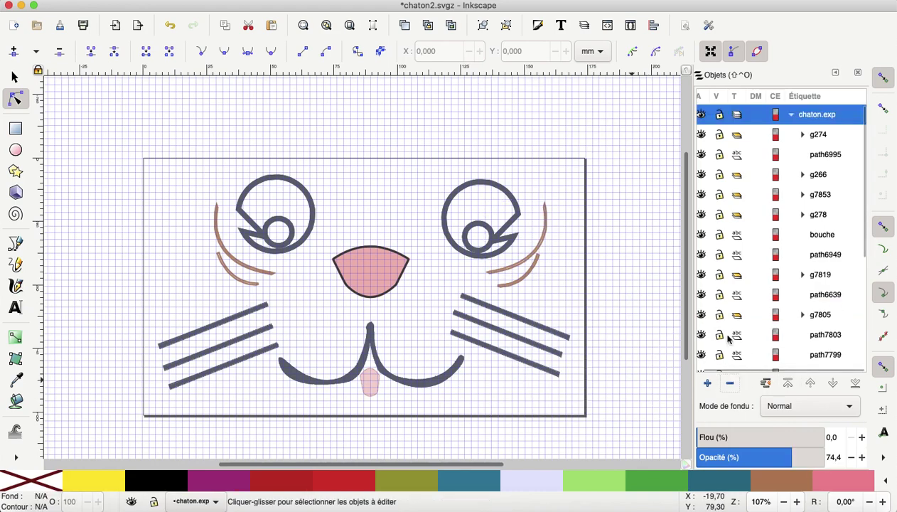
# Step: Delete the duplicate left eye path7803 and mouth path7799 together
pyautogui.click(832, 341)
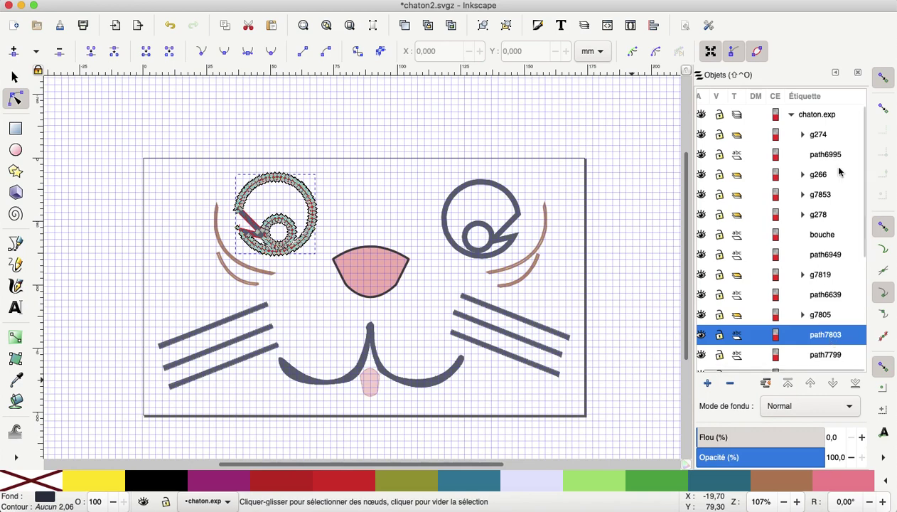
pyautogui.click(832, 356)
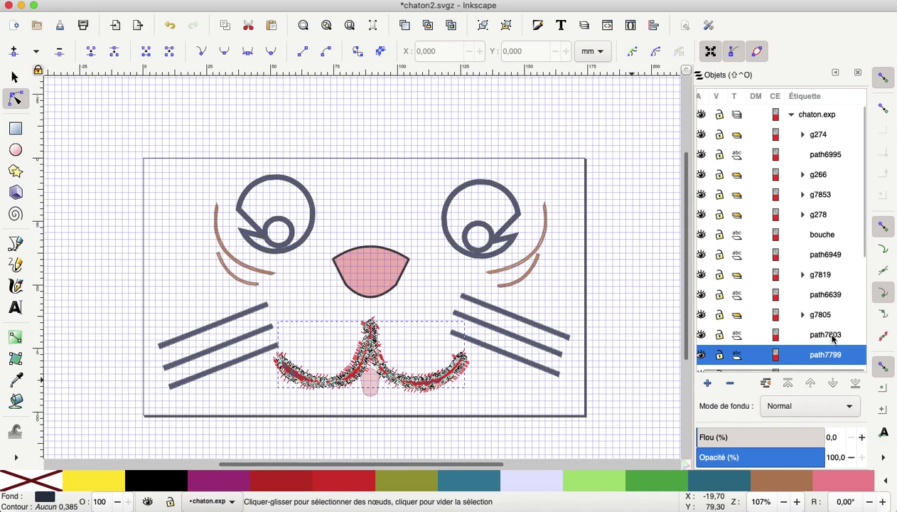
pyautogui.click(832, 340)
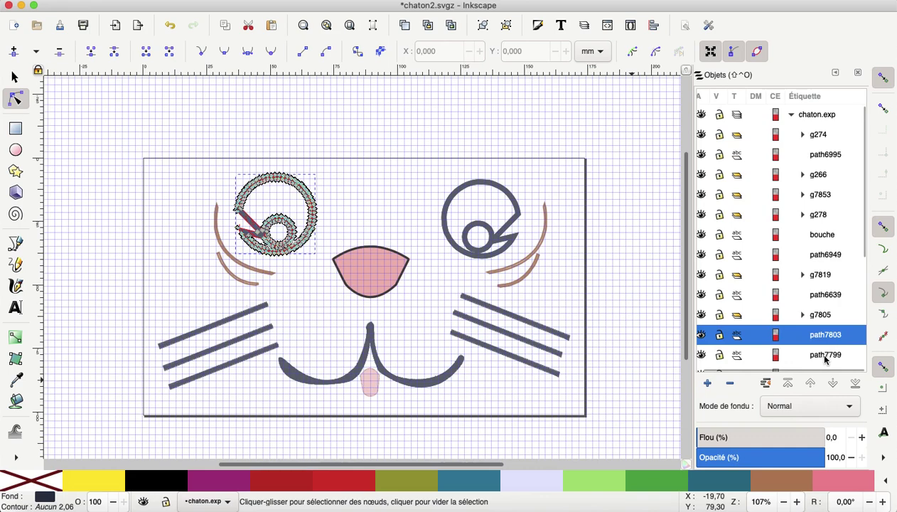
pyautogui.click(826, 356)
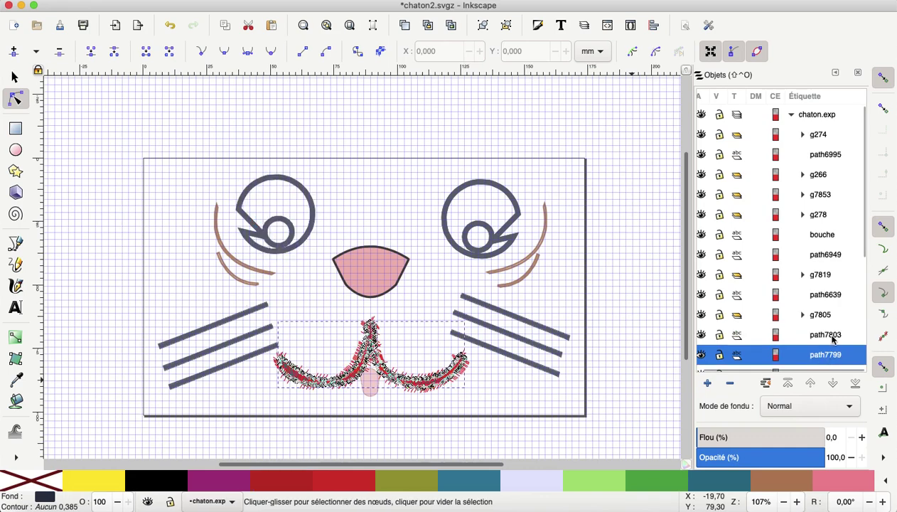
pyautogui.click(833, 337)
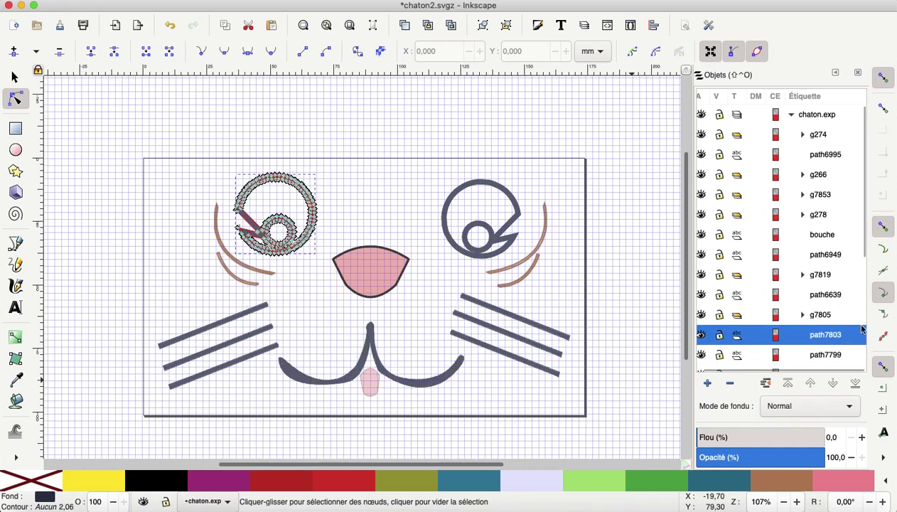
pyautogui.keyDown('shift'); pyautogui.click(825, 355); pyautogui.keyUp('shift')
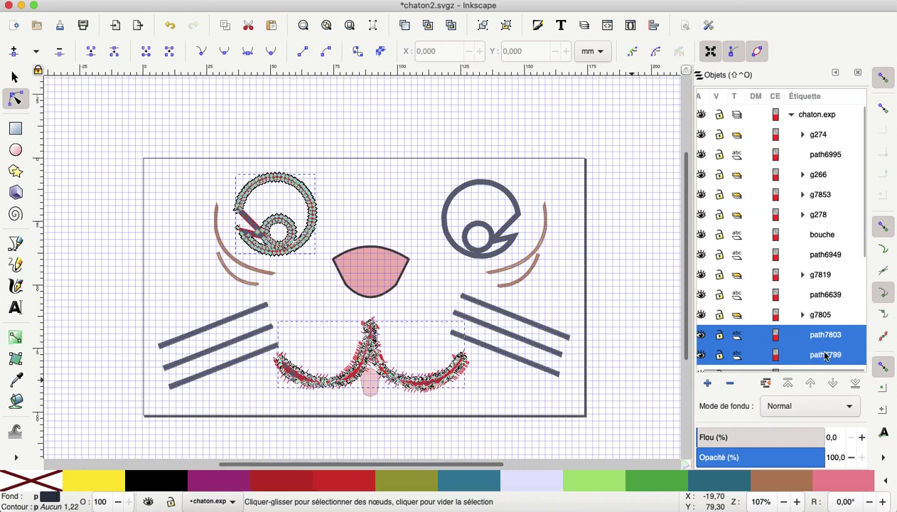
pyautogui.click(731, 383)
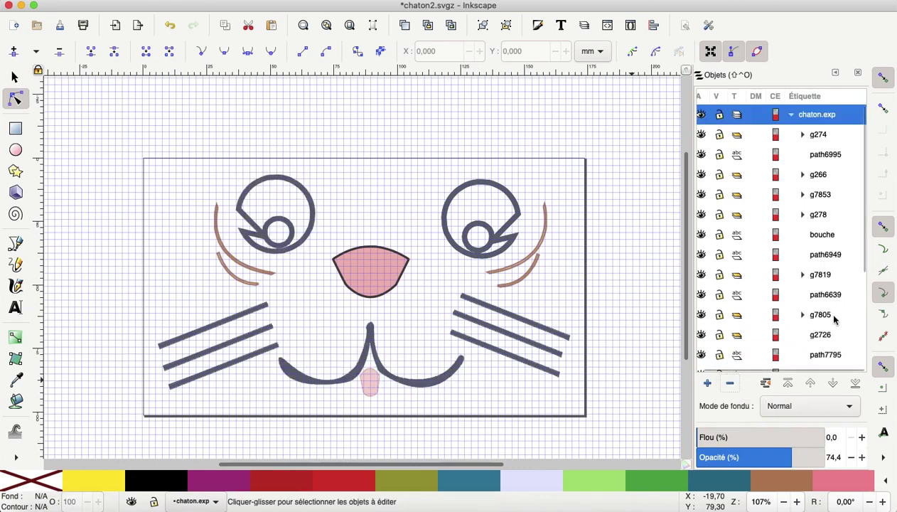
# Step: Confirm path4119 is the nose, then delete both color block objects
pyautogui.scroll(-1, 831, 347)
pyautogui.scroll(-3, 831, 348)
pyautogui.scroll(-1, 832, 348)
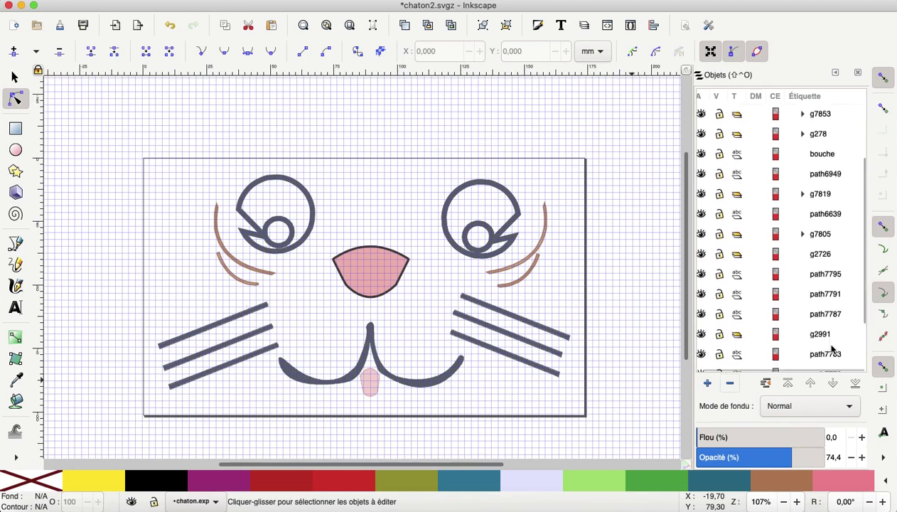
pyautogui.scroll(-4, 831, 346)
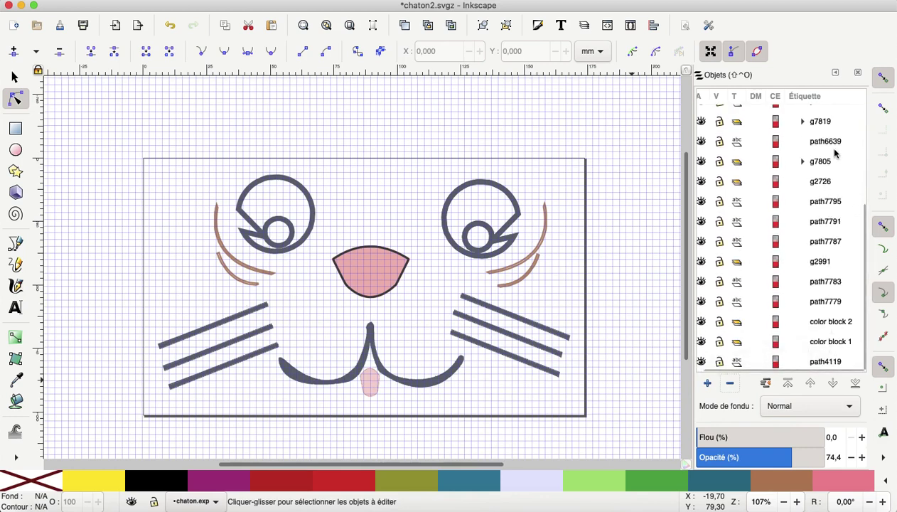
pyautogui.click(828, 363)
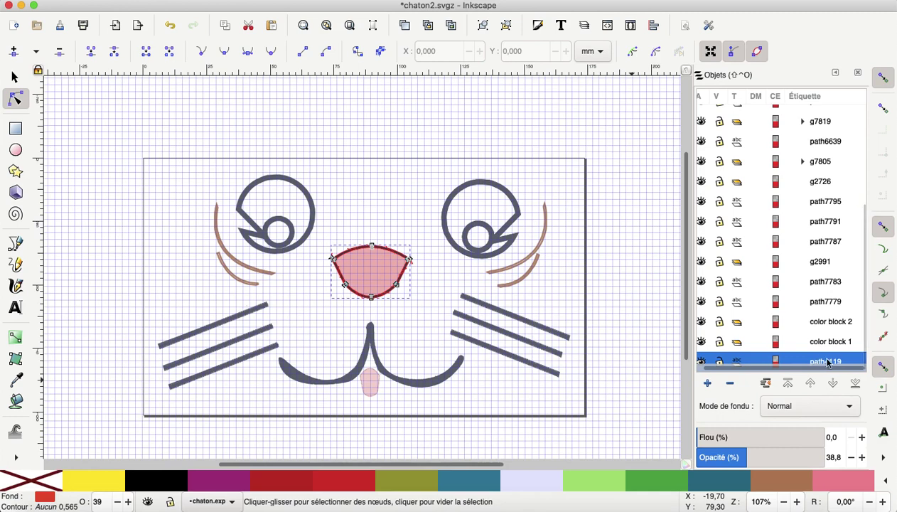
pyautogui.click(824, 344)
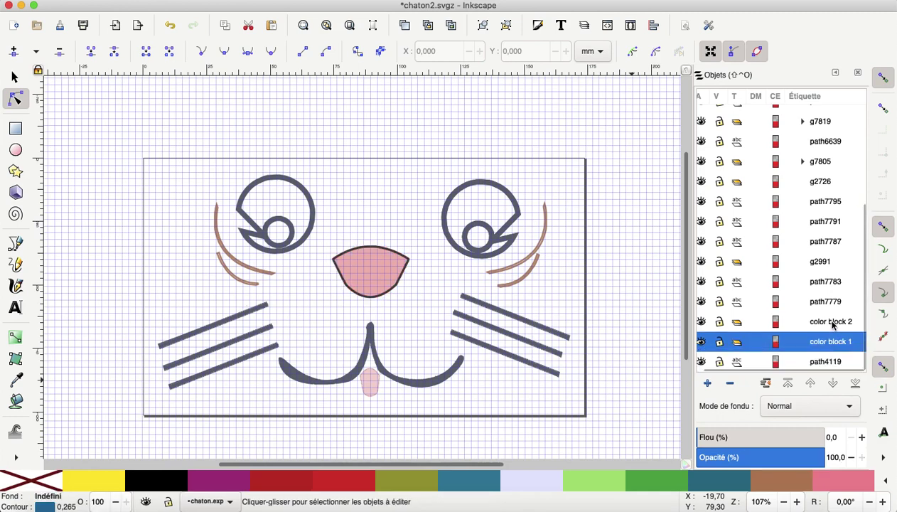
pyautogui.keyDown('shift'); pyautogui.click(833, 324); pyautogui.keyUp('shift')
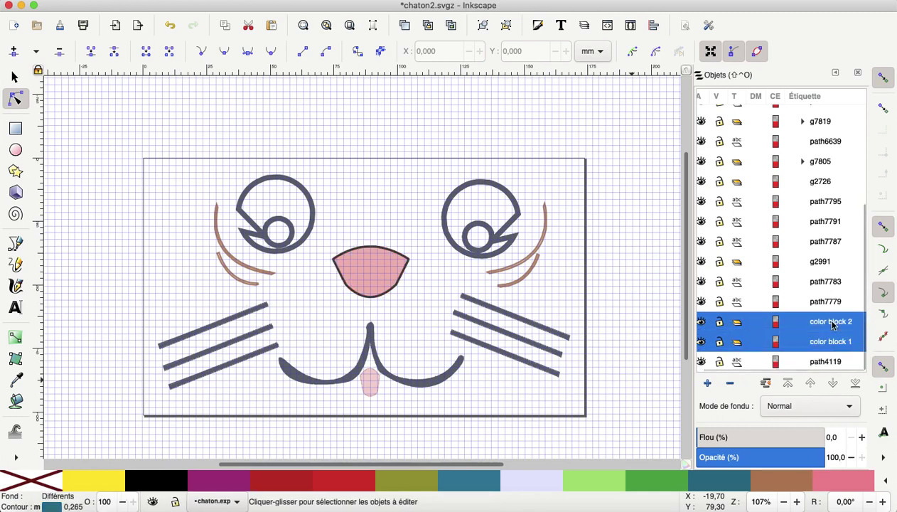
pyautogui.click(730, 385)
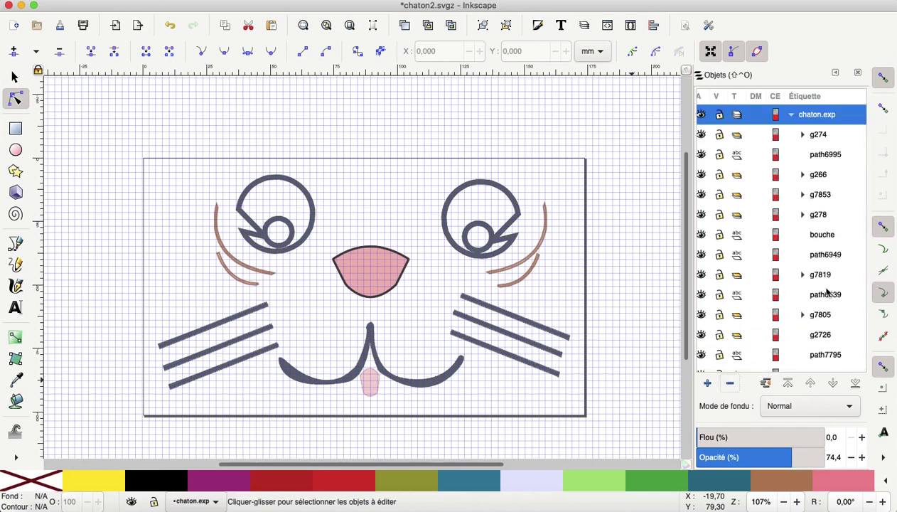
# Step: Delete leftover paths path7795, path7791, path7787 and the group g2991
pyautogui.click(822, 356)
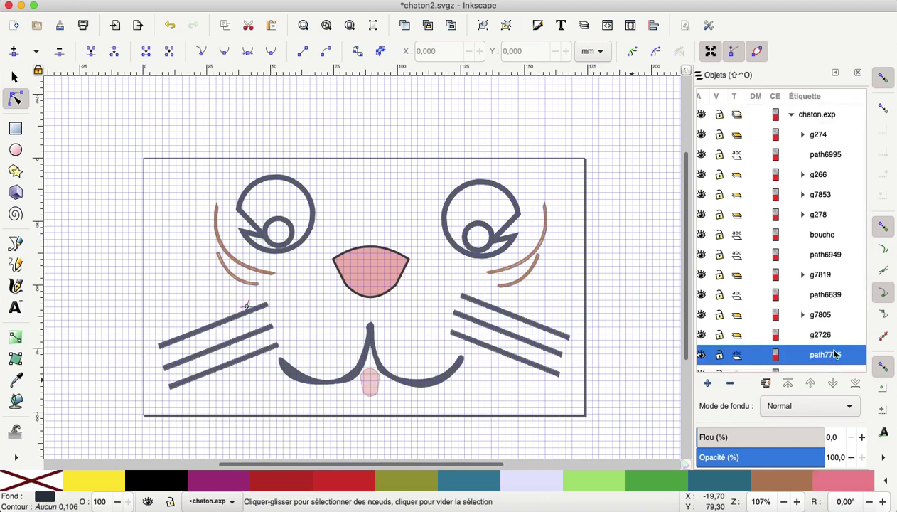
pyautogui.click(728, 386)
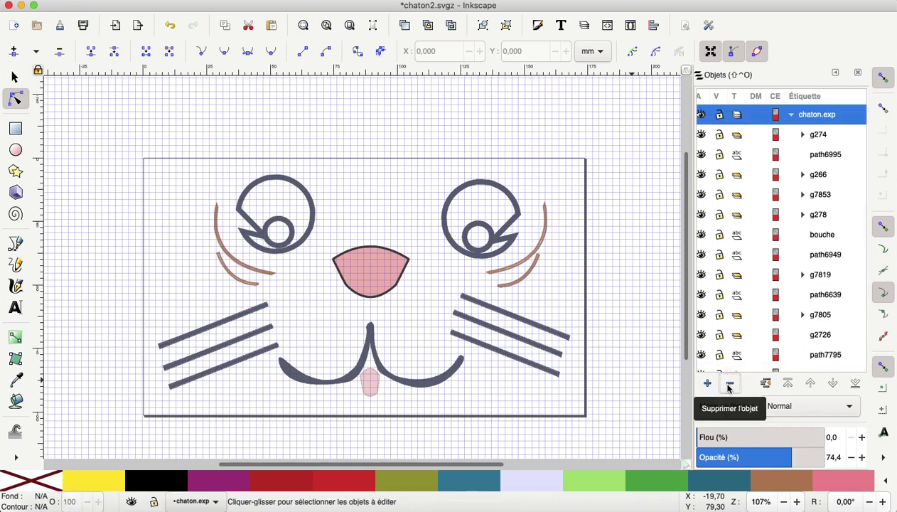
pyautogui.click(833, 354)
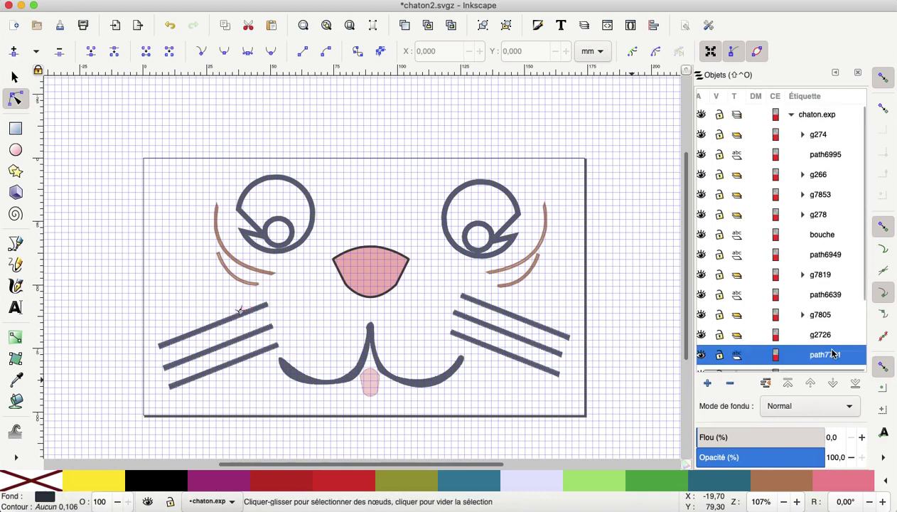
pyautogui.click(728, 386)
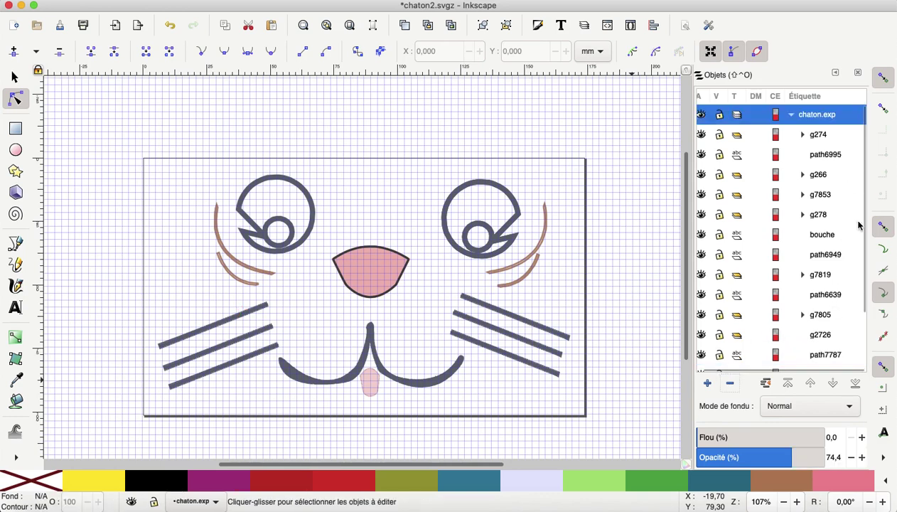
pyautogui.click(827, 359)
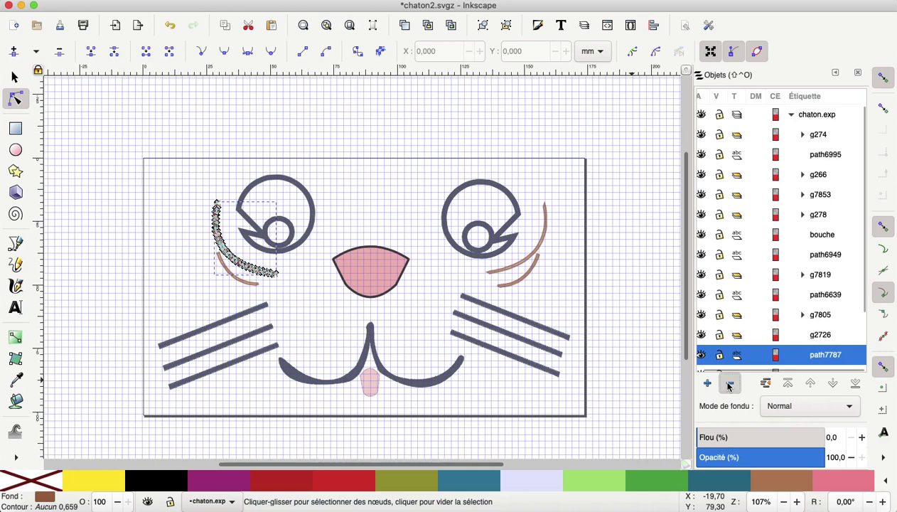
pyautogui.click(730, 384)
pyautogui.click(822, 355)
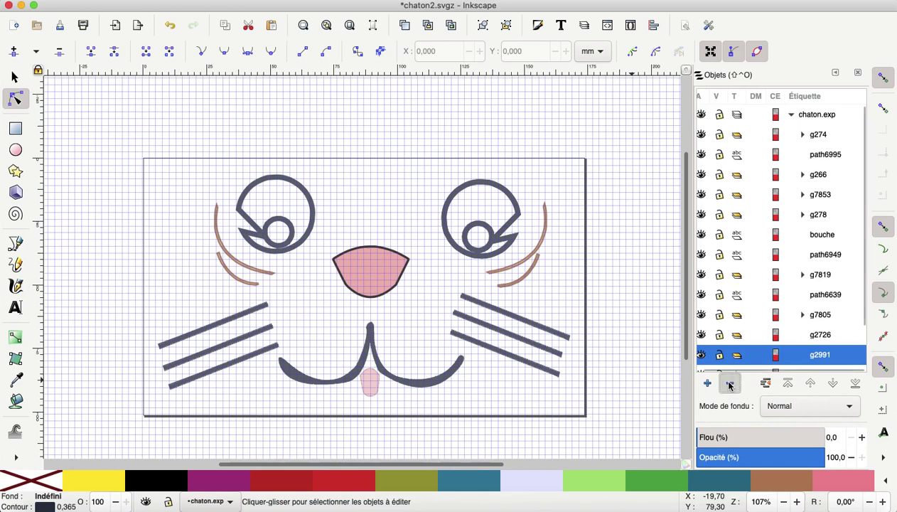
pyautogui.click(730, 385)
# Step: Delete duplicate paths path7783 and path7779 and the leftover group g2726
pyautogui.click(822, 355)
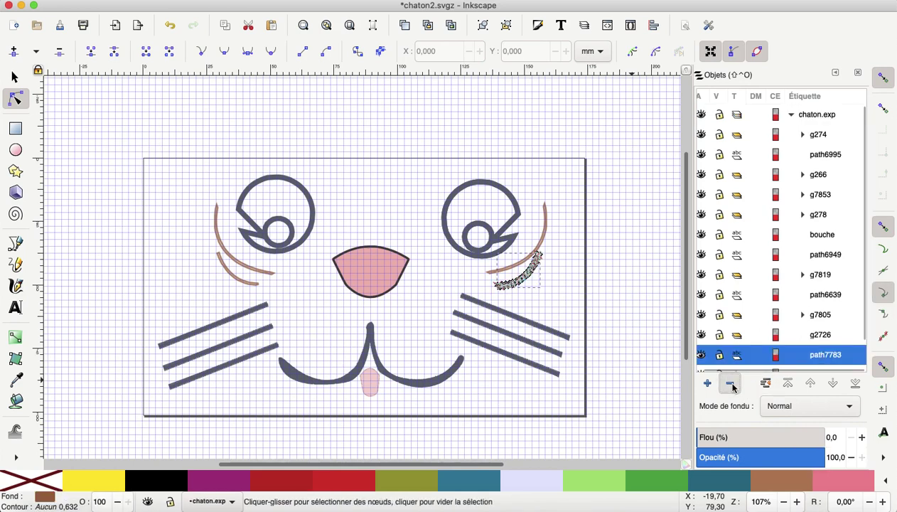
pyautogui.click(730, 384)
pyautogui.click(825, 356)
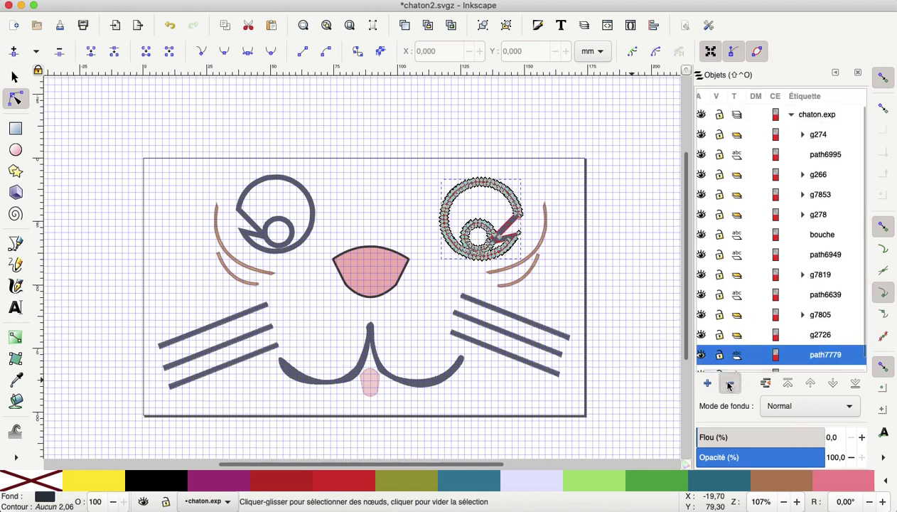
pyautogui.click(730, 384)
pyautogui.click(823, 355)
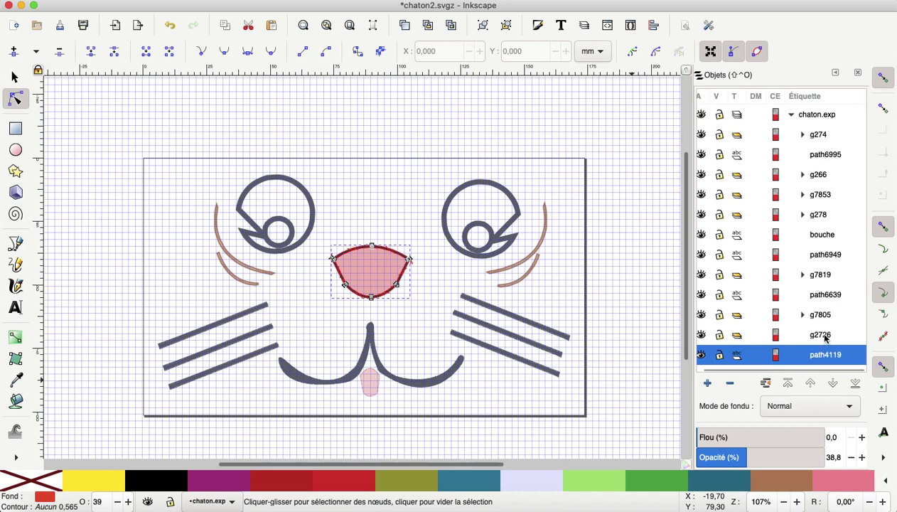
pyautogui.click(823, 336)
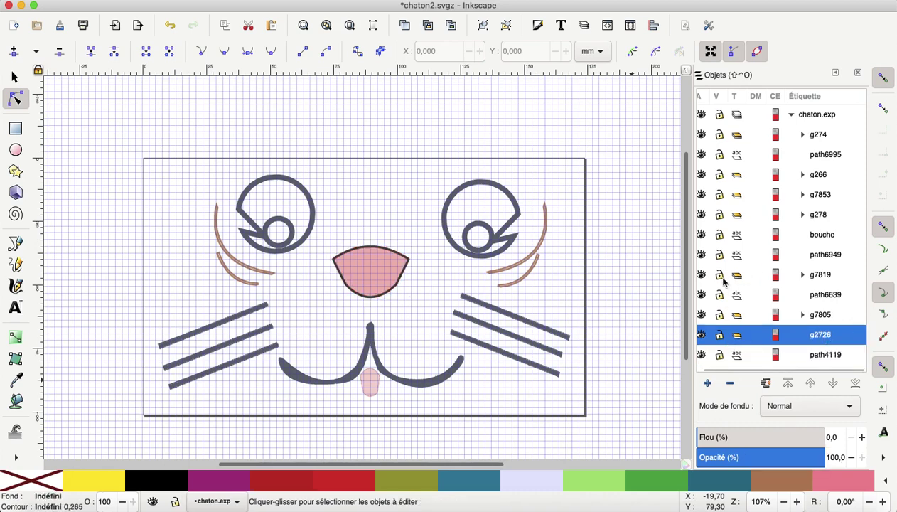
pyautogui.click(729, 384)
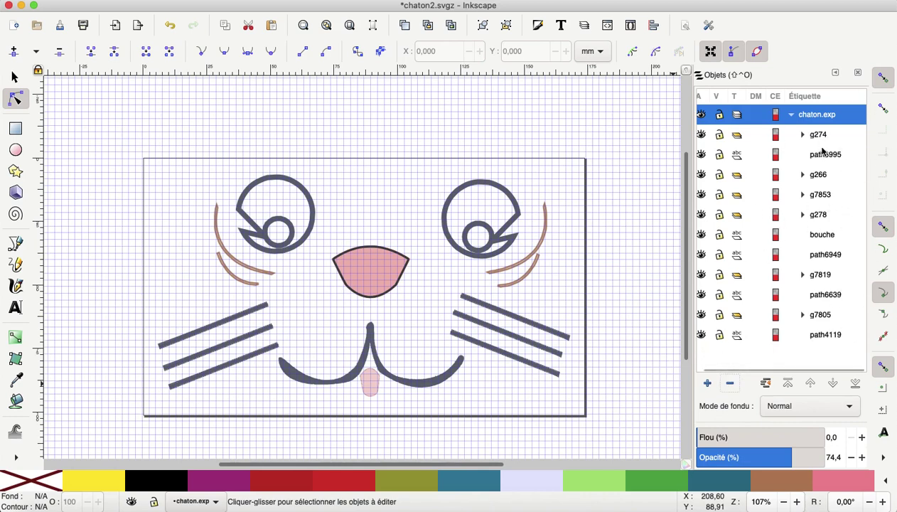
# Step: Rename the whisker group g274 to mousstaches
pyautogui.click(802, 135)
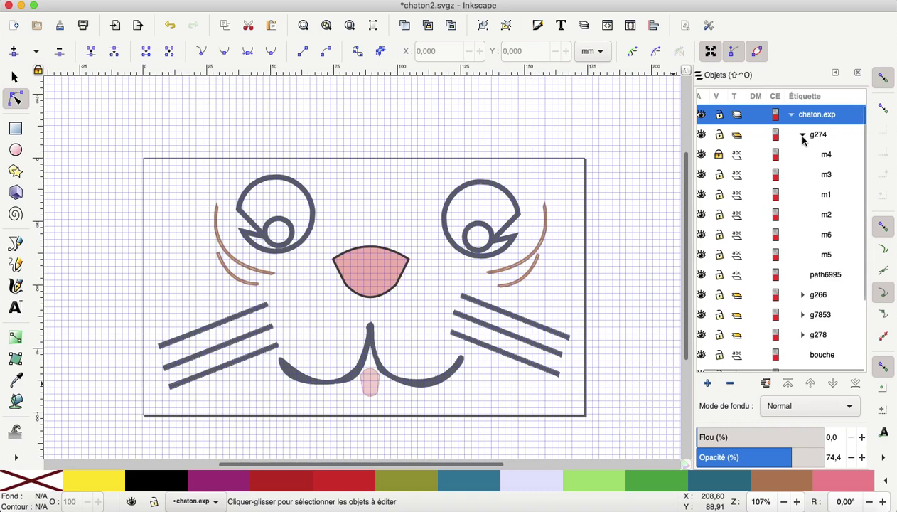
pyautogui.click(803, 135)
pyautogui.click(821, 135)
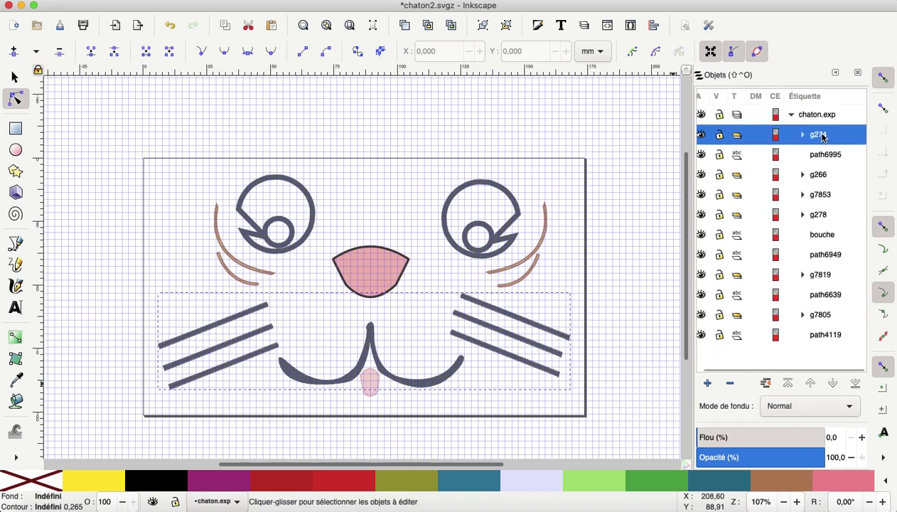
pyautogui.click(821, 135)
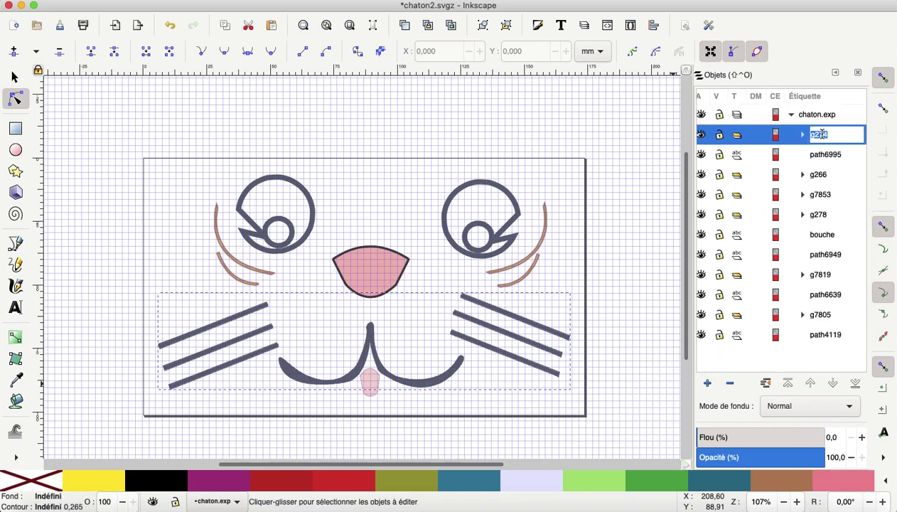
pyautogui.write('mousstaches')
pyautogui.press('Return')
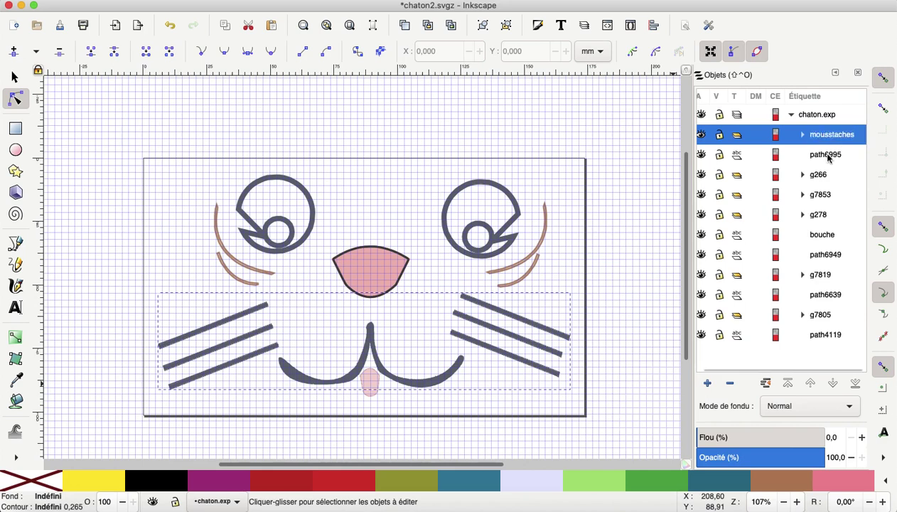
# Step: Rename the cheek-curve group g266 to sous oeil
pyautogui.click(827, 155)
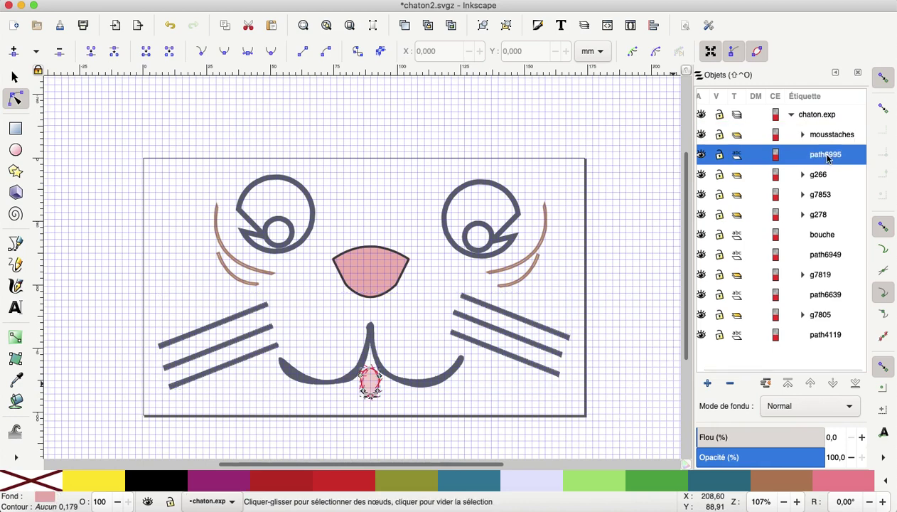
pyautogui.doubleClick(819, 174)
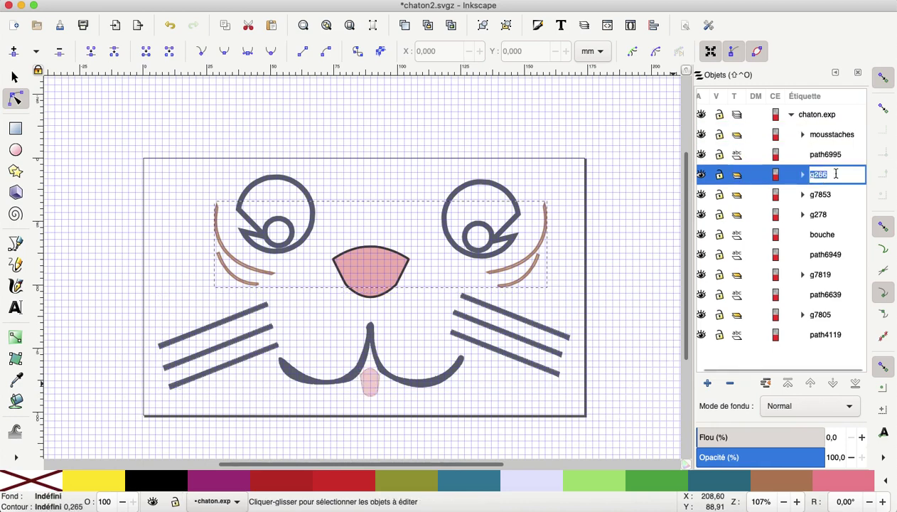
pyautogui.click(803, 176)
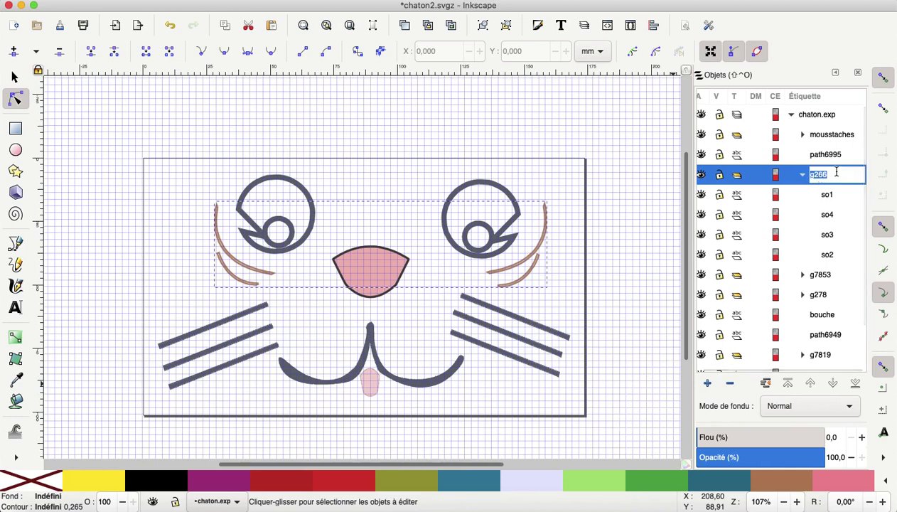
pyautogui.write('sous oeil')
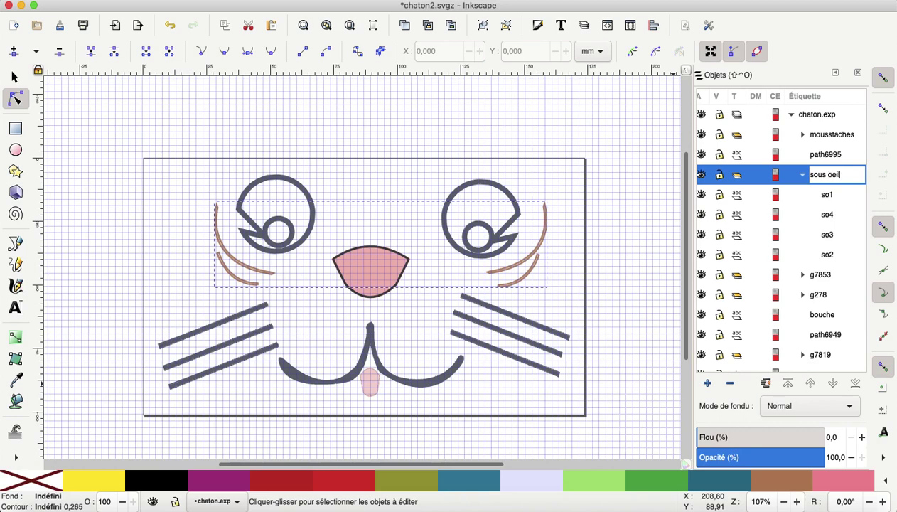
pyautogui.press('Return')
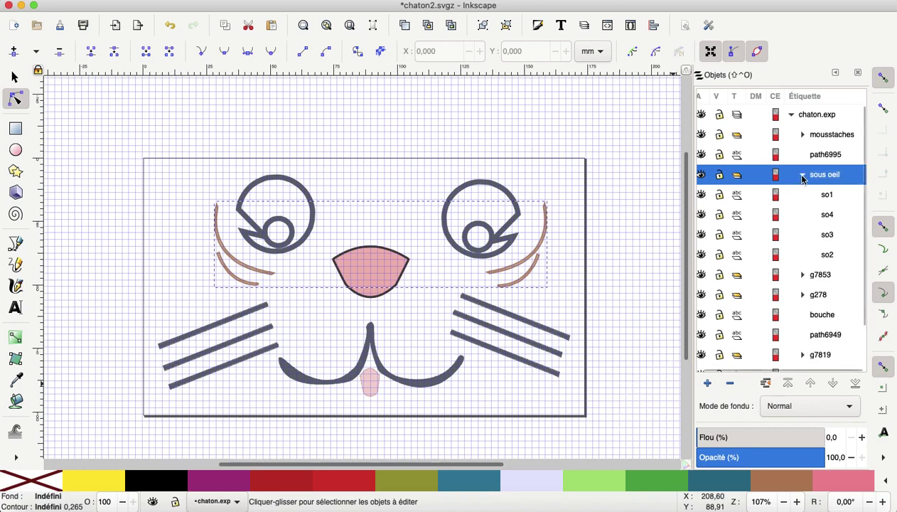
pyautogui.click(802, 175)
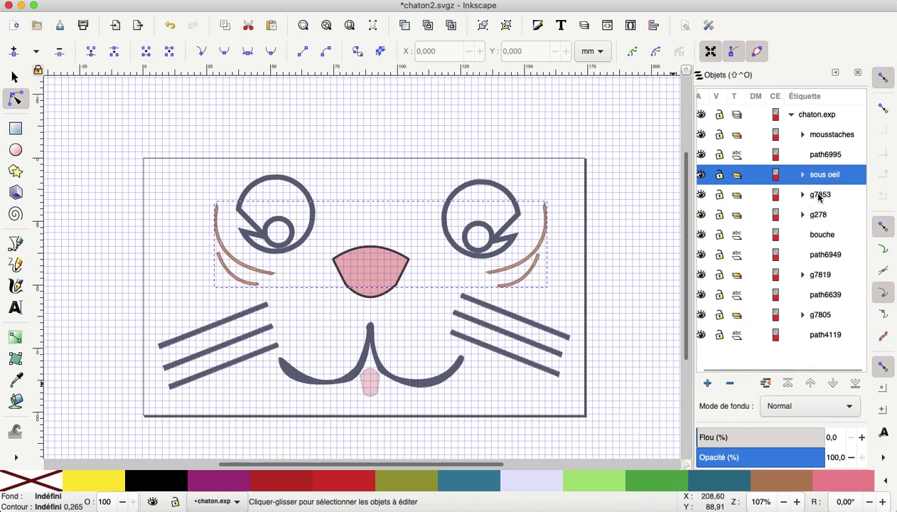
# Step: Rename the eyes group g278 to yeux
pyautogui.click(809, 194)
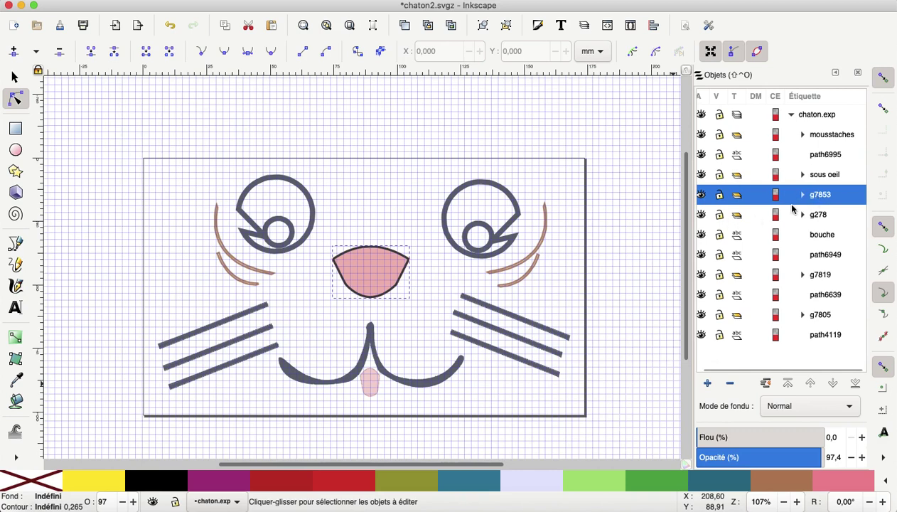
pyautogui.click(828, 215)
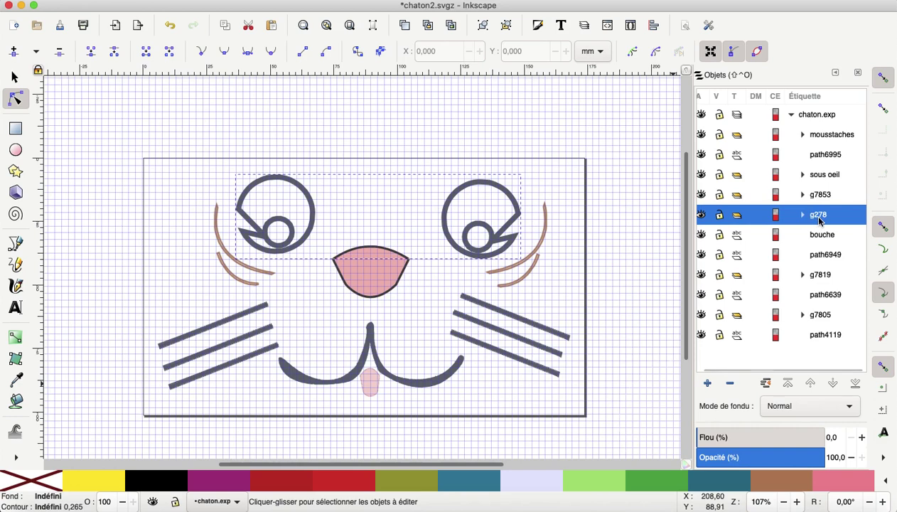
pyautogui.click(818, 215)
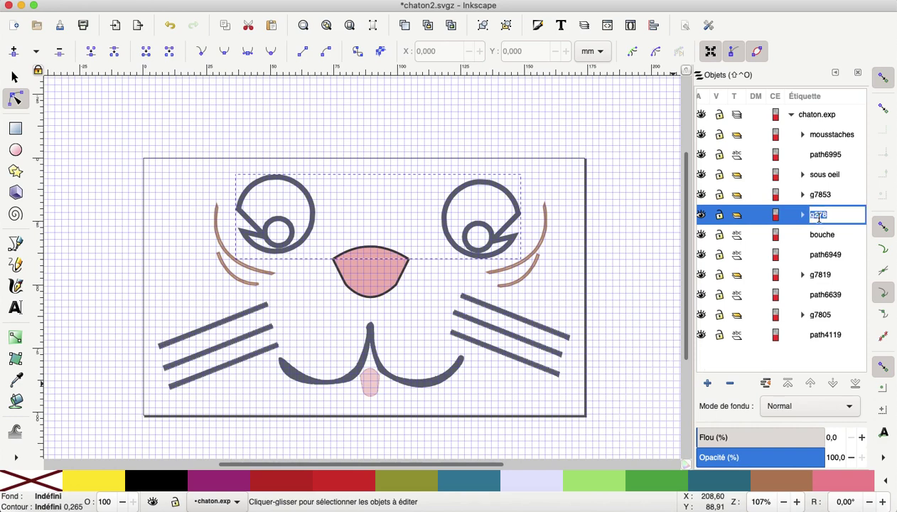
pyautogui.write('yeux')
pyautogui.press('Return')
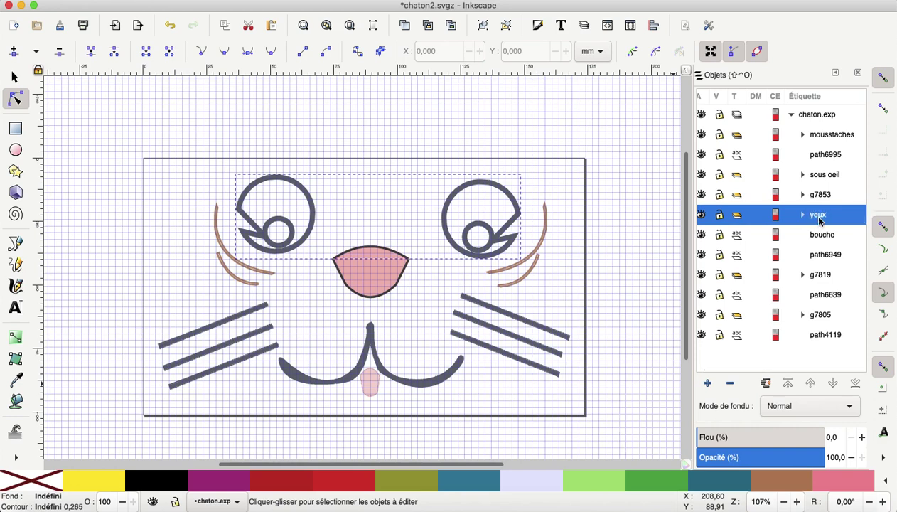
pyautogui.click(821, 275)
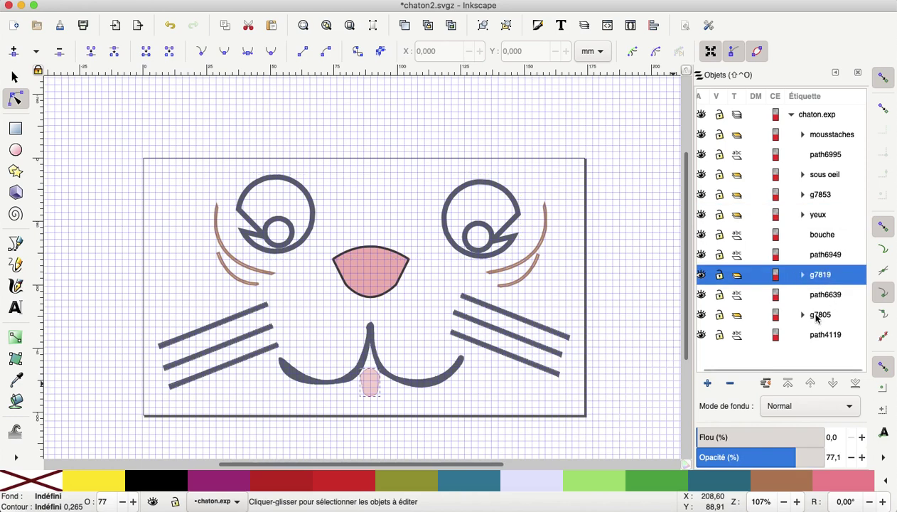
# Step: Raise nose group g7805 five levels to just below g7853, expanding both groups
pyautogui.click(817, 319)
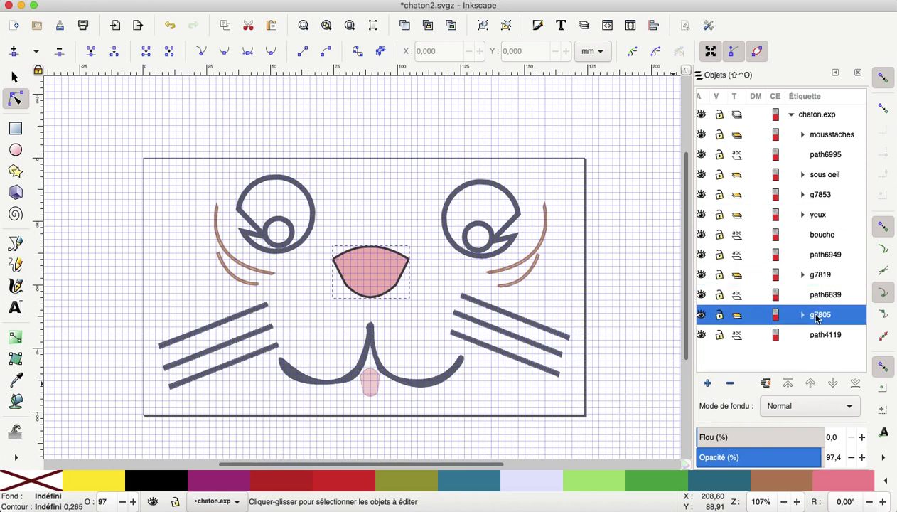
pyautogui.click(820, 196)
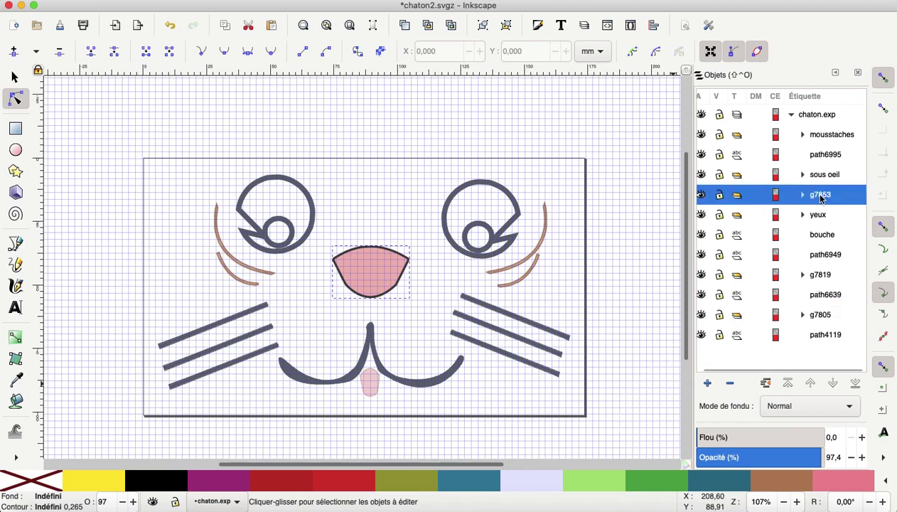
pyautogui.click(821, 321)
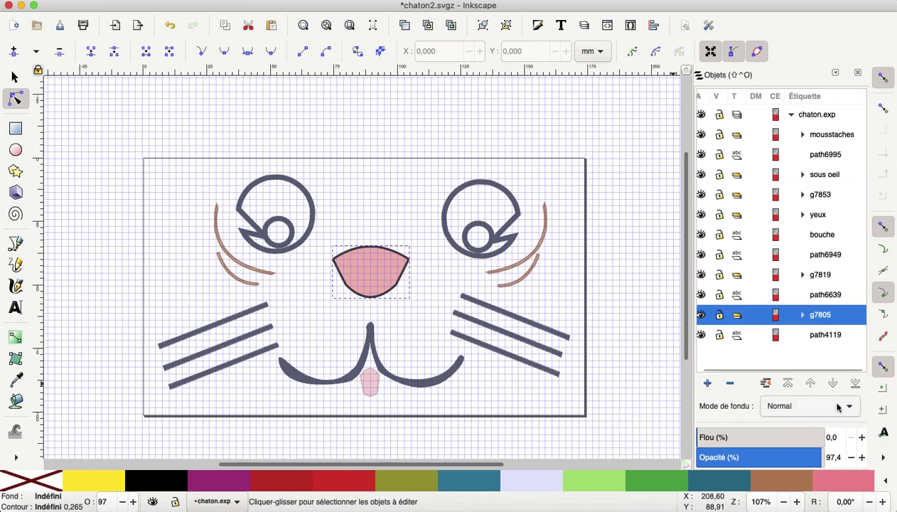
pyautogui.click(811, 384)
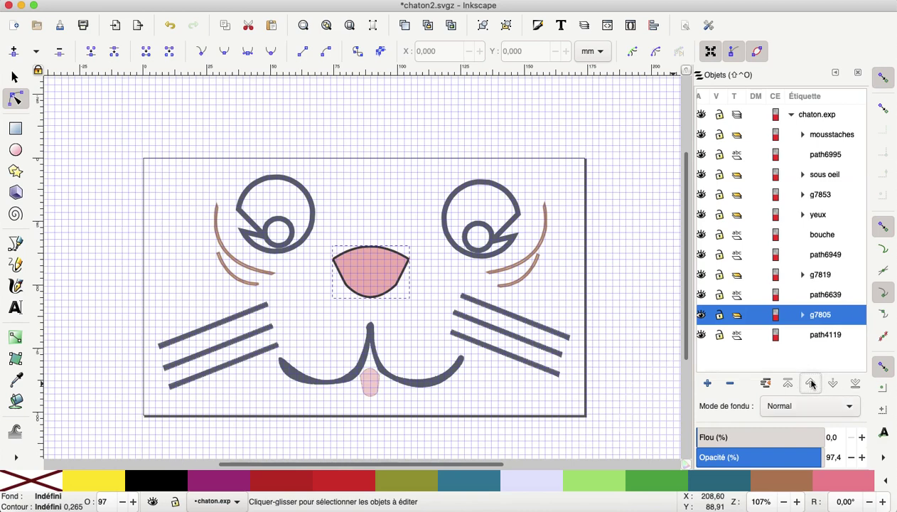
pyautogui.click(811, 384)
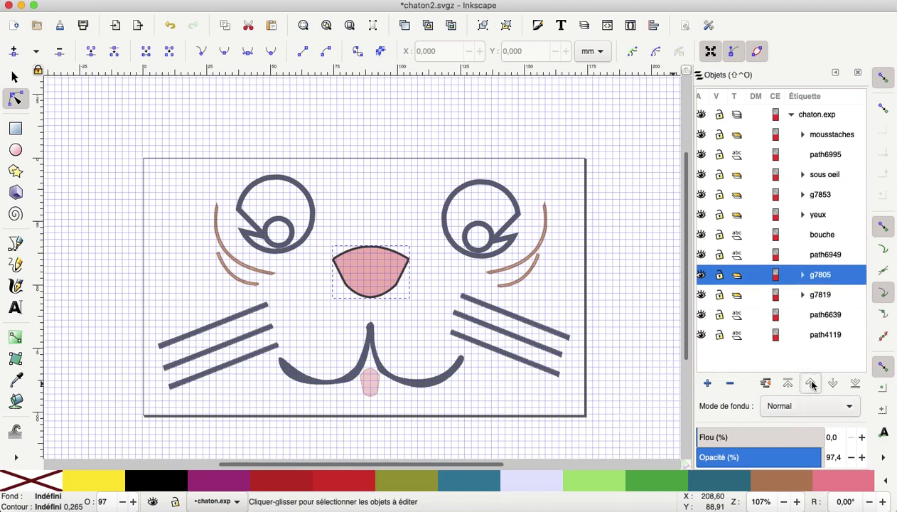
pyautogui.click(811, 384)
pyautogui.click(811, 384)
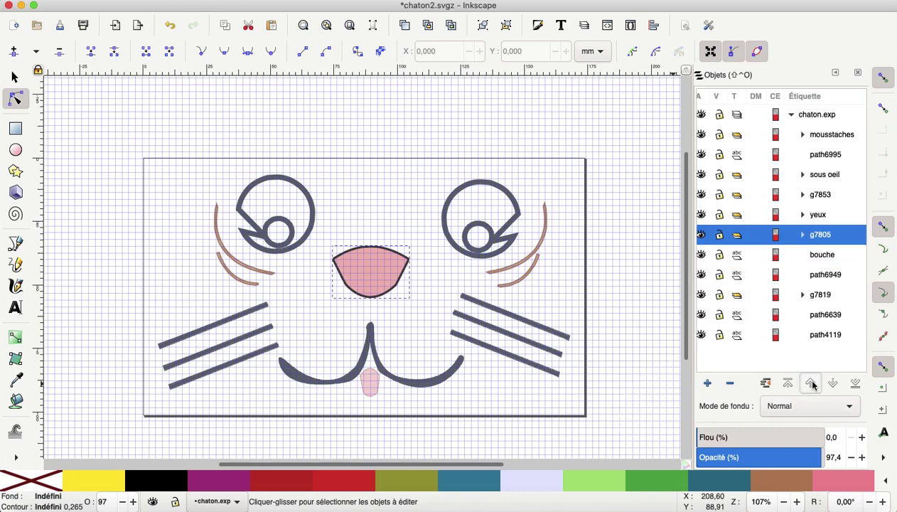
pyautogui.click(811, 384)
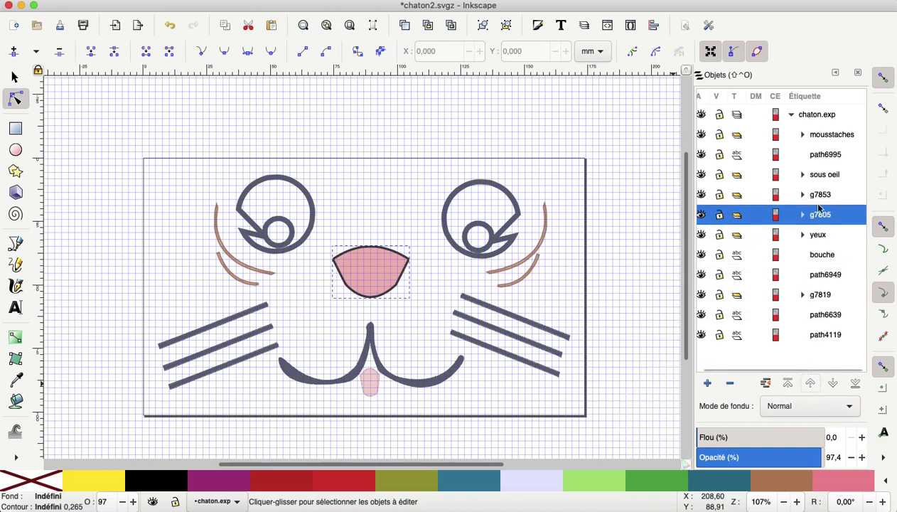
pyautogui.click(802, 195)
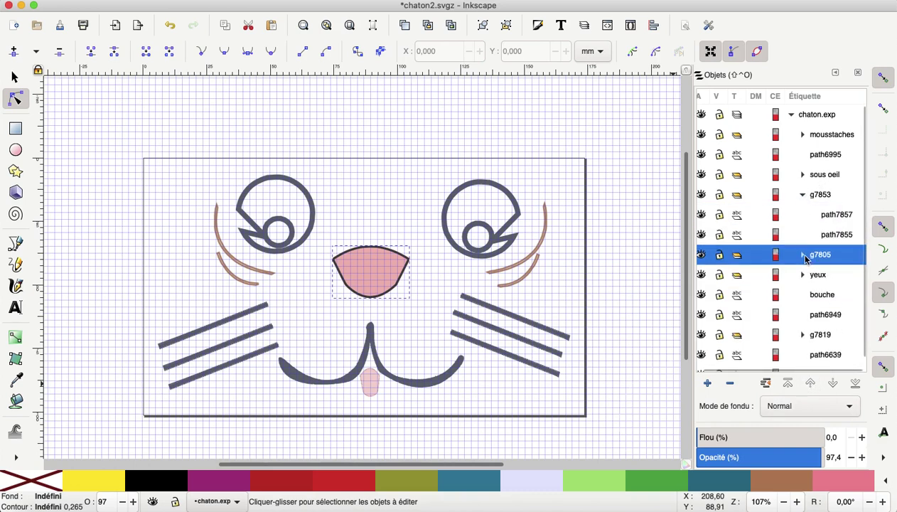
pyautogui.click(803, 255)
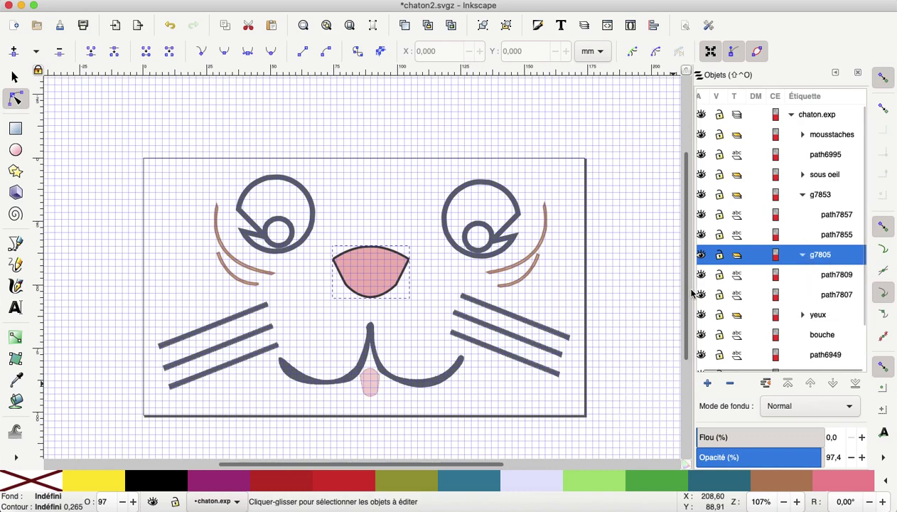
pyautogui.press('+')
pyautogui.press('+')
pyautogui.press('+')
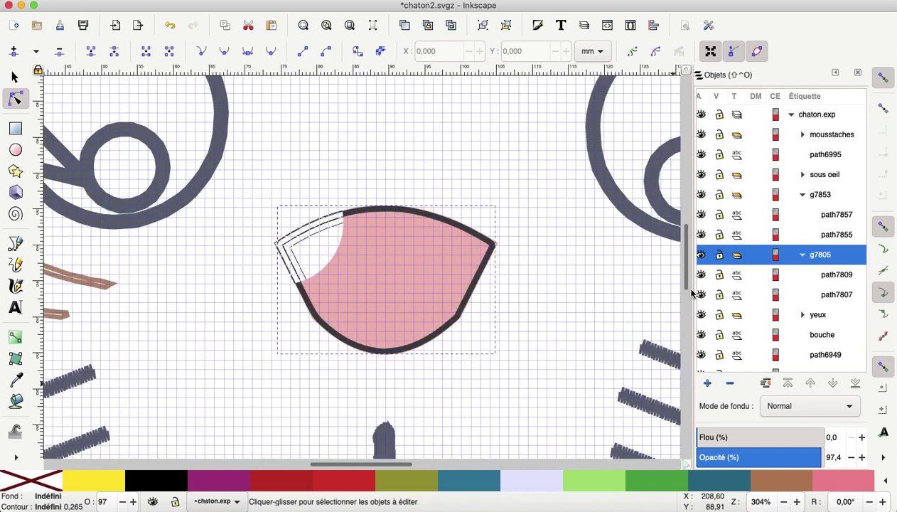
pyautogui.press('+')
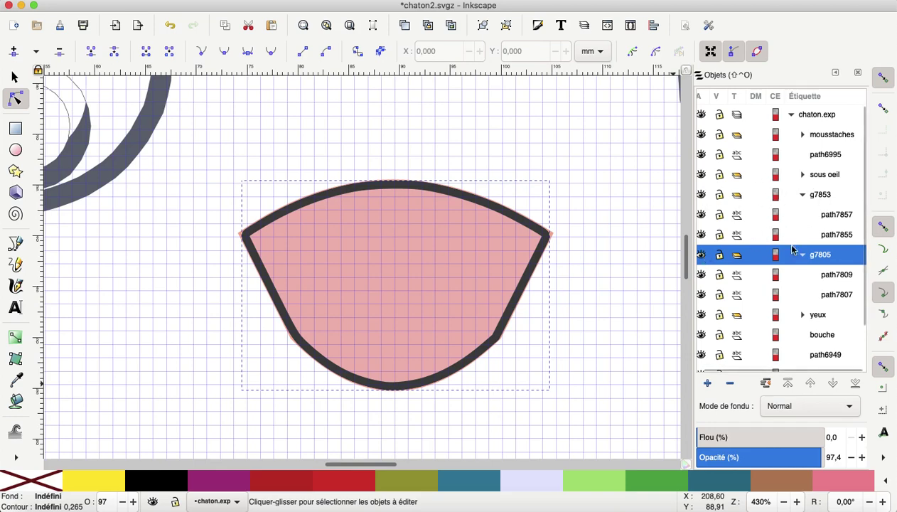
pyautogui.click(701, 256)
pyautogui.click(703, 276)
pyautogui.click(701, 295)
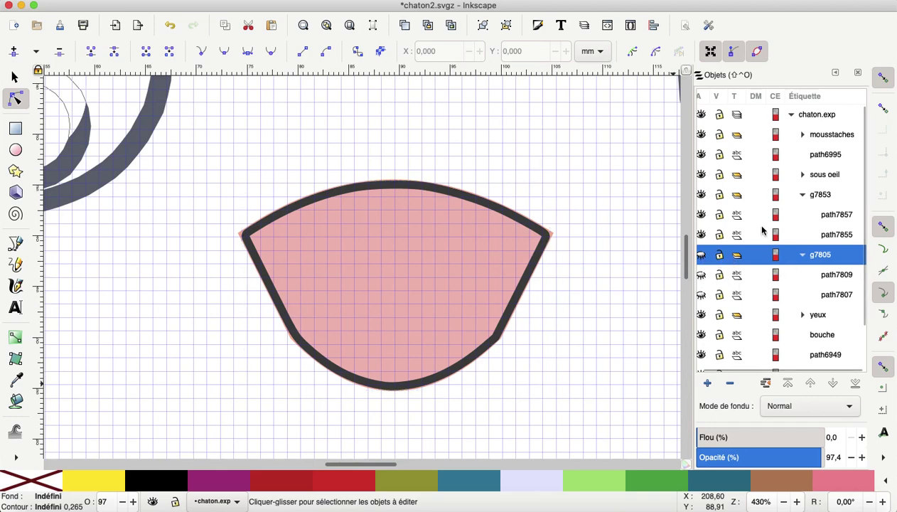
pyautogui.click(820, 194)
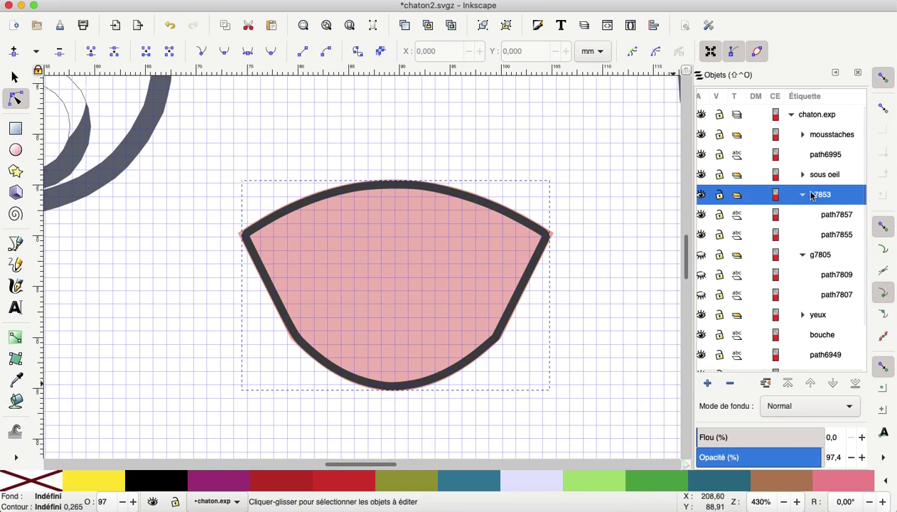
pyautogui.moveTo(319, 260)
pyautogui.mouseDown()
pyautogui.moveTo(301, 196)
pyautogui.moveTo(307, 202)
pyautogui.mouseUp()
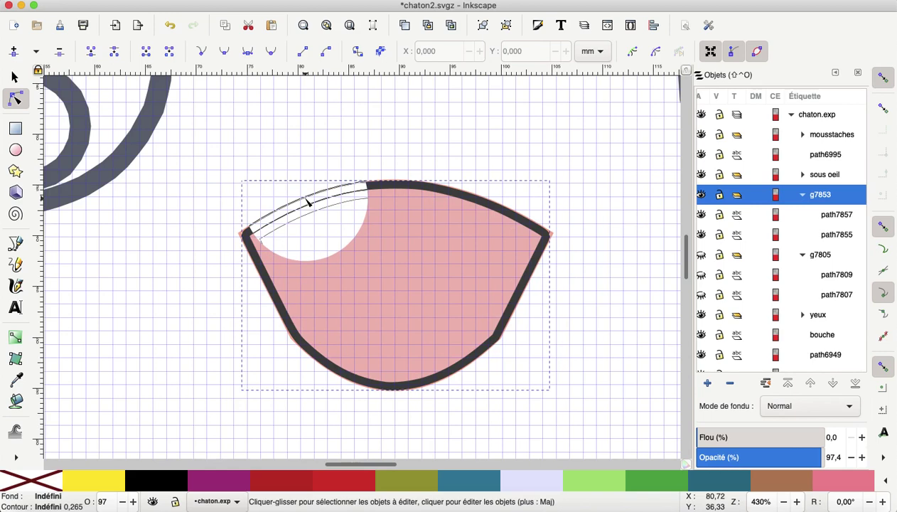
pyautogui.moveTo(307, 202); pyautogui.dragTo(309, 194)
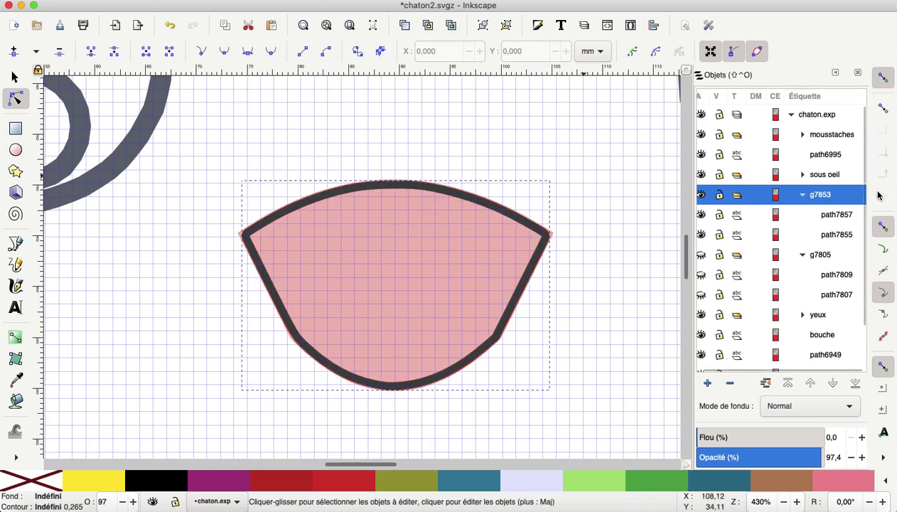
pyautogui.click(842, 216)
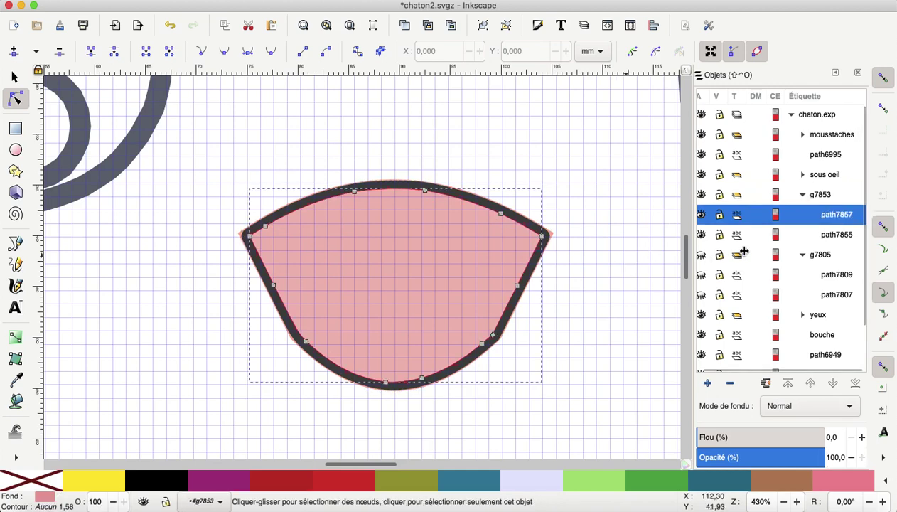
pyautogui.click(837, 237)
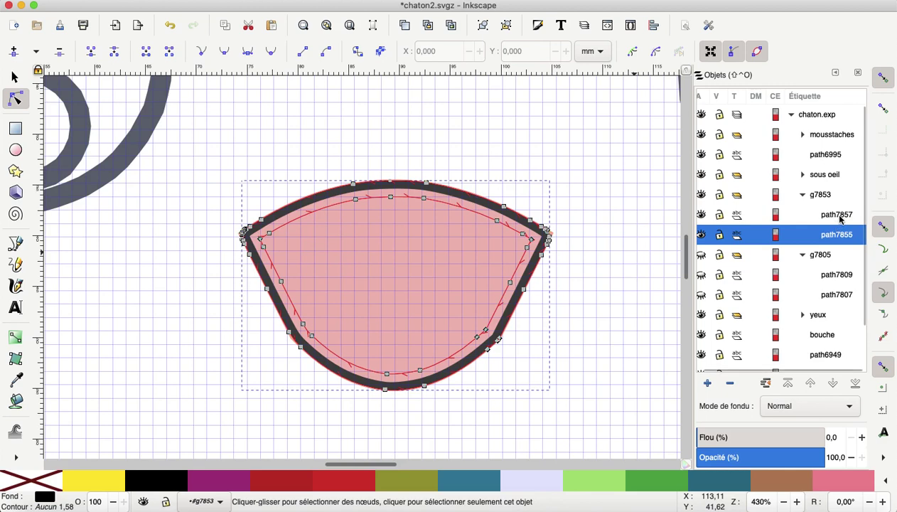
pyautogui.click(840, 216)
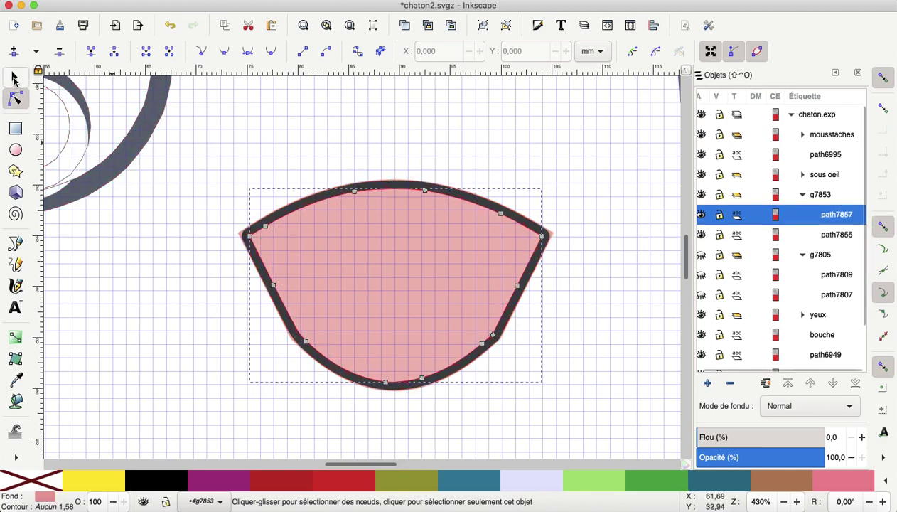
pyautogui.click(14, 77)
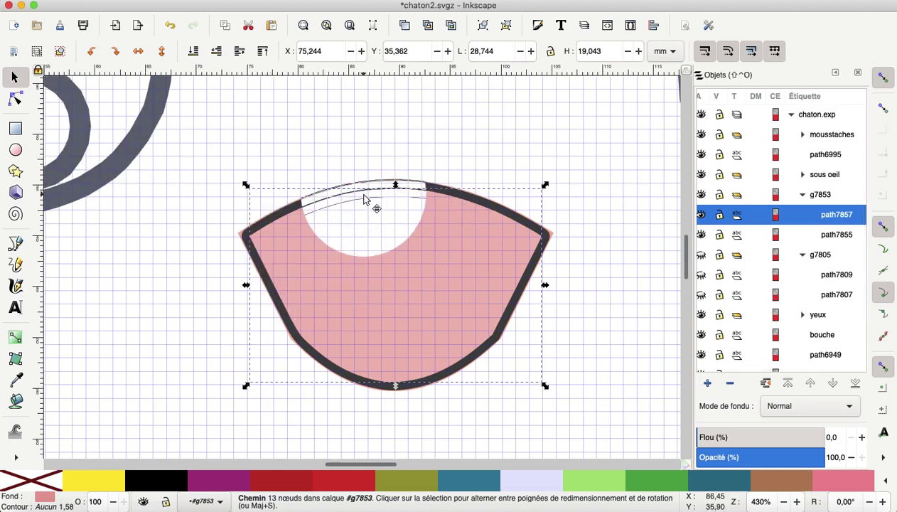
pyautogui.moveTo(367, 200); pyautogui.dragTo(401, 296)
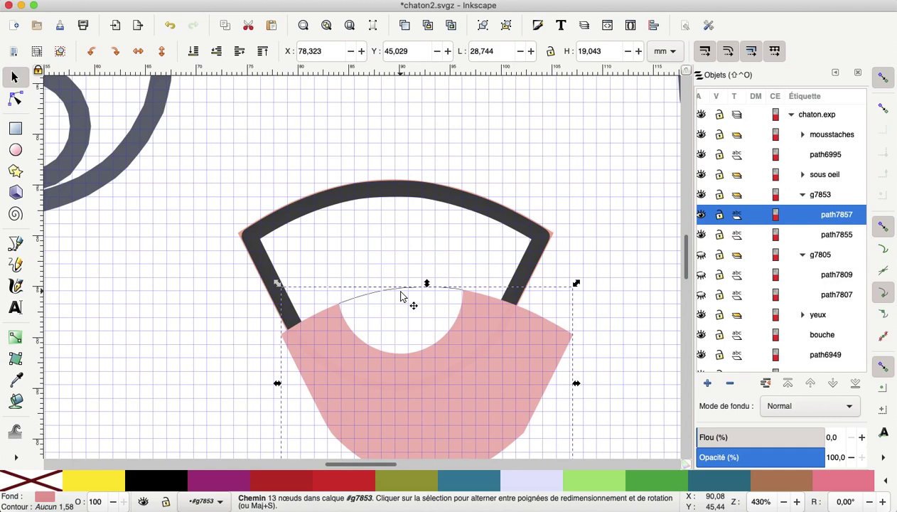
pyautogui.hotkey('ctrl', 'z')
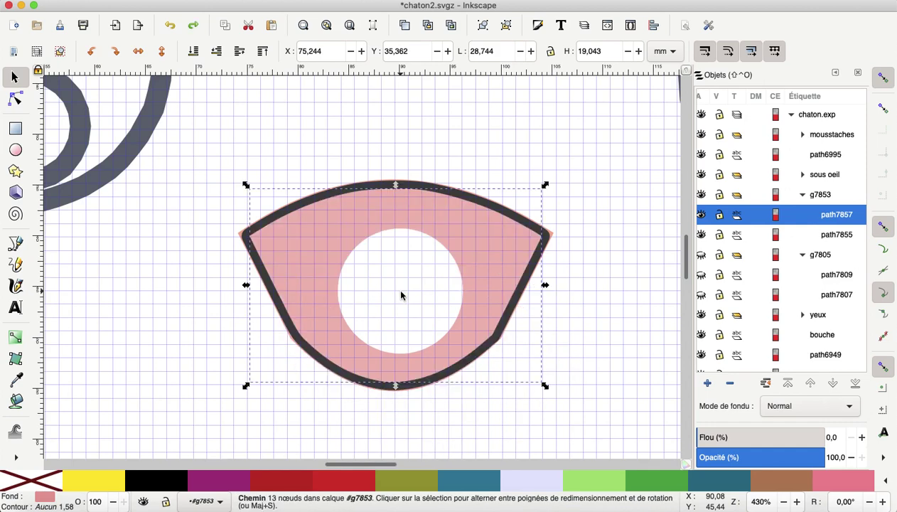
pyautogui.hotkey('ctrl', 'z')
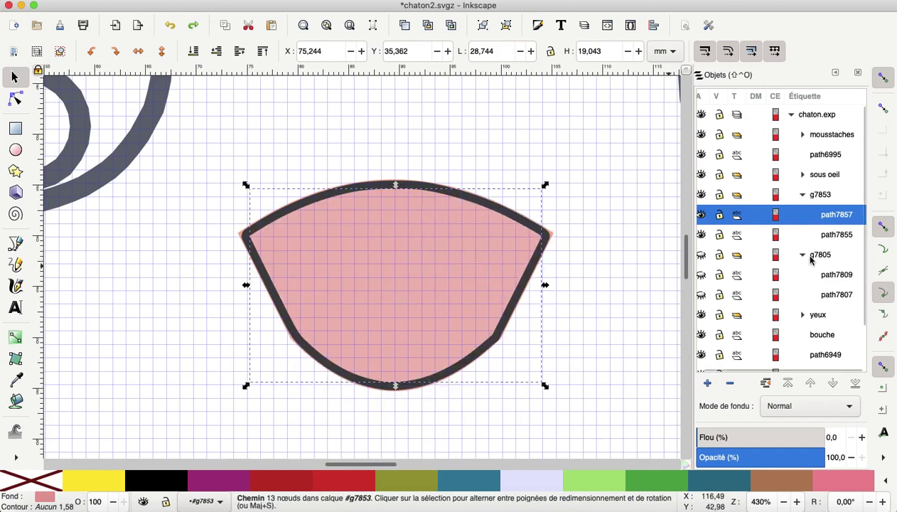
# Step: Hide path7857 and path7855, show group g7805, and select path7807
pyautogui.click(701, 215)
pyautogui.click(701, 234)
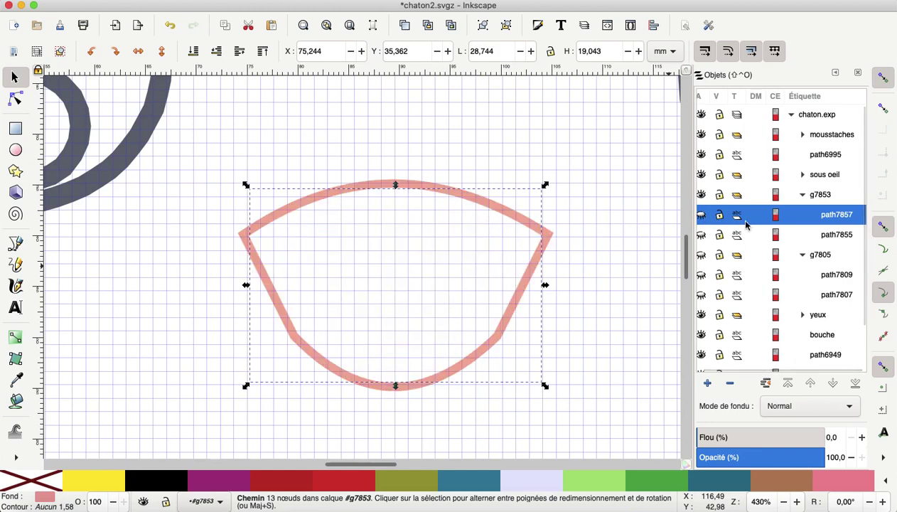
pyautogui.click(836, 278)
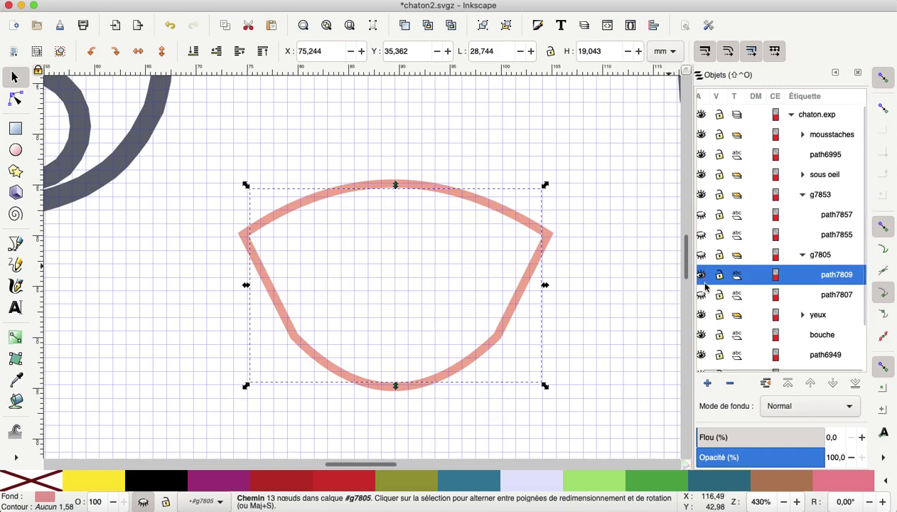
pyautogui.click(702, 255)
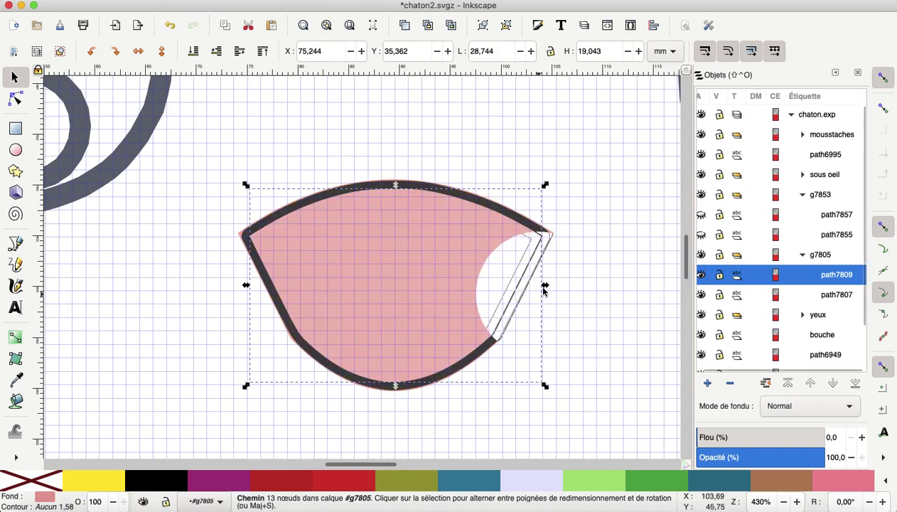
pyautogui.click(834, 300)
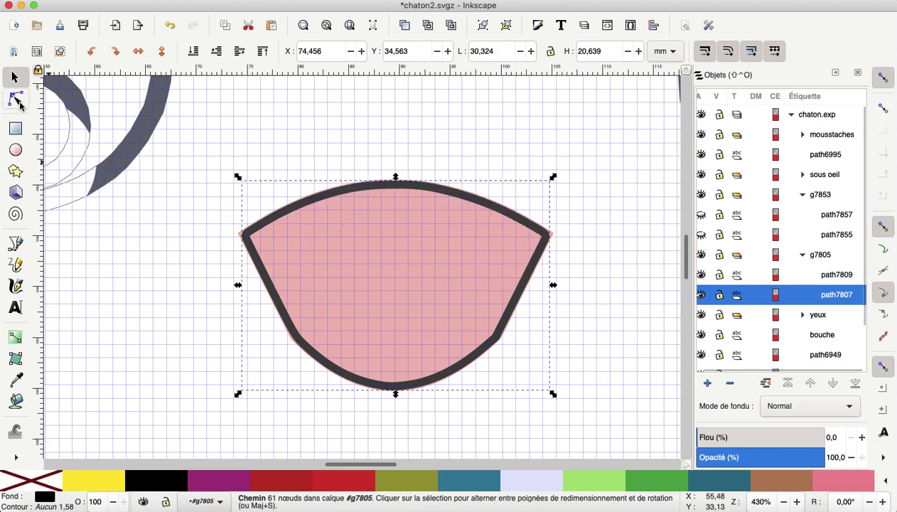
# Step: Drag the dark outline path7807 down out of the way
pyautogui.click(19, 104)
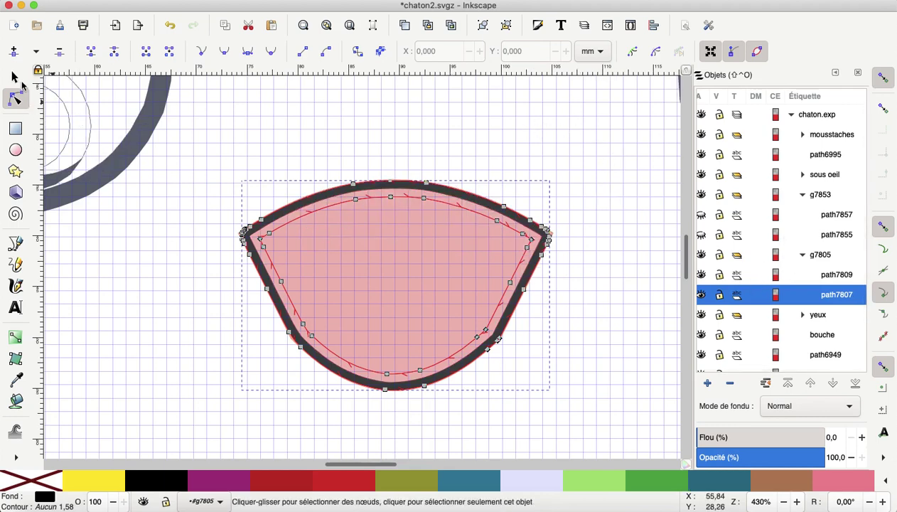
pyautogui.click(16, 78)
pyautogui.moveTo(374, 195)
pyautogui.mouseDown()
pyautogui.moveTo(502, 216)
pyautogui.moveTo(361, 185)
pyautogui.moveTo(382, 293)
pyautogui.moveTo(179, 201)
pyautogui.moveTo(315, 250)
pyautogui.moveTo(302, 220)
pyautogui.mouseUp()
pyautogui.press('Escape')
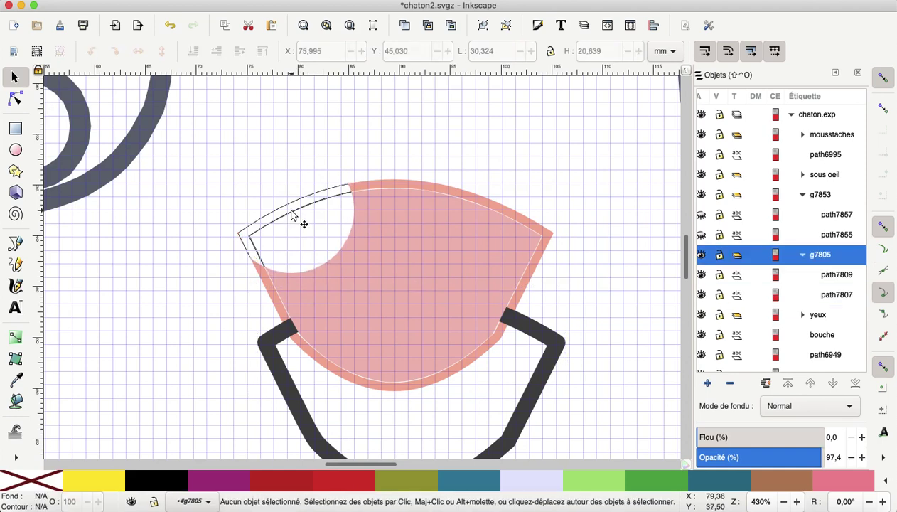
# Step: Turn on X-ray mode and drag the pink fill path7809 up and to the right
pyautogui.click(292, 216)
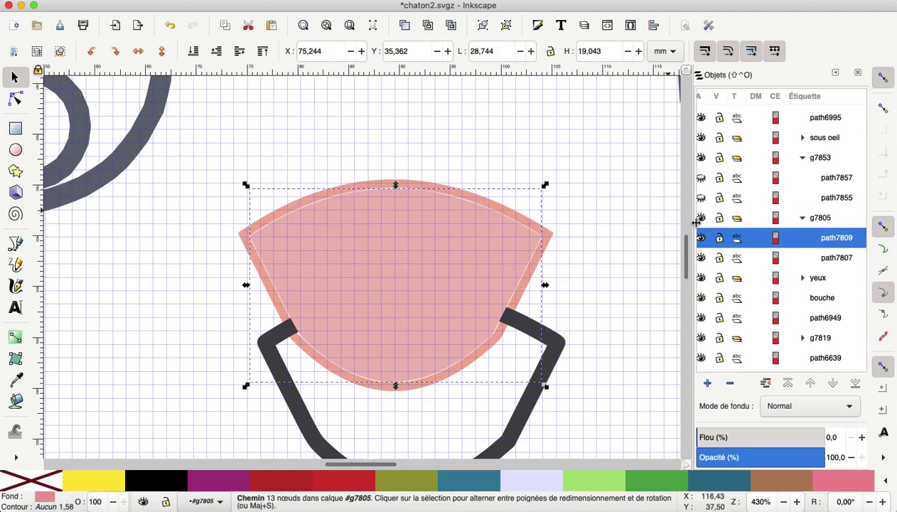
pyautogui.moveTo(677, 231)
pyautogui.mouseDown()
pyautogui.moveTo(430, 202)
pyautogui.moveTo(514, 127)
pyautogui.mouseUp()
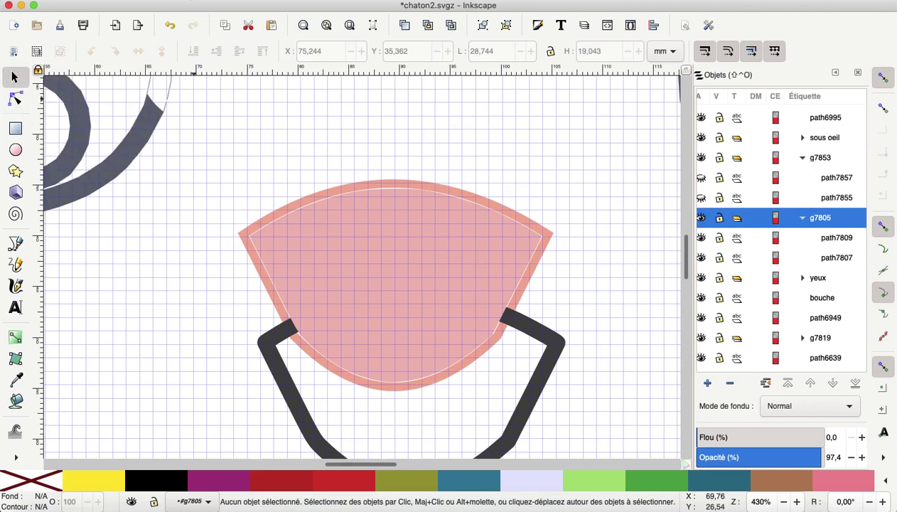
pyautogui.click(200, 74)
pyautogui.doubleClick(362, 210)
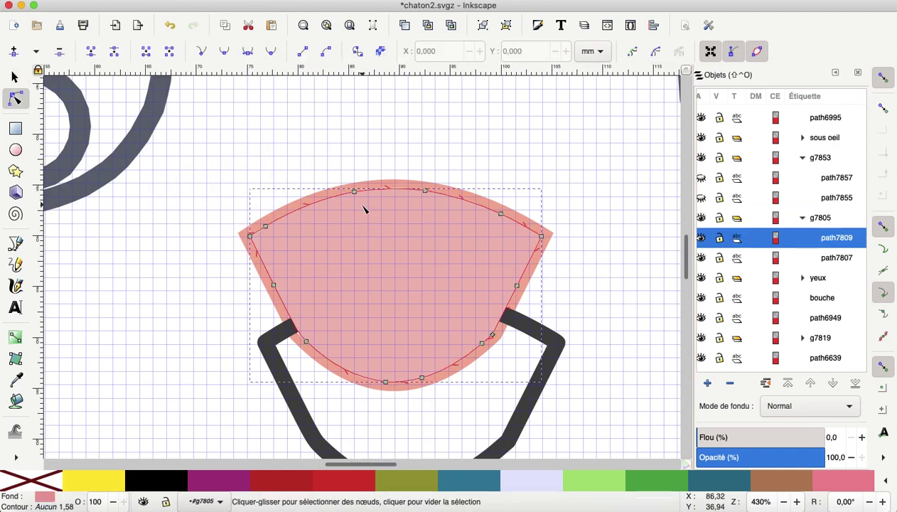
pyautogui.moveTo(362, 206); pyautogui.dragTo(441, 128)
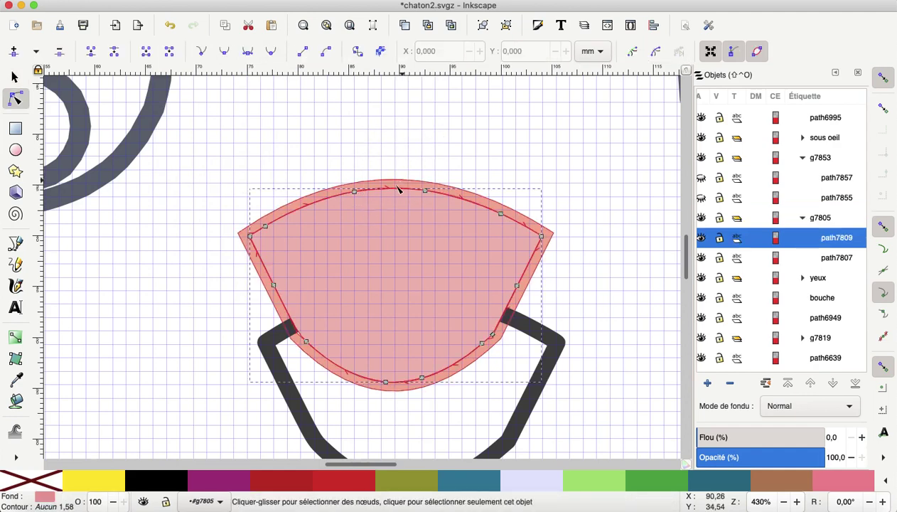
pyautogui.click(15, 76)
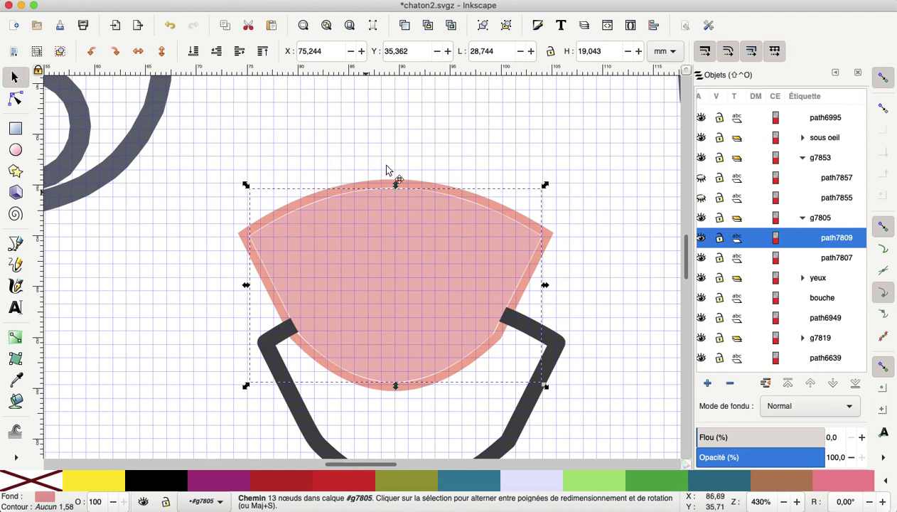
pyautogui.moveTo(366, 281)
pyautogui.mouseDown()
pyautogui.moveTo(465, 276)
pyautogui.moveTo(485, 236)
pyautogui.moveTo(497, 132)
pyautogui.mouseUp()
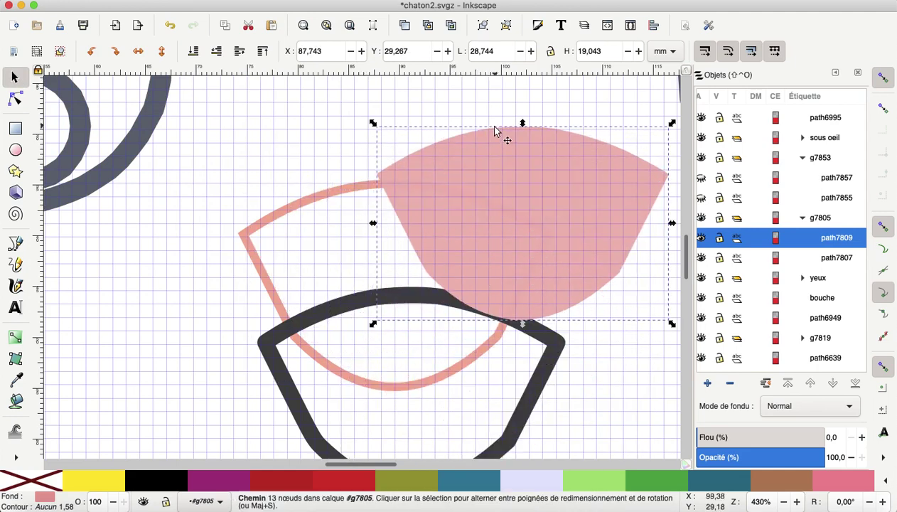
# Step: Delete pink outline path4119, then undo that deletion and the pink shape's move
pyautogui.click(316, 200)
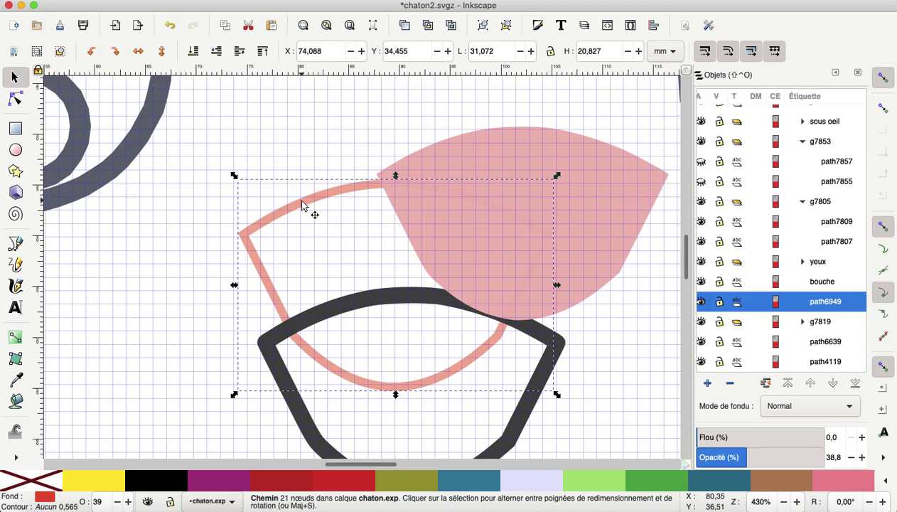
pyautogui.press('Escape')
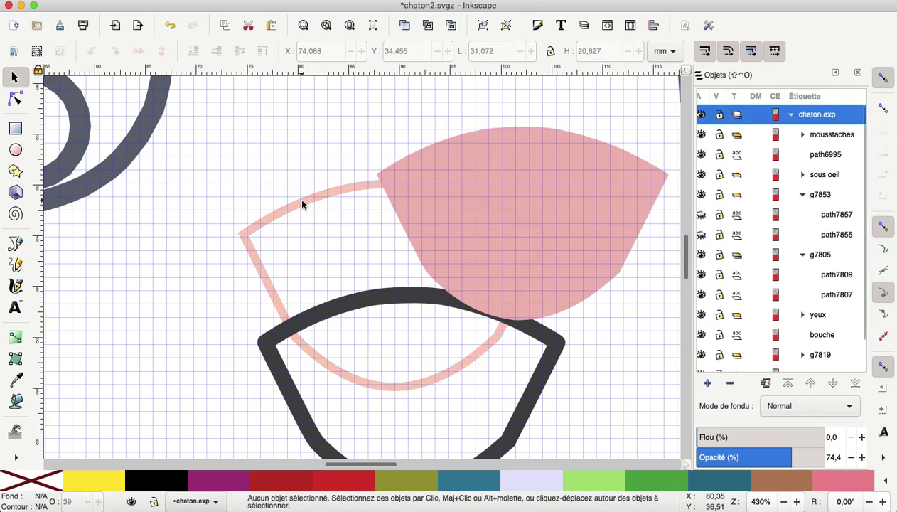
pyautogui.scroll(-2, 829, 340)
pyautogui.click(823, 343)
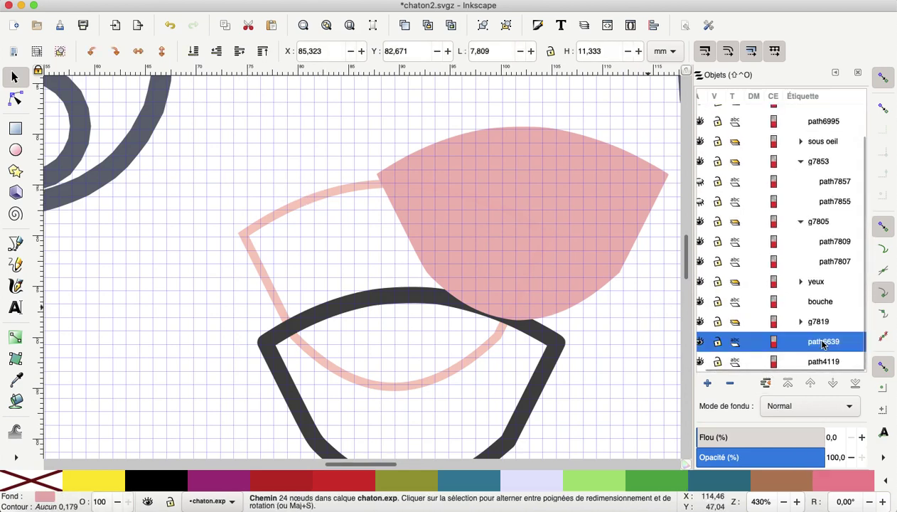
pyautogui.click(302, 204)
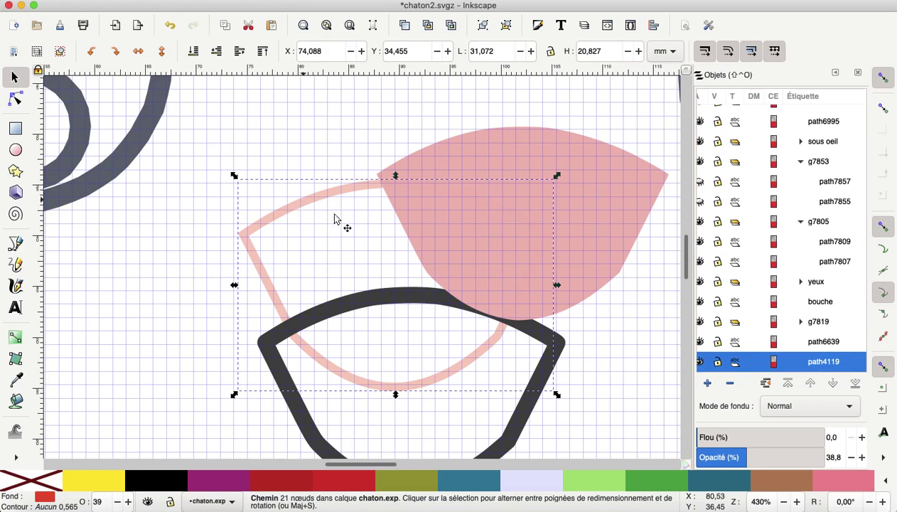
pyautogui.click(729, 385)
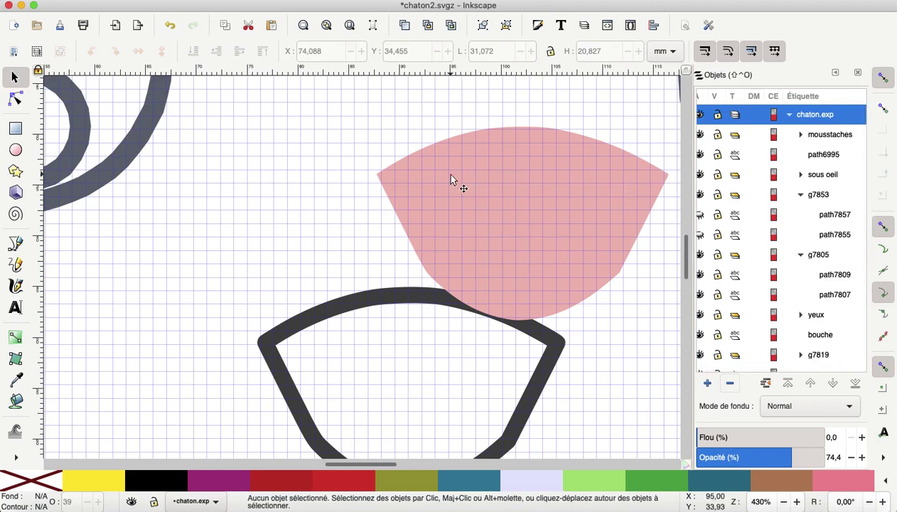
pyautogui.hotkey('ctrl', 'z')
pyautogui.hotkey('ctrl', 'z')
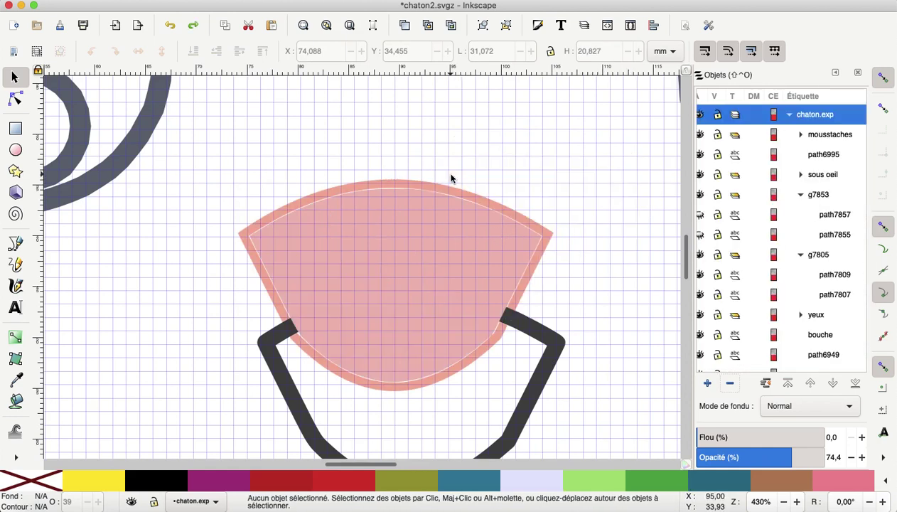
pyautogui.hotkey('ctrl', 'z')
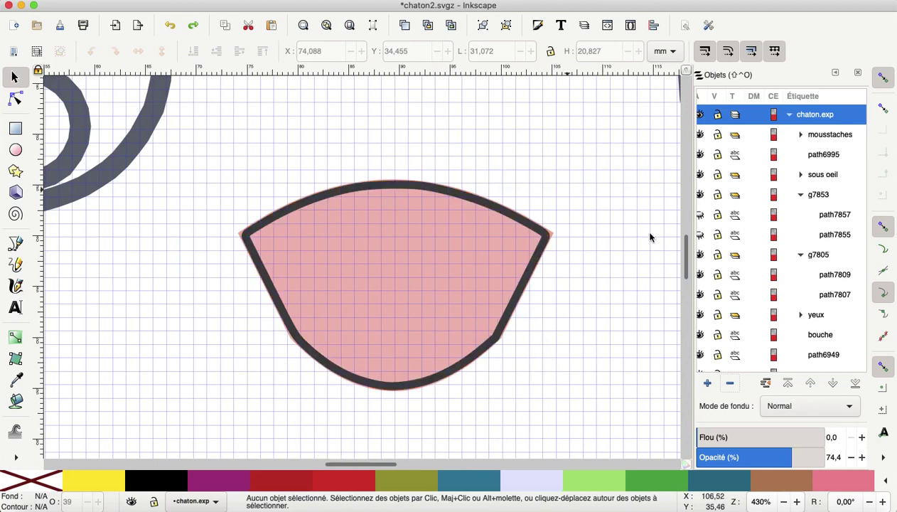
# Step: Delete the redundant faint pink outline path4119 via the Objects panel
pyautogui.click(834, 356)
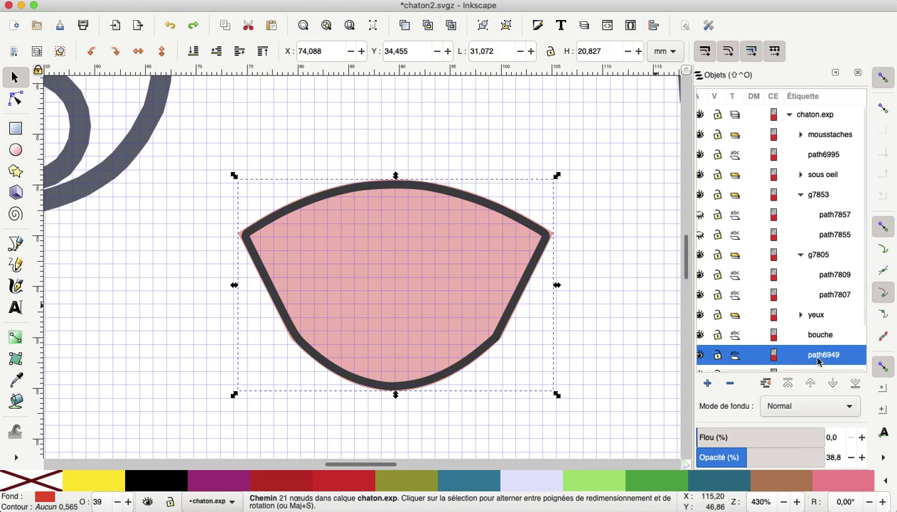
pyautogui.click(728, 384)
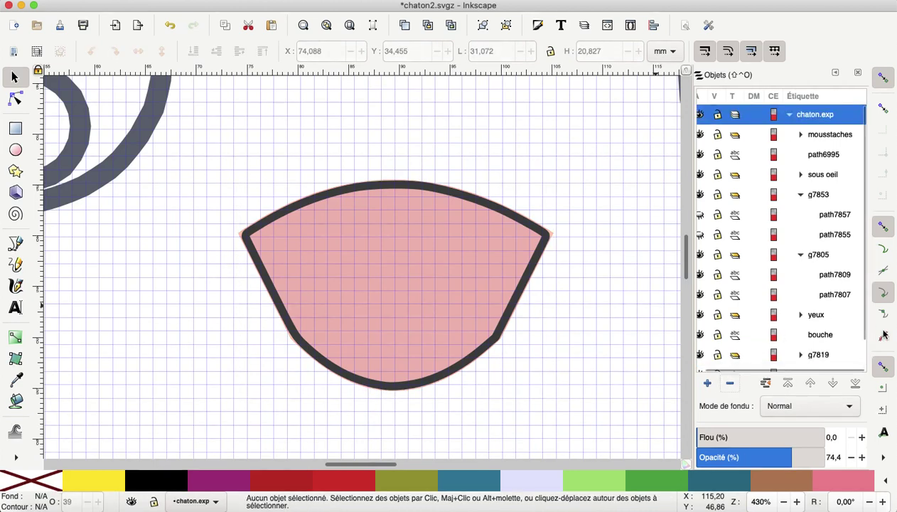
pyautogui.scroll(-1, 841, 346)
pyautogui.scroll(-1, 838, 345)
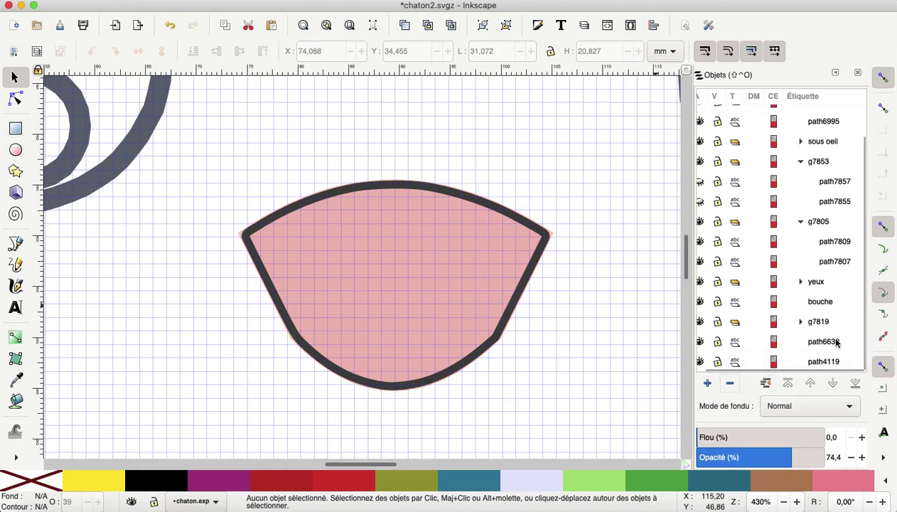
pyautogui.click(821, 343)
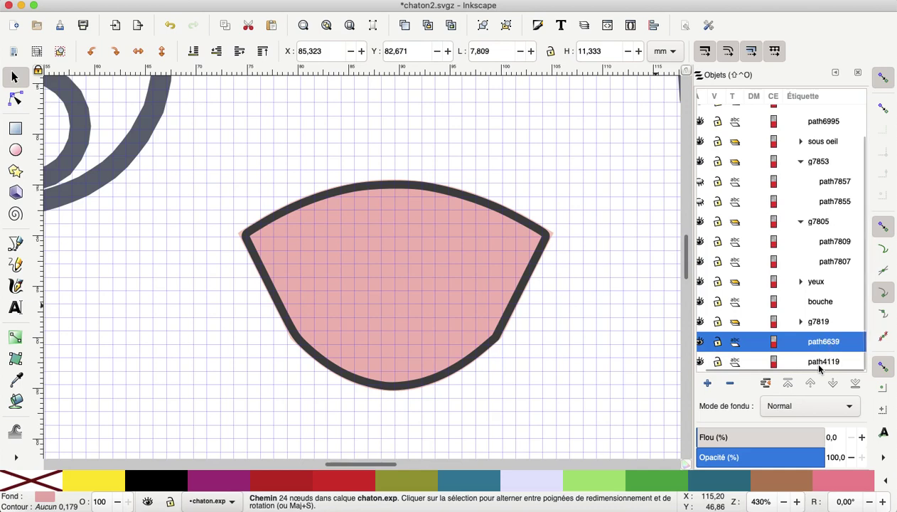
pyautogui.click(821, 363)
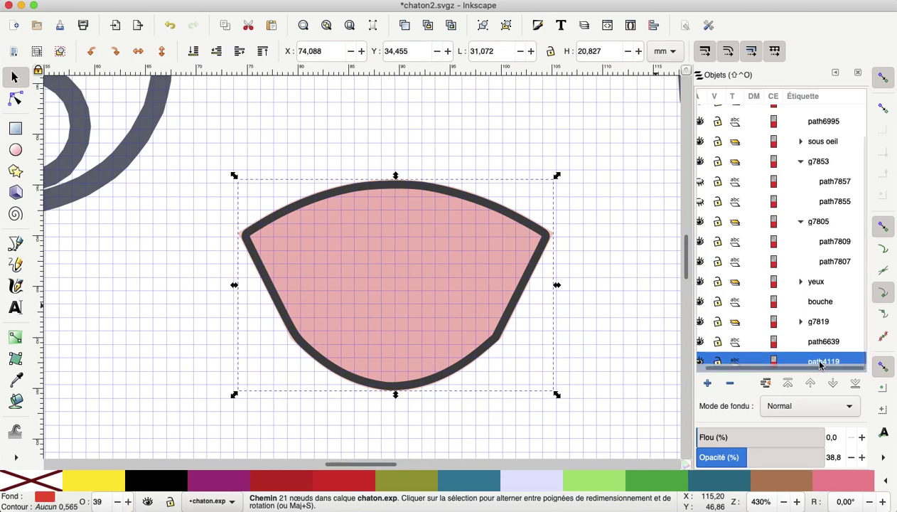
pyautogui.click(732, 384)
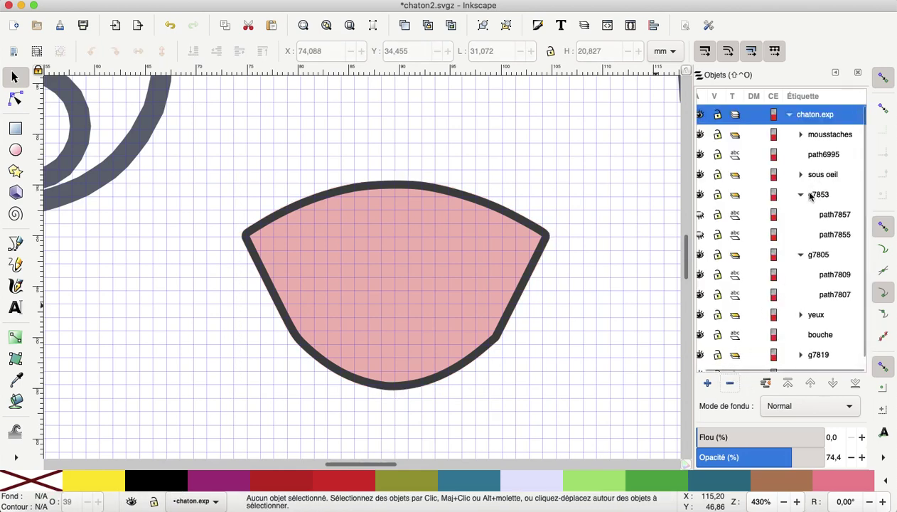
# Step: Delete the duplicate g7853 group and select path6639
pyautogui.click(818, 195)
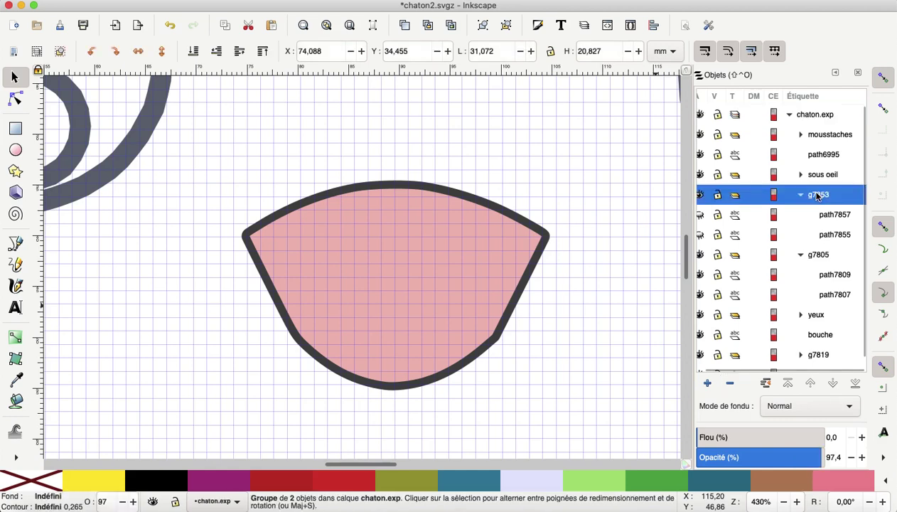
pyautogui.click(731, 384)
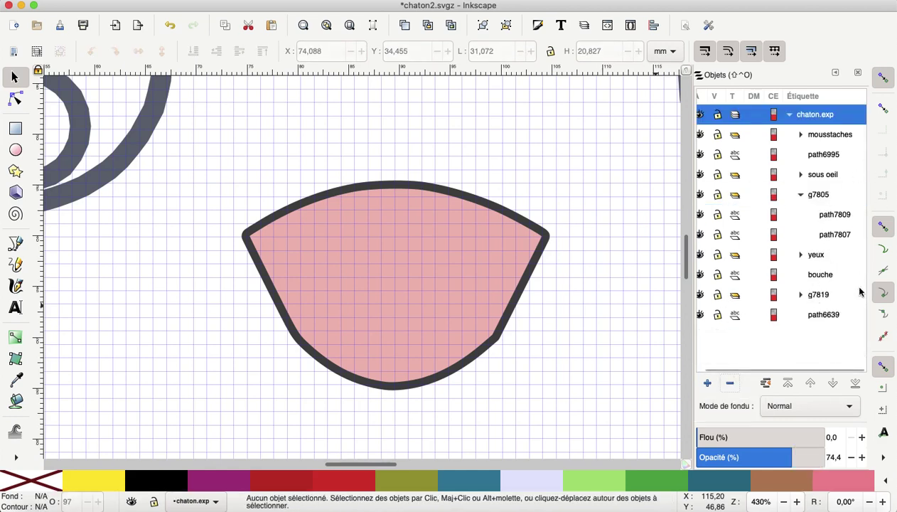
pyautogui.click(828, 318)
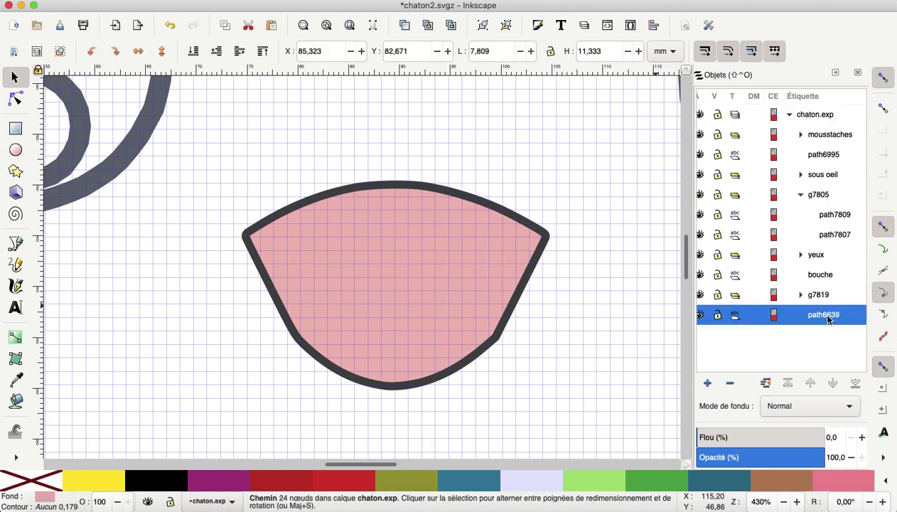
# Step: Zoom out, select path6639 in the Objects panel and raise it two levels toward path6995
pyautogui.press('-')
pyautogui.press('-')
pyautogui.press('-')
pyautogui.press('-')
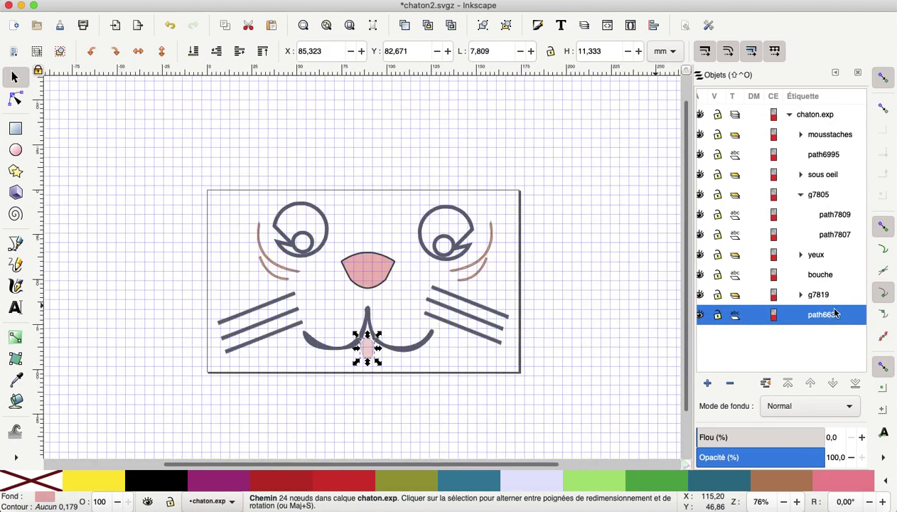
pyautogui.click(800, 195)
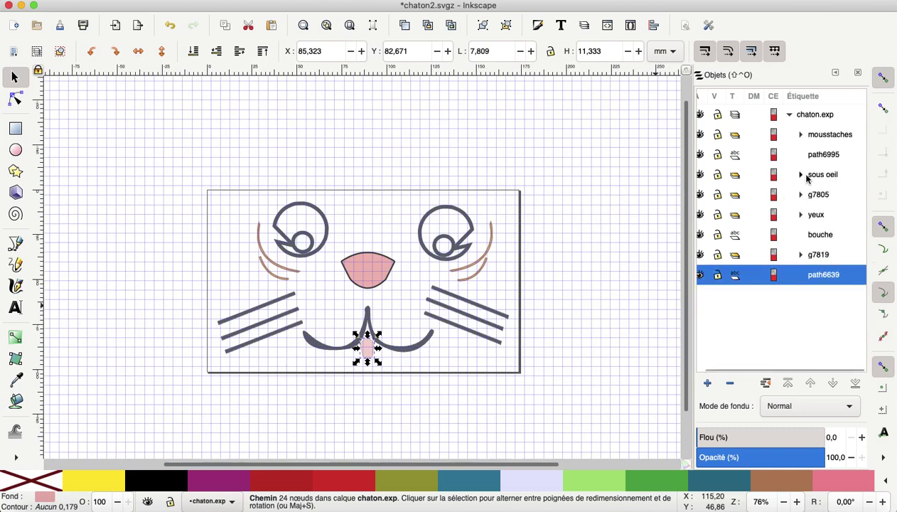
pyautogui.click(832, 160)
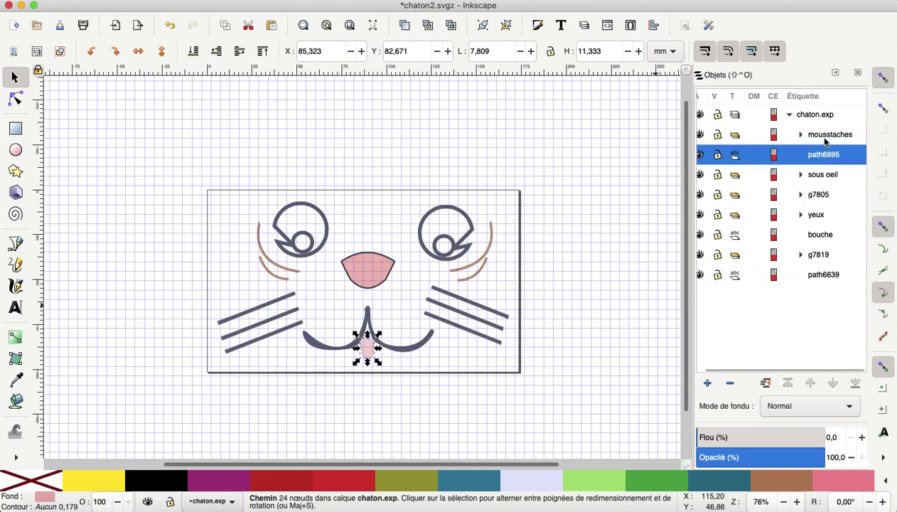
pyautogui.click(826, 138)
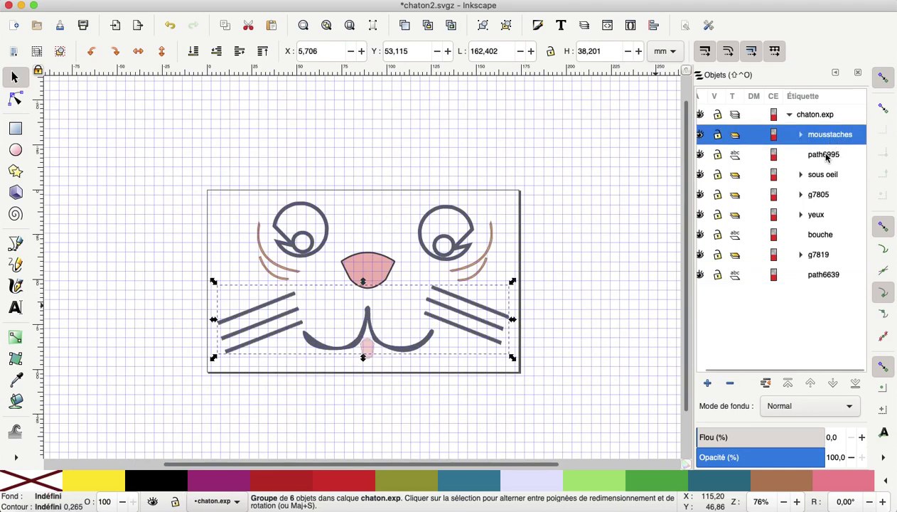
pyautogui.click(824, 160)
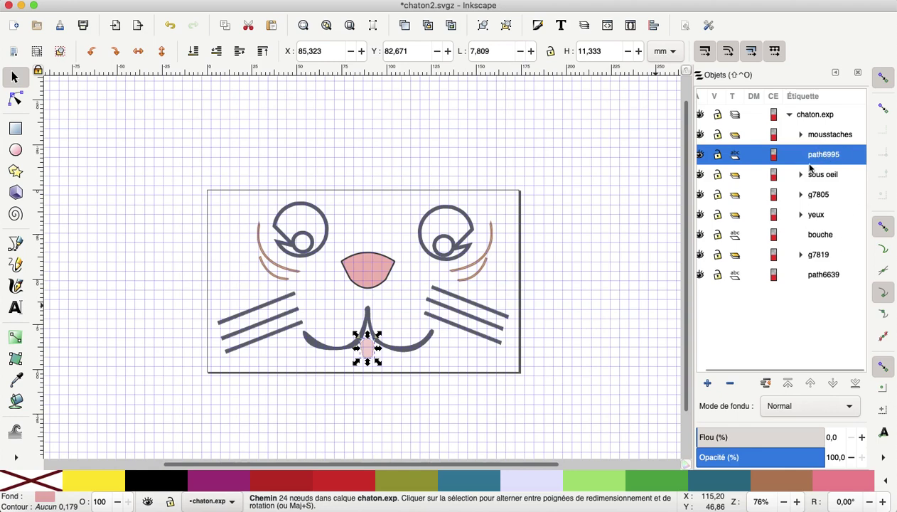
pyautogui.click(827, 277)
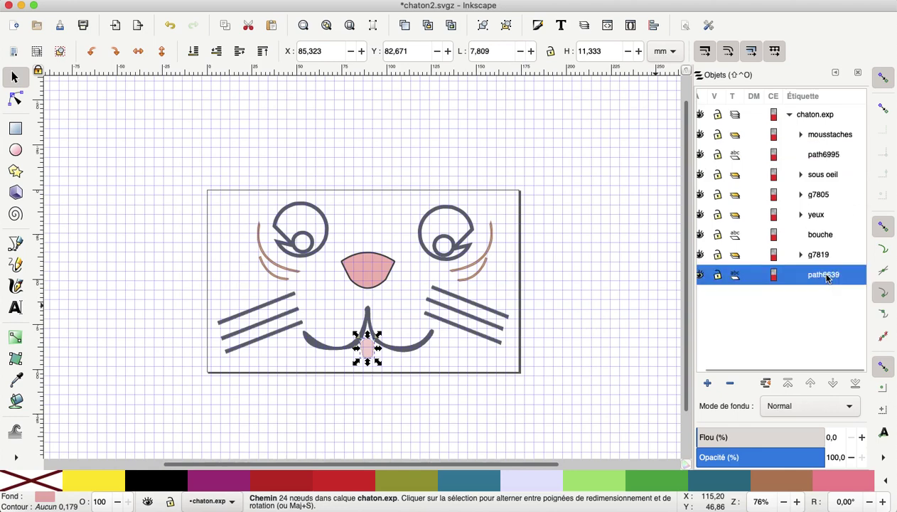
pyautogui.click(810, 384)
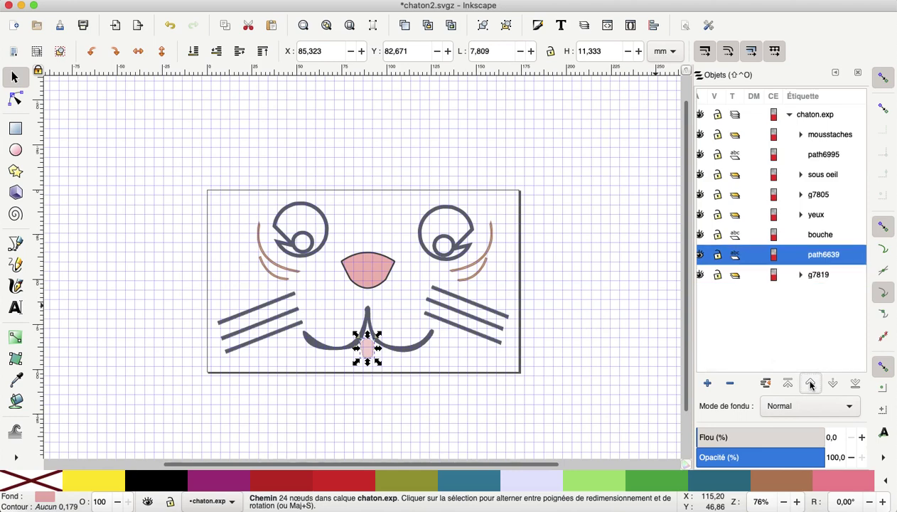
pyautogui.click(810, 384)
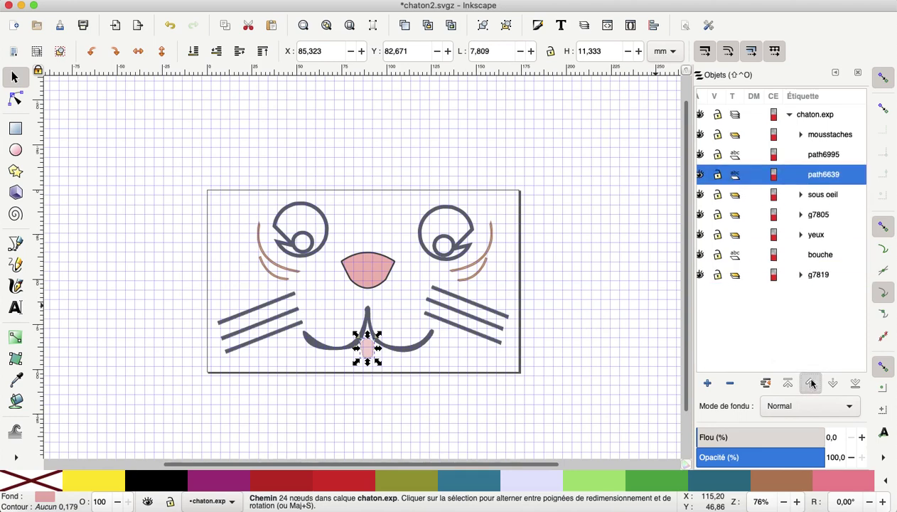
# Step: Raise path6639 above path6995, then drag the pink tongue down-right beneath the mouth
pyautogui.click(811, 384)
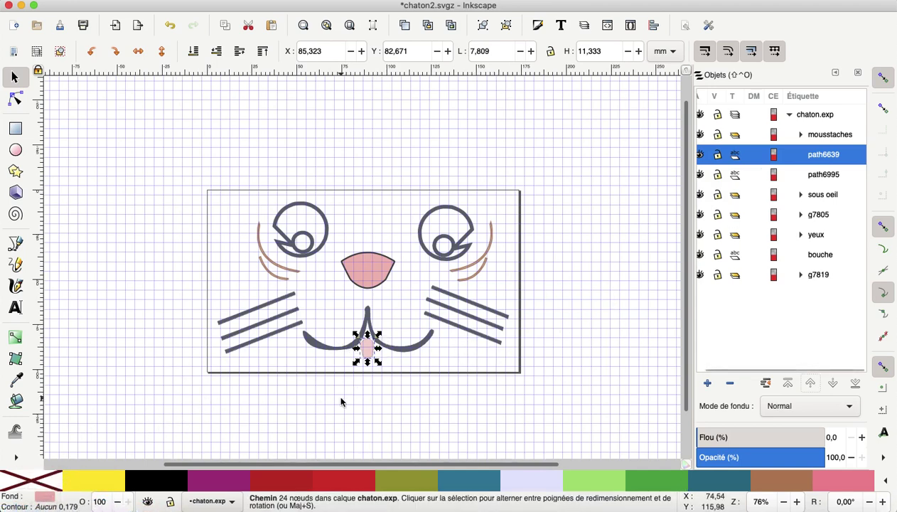
pyautogui.scroll(1, 341, 402)
pyautogui.scroll(2, 341, 402)
pyautogui.scroll(1, 341, 401)
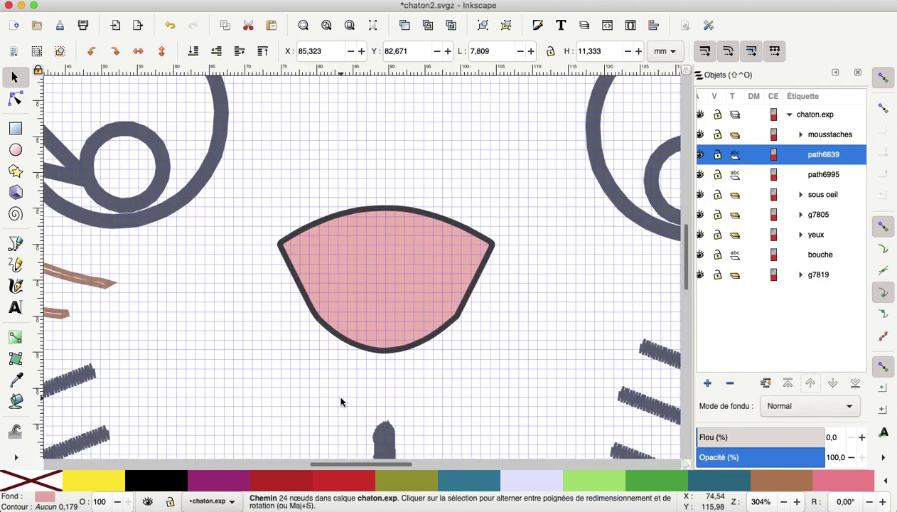
pyautogui.scroll(-4, 340, 401)
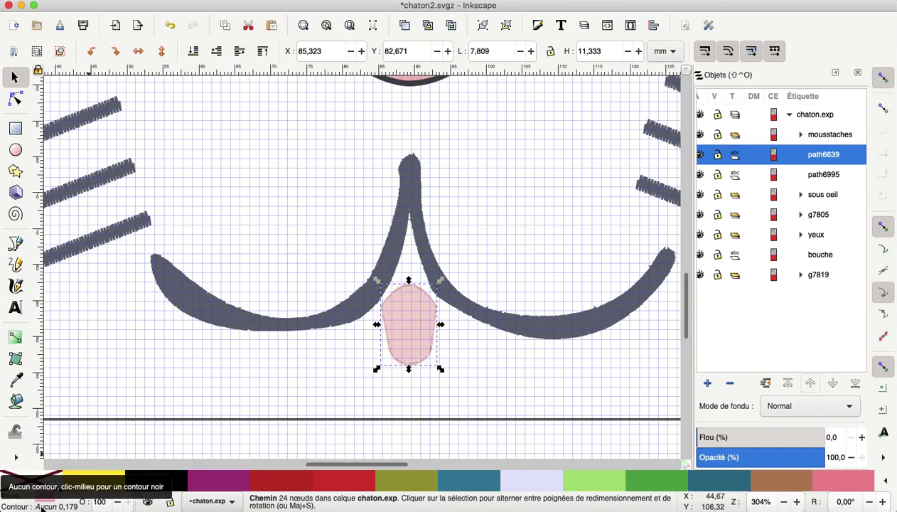
pyautogui.click(823, 175)
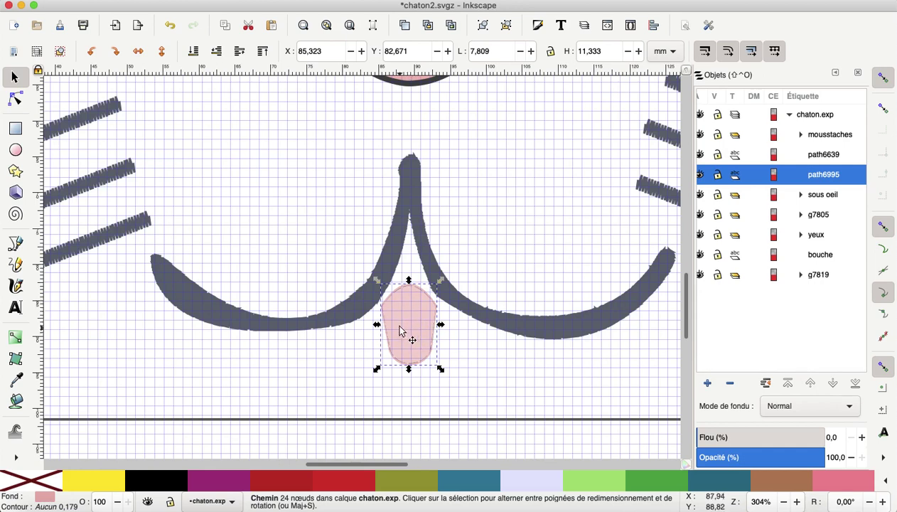
pyautogui.moveTo(402, 331); pyautogui.dragTo(480, 347)
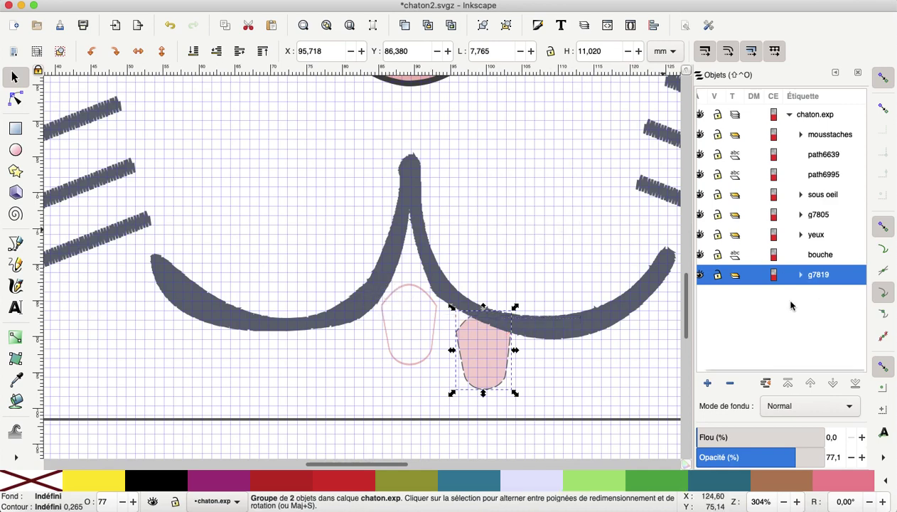
# Step: Inspect path7823 and path7821 in the g7819 tongue group, then delete path6995
pyautogui.click(801, 275)
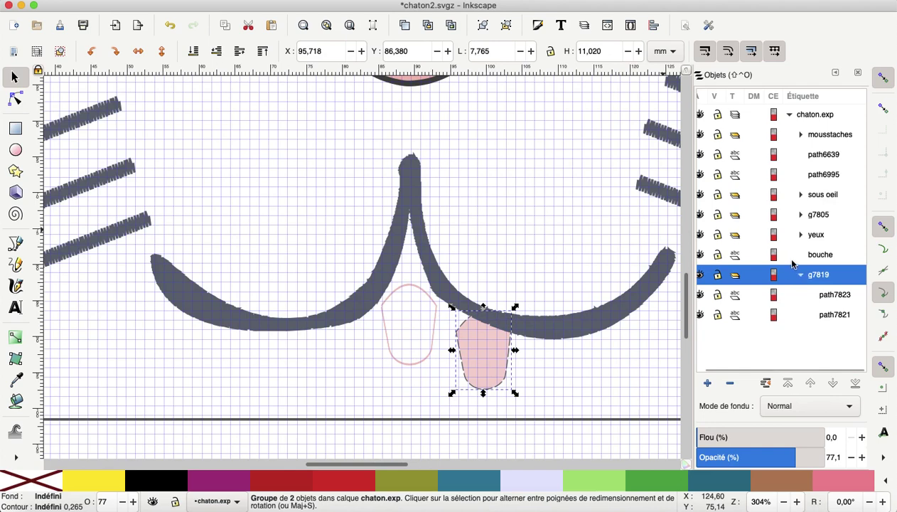
pyautogui.click(836, 295)
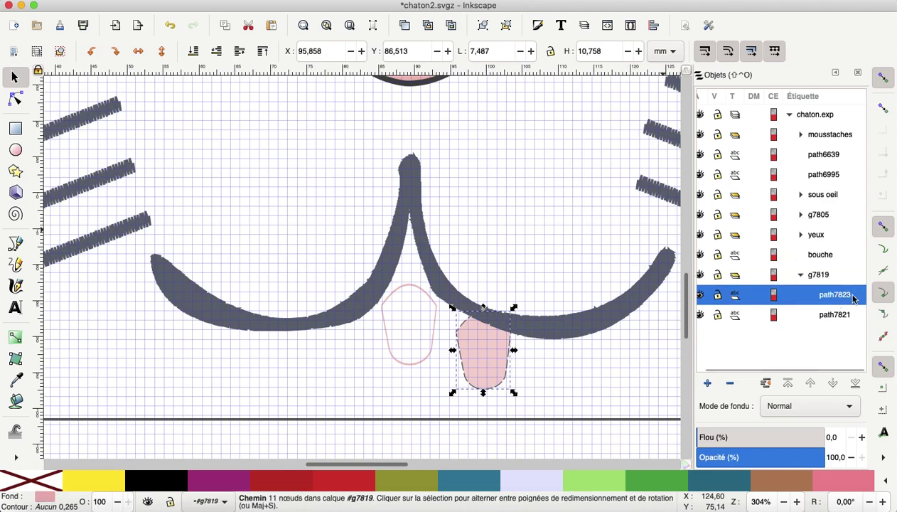
pyautogui.click(838, 315)
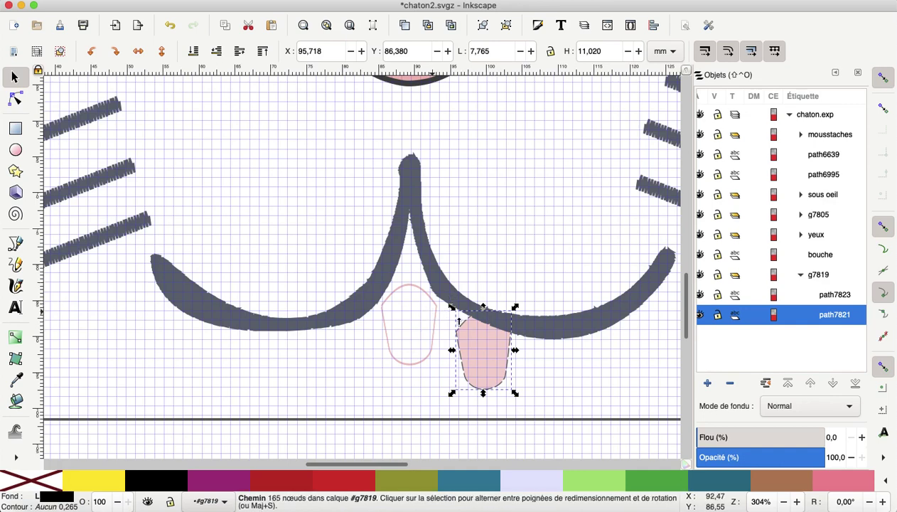
pyautogui.click(836, 298)
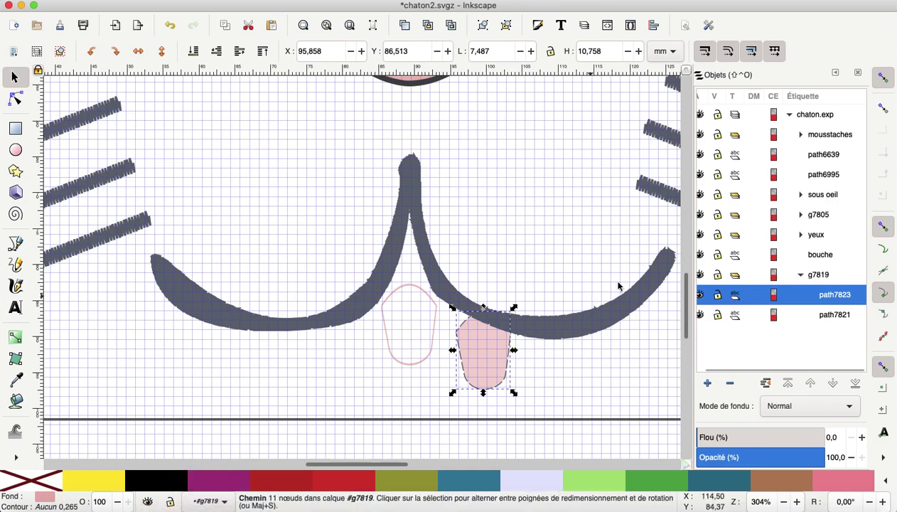
pyautogui.click(827, 178)
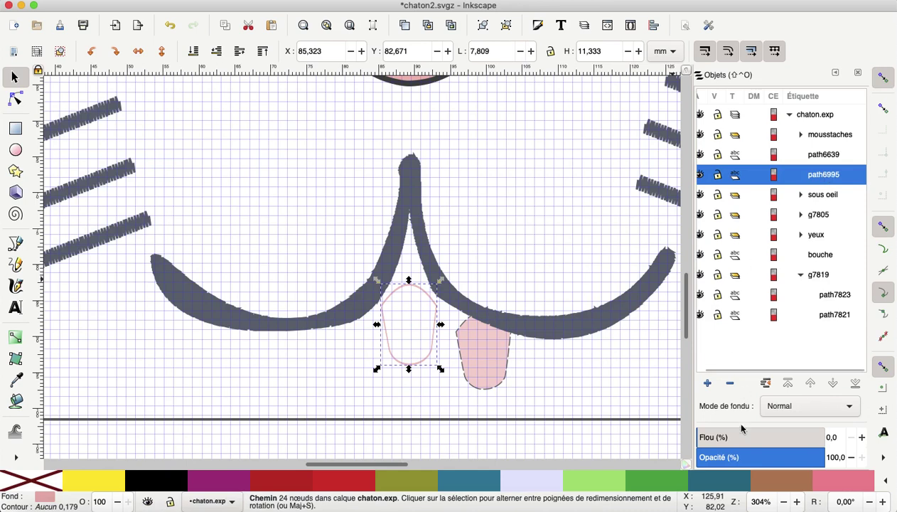
pyautogui.click(729, 385)
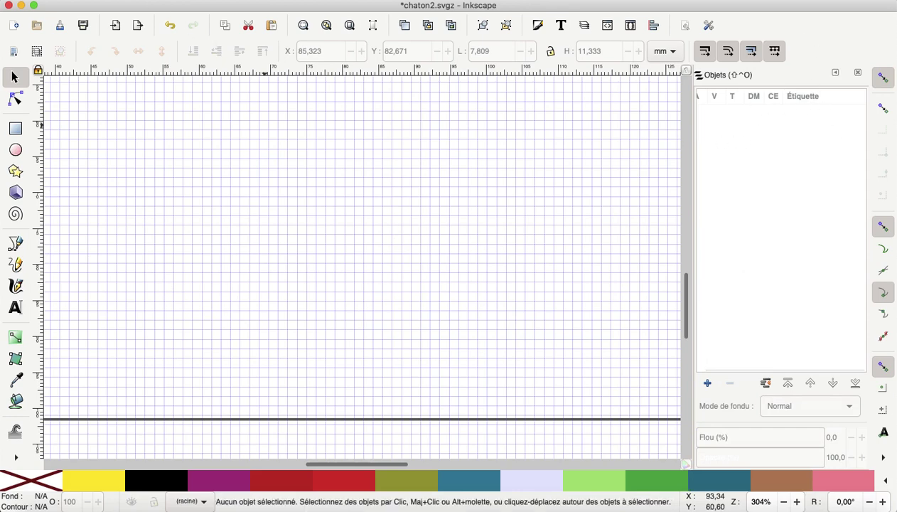
# Step: Undo the accidental layer deletion and delete path6639 from the chaton.exp layer
pyautogui.click(133, 3)
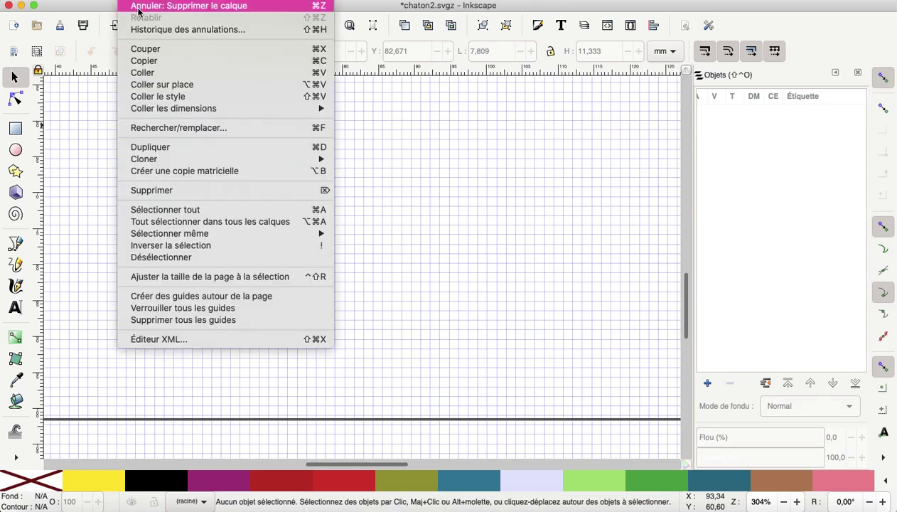
pyautogui.click(139, 11)
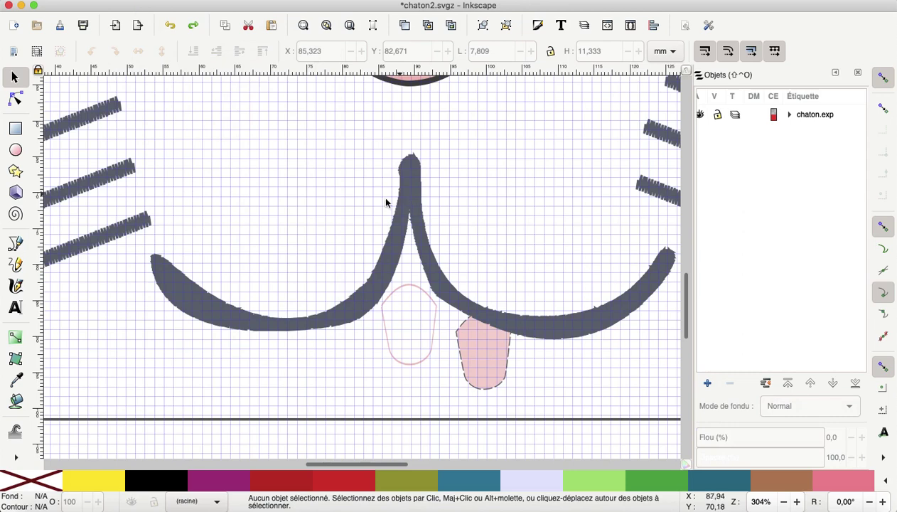
pyautogui.click(789, 114)
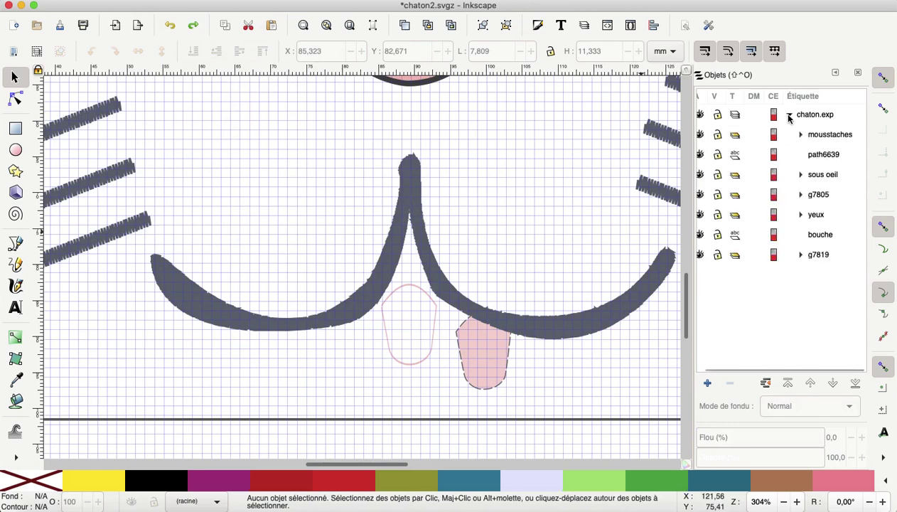
pyautogui.click(824, 157)
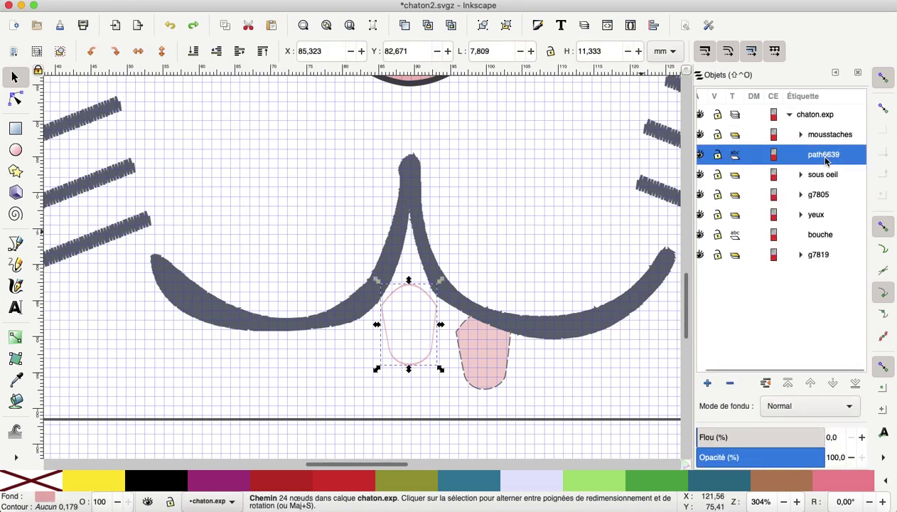
pyautogui.click(729, 384)
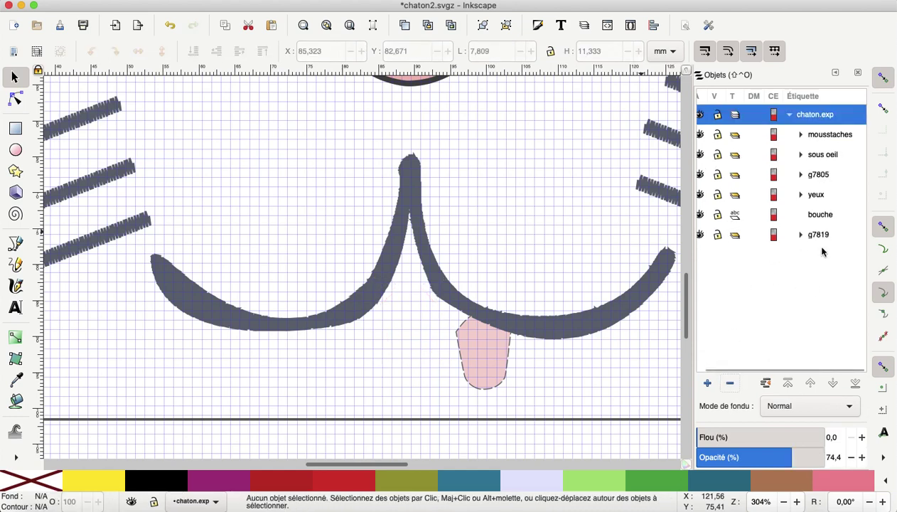
# Step: Drag the g7819 tongue group left under the nose and expand it to inspect its paths
pyautogui.click(821, 238)
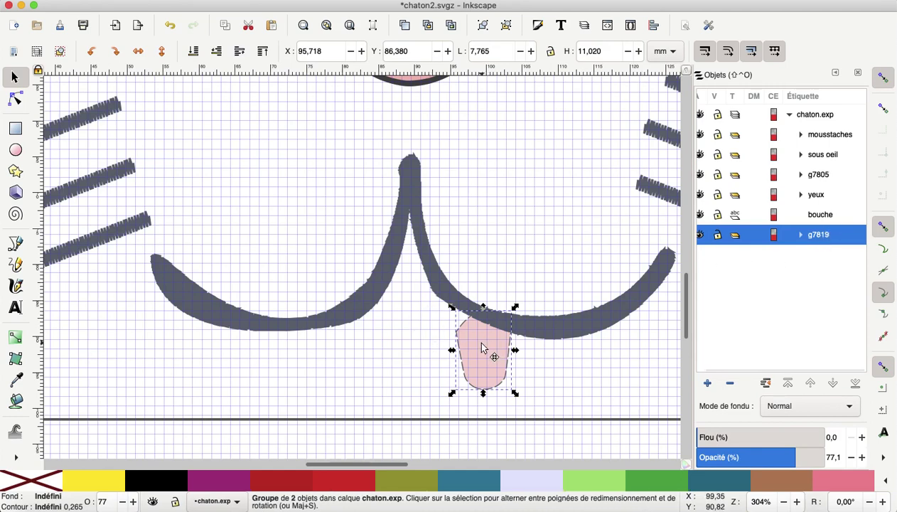
pyautogui.moveTo(483, 348)
pyautogui.mouseDown()
pyautogui.moveTo(386, 334)
pyautogui.moveTo(415, 341)
pyautogui.moveTo(405, 342)
pyautogui.mouseUp()
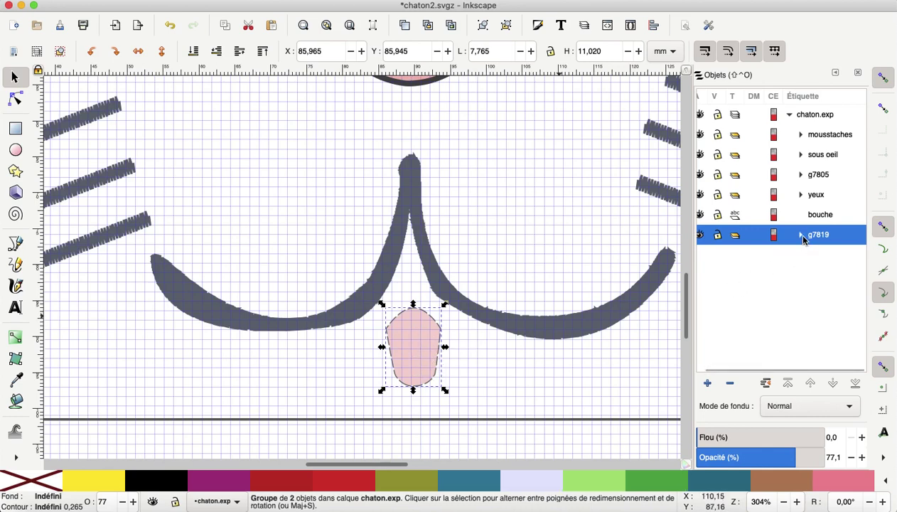
pyautogui.click(801, 235)
pyautogui.click(843, 258)
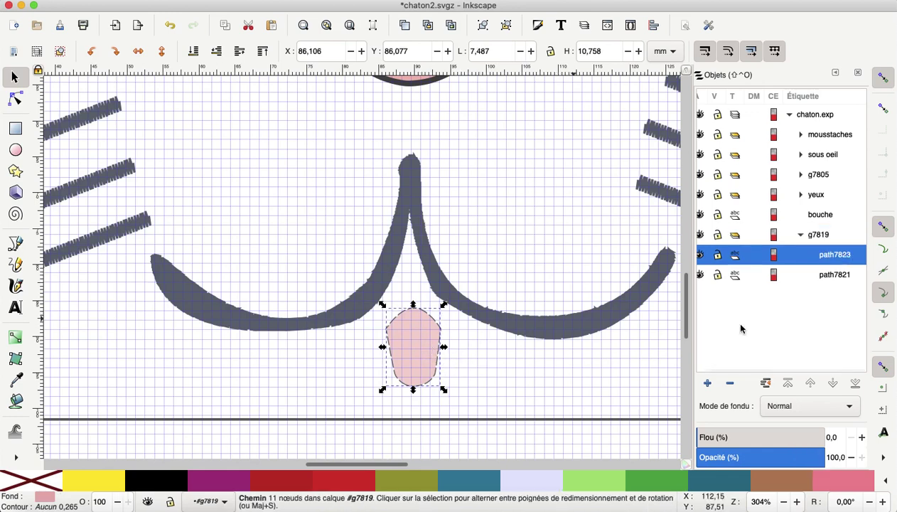
pyautogui.click(819, 279)
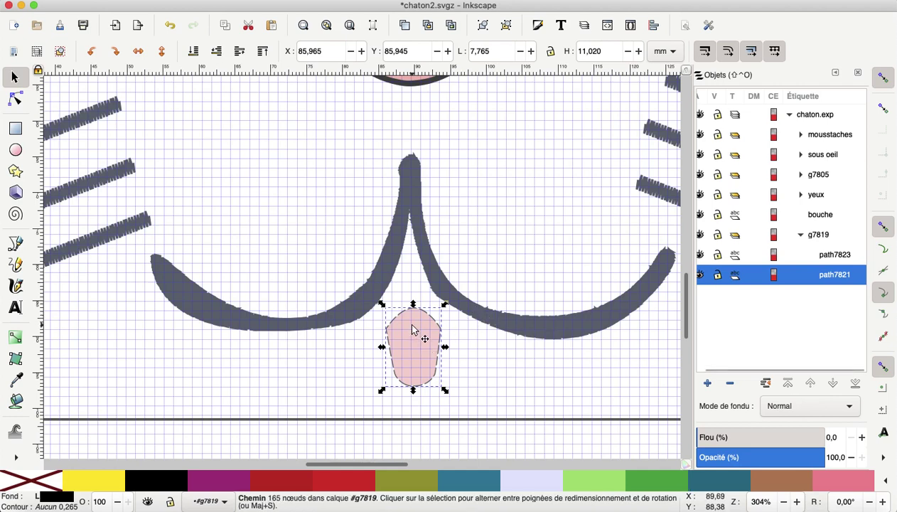
# Step: Test-move the pink fill against its dashed outline, undo it, and select the outline path
pyautogui.moveTo(413, 329); pyautogui.dragTo(350, 369)
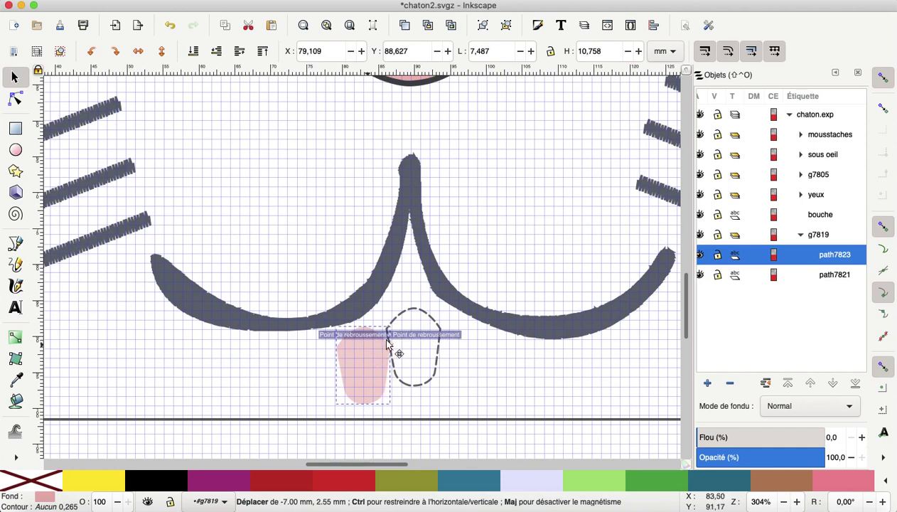
pyautogui.moveTo(350, 369)
pyautogui.mouseDown()
pyautogui.moveTo(408, 329)
pyautogui.moveTo(417, 332)
pyautogui.mouseUp()
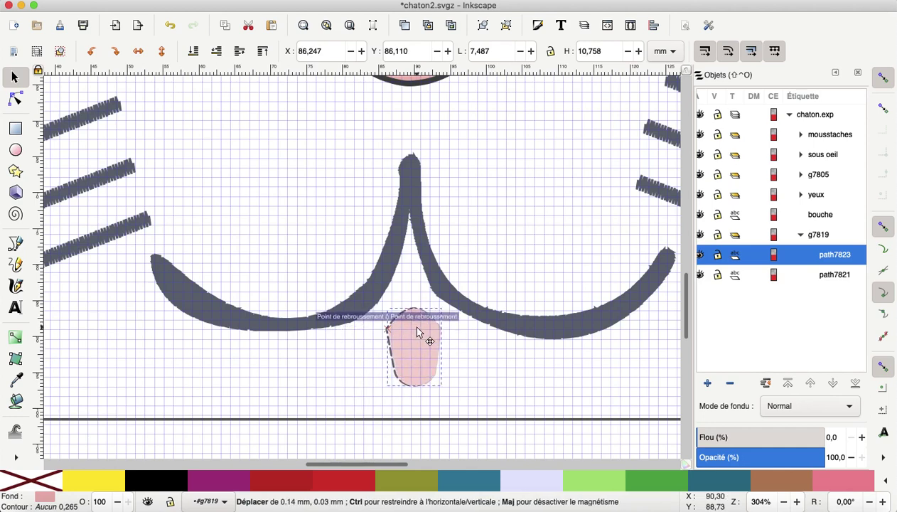
pyautogui.moveTo(412, 328); pyautogui.dragTo(413, 331)
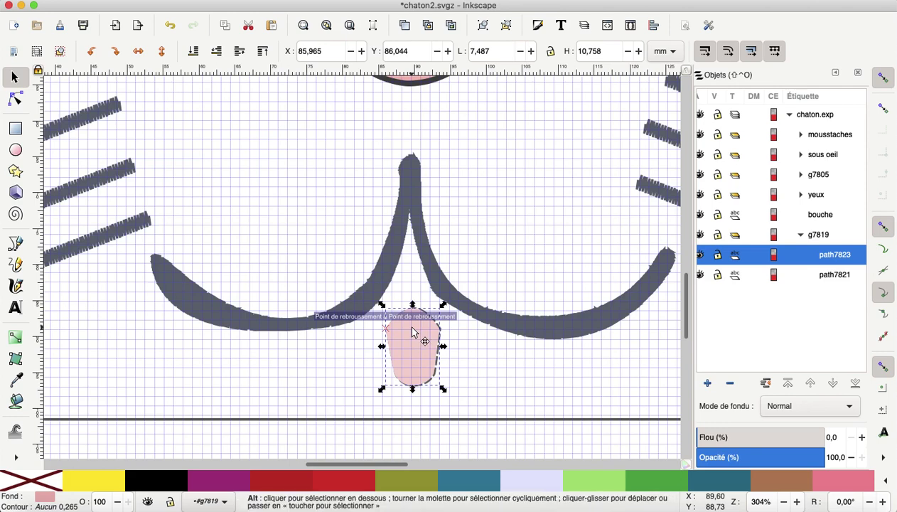
pyautogui.hotkey('ctrl', 'z')
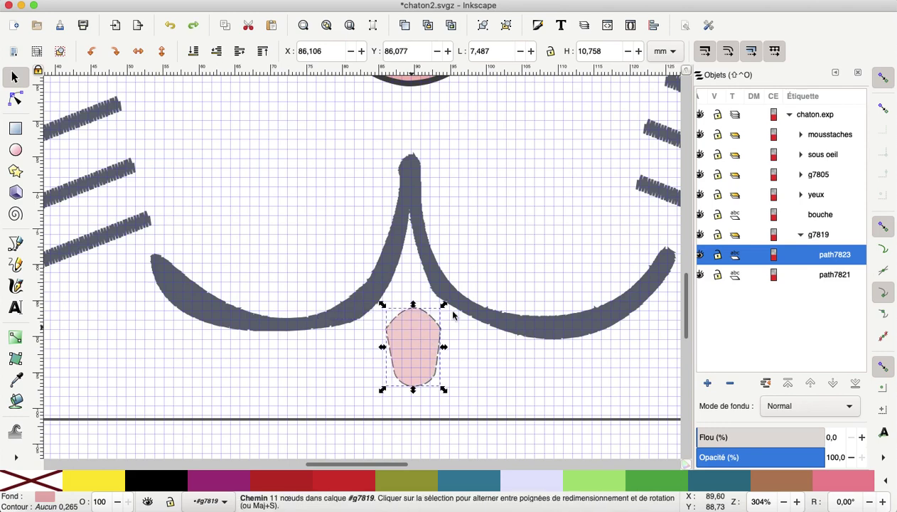
pyautogui.click(840, 274)
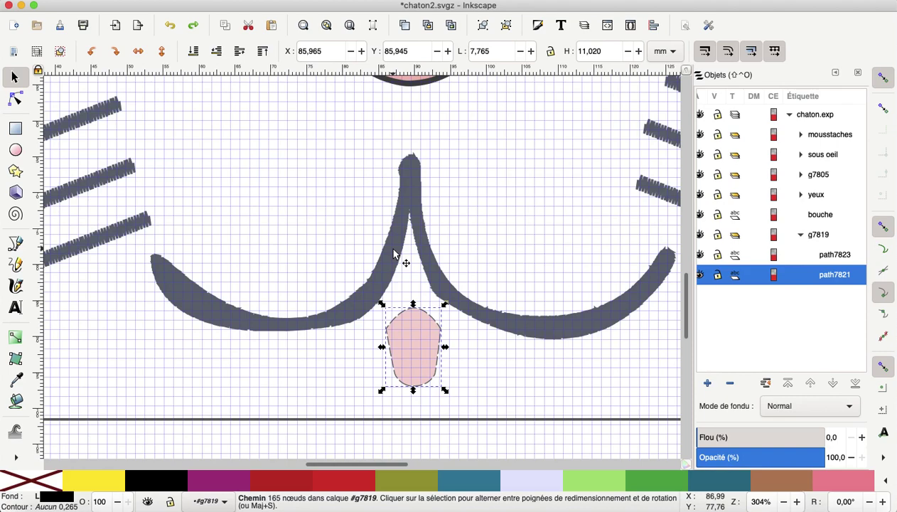
# Step: Zoom in on the tongue and break the dashed outline path7821 apart
pyautogui.press('+')
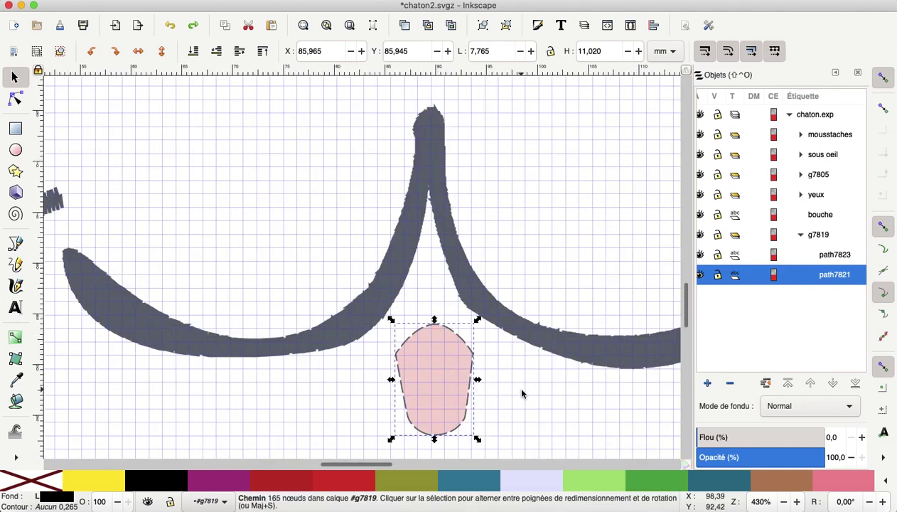
pyautogui.scroll(-2, 521, 393)
pyautogui.scroll(-2, 521, 393)
pyautogui.press('+')
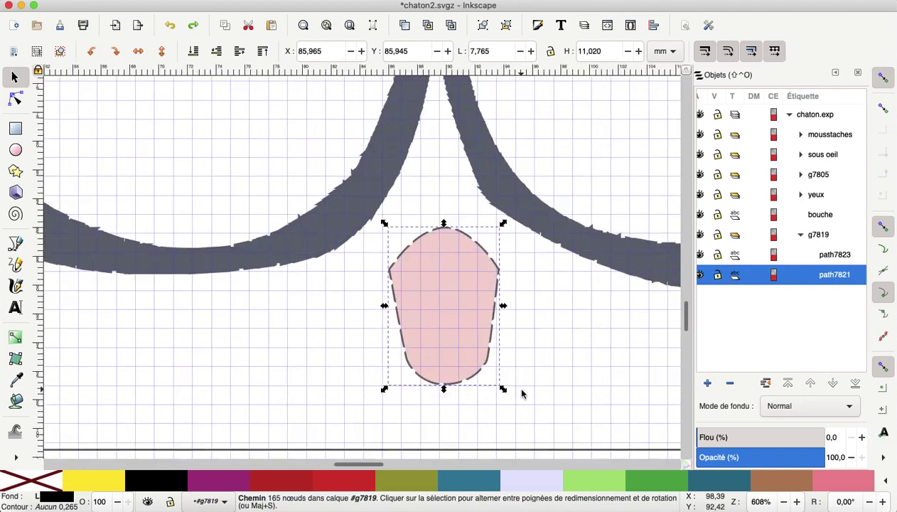
pyautogui.press('+')
pyautogui.press('+')
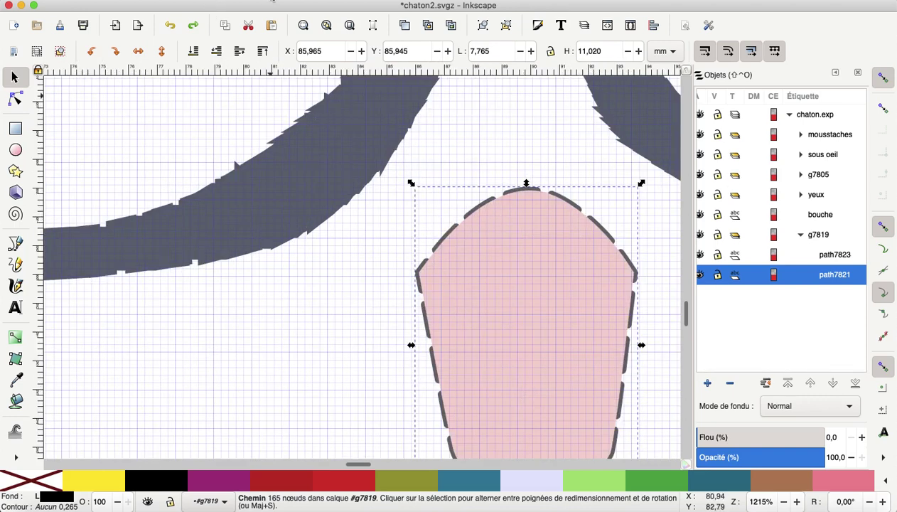
pyautogui.click(307, 1)
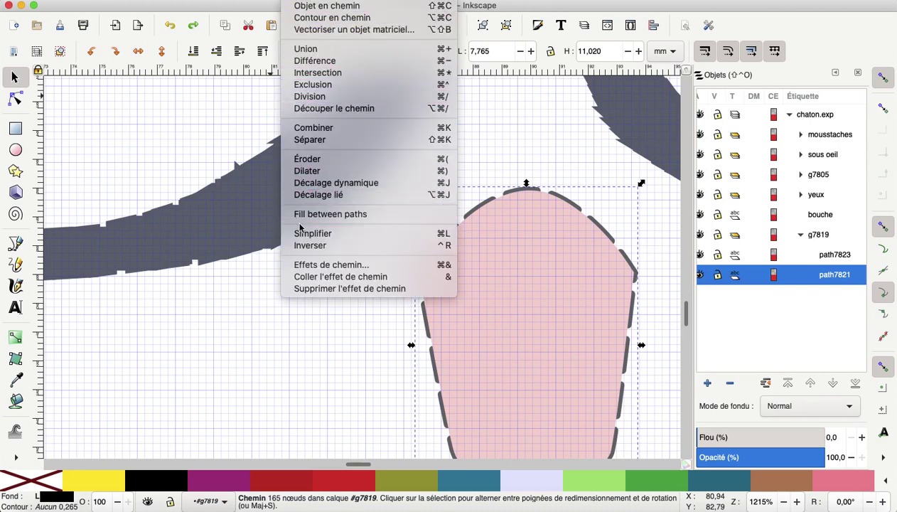
pyautogui.click(310, 140)
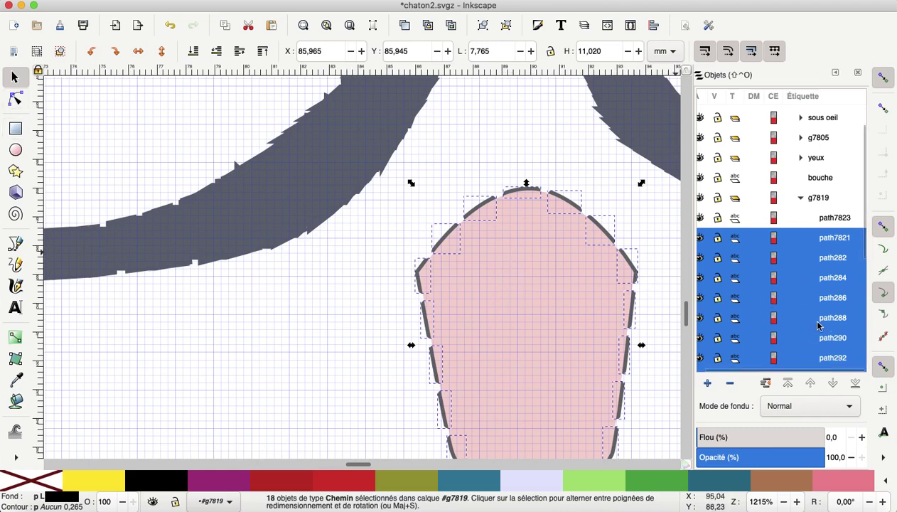
# Step: Delete the 18 separated outline pieces from the Objects panel
pyautogui.scroll(-1, 818, 326)
pyautogui.scroll(-3, 817, 325)
pyautogui.scroll(-4, 818, 325)
pyautogui.scroll(-3, 817, 326)
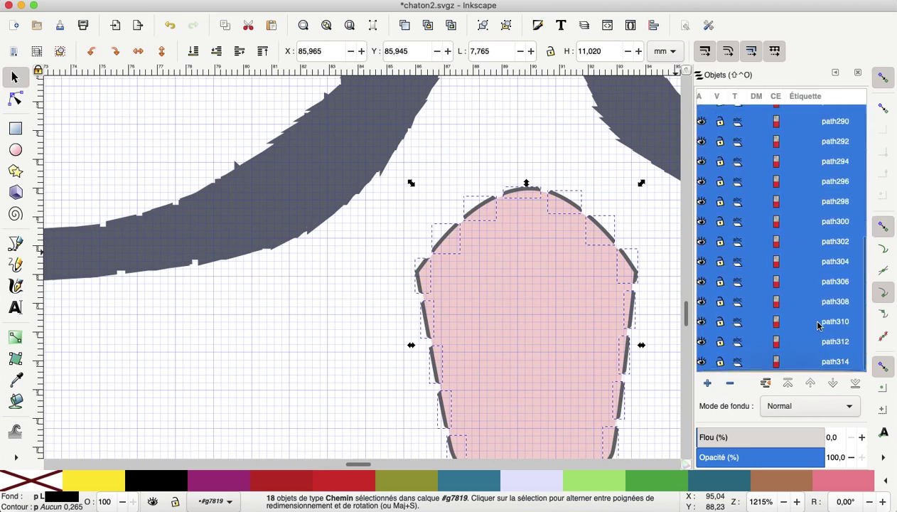
pyautogui.click(730, 385)
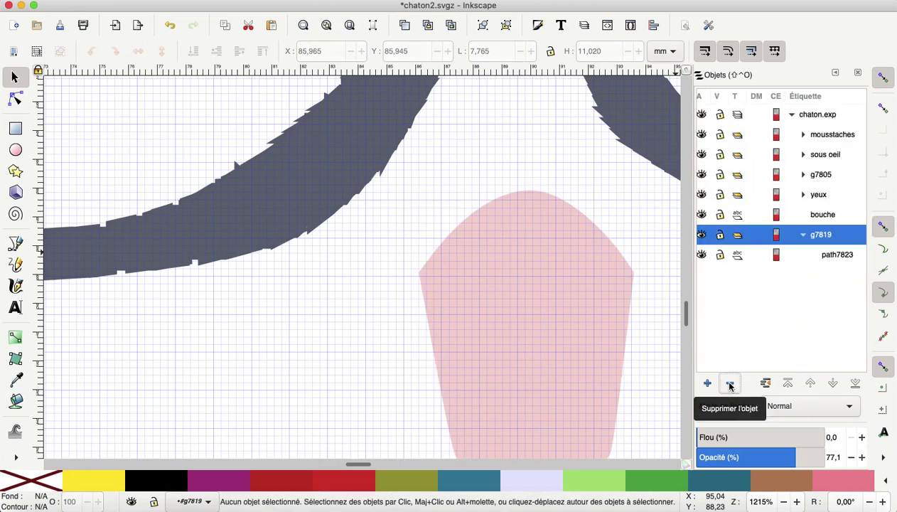
# Step: Duplicate the pink tongue path7823 and give the copy no fill with a black stroke
pyautogui.click(845, 255)
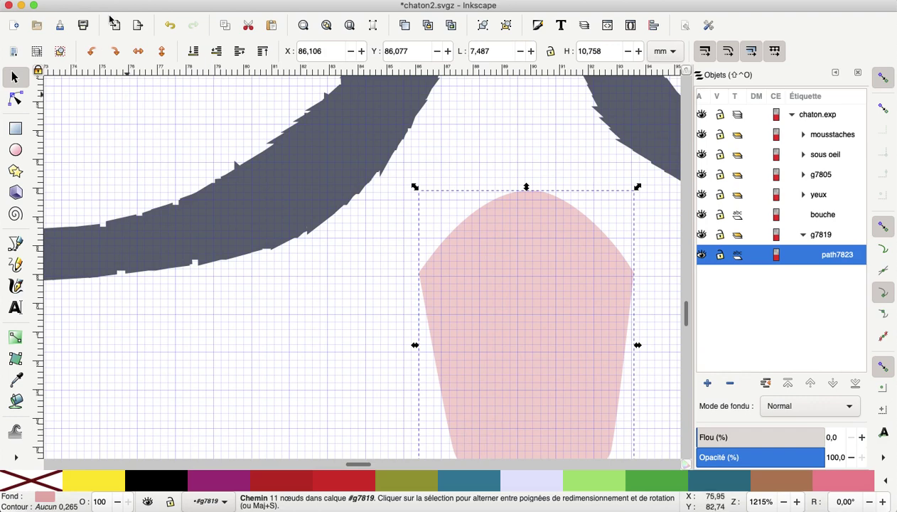
pyautogui.click(135, 0)
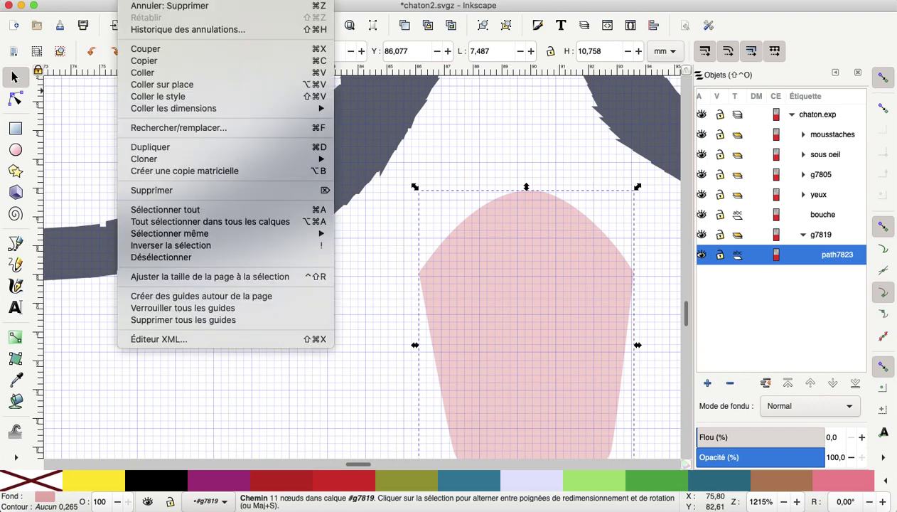
pyautogui.click(151, 147)
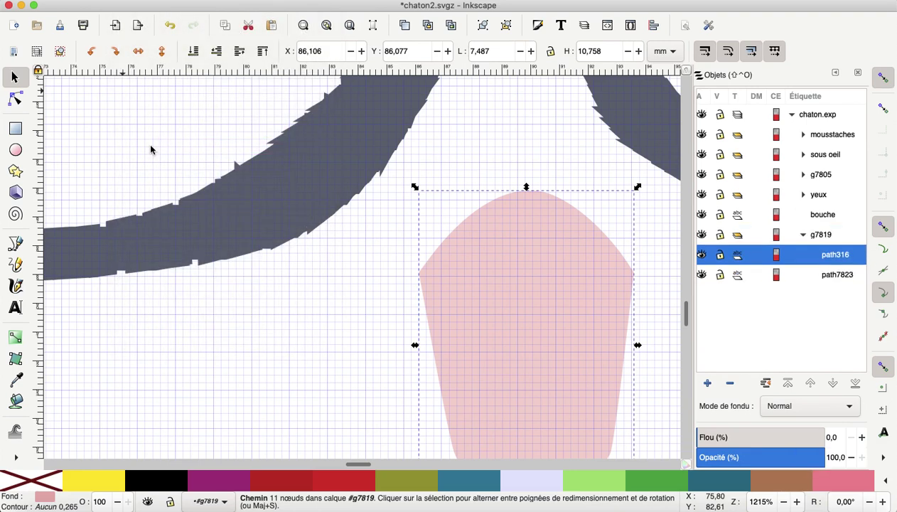
pyautogui.click(34, 482)
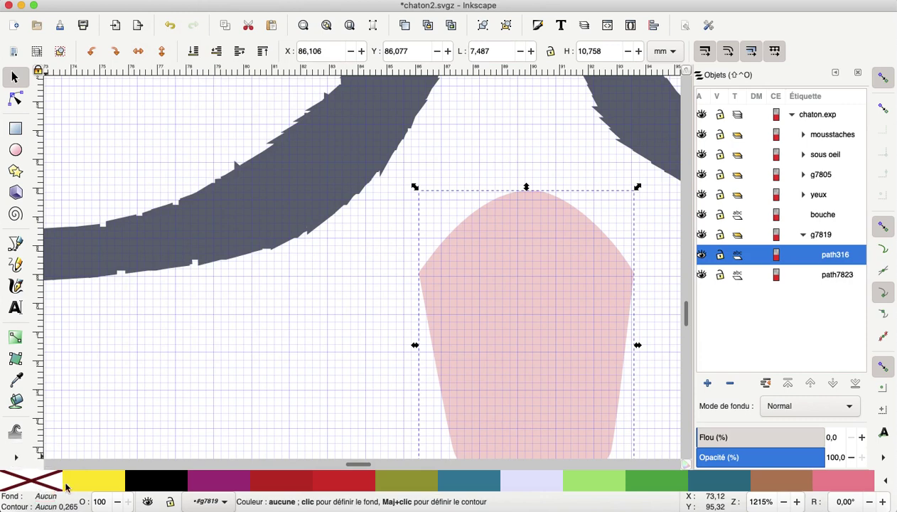
pyautogui.keyDown('shift'); pyautogui.click(157, 489); pyautogui.keyUp('shift')
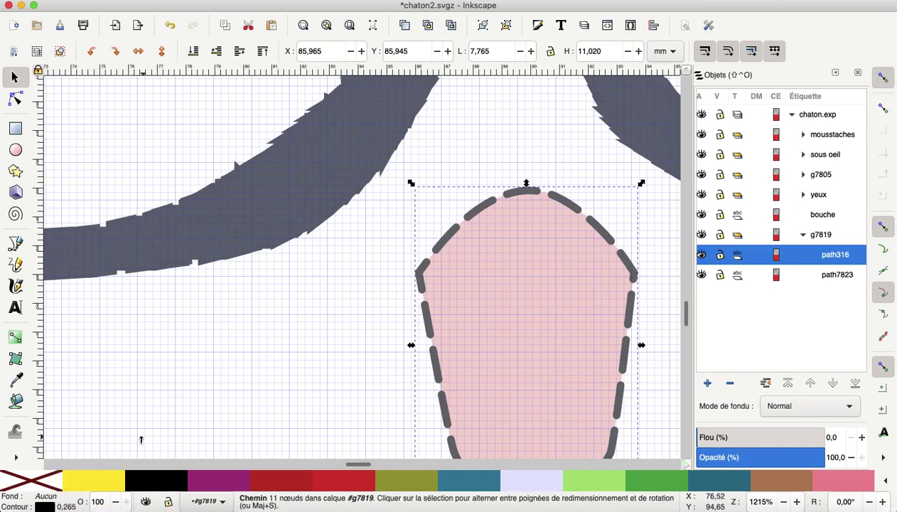
# Step: Thin the copy's stroke width to 0.1 and enter node editing
pyautogui.rightClick(64, 506)
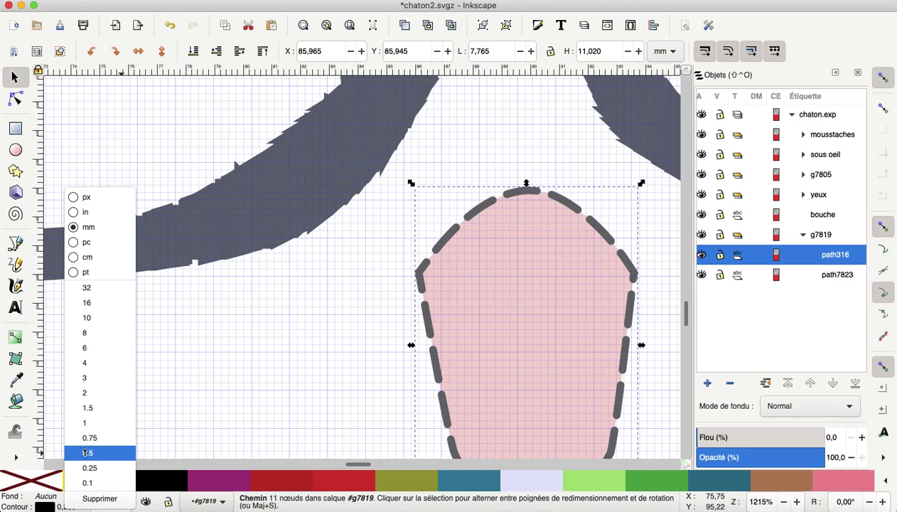
pyautogui.click(85, 453)
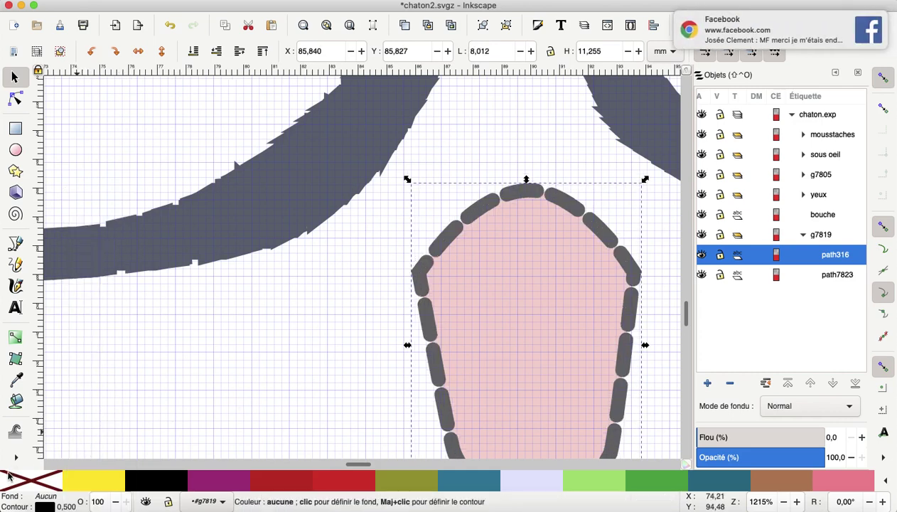
pyautogui.rightClick(64, 506)
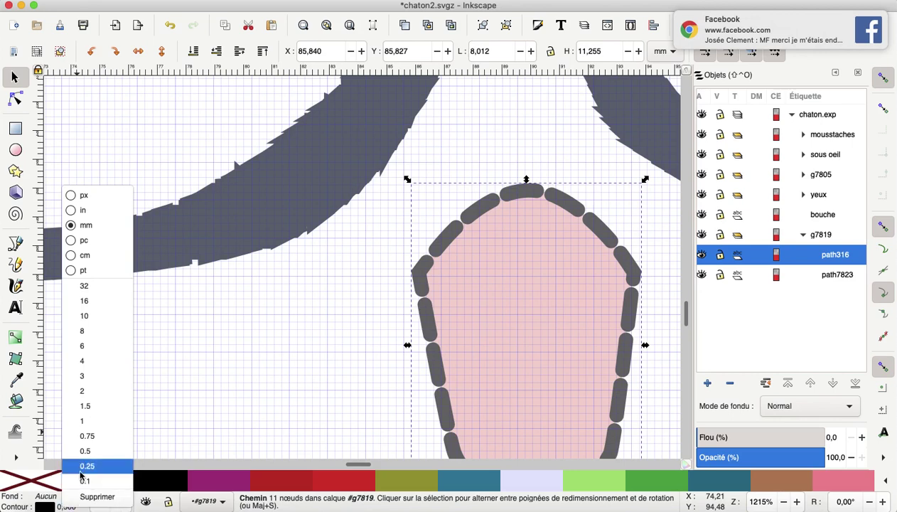
pyautogui.click(82, 483)
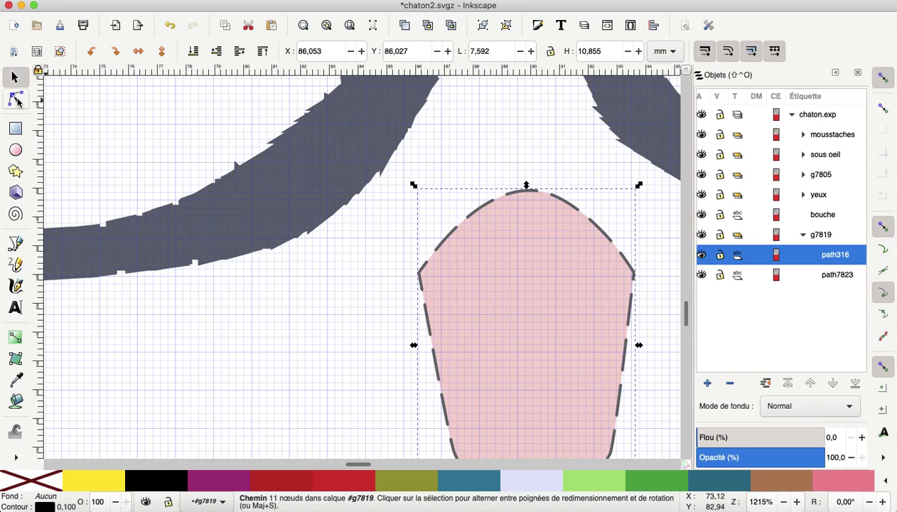
pyautogui.click(16, 99)
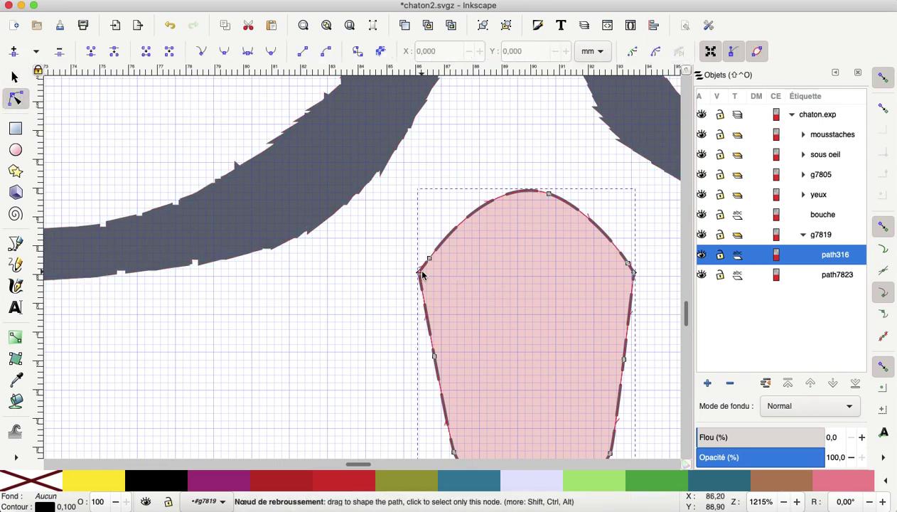
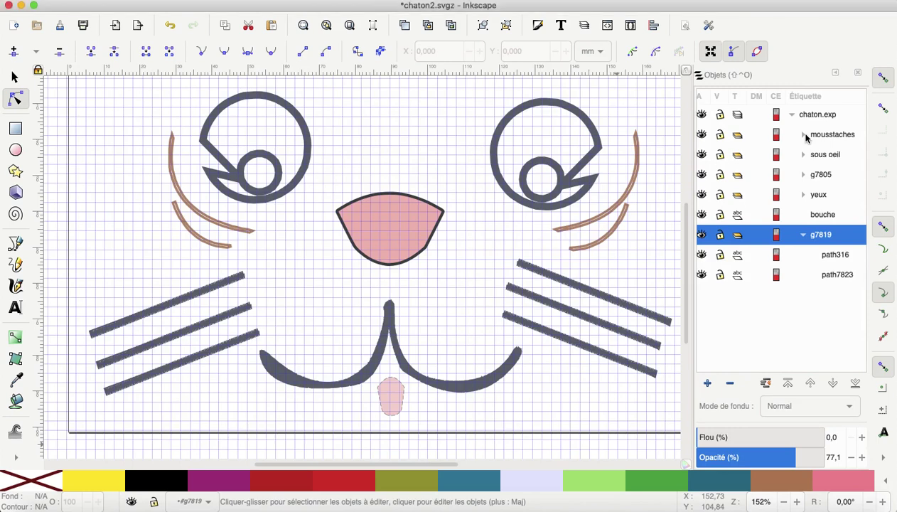
# Step: Expand the mousstaches, sous oeil and g7805 groups in Objects and select the g7805 nose group
pyautogui.click(803, 135)
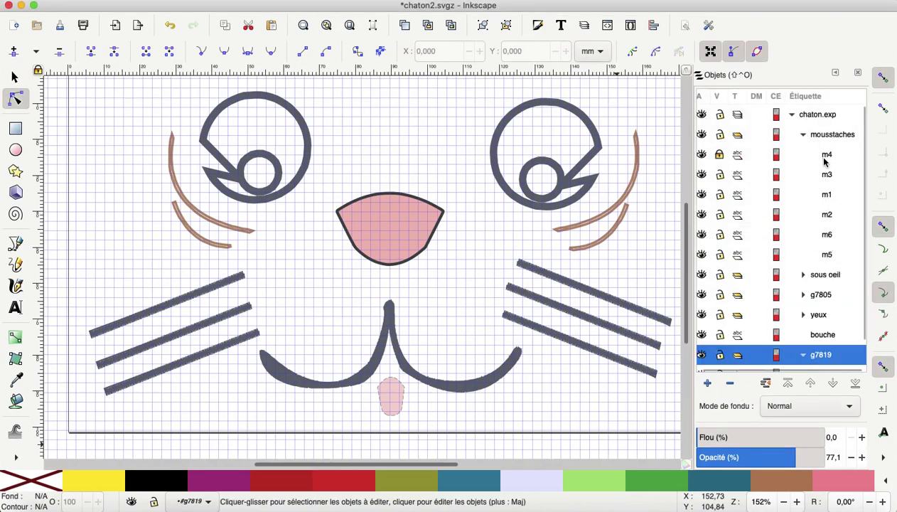
pyautogui.click(803, 275)
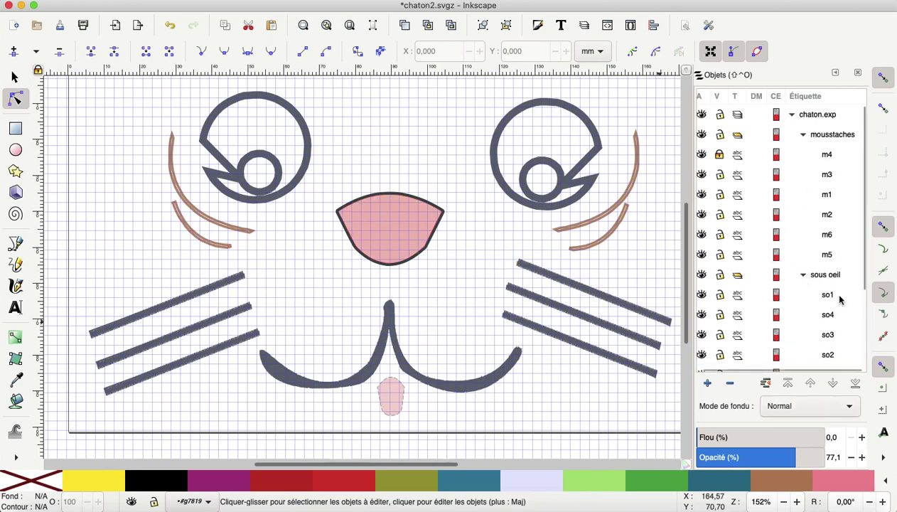
pyautogui.scroll(-2, 837, 300)
pyautogui.scroll(-2, 833, 301)
pyautogui.scroll(-1, 832, 301)
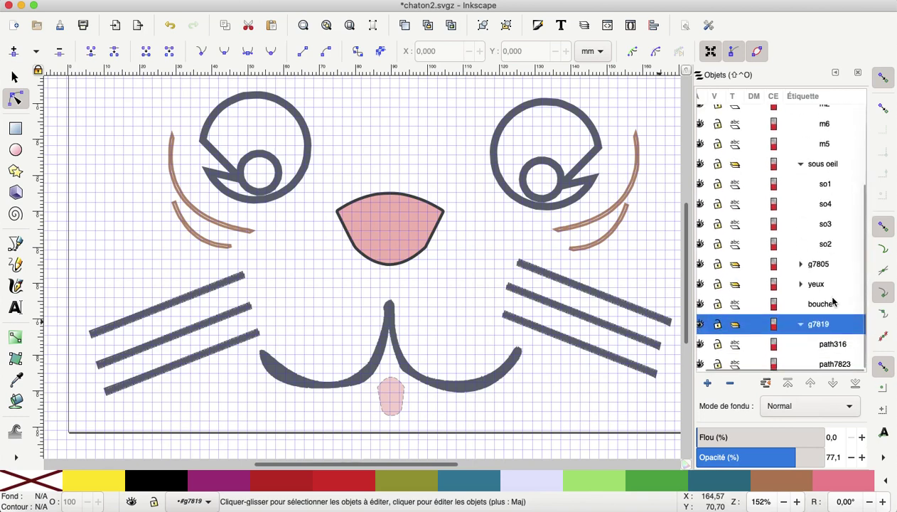
pyautogui.click(801, 265)
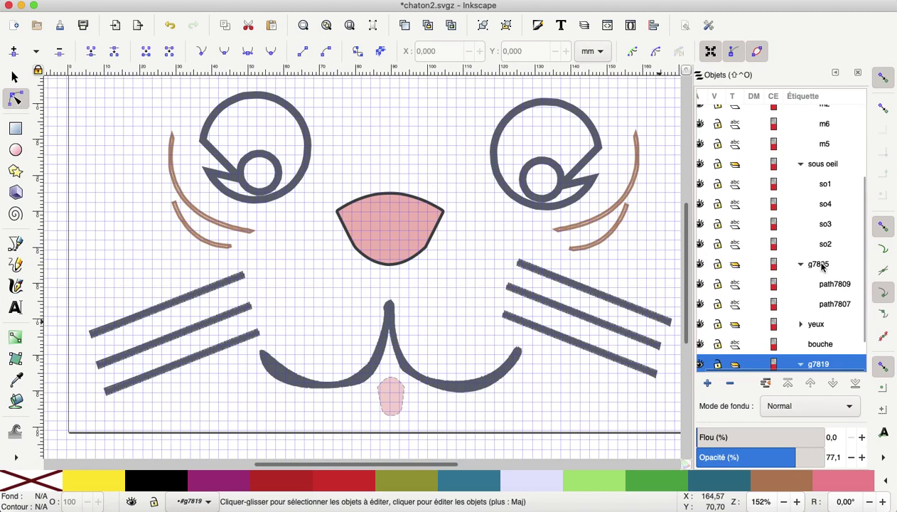
pyautogui.click(822, 266)
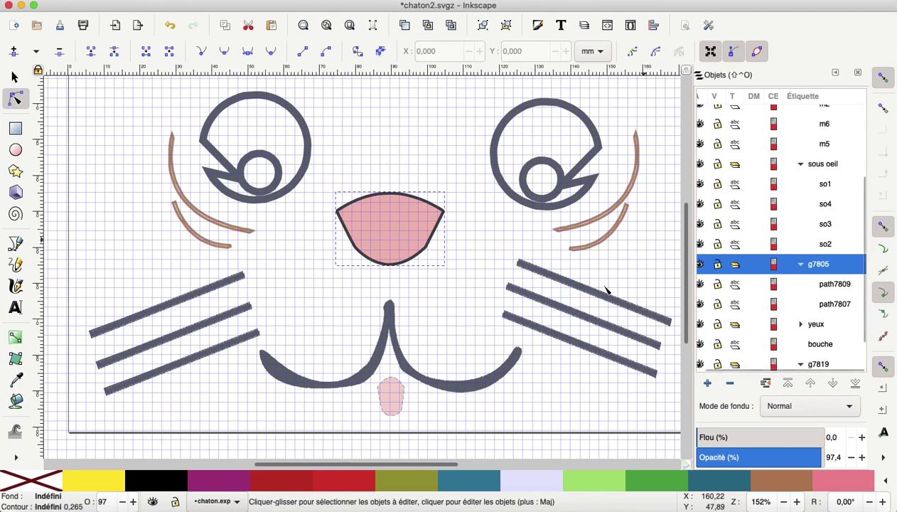
# Step: Select the under-eye stroke so2 and zoom in to 430%
pyautogui.click(239, 228)
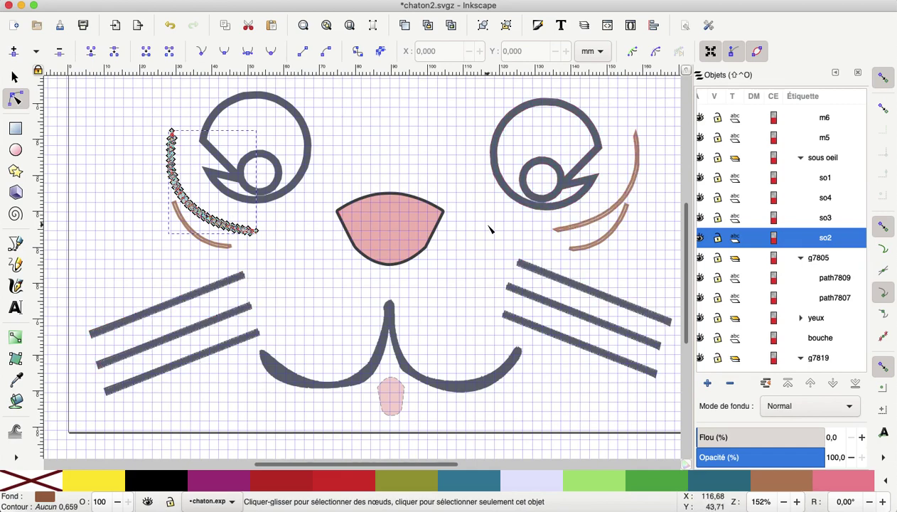
pyautogui.press('+')
pyautogui.press('+')
pyautogui.press('+')
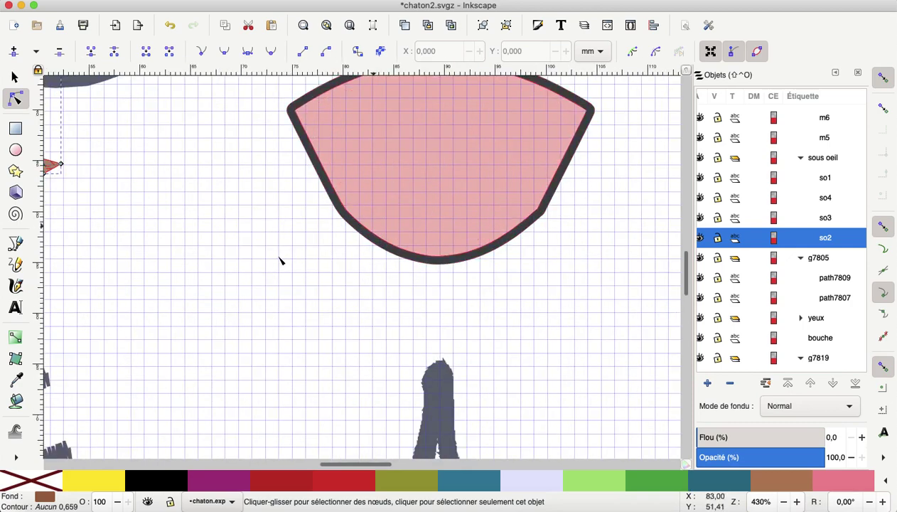
pyautogui.hscroll(-5, 269, 227)
pyautogui.hscroll(-2, 268, 227)
pyautogui.hscroll(-2, 268, 227)
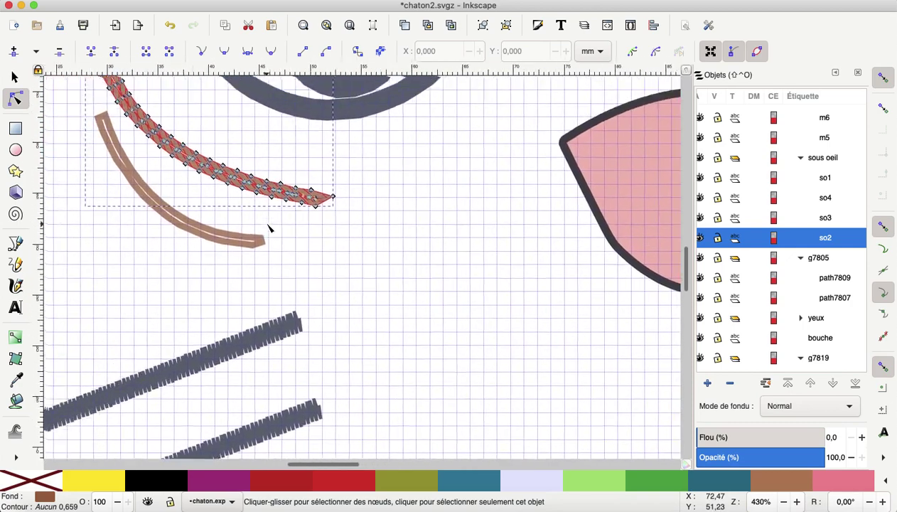
pyautogui.hscroll(-1, 268, 227)
pyautogui.scroll(1, 266, 221)
# Step: Pan to the so2 stroke and reselect it for node editing
pyautogui.click(269, 177)
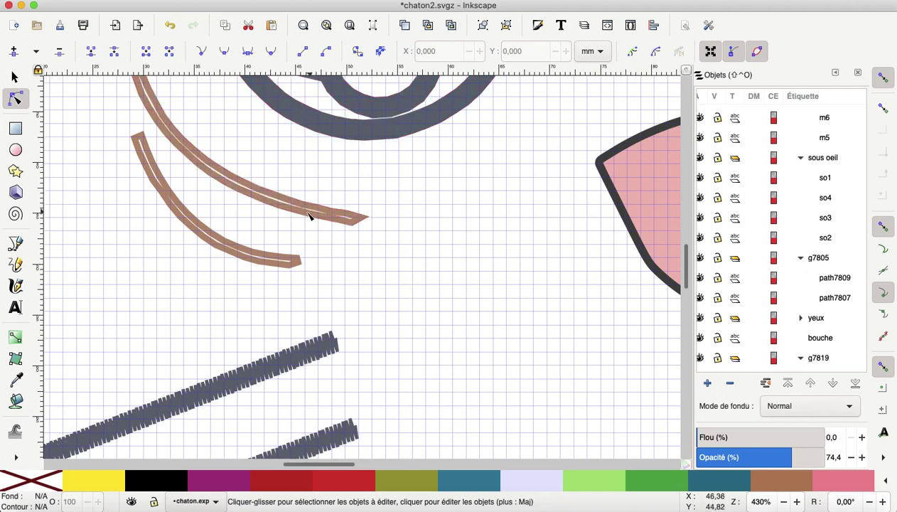
pyautogui.scroll(1, 272, 192)
pyautogui.hscroll(-1, 272, 192)
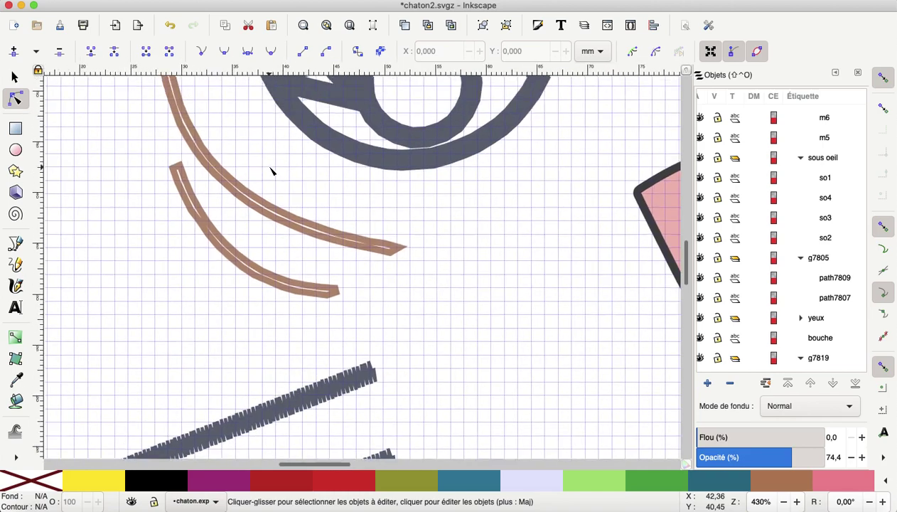
pyautogui.scroll(2, 272, 178)
pyautogui.hscroll(-1, 273, 178)
pyautogui.scroll(1, 271, 171)
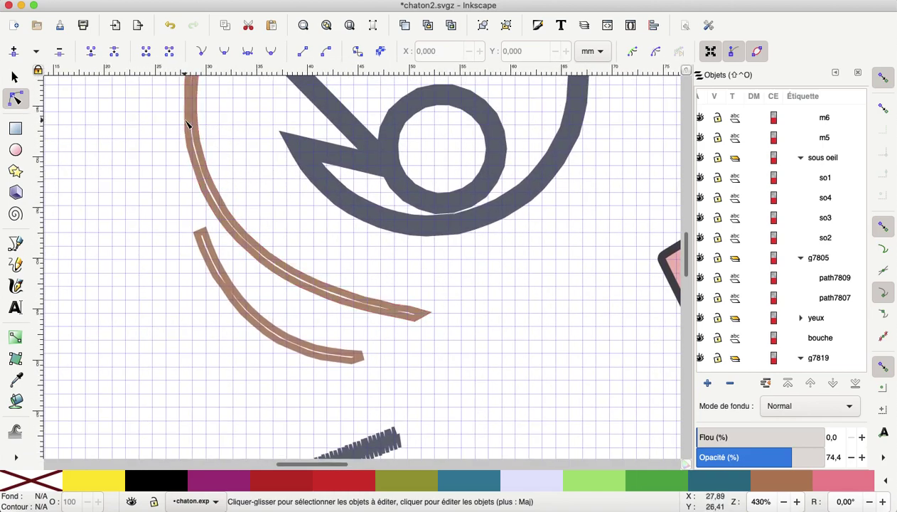
pyautogui.click(344, 294)
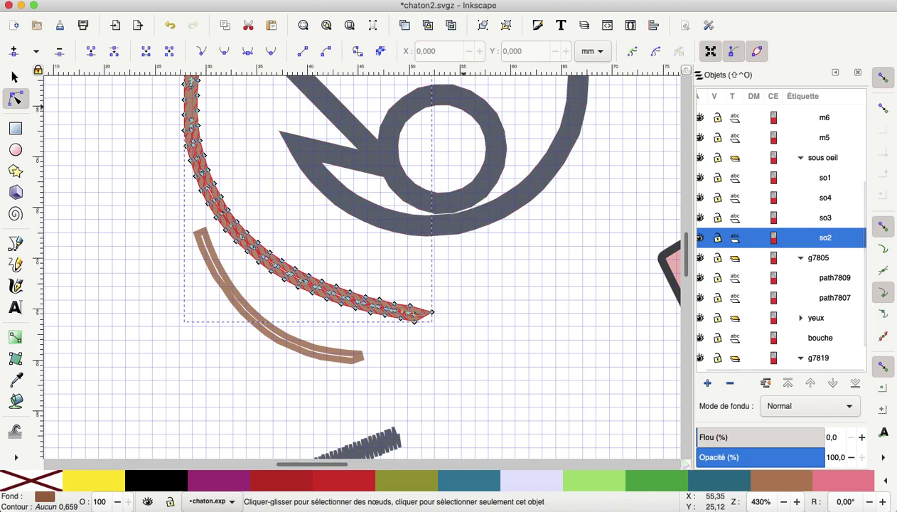
# Step: Break so2 apart and delete pieces path320 to path324, keeping path7835
pyautogui.click(302, 0)
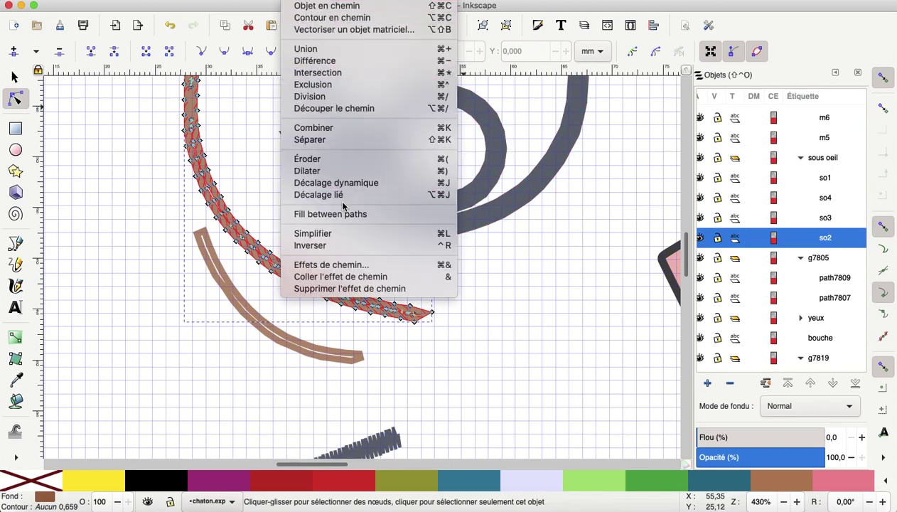
pyautogui.click(326, 141)
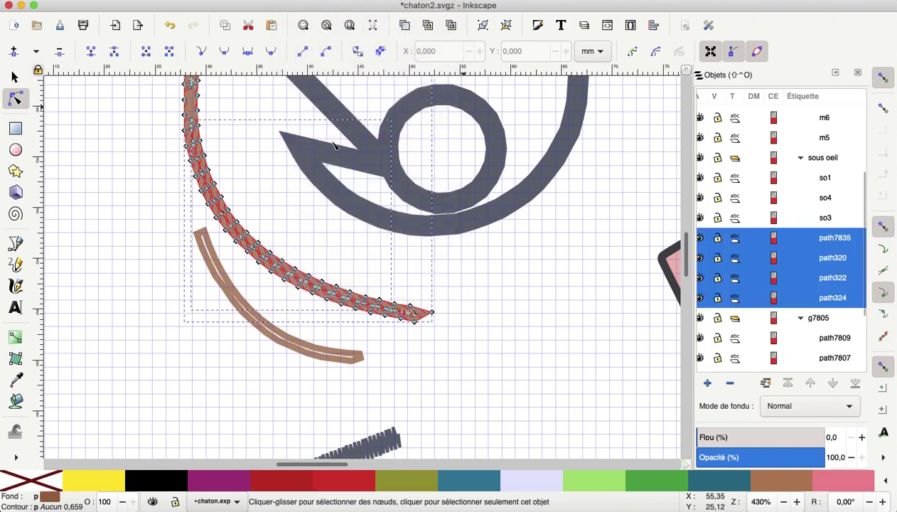
pyautogui.click(835, 242)
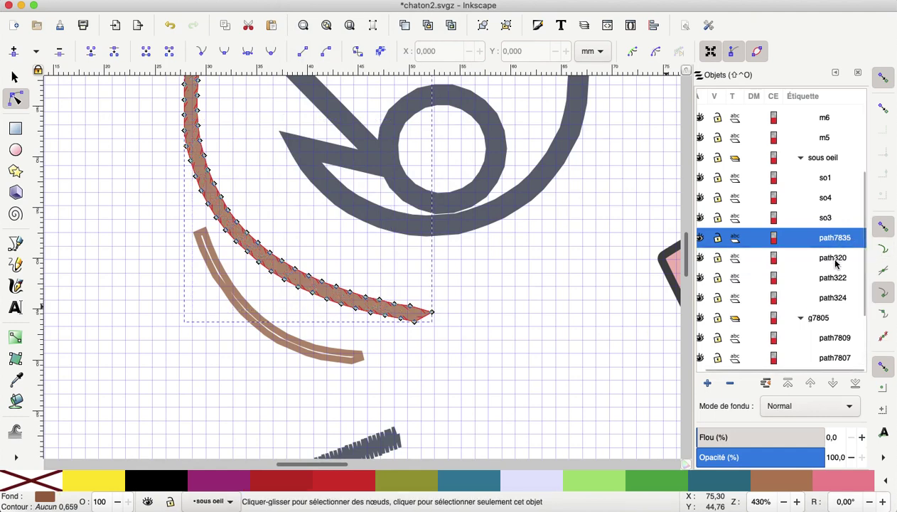
pyautogui.click(837, 261)
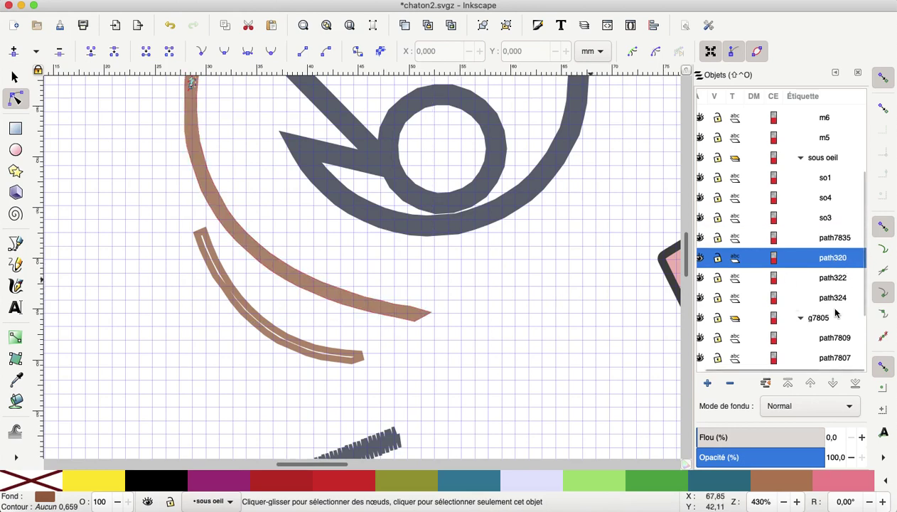
pyautogui.keyDown('shift'); pyautogui.click(833, 299); pyautogui.keyUp('shift')
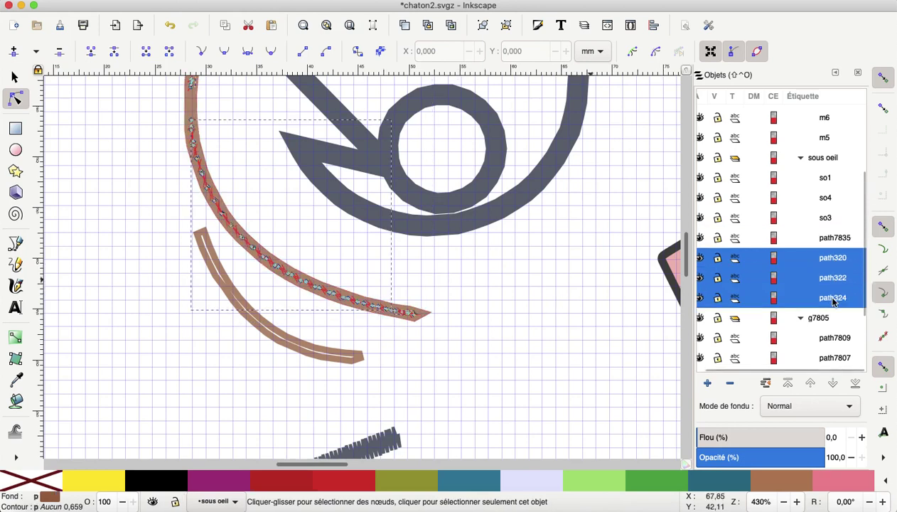
pyautogui.click(824, 260)
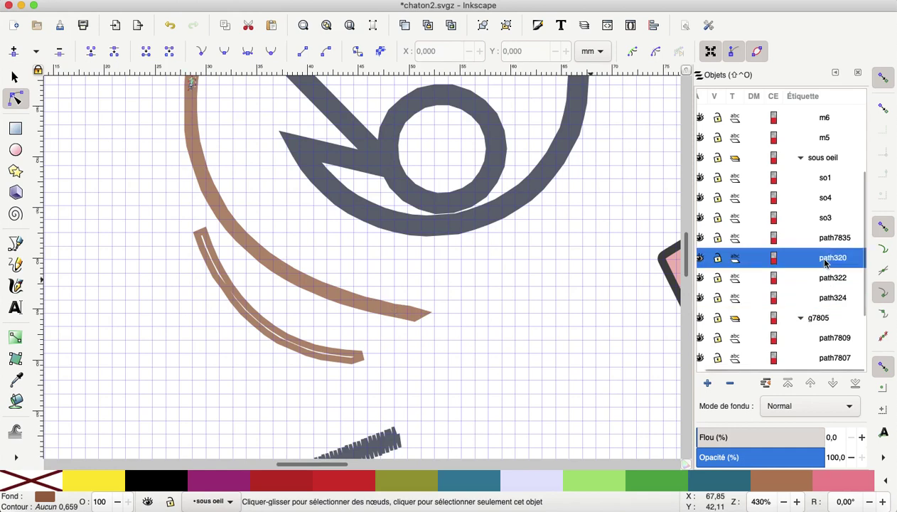
pyautogui.keyDown('shift'); pyautogui.click(822, 303); pyautogui.keyUp('shift')
pyautogui.rightClick(823, 303)
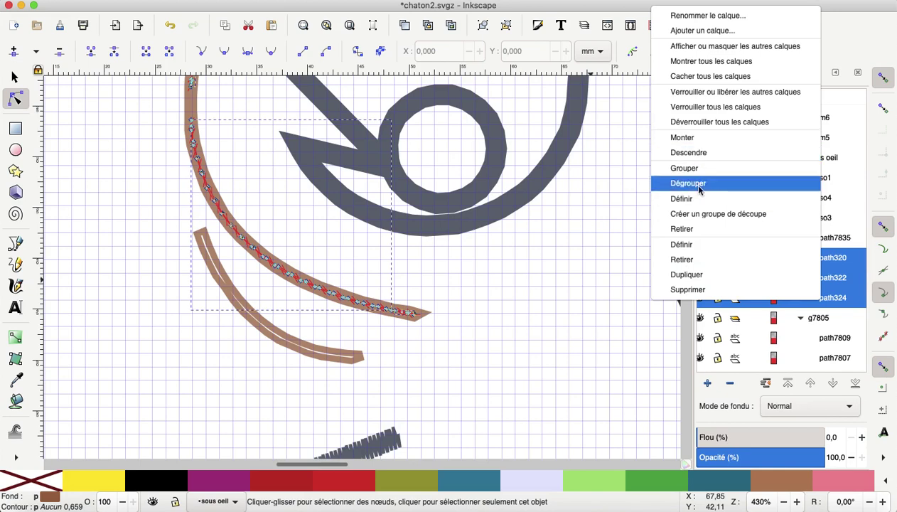
pyautogui.click(730, 385)
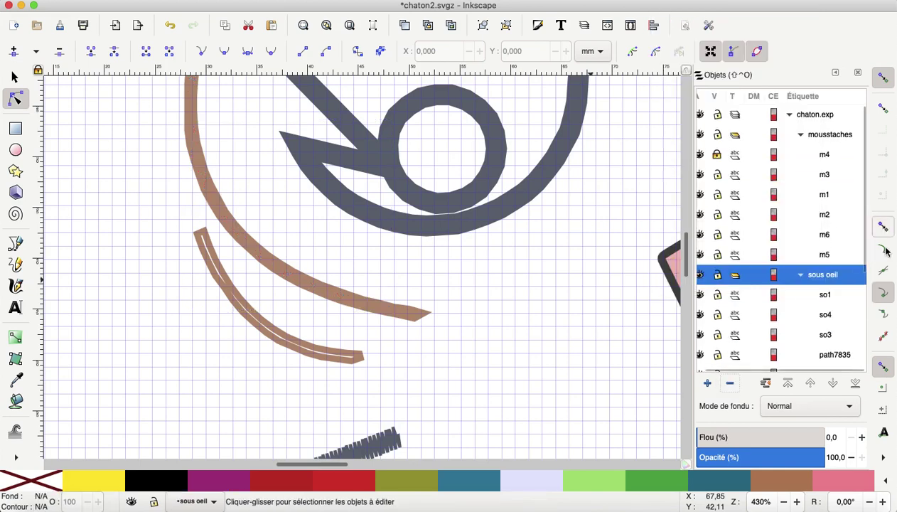
# Step: Break the lower under-eye stroke so3 apart into separate paths
pyautogui.click(829, 335)
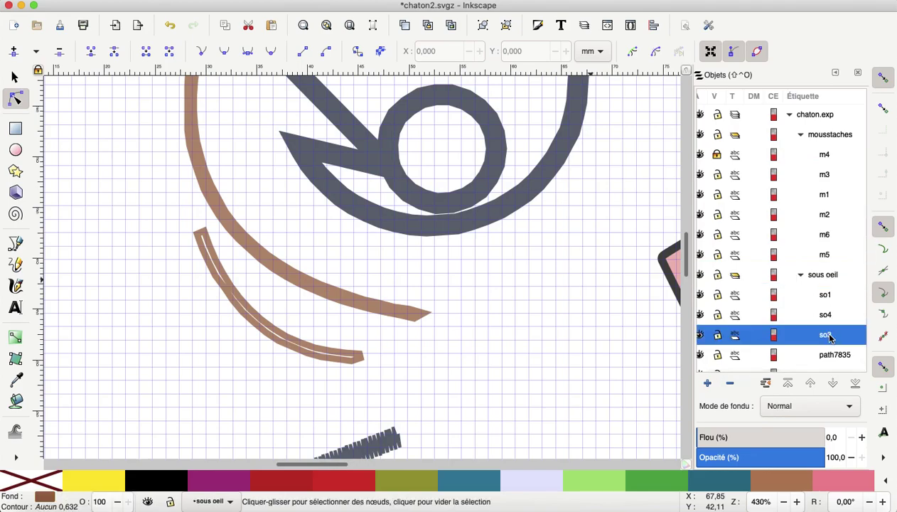
pyautogui.hscroll(2, 650, 369)
pyautogui.hscroll(3, 666, 367)
pyautogui.hscroll(5, 667, 367)
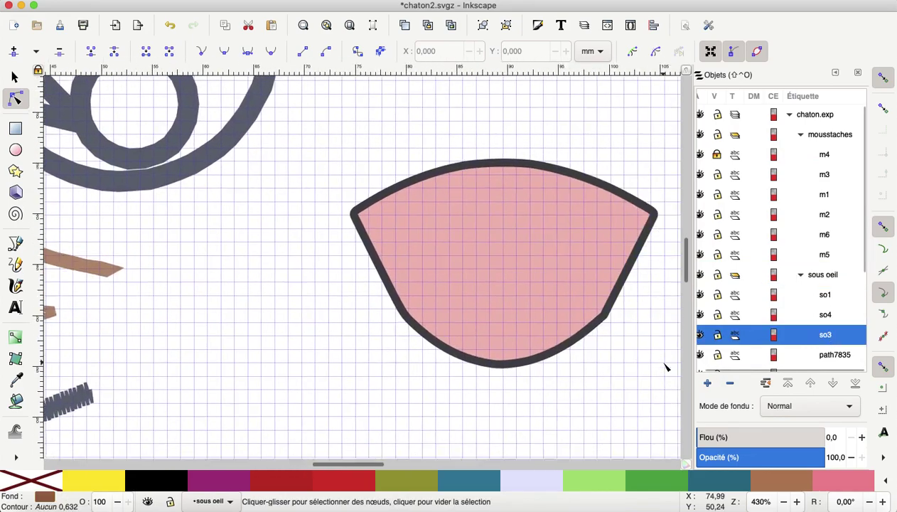
pyautogui.hscroll(3, 666, 367)
pyautogui.hscroll(2, 666, 368)
pyautogui.hscroll(3, 666, 367)
pyautogui.hscroll(6, 667, 367)
pyautogui.scroll(2, 667, 367)
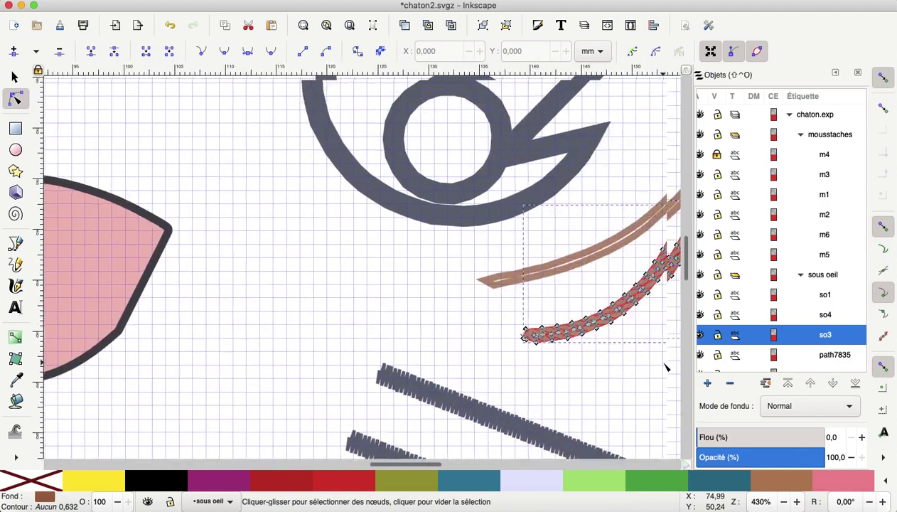
pyautogui.hscroll(4, 666, 368)
pyautogui.scroll(2, 666, 368)
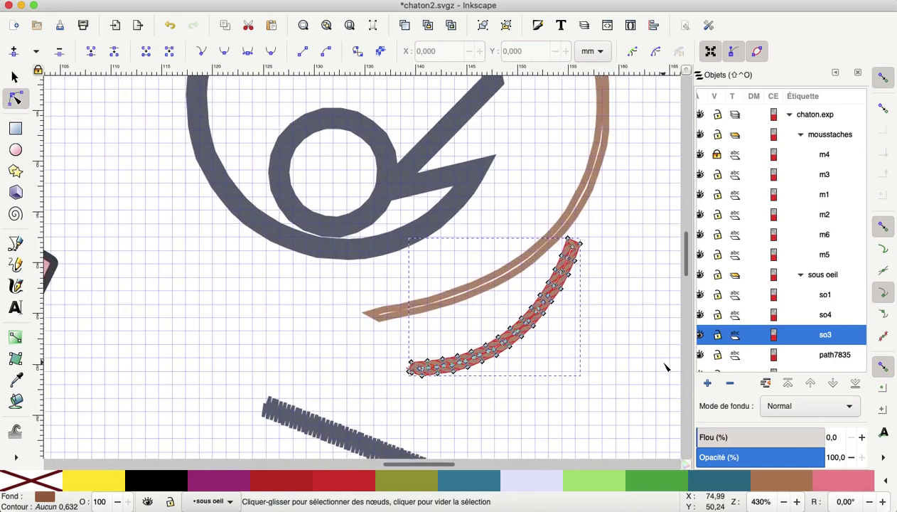
pyautogui.rightClick(820, 341)
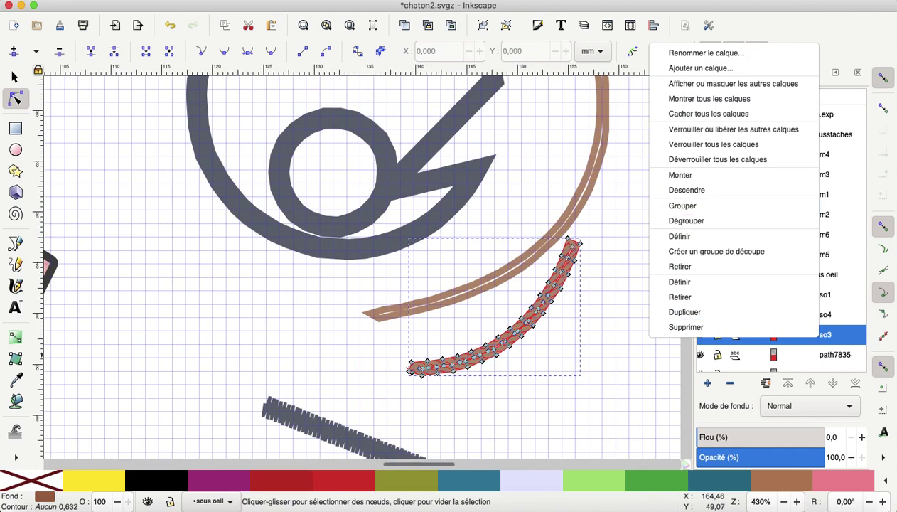
pyautogui.click(306, 1)
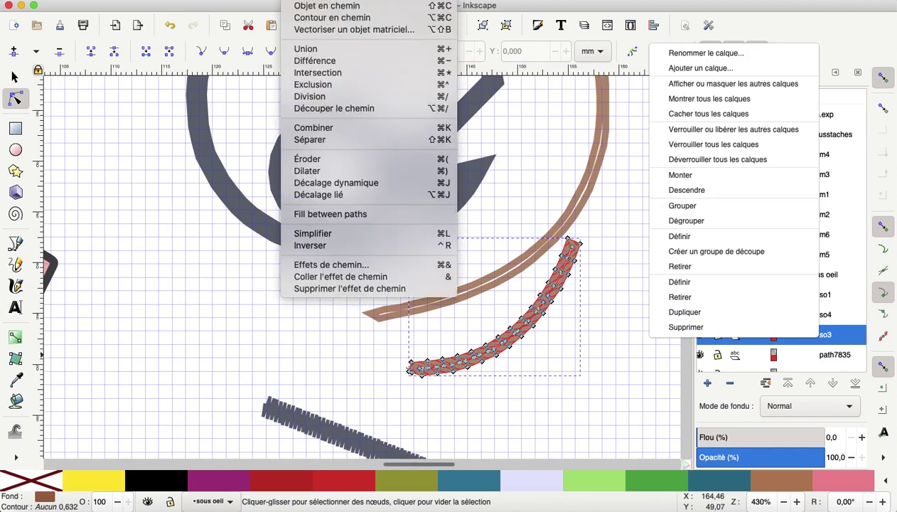
pyautogui.click(326, 142)
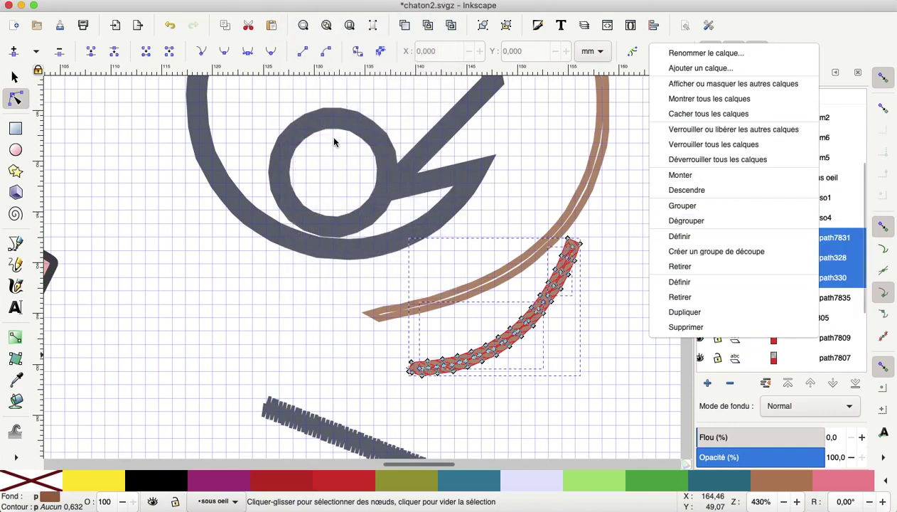
pyautogui.click(611, 235)
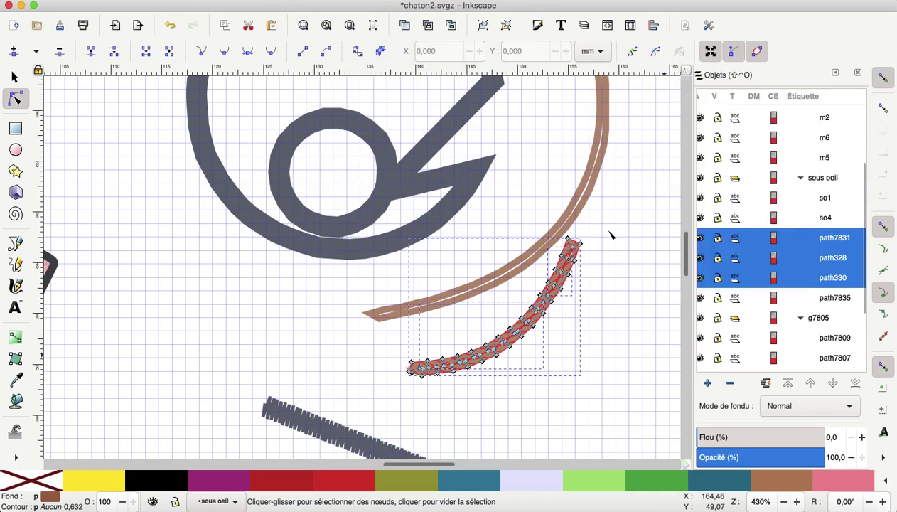
# Step: Delete the stray pieces path328 and path330, keeping path7831
pyautogui.click(830, 262)
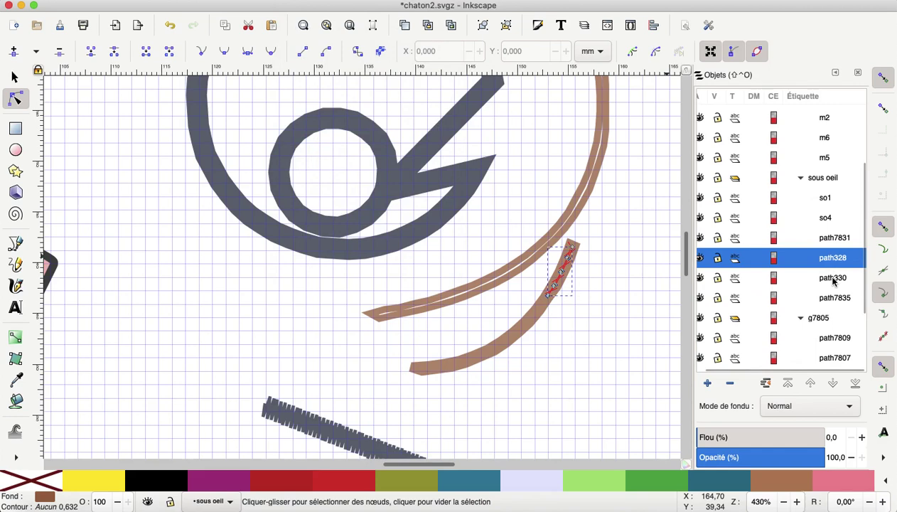
pyautogui.keyDown('shift'); pyautogui.click(834, 279); pyautogui.keyUp('shift')
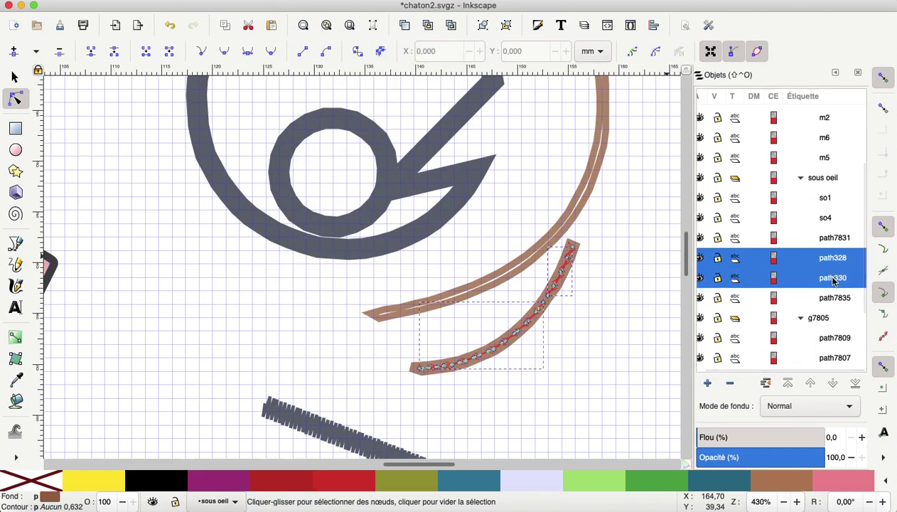
pyautogui.click(730, 384)
pyautogui.scroll(3, 816, 183)
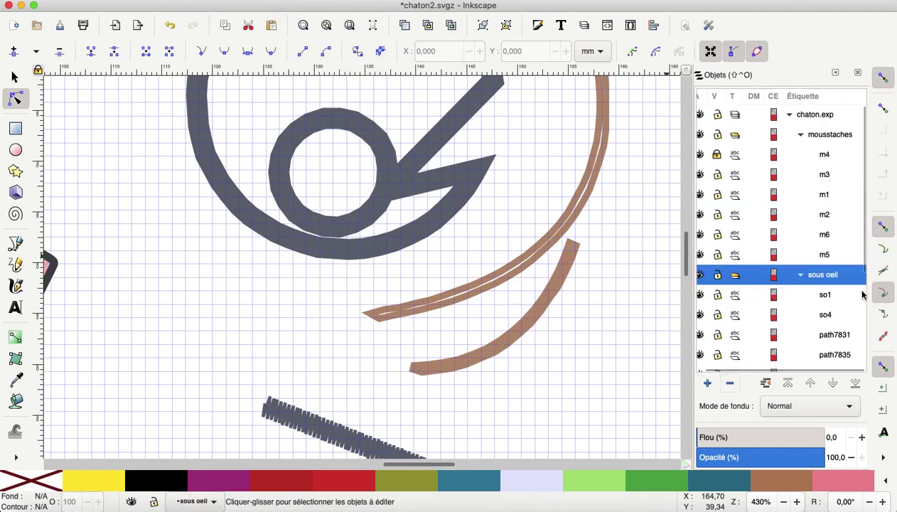
# Step: Break so1 apart and delete its extra pieces path334 and path336
pyautogui.click(823, 295)
pyautogui.rightClick(799, 297)
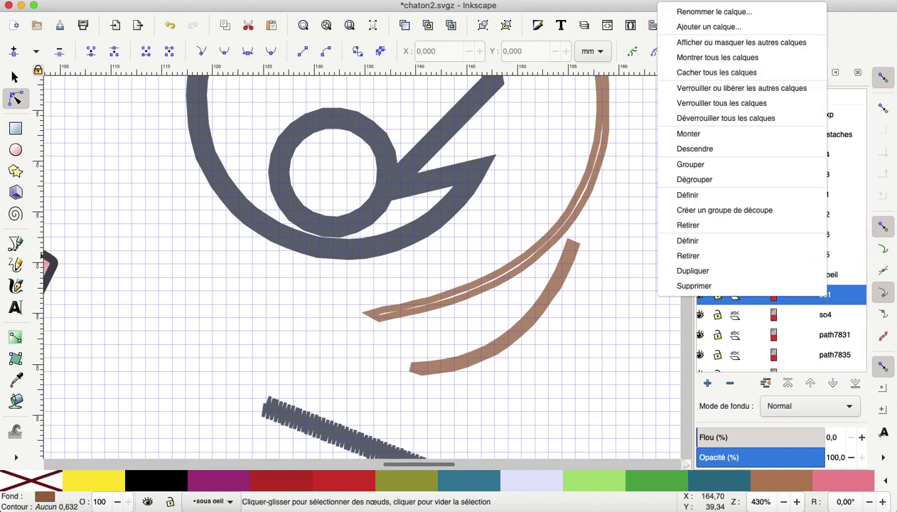
pyautogui.click(302, 1)
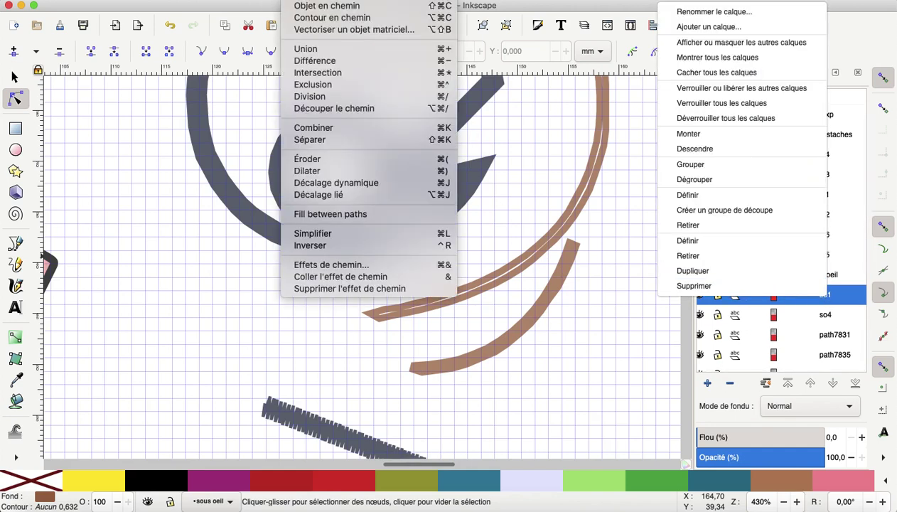
pyautogui.click(313, 140)
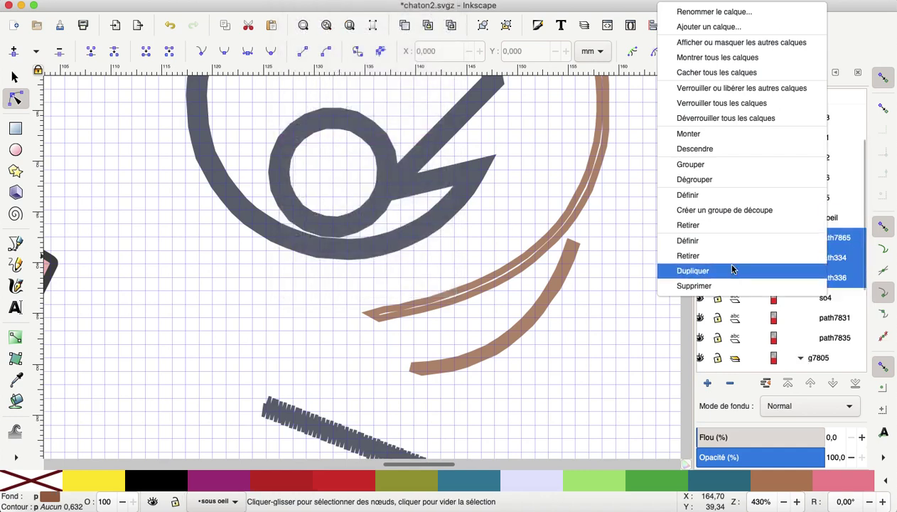
pyautogui.click(843, 259)
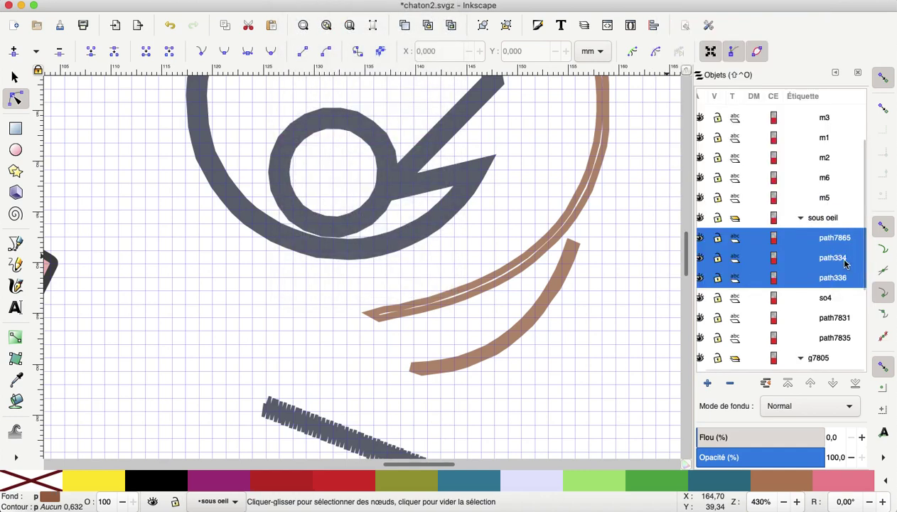
pyautogui.click(840, 261)
pyautogui.keyDown('shift'); pyautogui.click(835, 277); pyautogui.keyUp('shift')
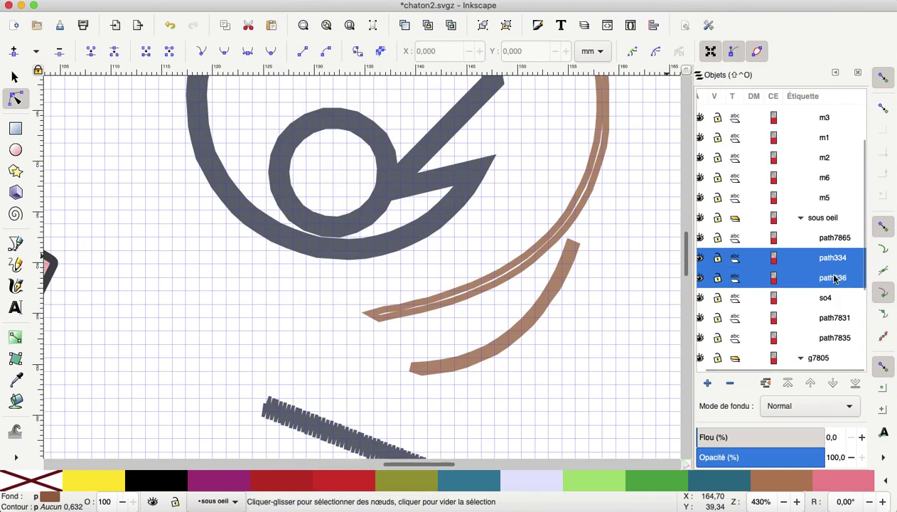
pyautogui.hscroll(-3, 517, 307)
pyautogui.hscroll(-3, 517, 307)
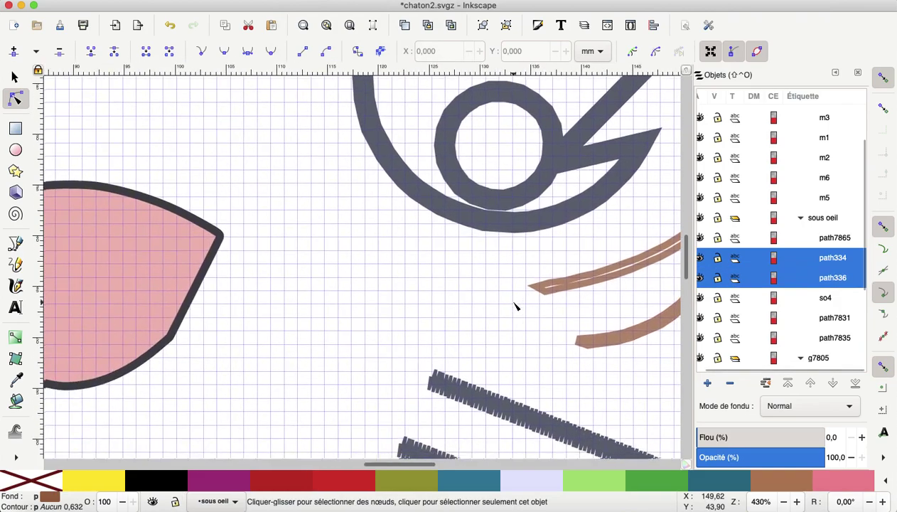
pyautogui.hscroll(-6, 516, 306)
pyautogui.hscroll(-5, 517, 306)
pyautogui.hscroll(-3, 517, 307)
pyautogui.hscroll(-5, 516, 307)
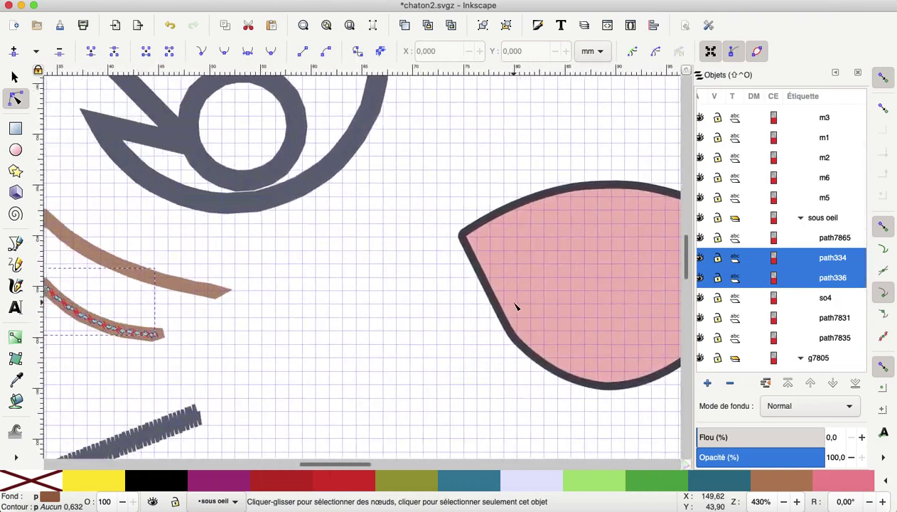
pyautogui.hscroll(-2, 514, 306)
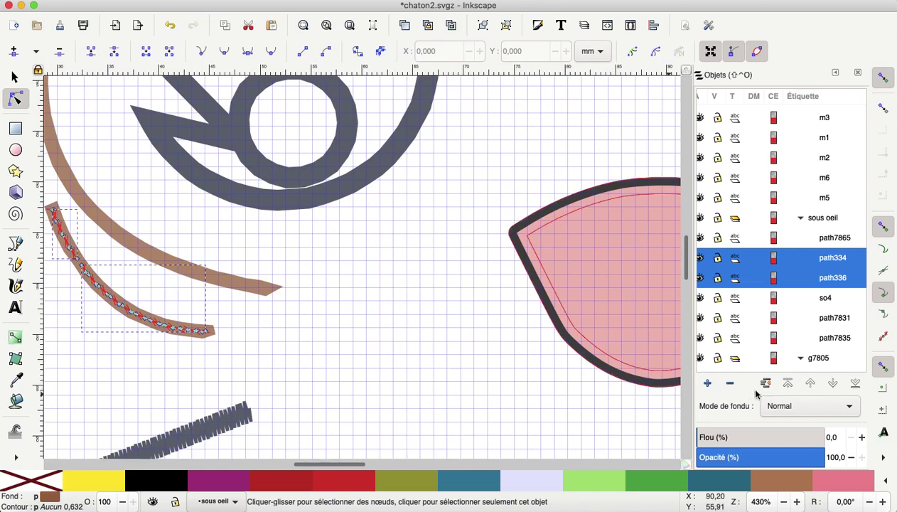
pyautogui.click(729, 383)
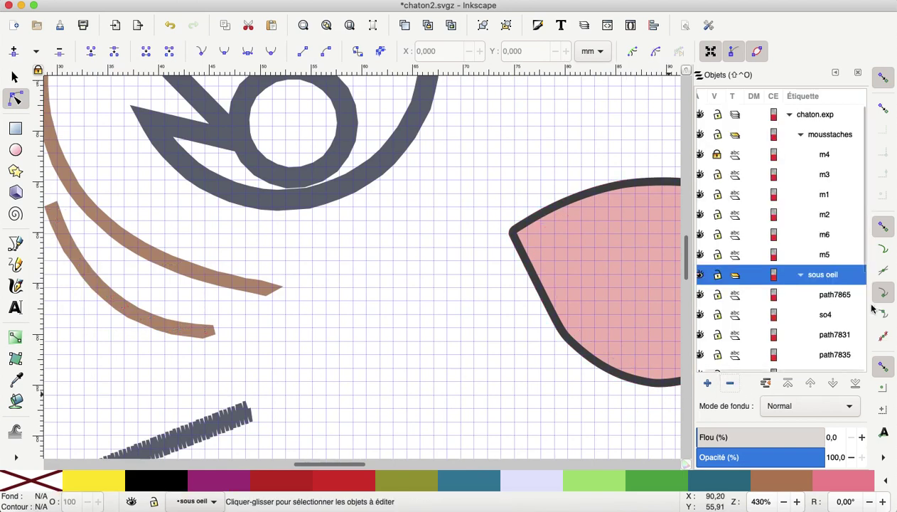
# Step: Break so4 apart and delete path340, path342 and path344, keeping path7861
pyautogui.click(824, 315)
pyautogui.rightClick(824, 315)
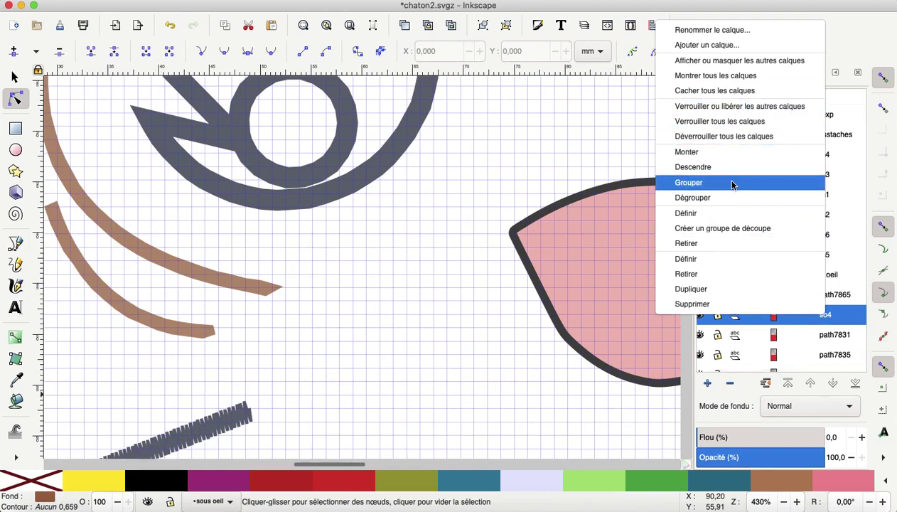
pyautogui.click(292, 1)
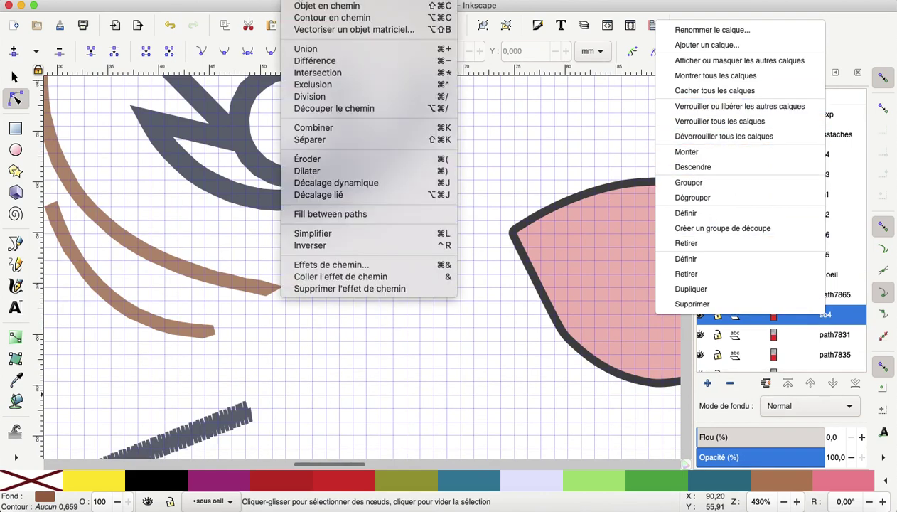
pyautogui.click(311, 139)
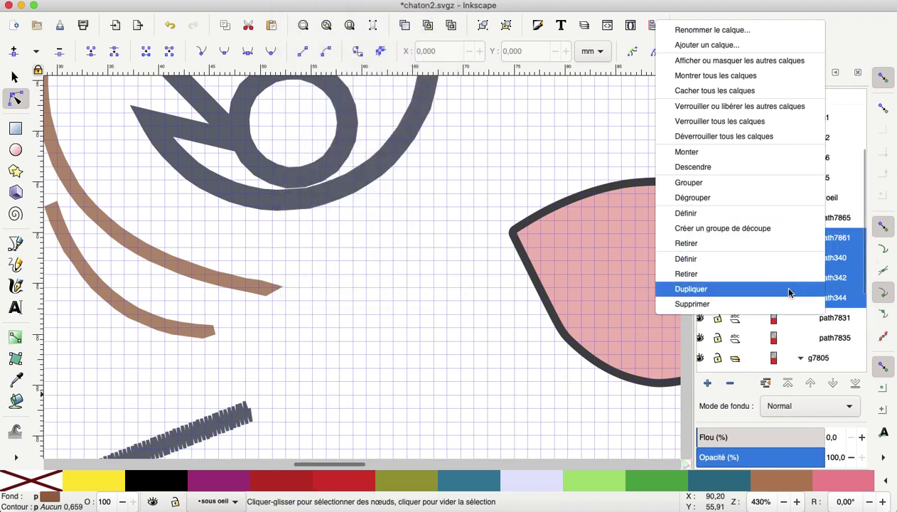
pyautogui.click(501, 309)
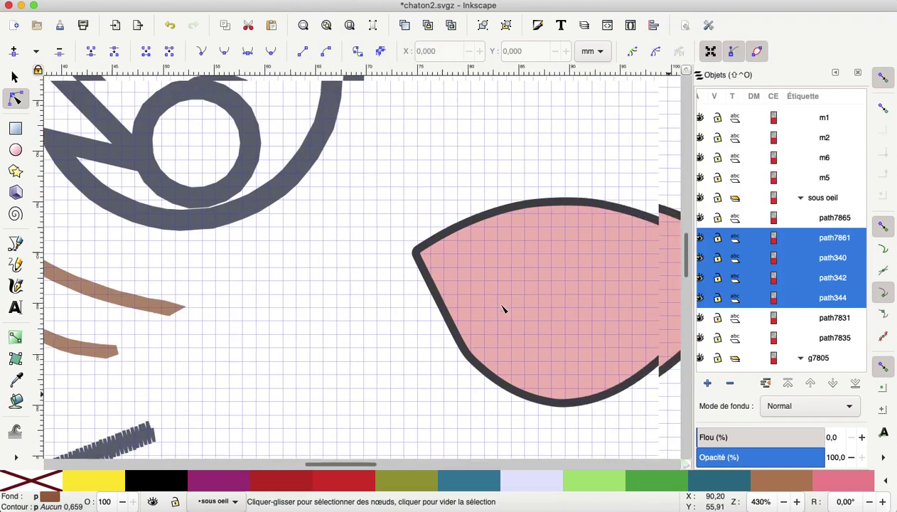
pyautogui.hscroll(10, 501, 308)
pyautogui.hscroll(5, 501, 308)
pyautogui.scroll(-3, 502, 309)
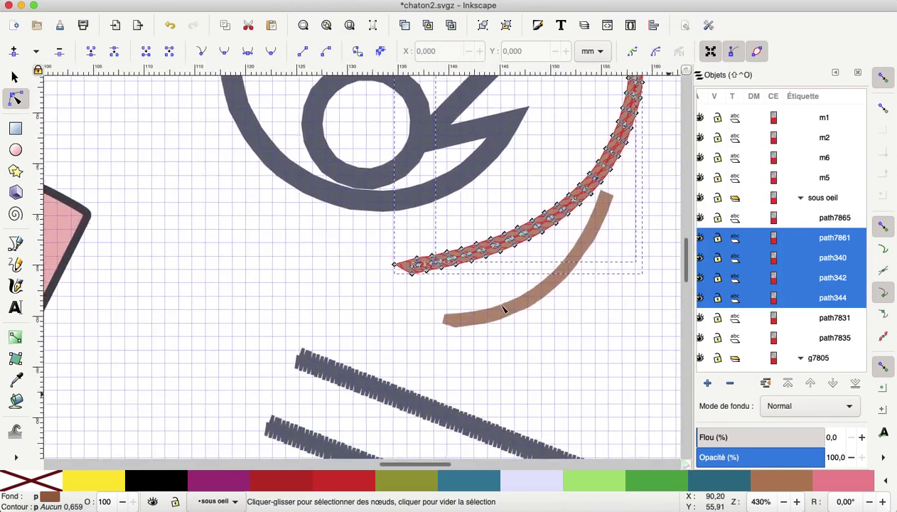
pyautogui.click(827, 266)
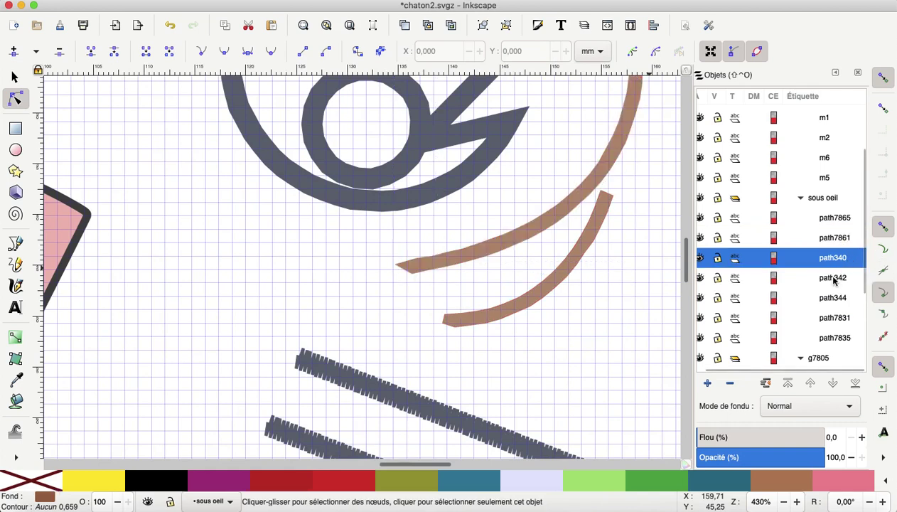
pyautogui.keyDown('shift'); pyautogui.click(835, 278); pyautogui.keyUp('shift')
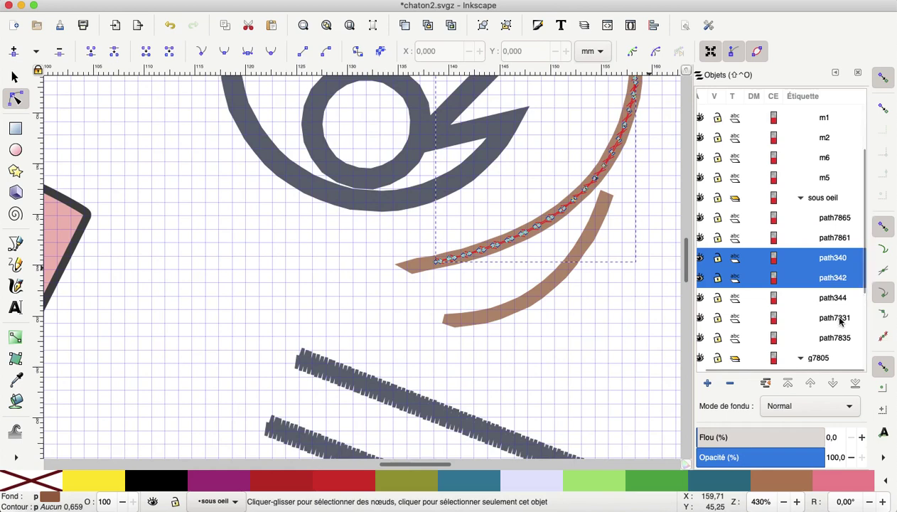
pyautogui.keyDown('shift'); pyautogui.click(835, 299); pyautogui.keyUp('shift')
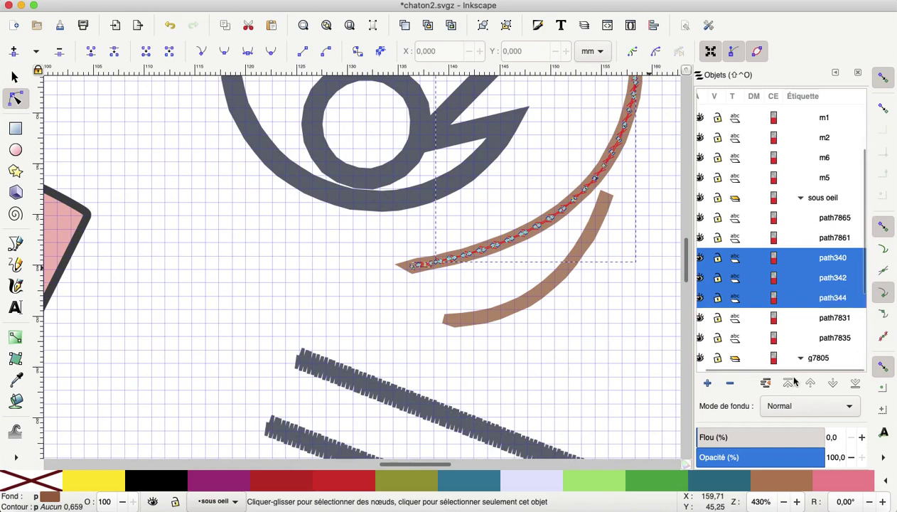
pyautogui.click(728, 382)
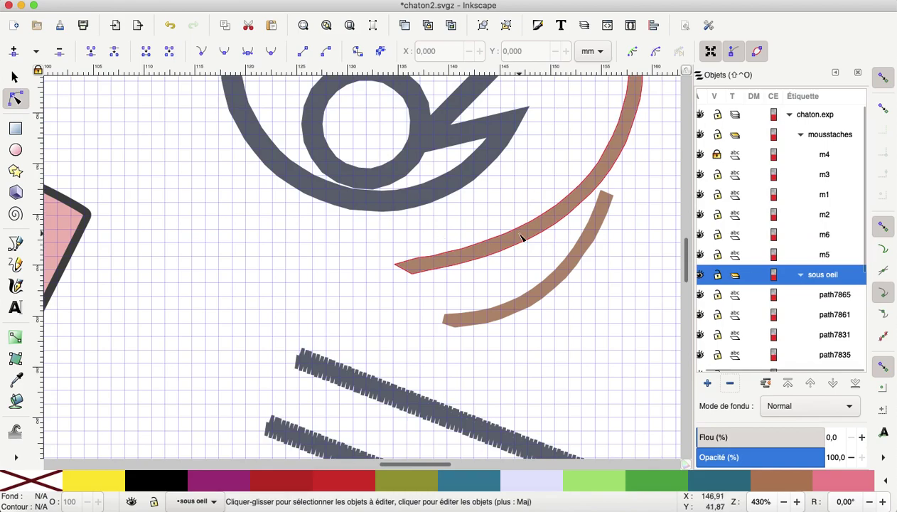
# Step: Select the mouth path bouche and apply Path > Simplify
pyautogui.hscroll(-5, 521, 237)
pyautogui.scroll(3, 521, 237)
pyautogui.hscroll(-2, 521, 238)
pyautogui.scroll(-3, 521, 237)
pyautogui.hscroll(-1, 521, 237)
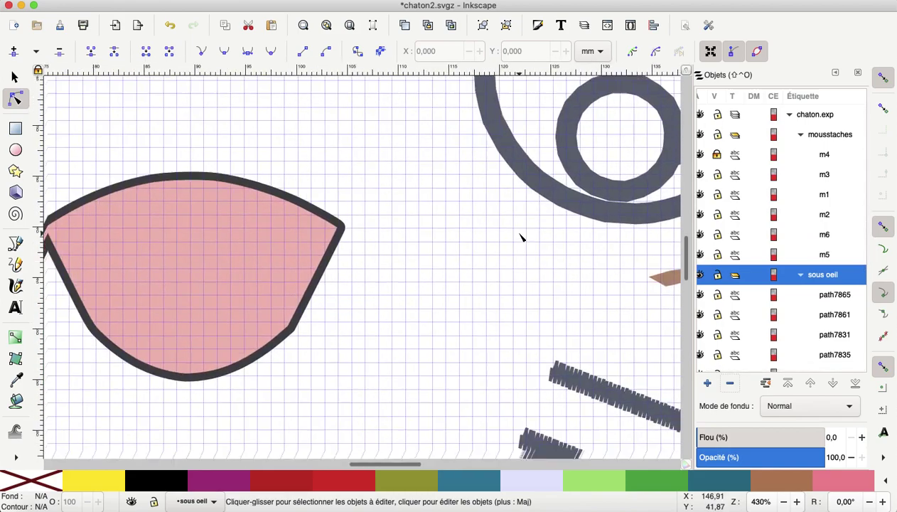
pyautogui.scroll(-2, 521, 236)
pyautogui.scroll(-3, 521, 237)
pyautogui.scroll(-3, 521, 236)
pyautogui.scroll(-4, 521, 237)
pyautogui.hscroll(-2, 521, 237)
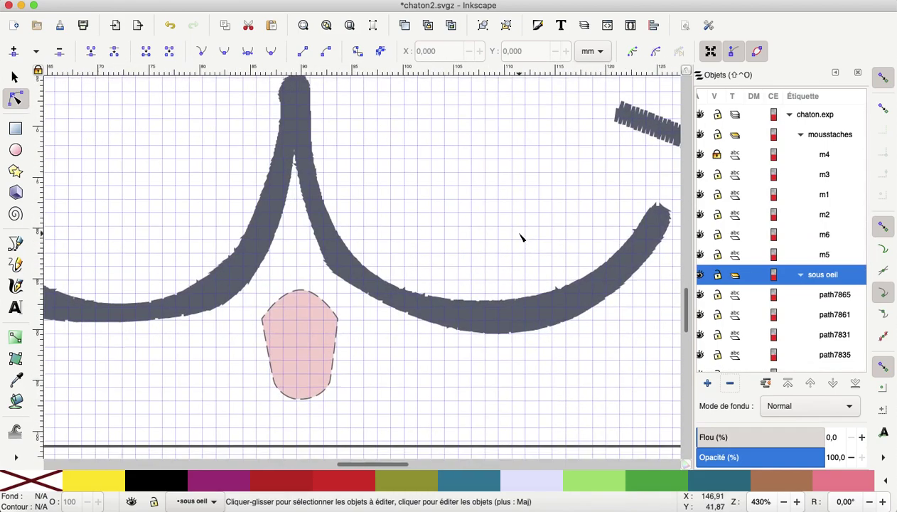
pyautogui.click(283, 146)
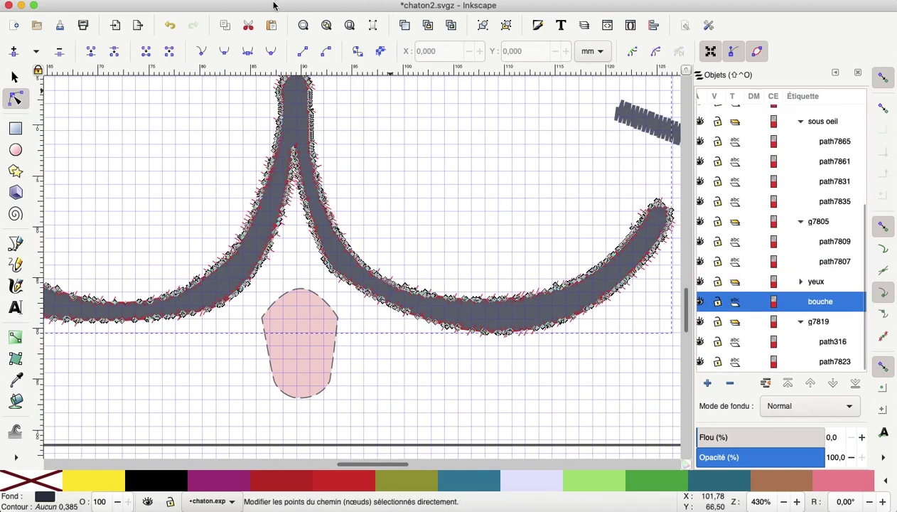
pyautogui.click(300, 1)
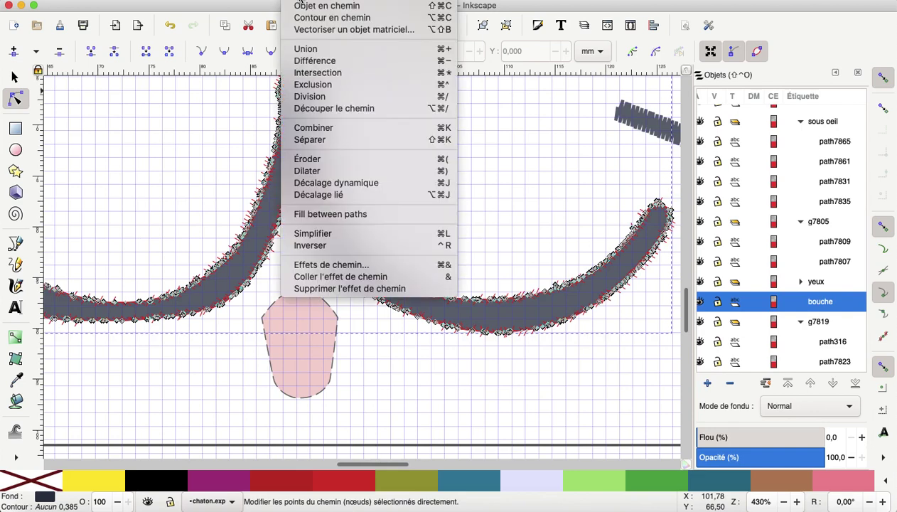
pyautogui.click(319, 238)
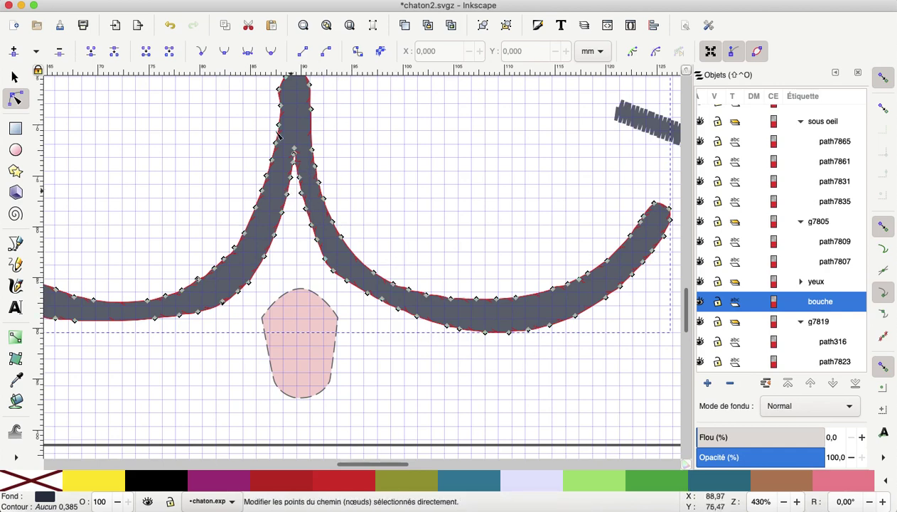
# Step: Simplify the mouth path a second time and reselect it
pyautogui.click(307, 2)
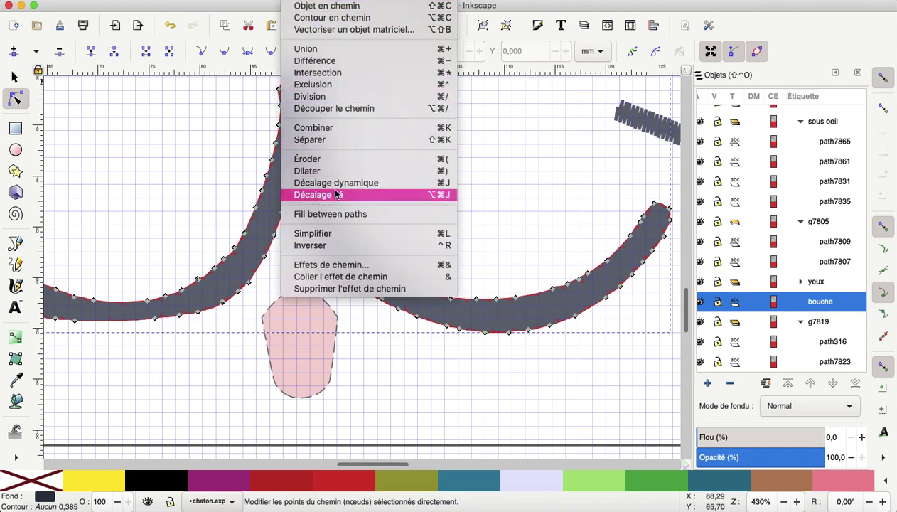
pyautogui.click(338, 235)
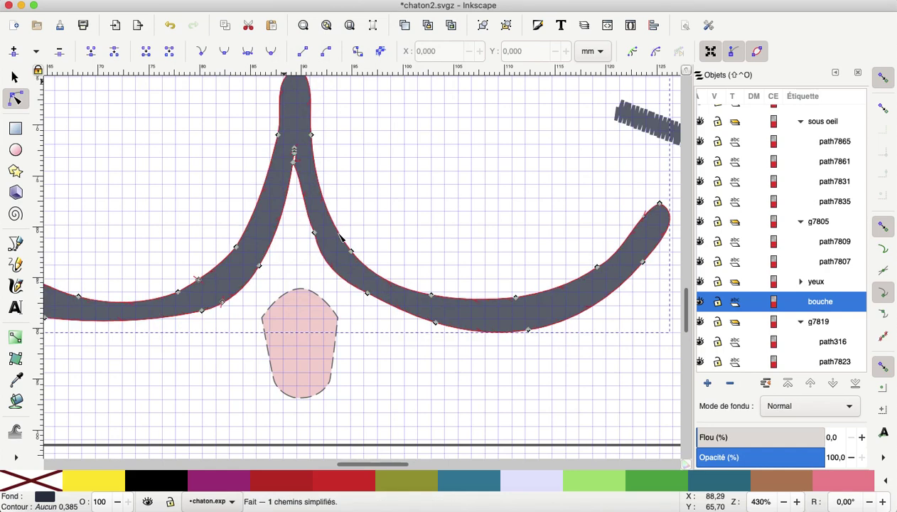
pyautogui.click(362, 134)
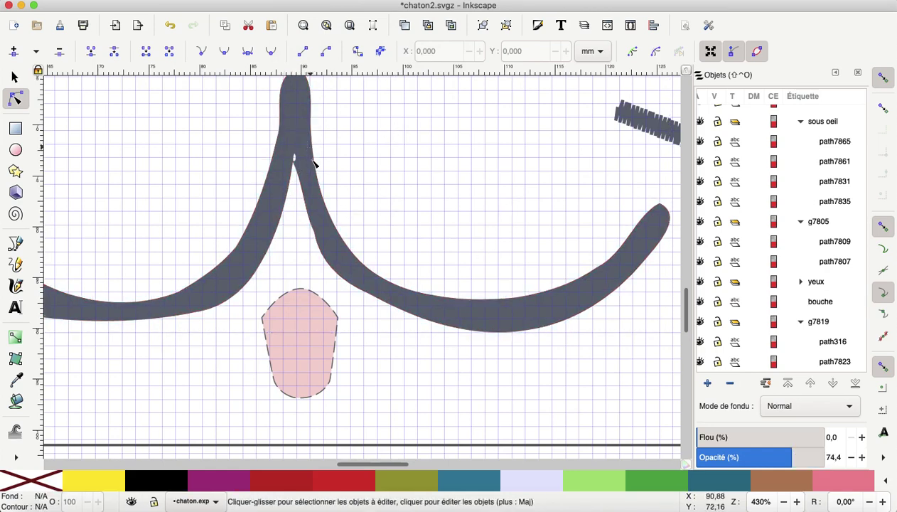
pyautogui.click(306, 192)
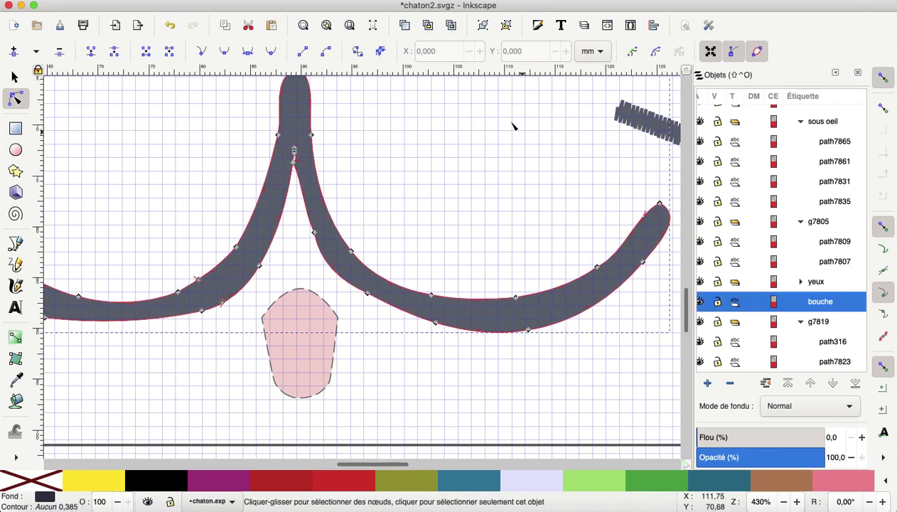
pyautogui.click(304, 1)
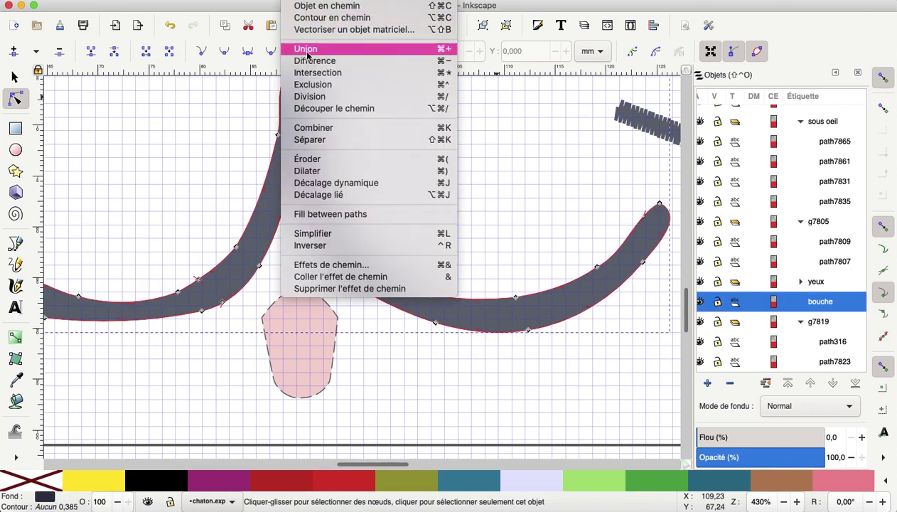
# Step: Separate the mouth path and delete fragments path348 to path356, keeping path7847
pyautogui.click(336, 141)
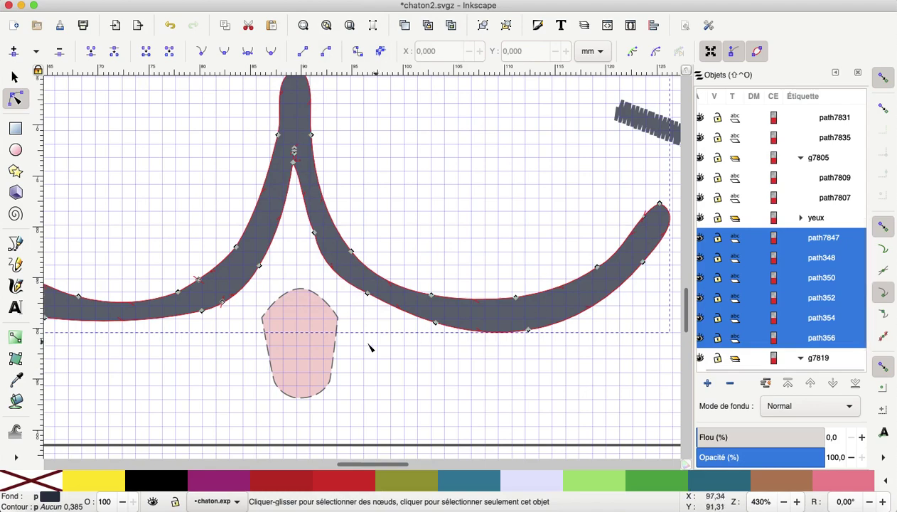
pyautogui.hscroll(-3, 368, 345)
pyautogui.hscroll(-4, 368, 344)
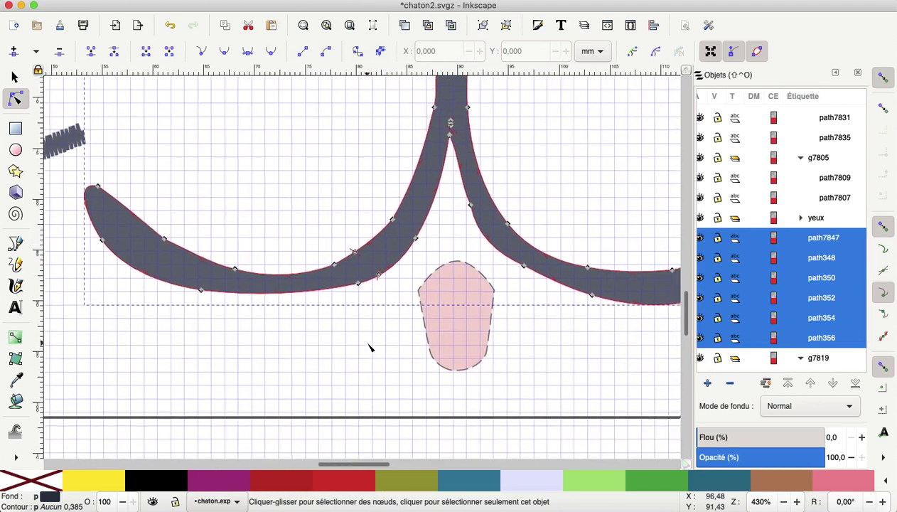
pyautogui.hscroll(3, 370, 346)
pyautogui.hscroll(4, 366, 327)
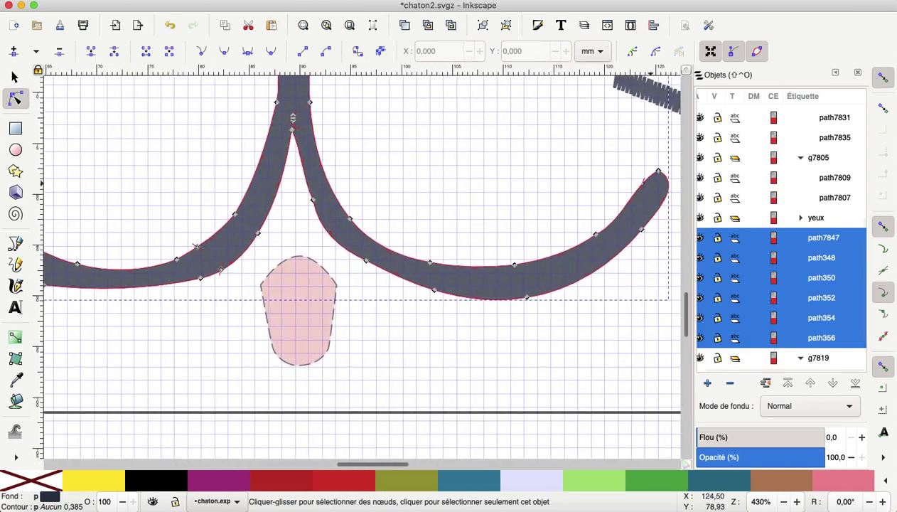
pyautogui.click(817, 259)
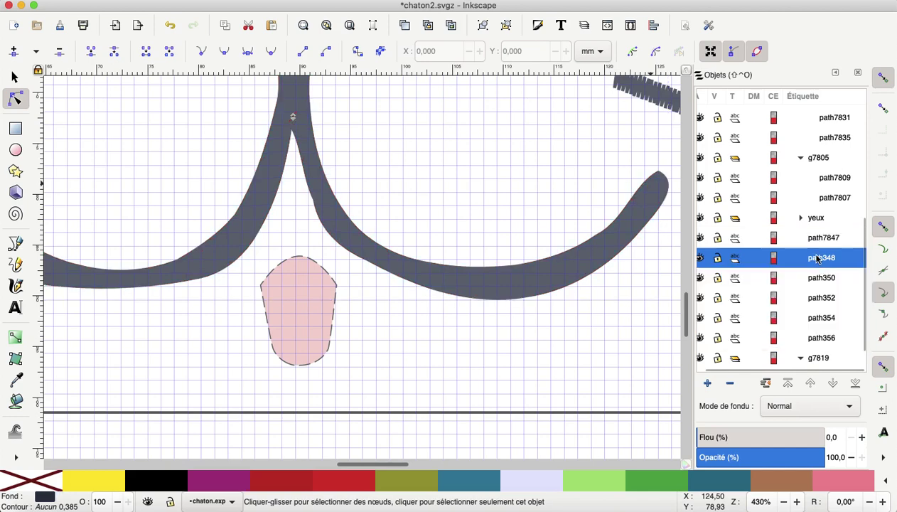
pyautogui.keyDown('shift'); pyautogui.click(825, 339); pyautogui.keyUp('shift')
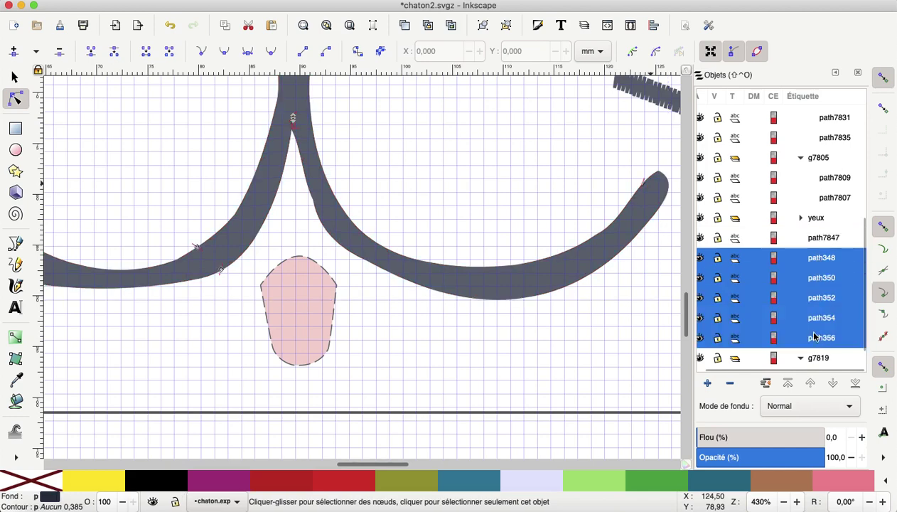
pyautogui.click(730, 385)
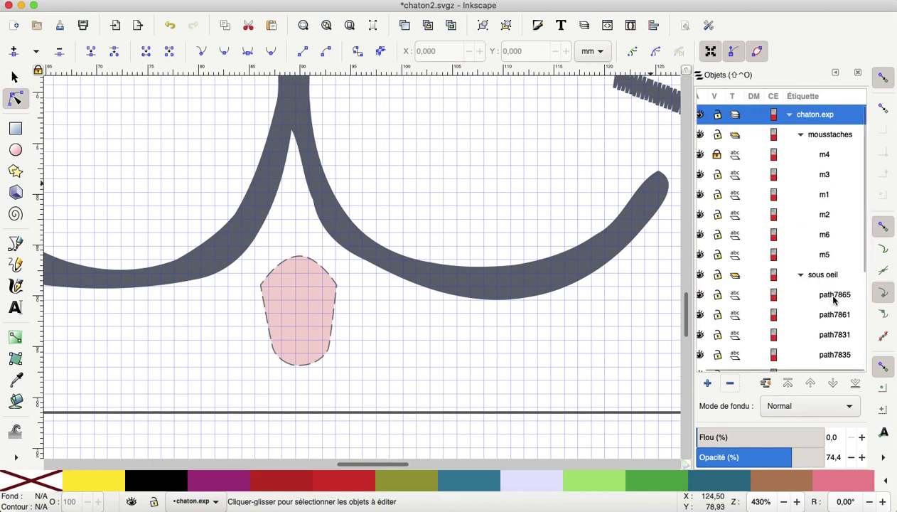
# Step: Collapse the mousstaches and sous oeil groups and rename path7847 to 'bouche'
pyautogui.click(801, 135)
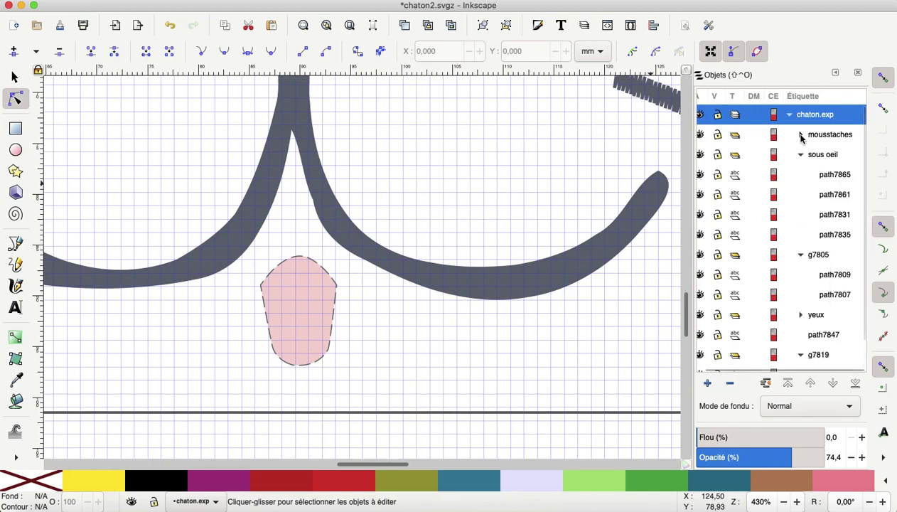
pyautogui.click(800, 155)
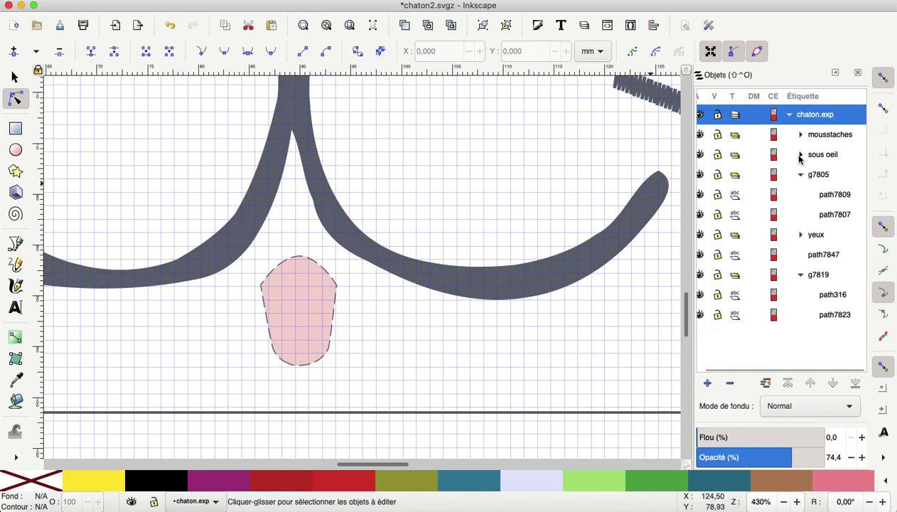
pyautogui.click(829, 259)
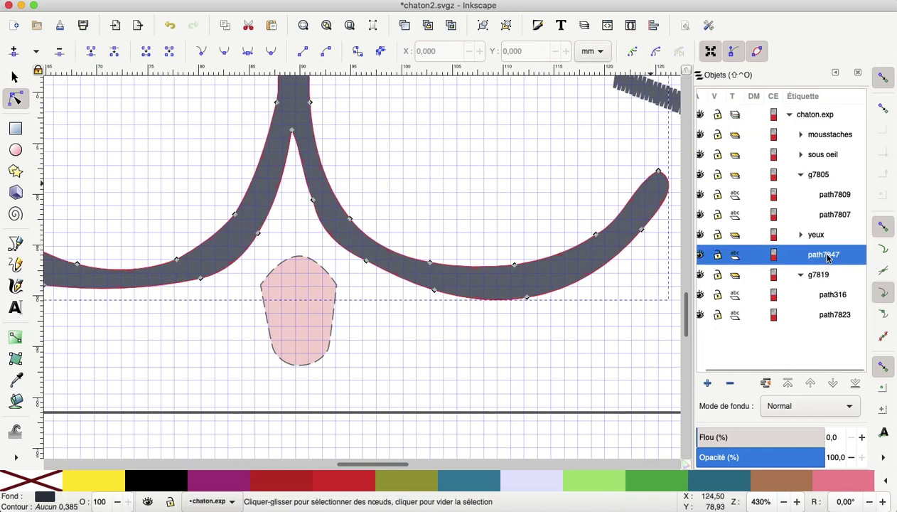
pyautogui.rightClick(829, 258)
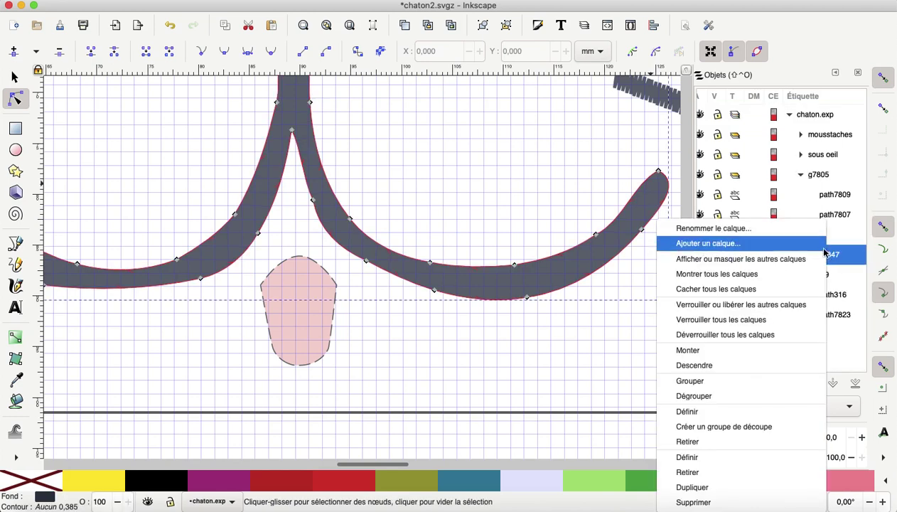
pyautogui.doubleClick(835, 255)
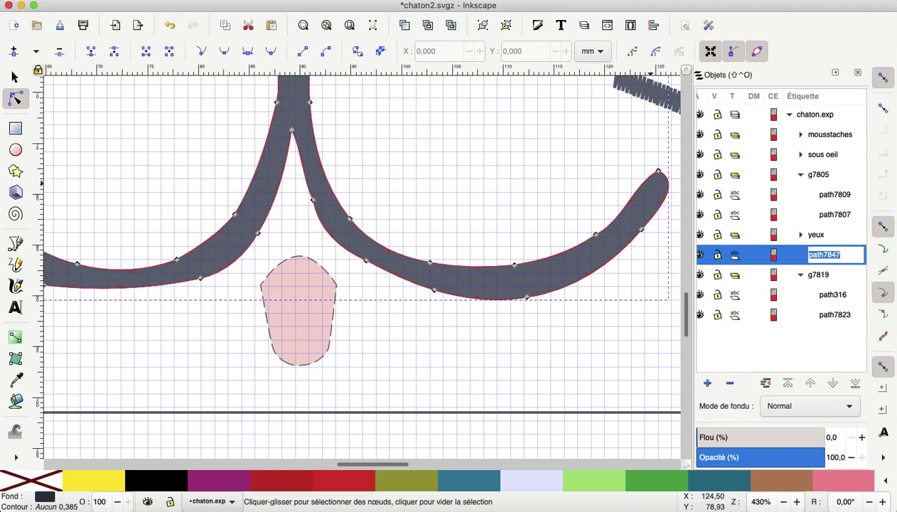
pyautogui.write('bouche')
pyautogui.press('Return')
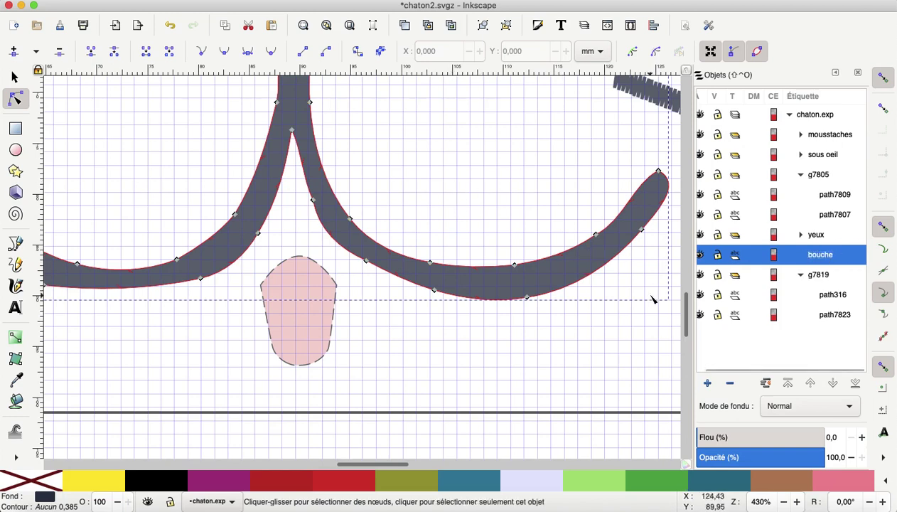
# Step: Select the middle whisker m5 on the canvas
pyautogui.scroll(2, 495, 378)
pyautogui.hscroll(-4, 495, 378)
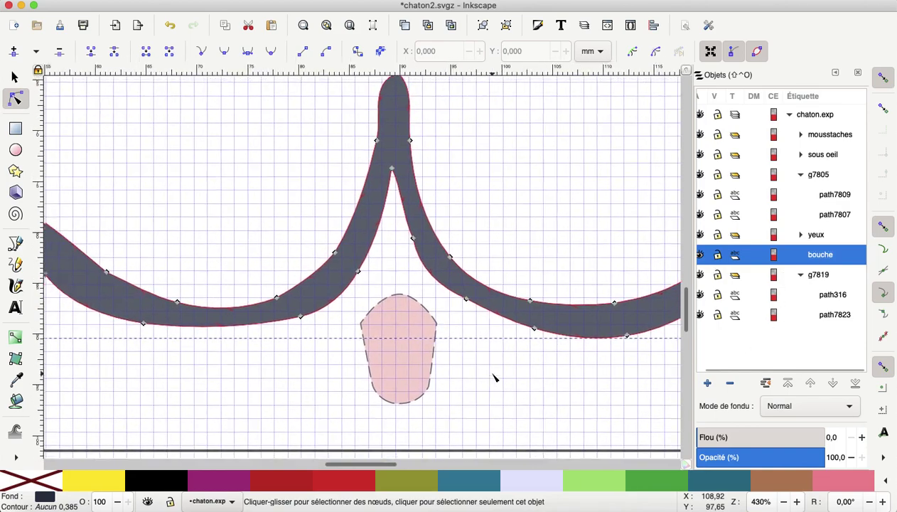
pyautogui.hscroll(-3, 495, 378)
pyautogui.hscroll(-1, 496, 378)
pyautogui.hscroll(-4, 496, 378)
pyautogui.scroll(1, 495, 378)
pyautogui.hscroll(-1, 495, 378)
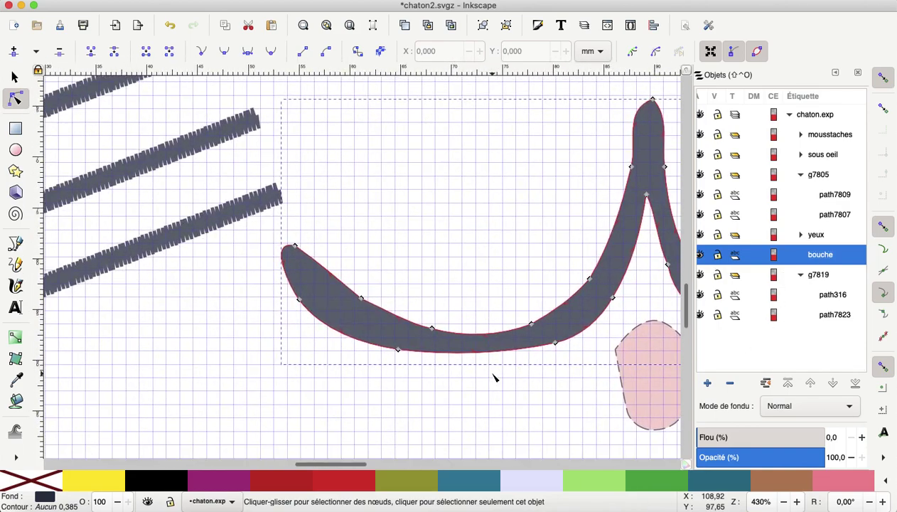
pyautogui.hscroll(-3, 495, 378)
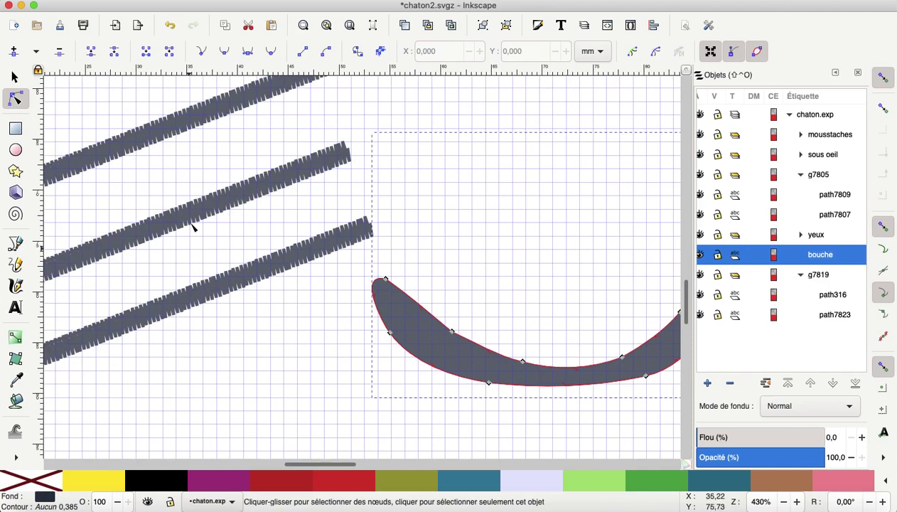
pyautogui.click(195, 223)
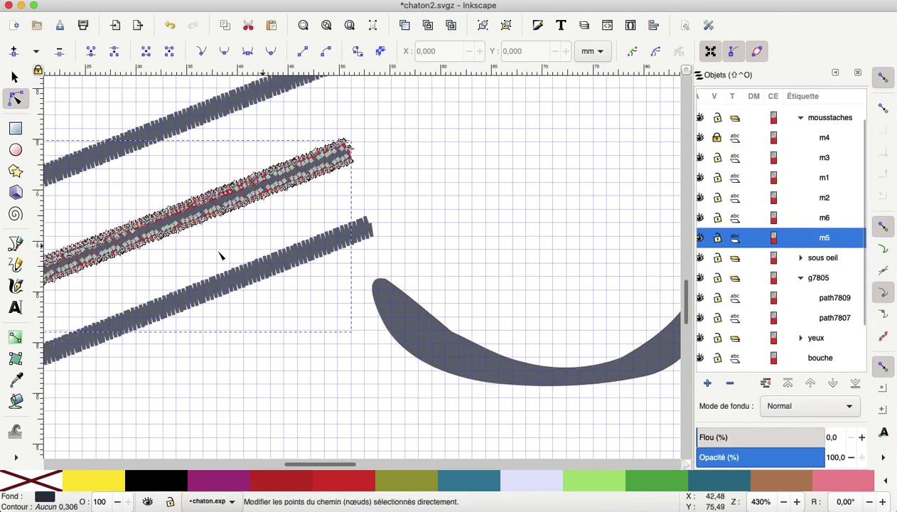
pyautogui.hscroll(-3, 237, 248)
pyautogui.scroll(1, 236, 248)
pyautogui.hscroll(-1, 237, 248)
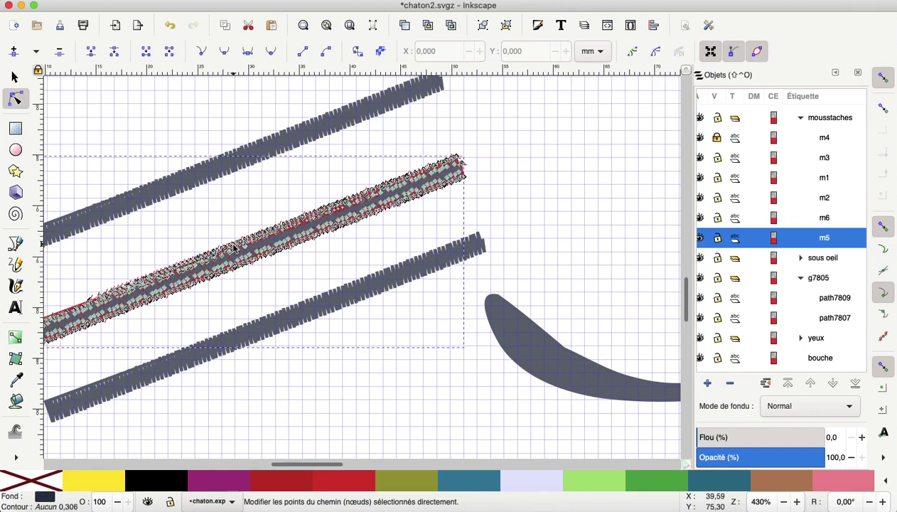
# Step: Zoom in to inspect the whisker's jagged edges, then select the bottom whisker m4
pyautogui.press('+')
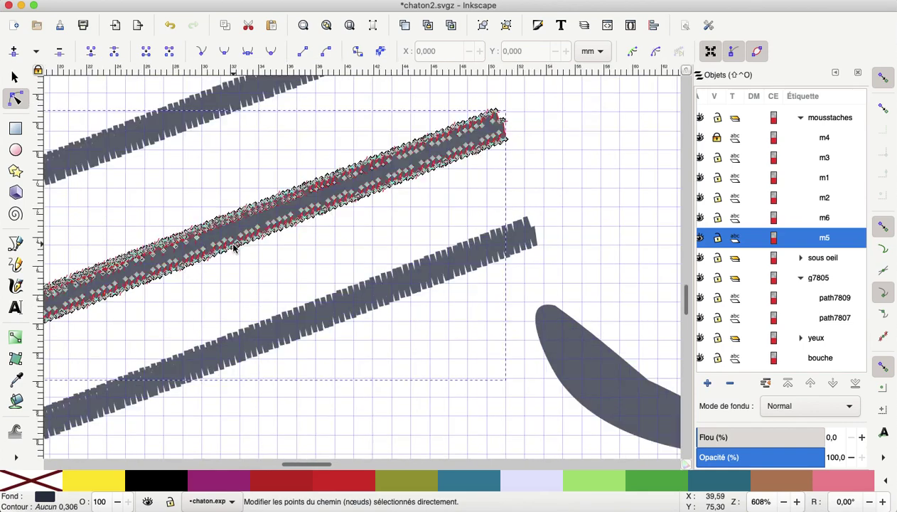
pyautogui.press('+')
pyautogui.press('+')
pyautogui.press('+')
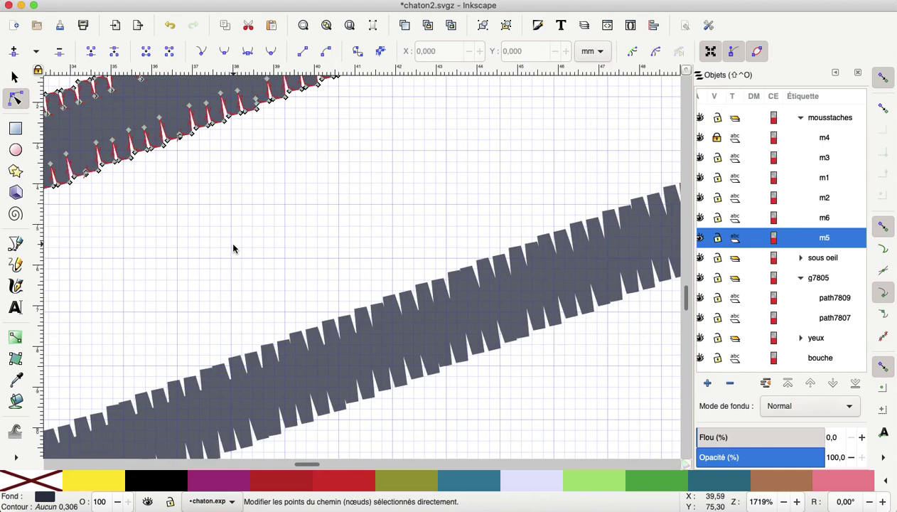
pyautogui.scroll(2, 234, 248)
pyautogui.scroll(2, 256, 228)
pyautogui.scroll(1, 277, 213)
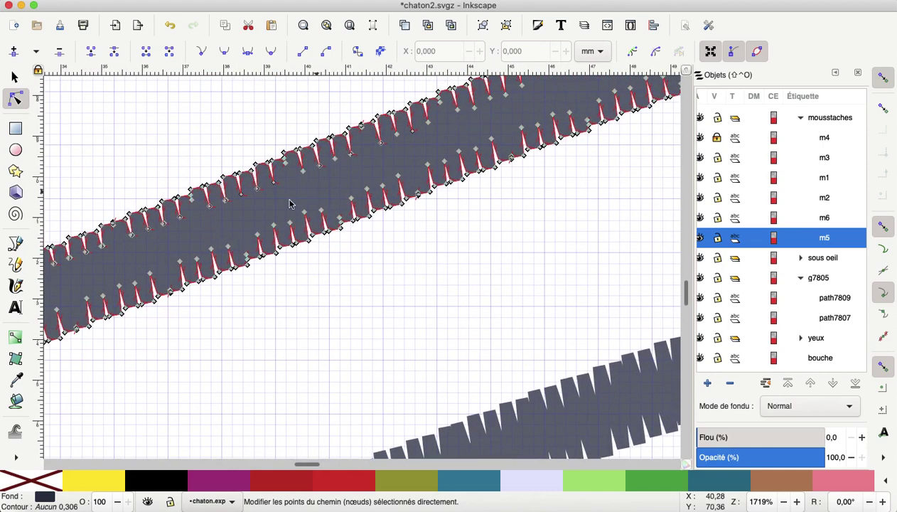
pyautogui.hscroll(2, 371, 247)
pyautogui.hscroll(2, 371, 246)
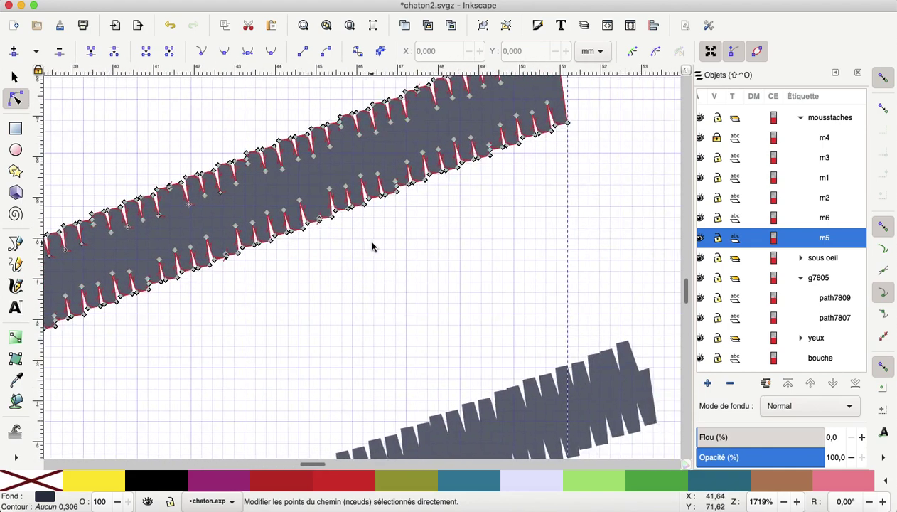
pyautogui.hscroll(1, 371, 247)
pyautogui.scroll(4, 371, 247)
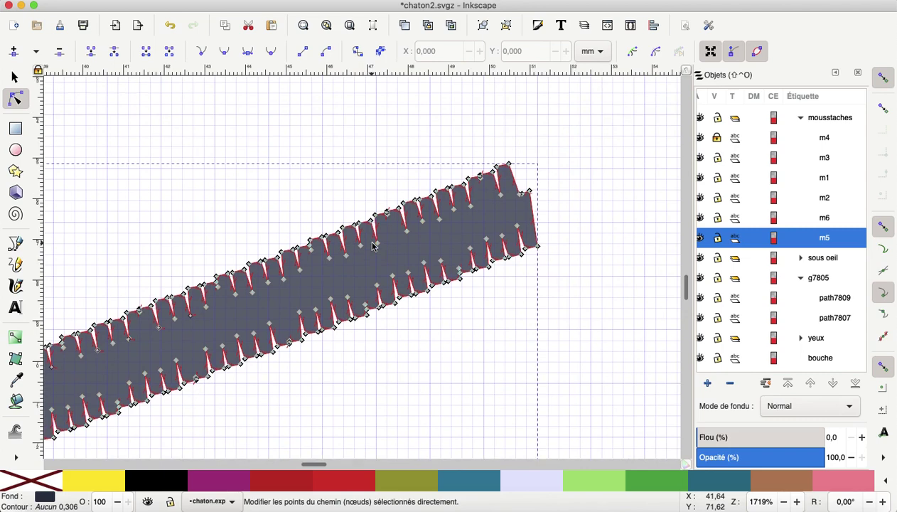
pyautogui.scroll(-1, 372, 245)
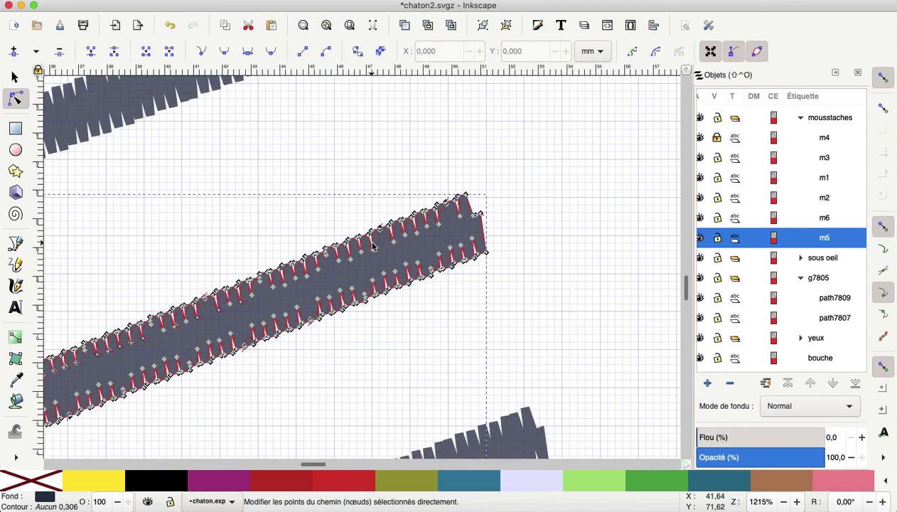
pyautogui.scroll(-1, 372, 245)
pyautogui.scroll(-1, 372, 245)
pyautogui.scroll(-1, 372, 246)
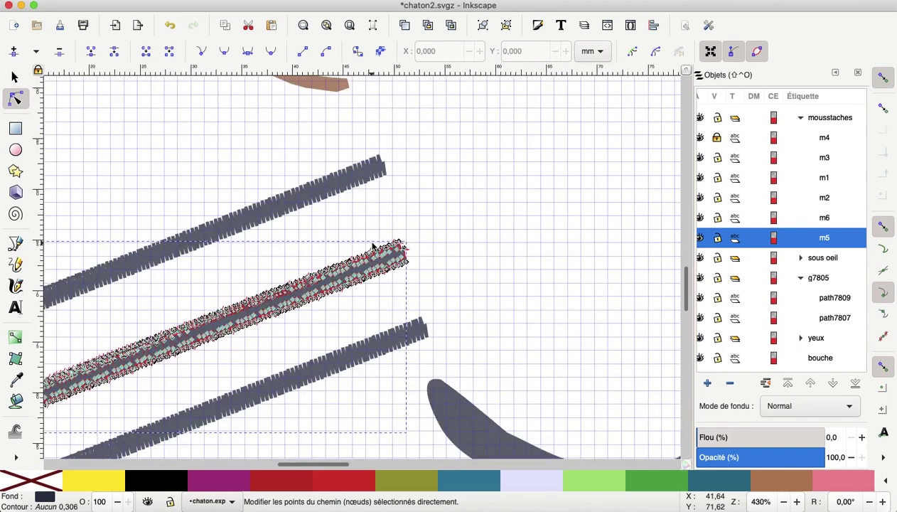
pyautogui.scroll(-1, 372, 246)
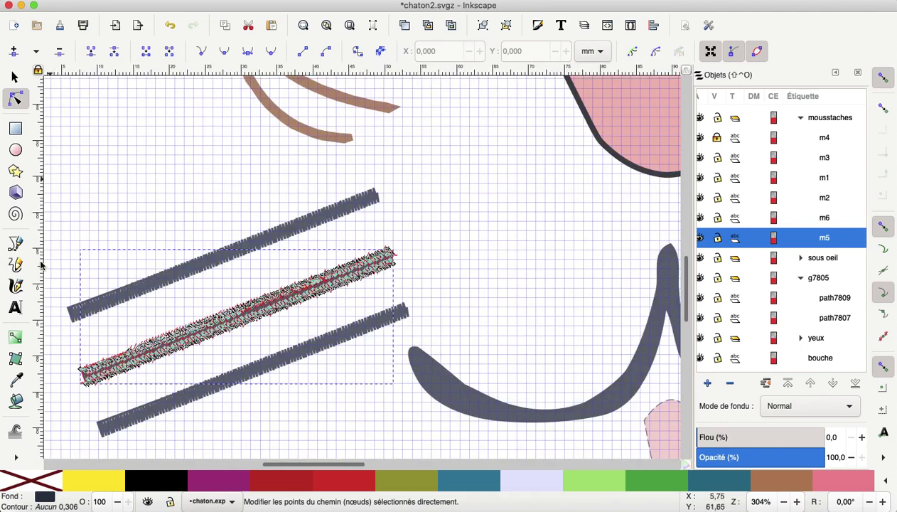
pyautogui.click(504, 233)
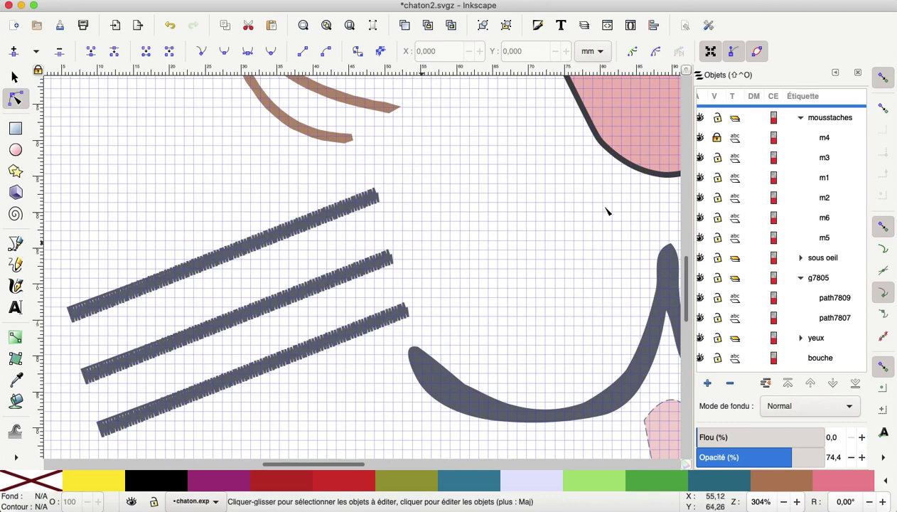
pyautogui.click(820, 142)
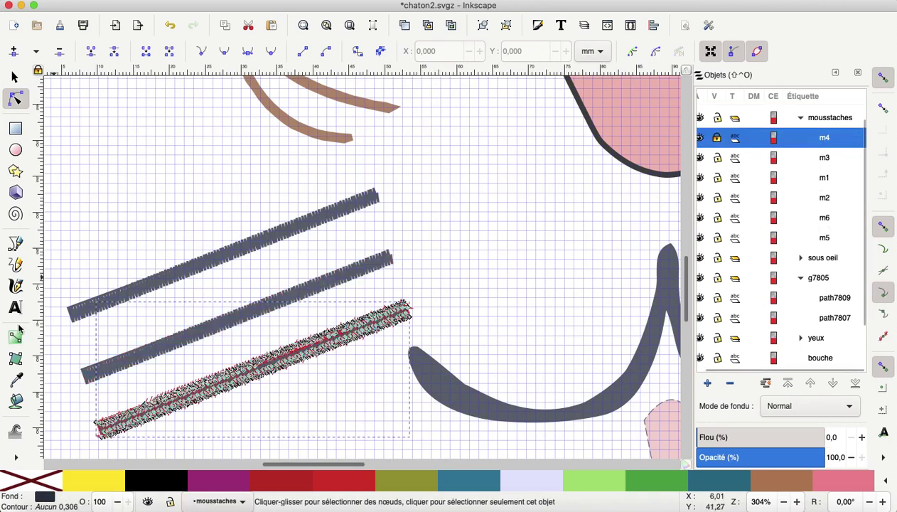
# Step: Draw a straight Bezier line between both ends of the bottom whisker
pyautogui.click(16, 244)
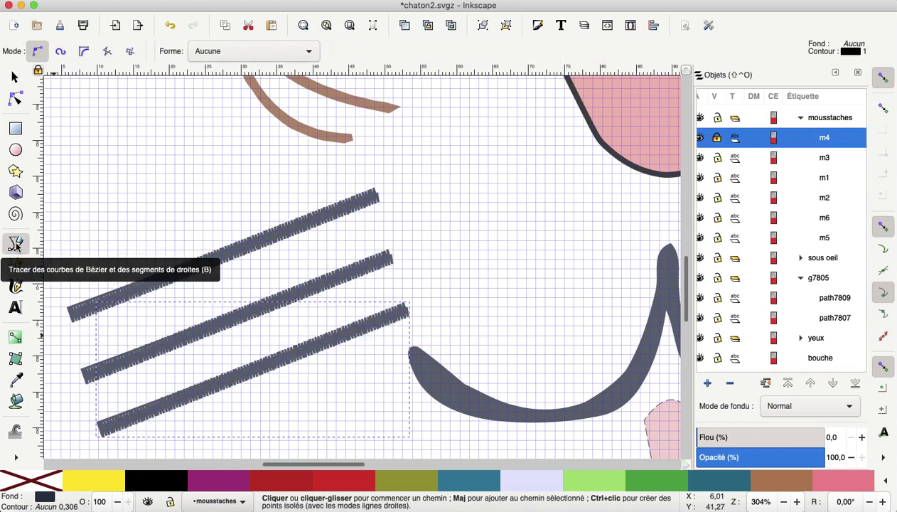
pyautogui.click(407, 309)
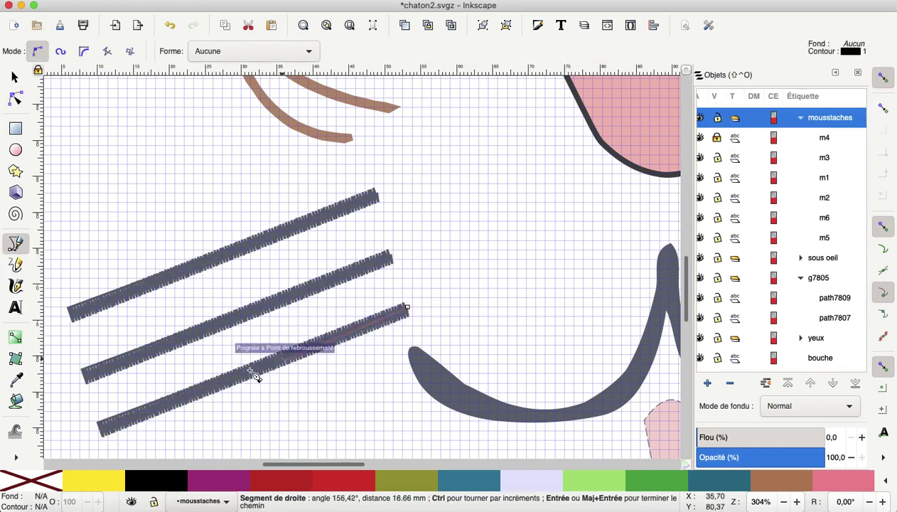
pyautogui.click(103, 432)
pyautogui.press('Return')
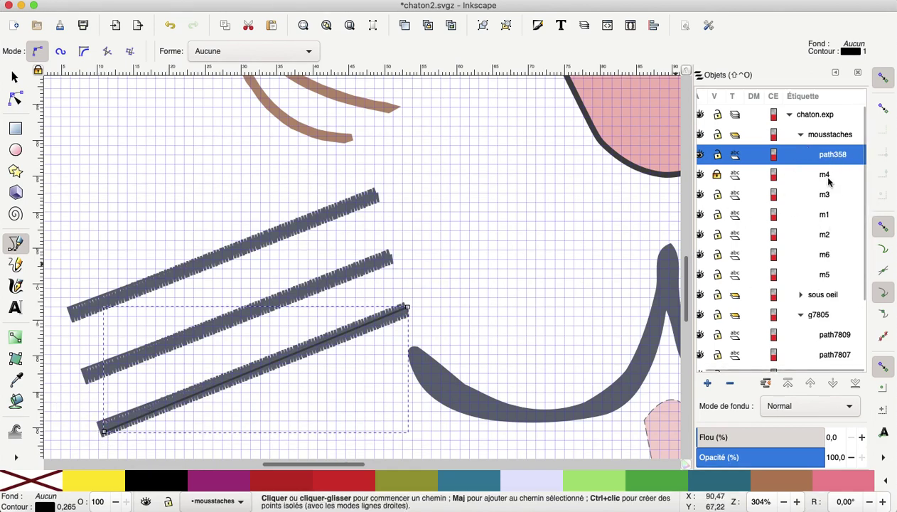
# Step: Select the old textured whisker m4 in the Objects panel and delete it
pyautogui.click(824, 178)
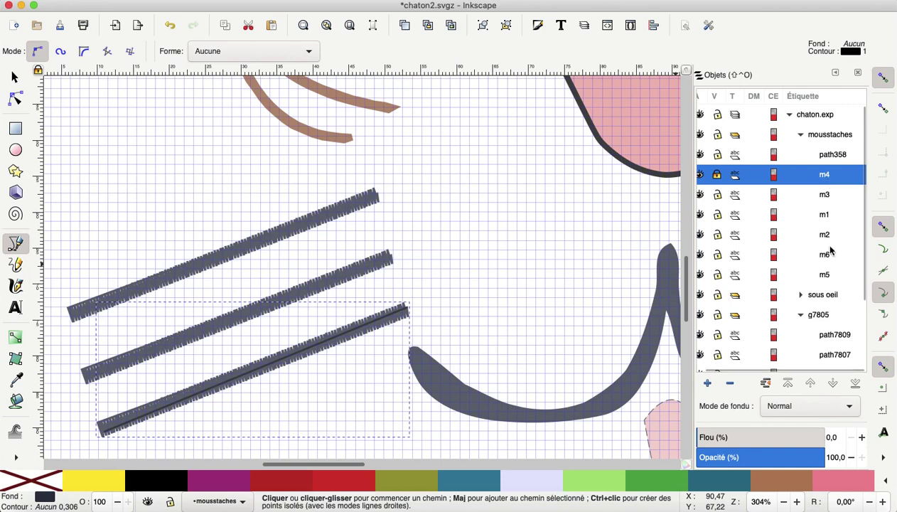
pyautogui.click(825, 216)
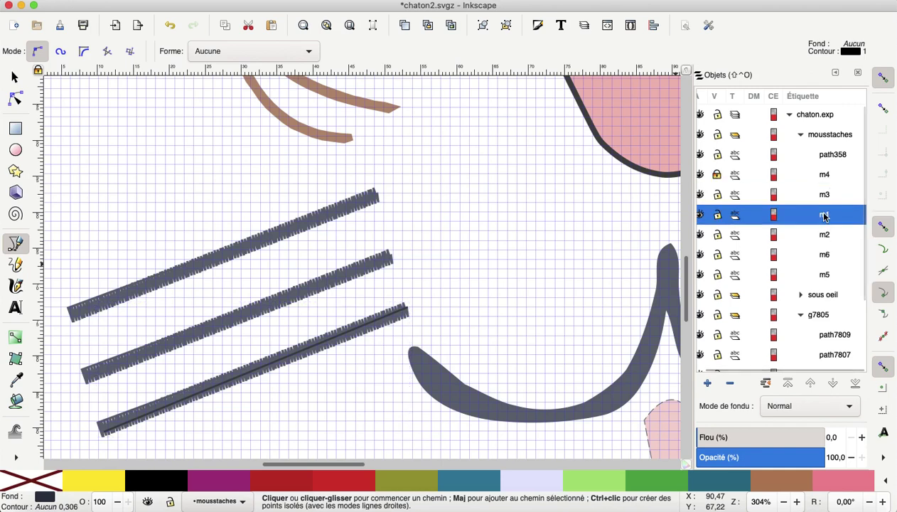
pyautogui.click(17, 100)
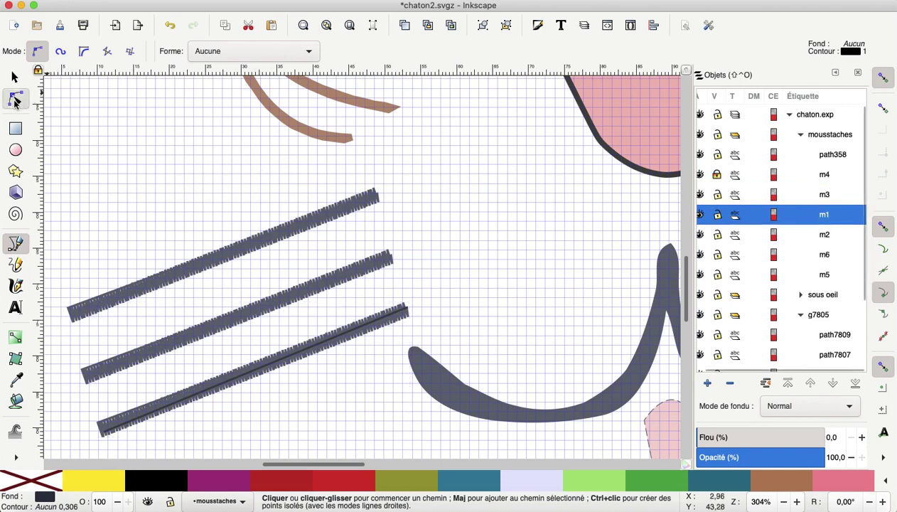
pyautogui.click(825, 175)
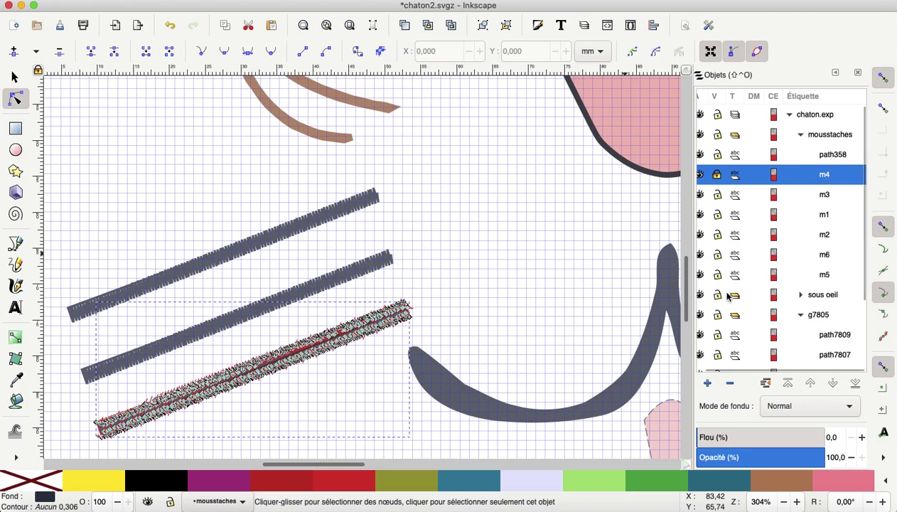
pyautogui.click(729, 383)
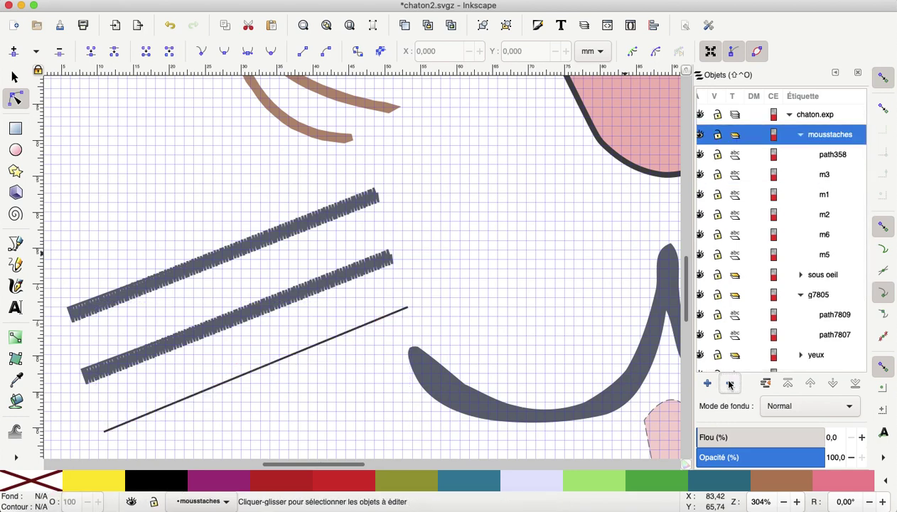
# Step: Bend the new line path358 into a downward curve and set its stroke width to 3
pyautogui.click(262, 371)
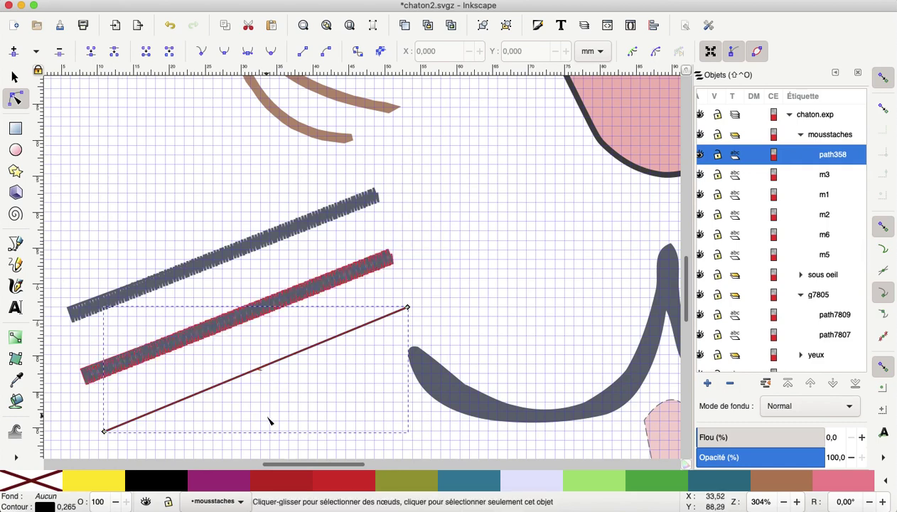
pyautogui.moveTo(277, 363); pyautogui.dragTo(249, 389)
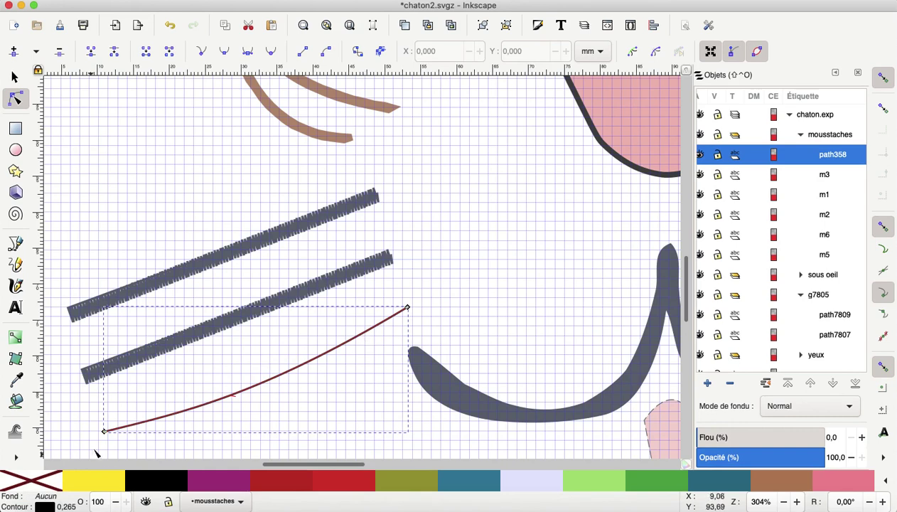
pyautogui.rightClick(66, 506)
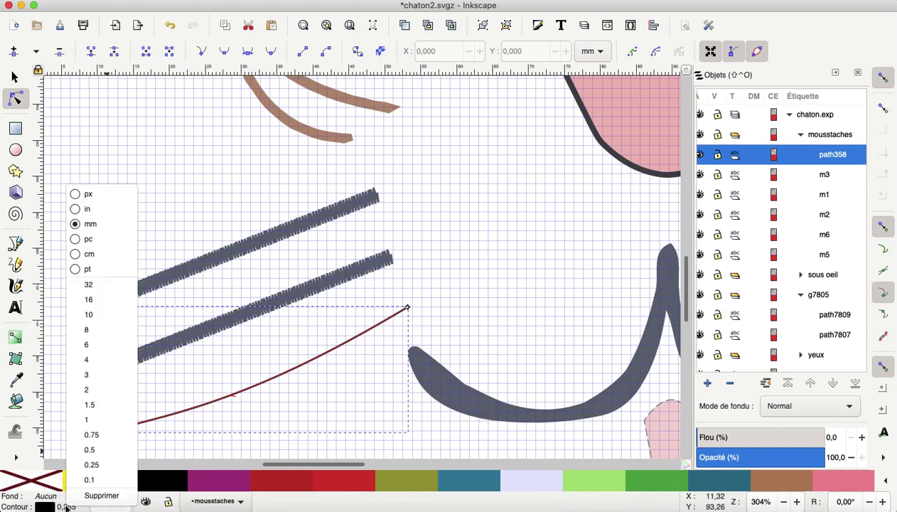
pyautogui.click(97, 376)
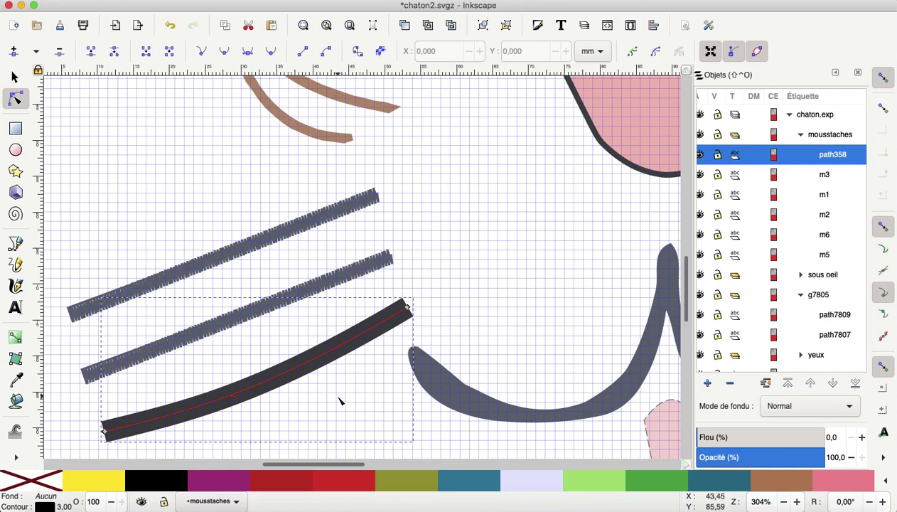
# Step: Delete the straight whiskers m6 and m5
pyautogui.click(334, 211)
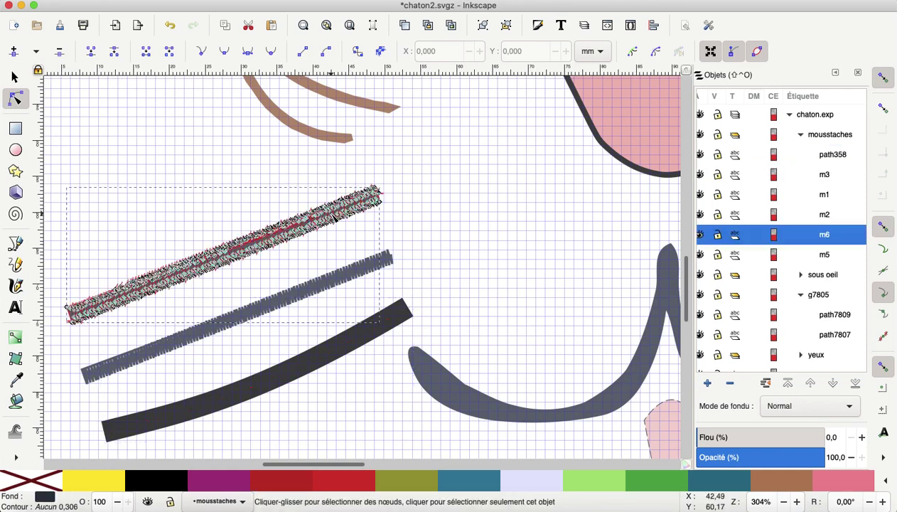
pyautogui.keyDown('shift'); pyautogui.click(321, 294); pyautogui.keyUp('shift')
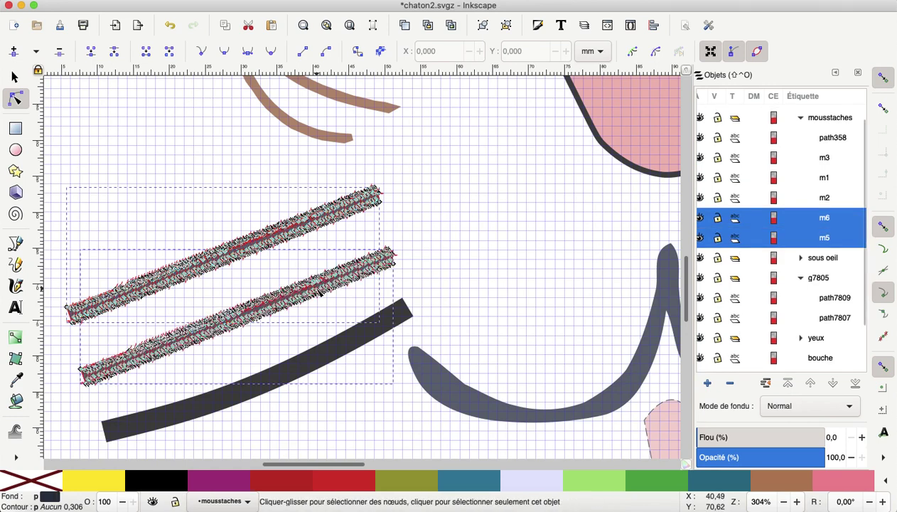
pyautogui.click(730, 383)
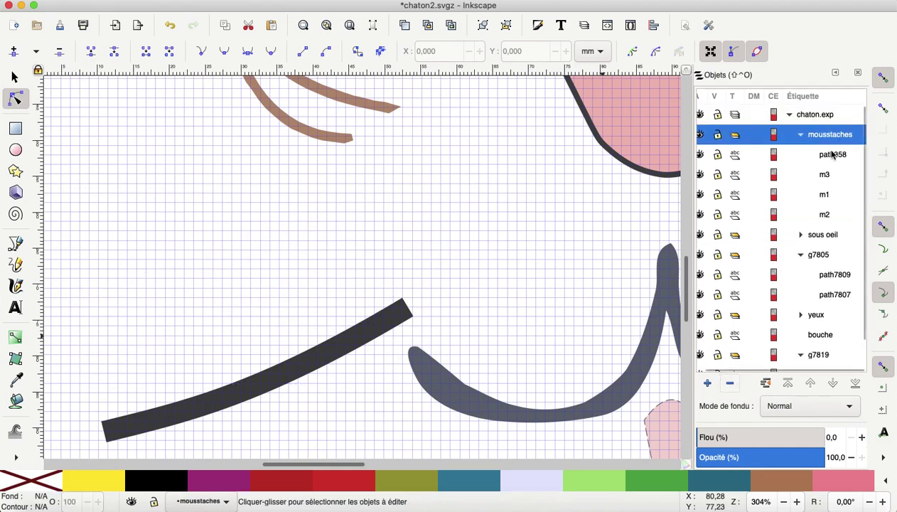
# Step: Duplicate the curved whisker path358 twice, creating path360 and path362
pyautogui.click(834, 155)
pyautogui.rightClick(832, 157)
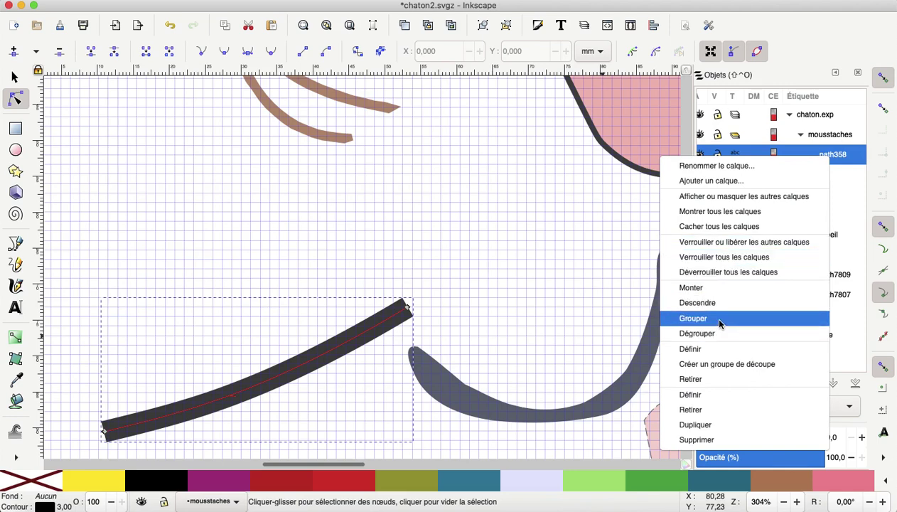
pyautogui.click(707, 425)
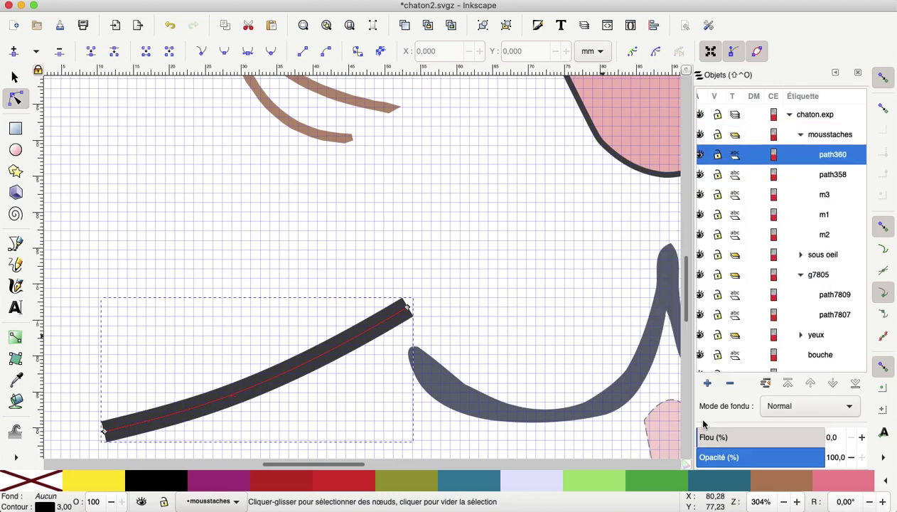
pyautogui.rightClick(829, 158)
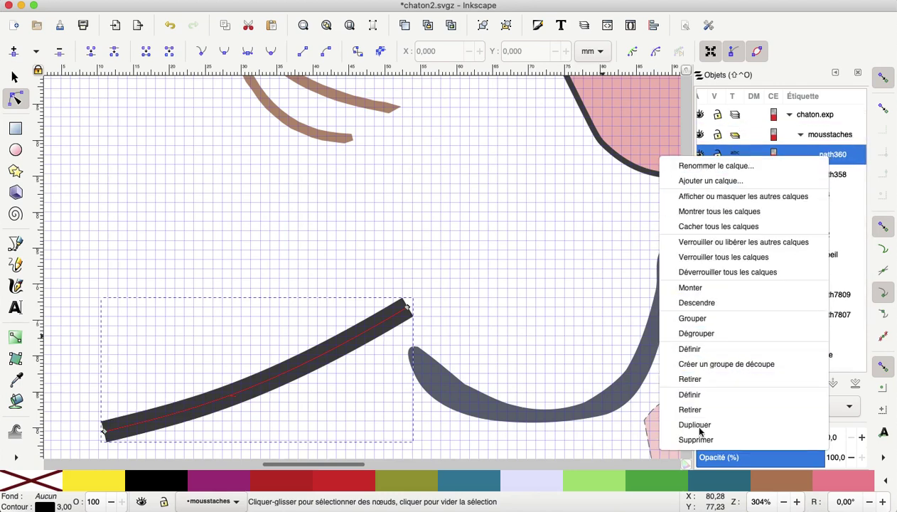
pyautogui.click(695, 424)
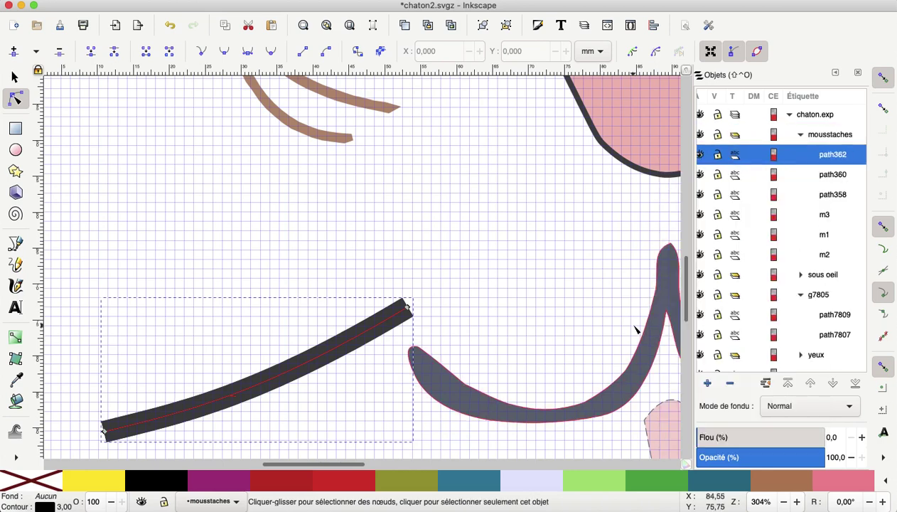
# Step: Drag path362 and path360 upward above path358 so three curved whiskers stack
pyautogui.click(15, 78)
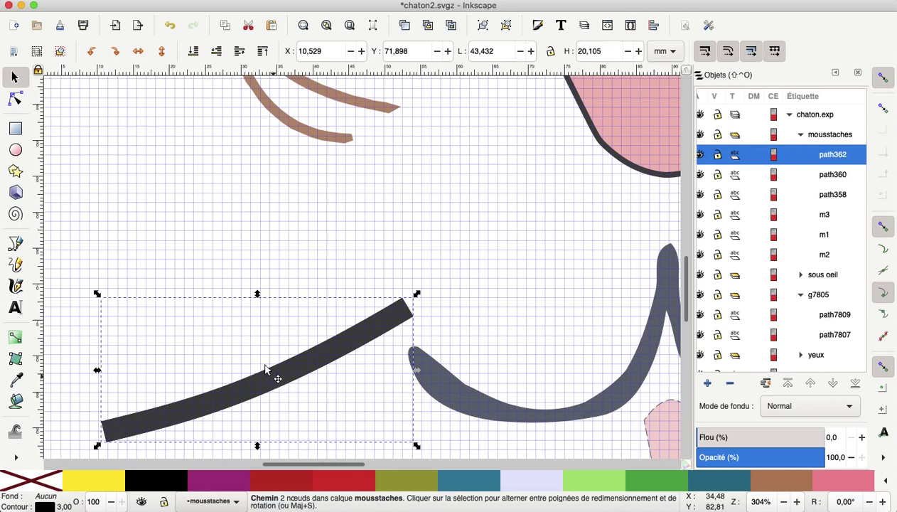
pyautogui.moveTo(265, 369); pyautogui.dragTo(237, 276)
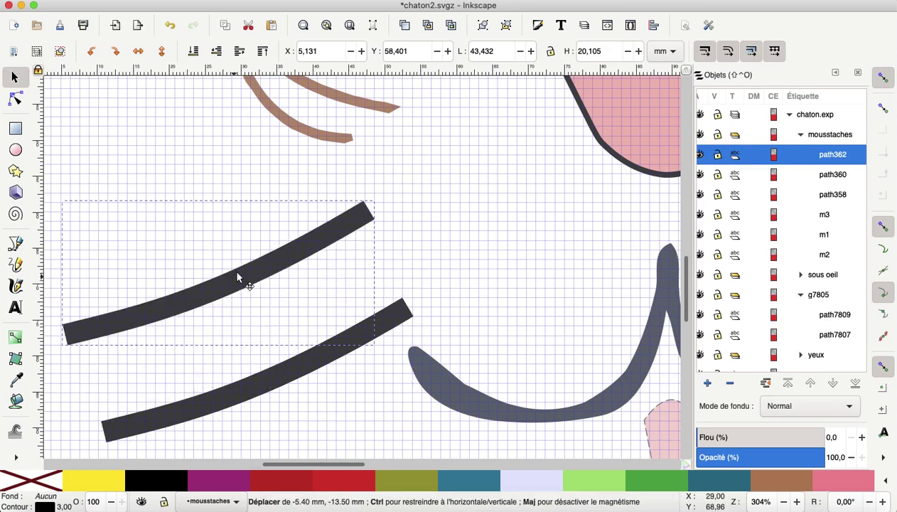
pyautogui.moveTo(237, 277); pyautogui.dragTo(244, 307)
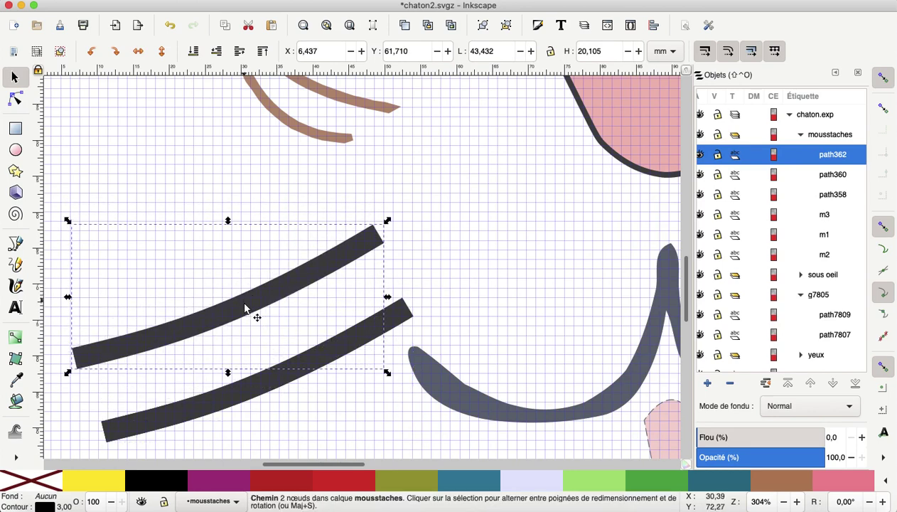
pyautogui.click(270, 395)
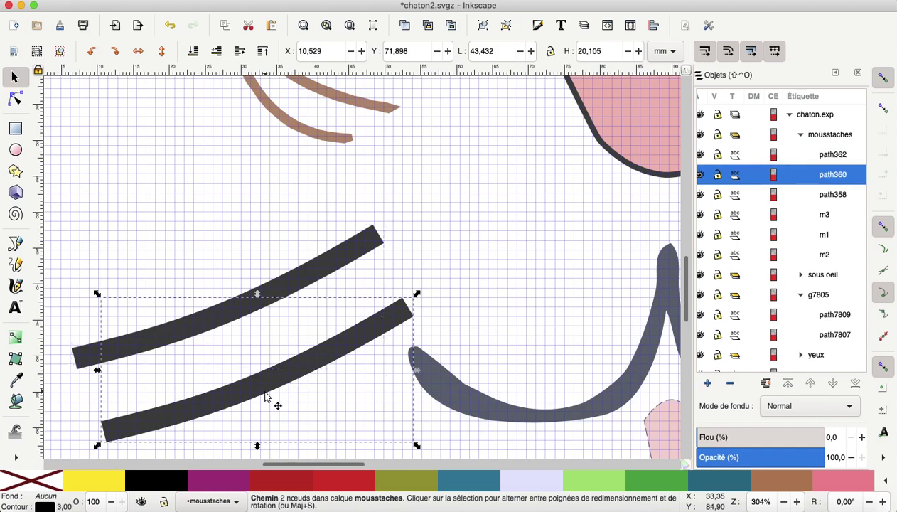
pyautogui.moveTo(314, 367); pyautogui.dragTo(248, 303)
pyautogui.moveTo(234, 242)
pyautogui.mouseDown()
pyautogui.moveTo(248, 208)
pyautogui.moveTo(271, 287)
pyautogui.moveTo(262, 296)
pyautogui.mouseUp()
pyautogui.click(262, 296)
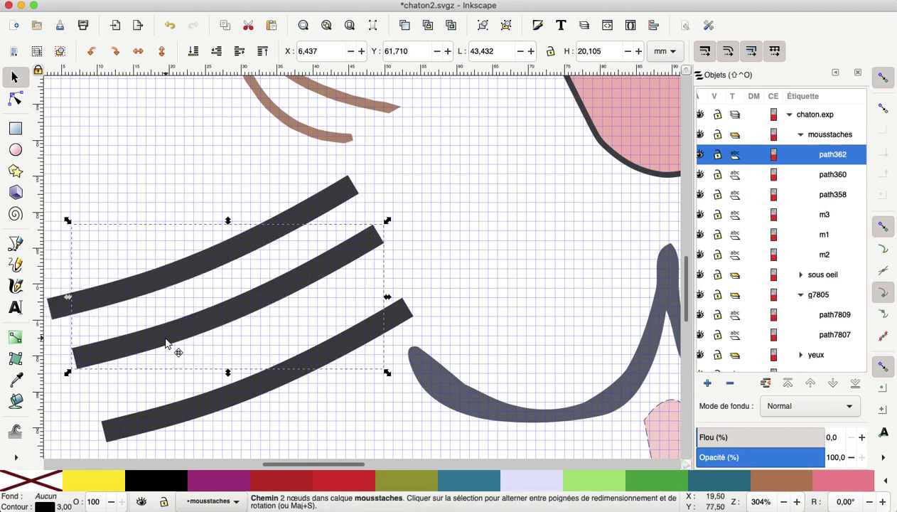
pyautogui.moveTo(166, 342); pyautogui.dragTo(161, 364)
pyautogui.click(15, 99)
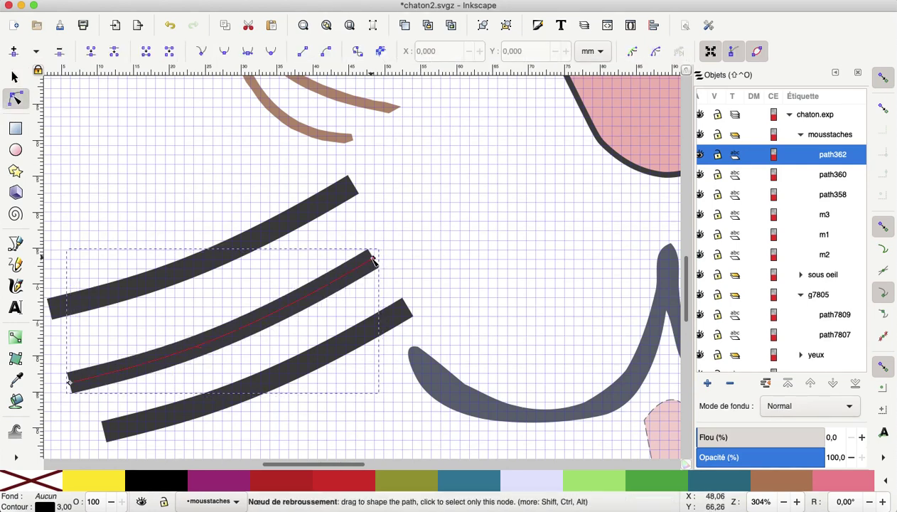
# Step: Move the end nodes of the middle and top whiskers so they curve and fan out
pyautogui.moveTo(371, 258); pyautogui.dragTo(384, 266)
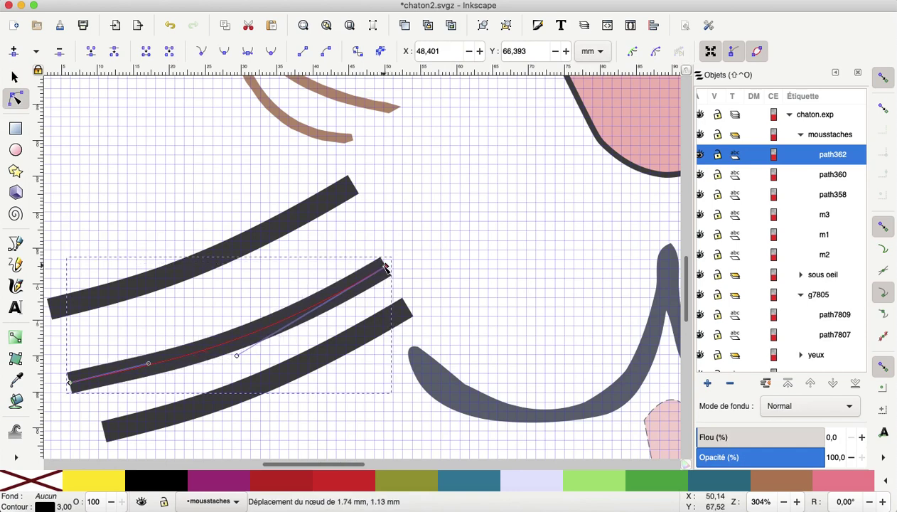
pyautogui.click(353, 185)
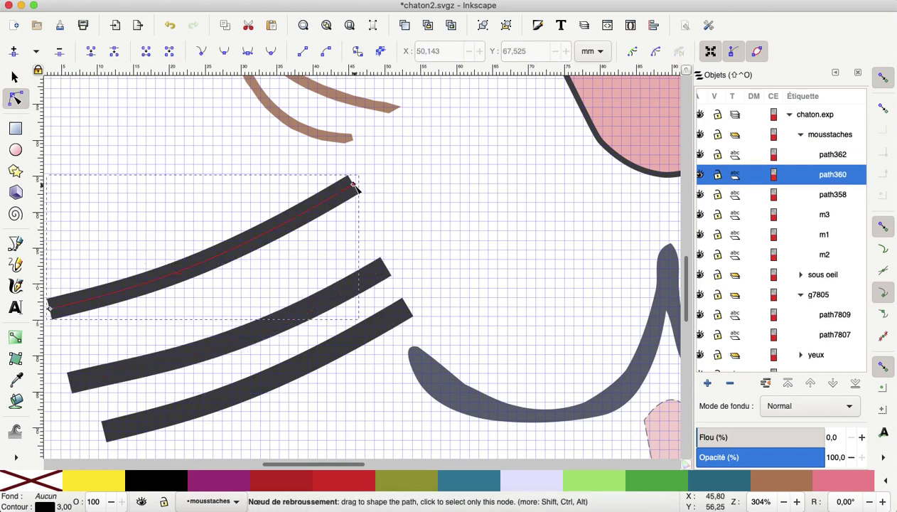
pyautogui.moveTo(353, 184); pyautogui.dragTo(374, 221)
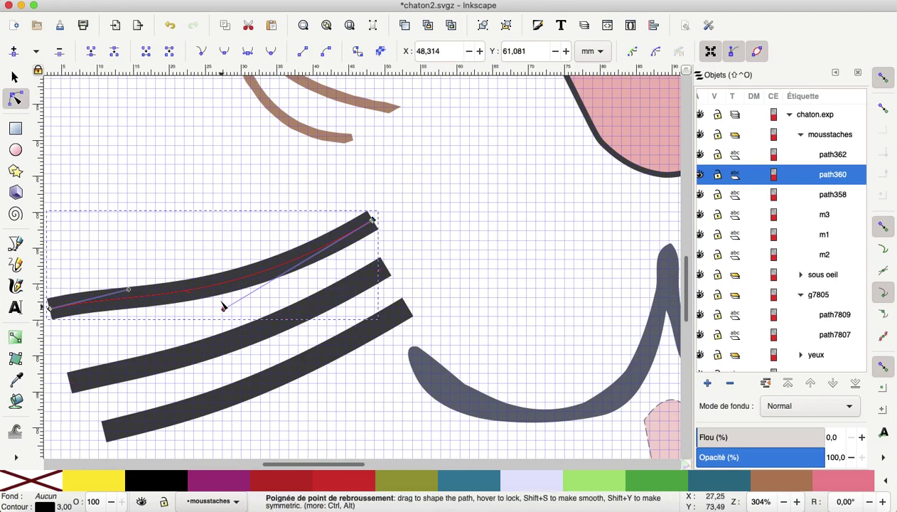
pyautogui.moveTo(223, 306); pyautogui.dragTo(221, 299)
pyautogui.press('-')
pyautogui.press('-')
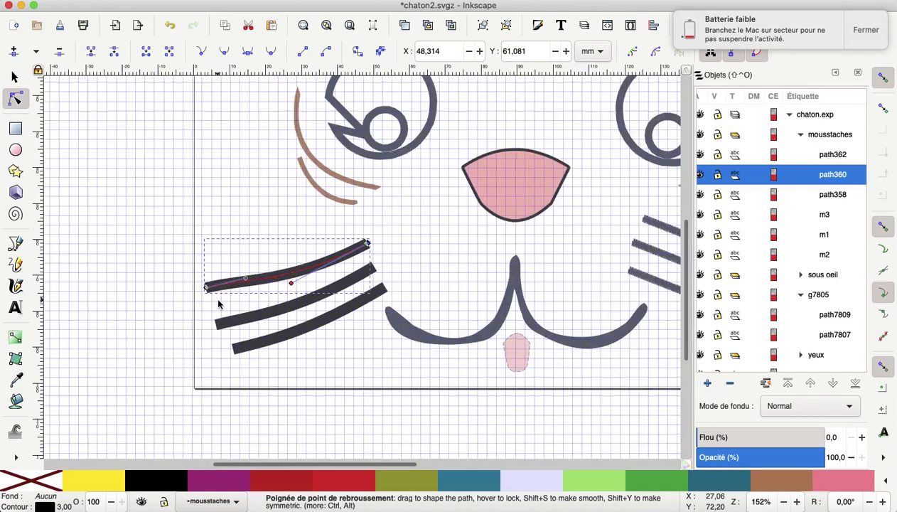
pyautogui.press('-')
pyautogui.press('-')
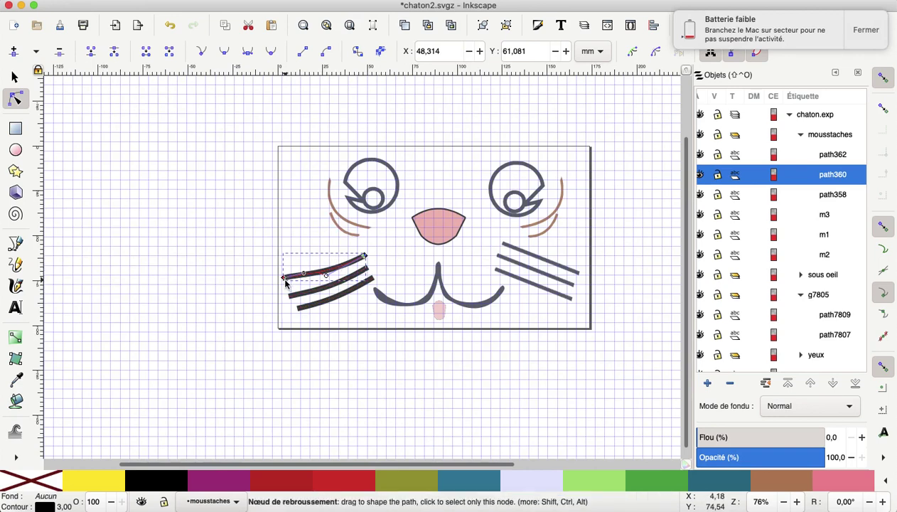
pyautogui.moveTo(285, 278); pyautogui.dragTo(284, 270)
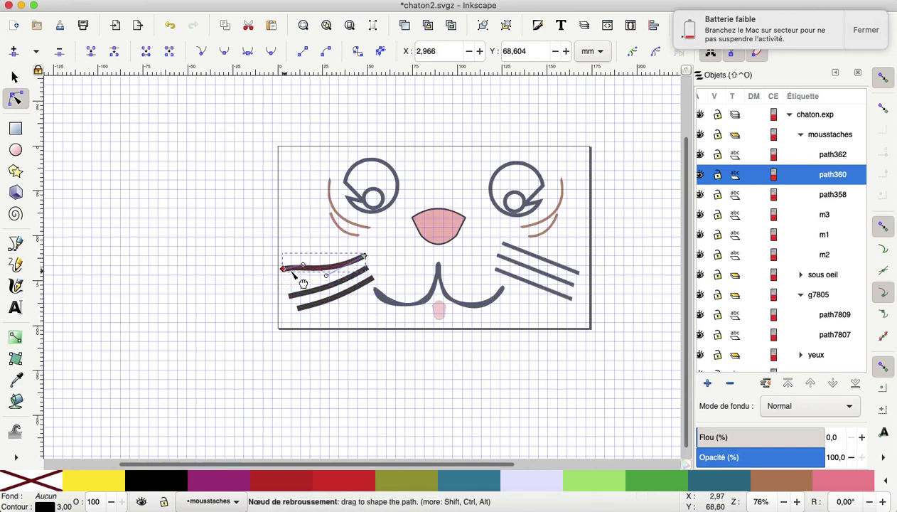
# Step: Raise the middle whisker's left end and delete right-side straight whiskers m1, m2 and m3
pyautogui.click(290, 296)
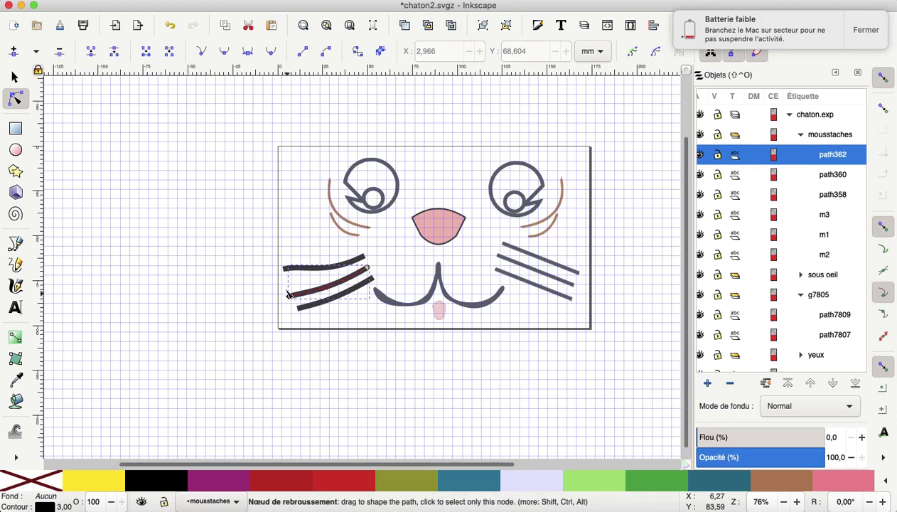
pyautogui.moveTo(288, 294); pyautogui.dragTo(285, 284)
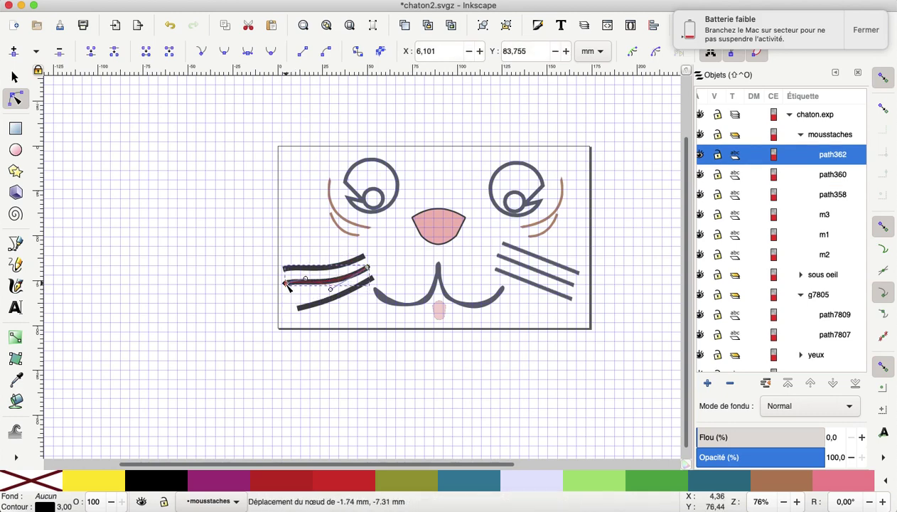
pyautogui.click(559, 268)
pyautogui.keyDown('shift'); pyautogui.click(569, 291); pyautogui.keyUp('shift')
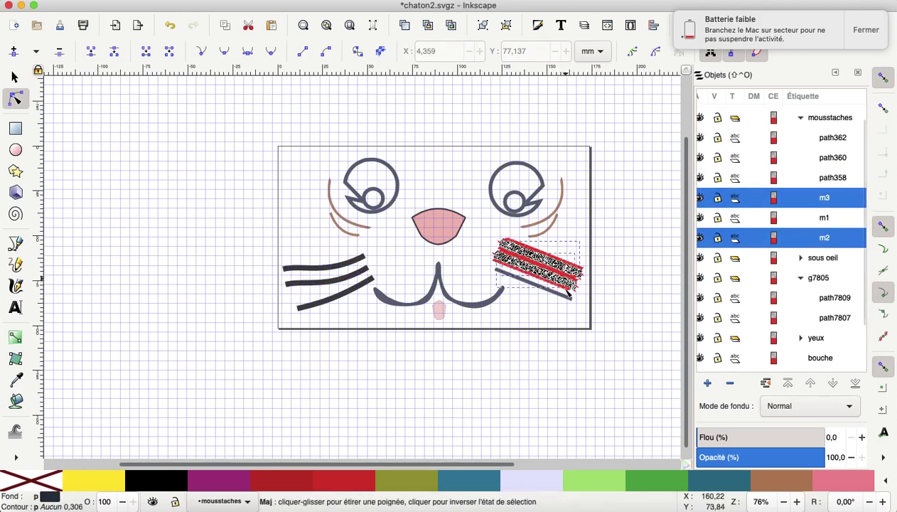
pyautogui.keyDown('shift'); pyautogui.click(565, 294); pyautogui.keyUp('shift')
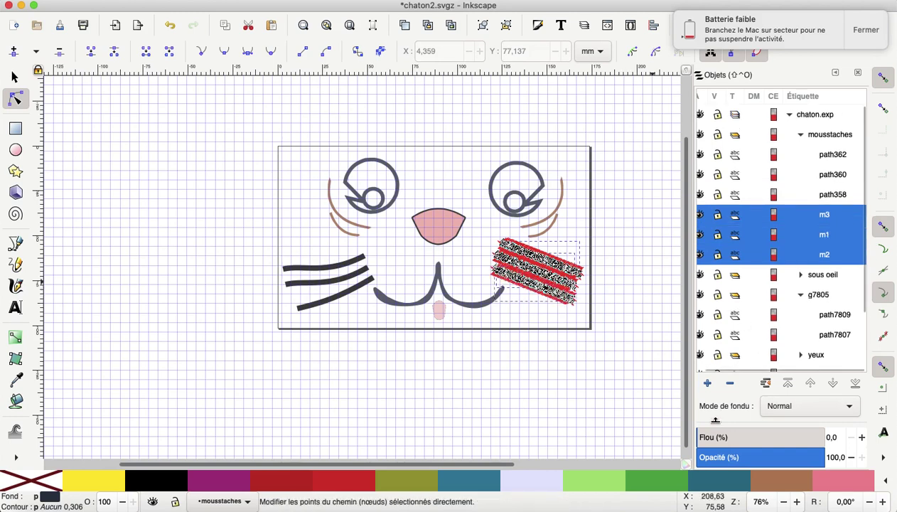
pyautogui.click(730, 384)
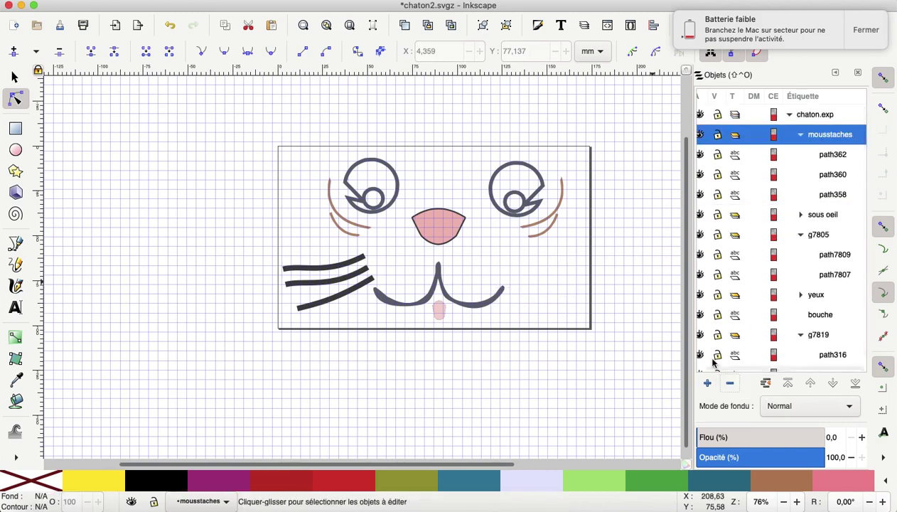
# Step: Select the three curved left whiskers path362, path360 and path358 together
pyautogui.click(826, 156)
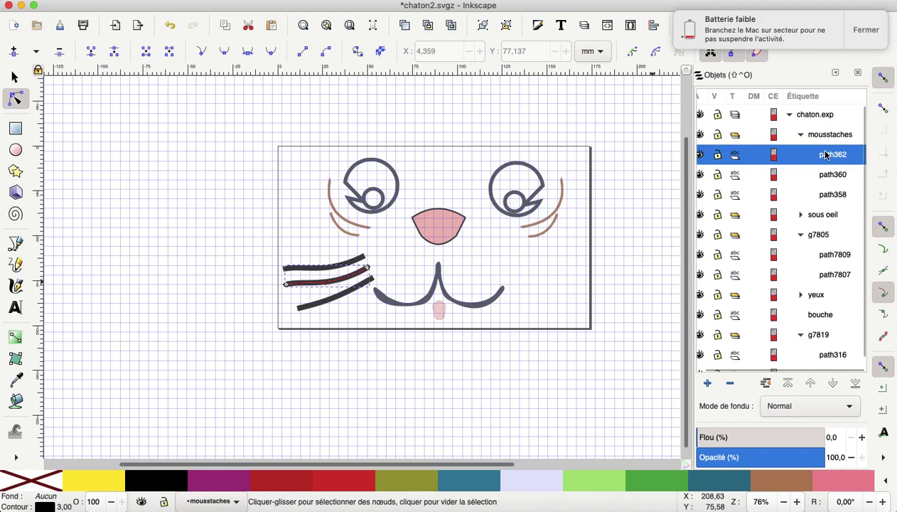
pyautogui.keyDown('shift'); pyautogui.click(829, 198); pyautogui.keyUp('shift')
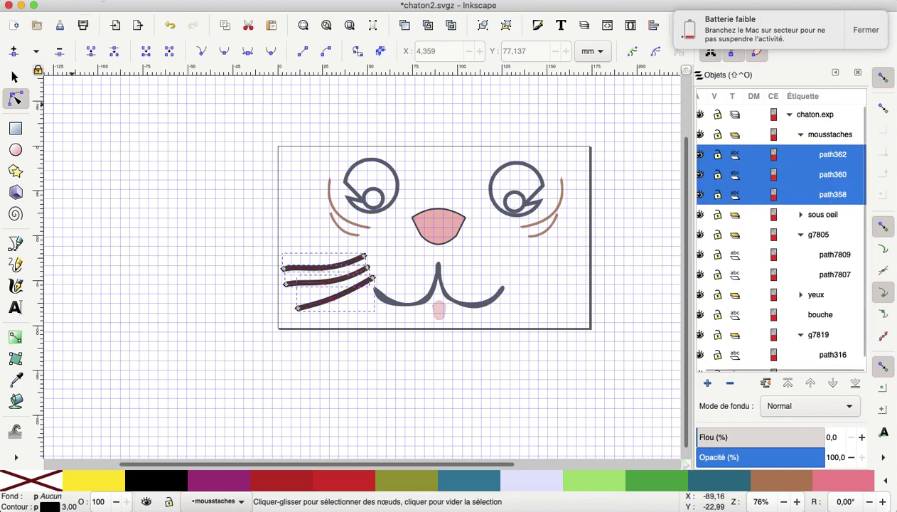
pyautogui.click(141, 2)
# Step: Duplicate the three left whiskers, flip them horizontally and move them to the right cheek
pyautogui.click(142, 1)
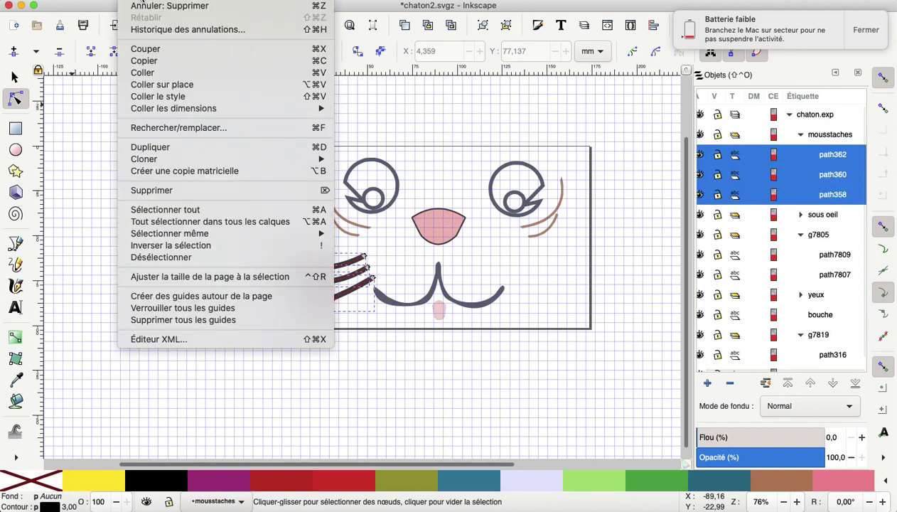
pyautogui.click(173, 148)
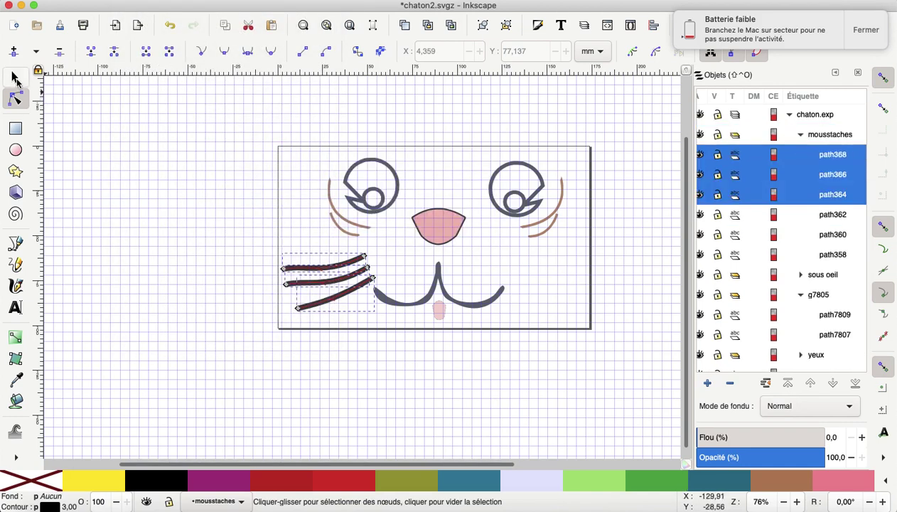
pyautogui.click(15, 77)
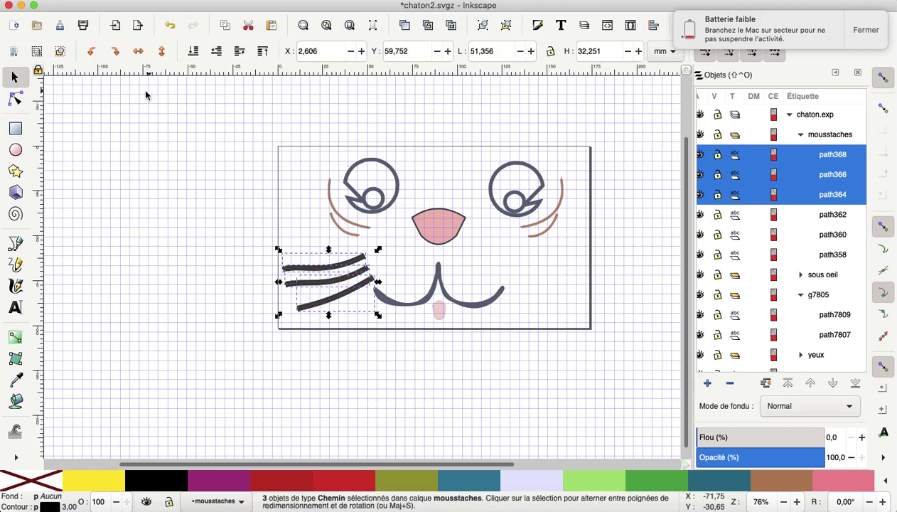
pyautogui.click(139, 52)
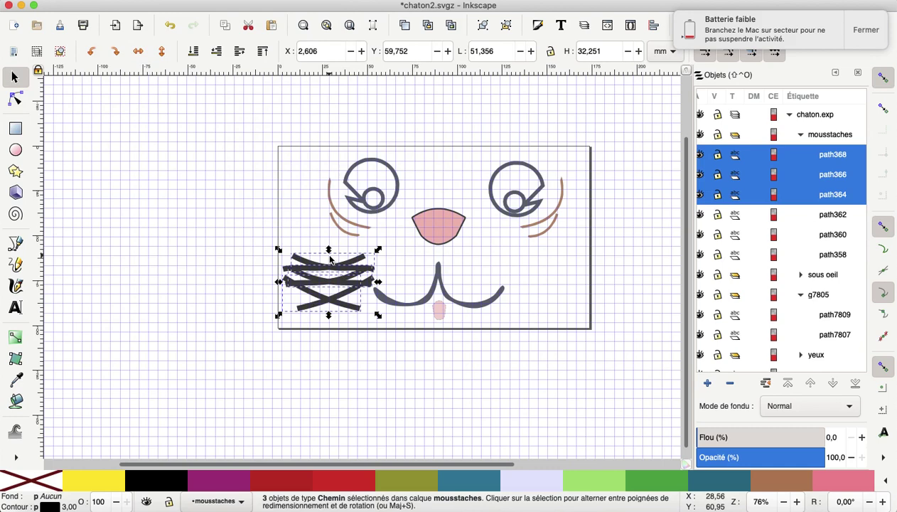
pyautogui.moveTo(303, 263)
pyautogui.mouseDown()
pyautogui.moveTo(534, 256)
pyautogui.moveTo(523, 249)
pyautogui.mouseUp()
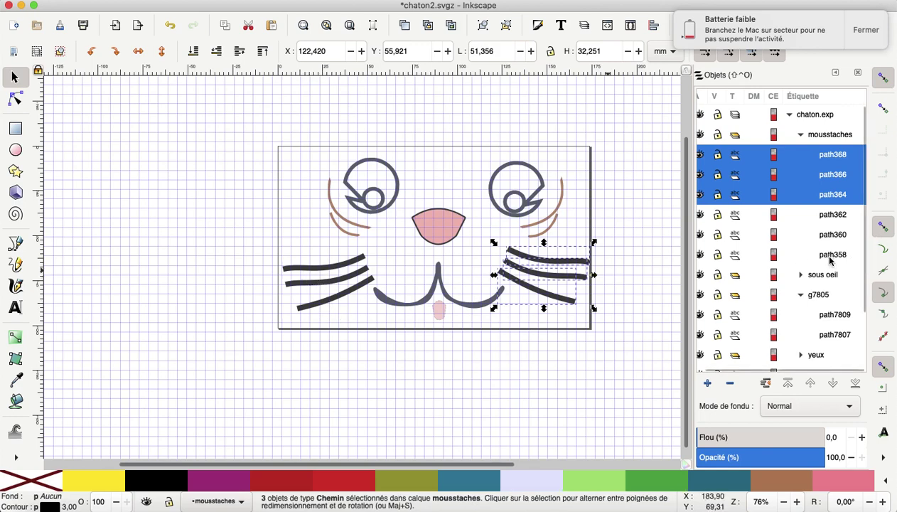
# Step: Select all six whiskers in the Objects panel, starting from path368
pyautogui.press('shift')
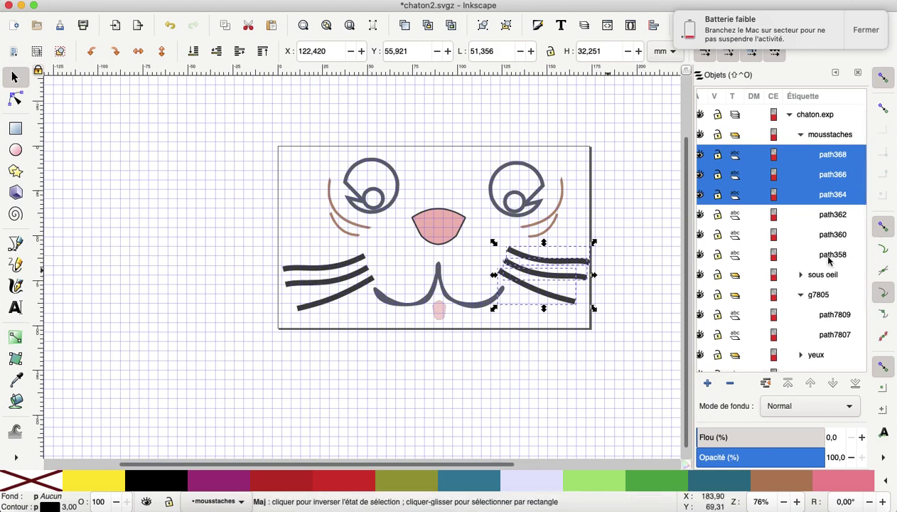
pyautogui.keyDown('shift'); pyautogui.click(828, 258); pyautogui.keyUp('shift')
pyautogui.click(826, 155)
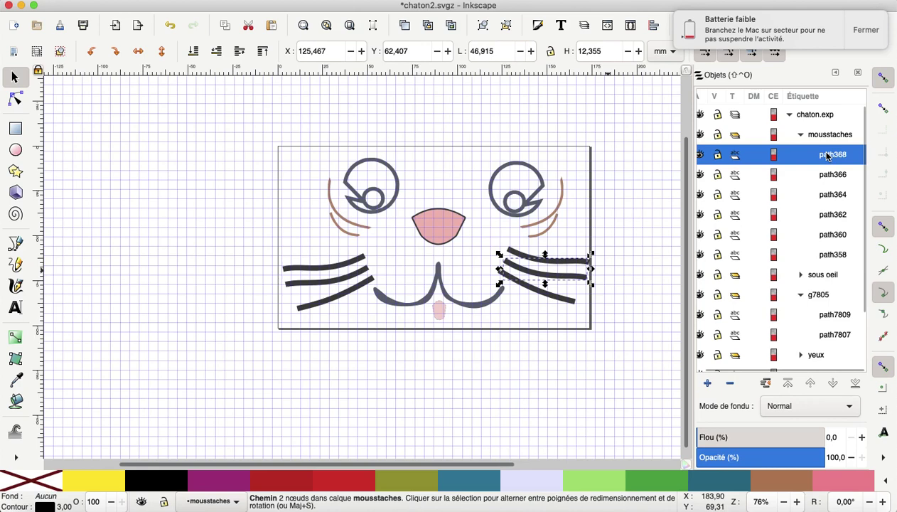
pyautogui.keyDown('shift'); pyautogui.click(830, 258); pyautogui.keyUp('shift')
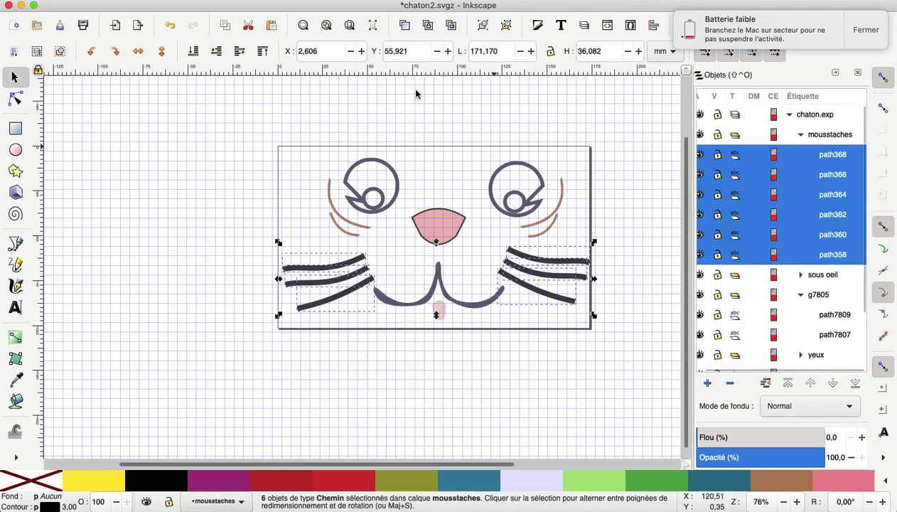
# Step: In Ink/Stitch Paramètres, set Espacement Zig-Zag to 0,25 for the six whiskers and apply
pyautogui.click(432, 3)
pyautogui.moveTo(425, 132)
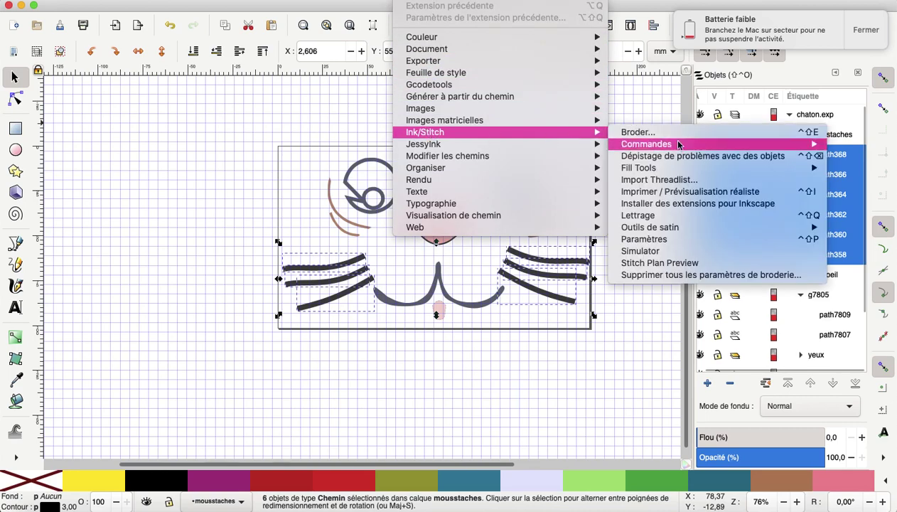
pyautogui.click(652, 240)
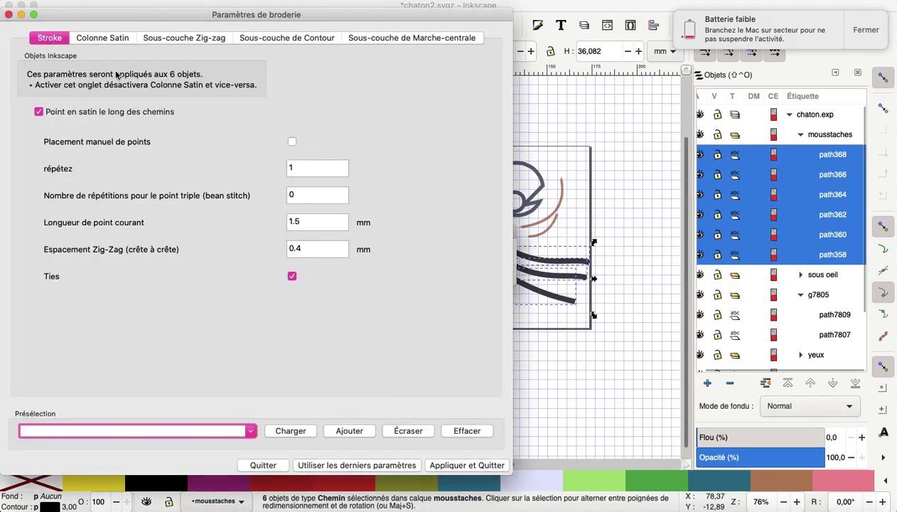
pyautogui.click(317, 247)
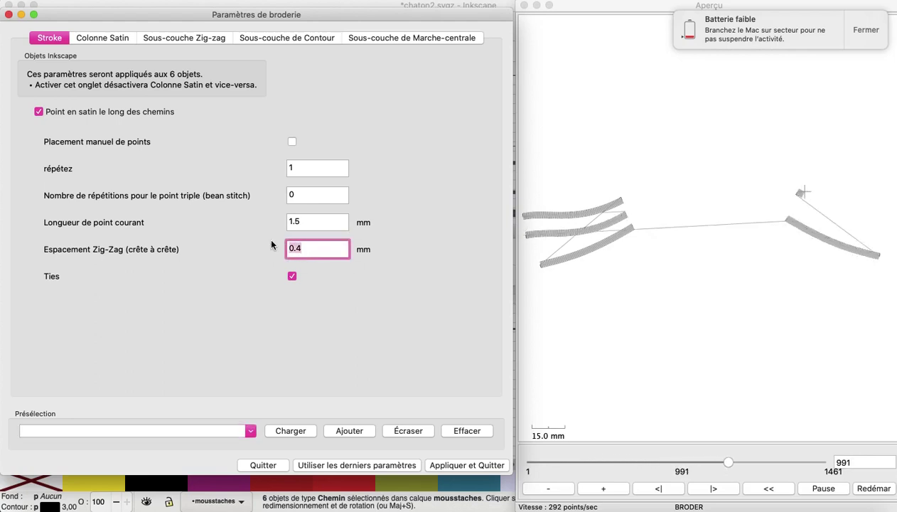
pyautogui.write('0,')
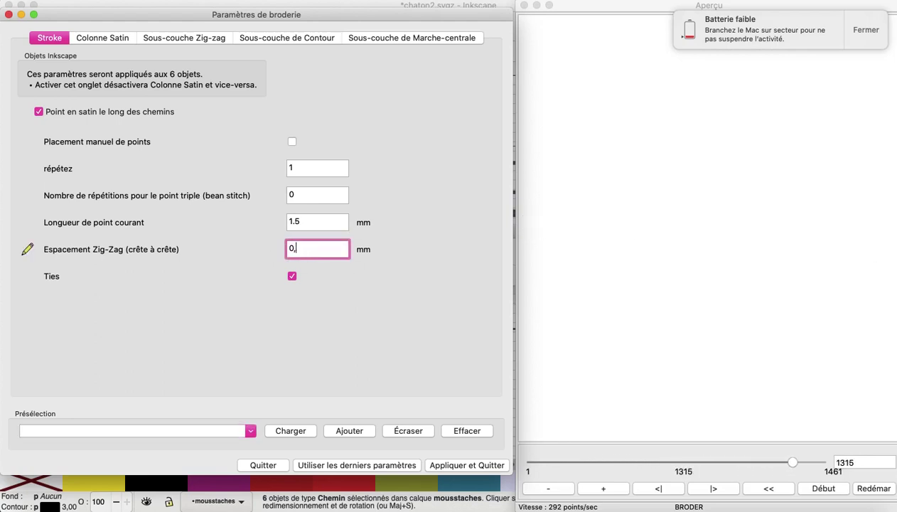
pyautogui.write('25')
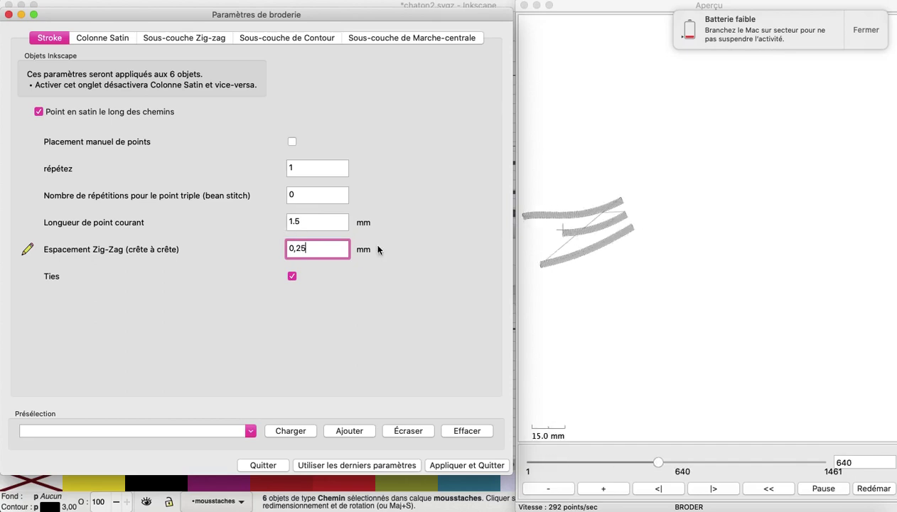
pyautogui.click(458, 465)
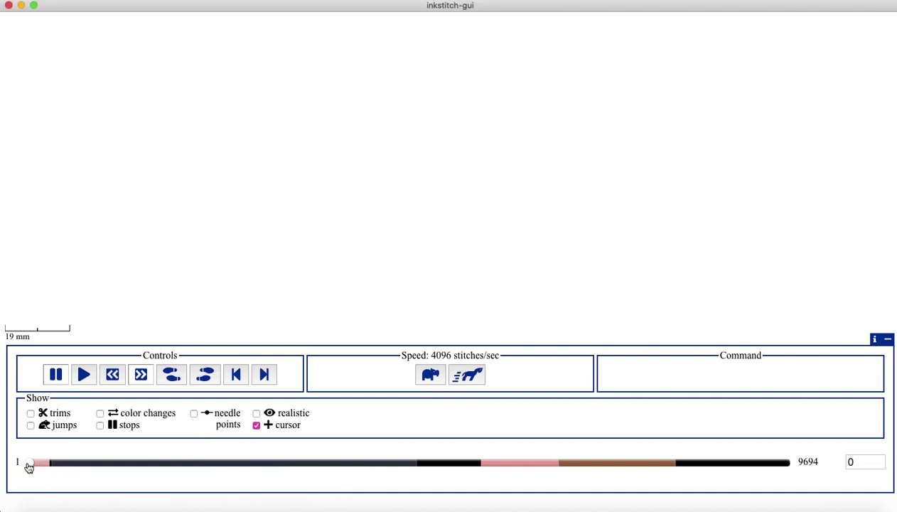
# Step: Scrub the stitch preview through all 9694 stitches, then quit the simulator from the Dock
pyautogui.moveTo(28, 467)
pyautogui.mouseDown()
pyautogui.moveTo(71, 475)
pyautogui.moveTo(49, 472)
pyautogui.moveTo(530, 421)
pyautogui.moveTo(679, 435)
pyautogui.moveTo(768, 420)
pyautogui.moveTo(844, 389)
pyautogui.mouseUp()
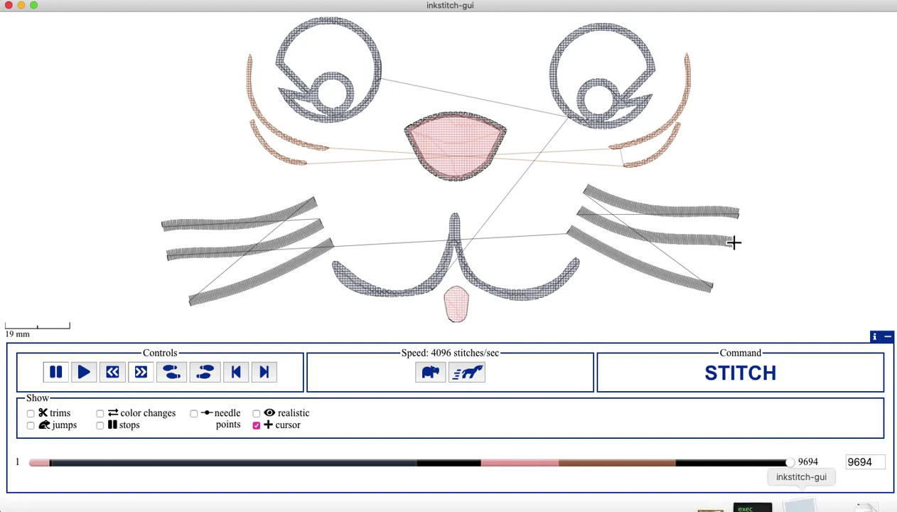
pyautogui.rightClick(794, 503)
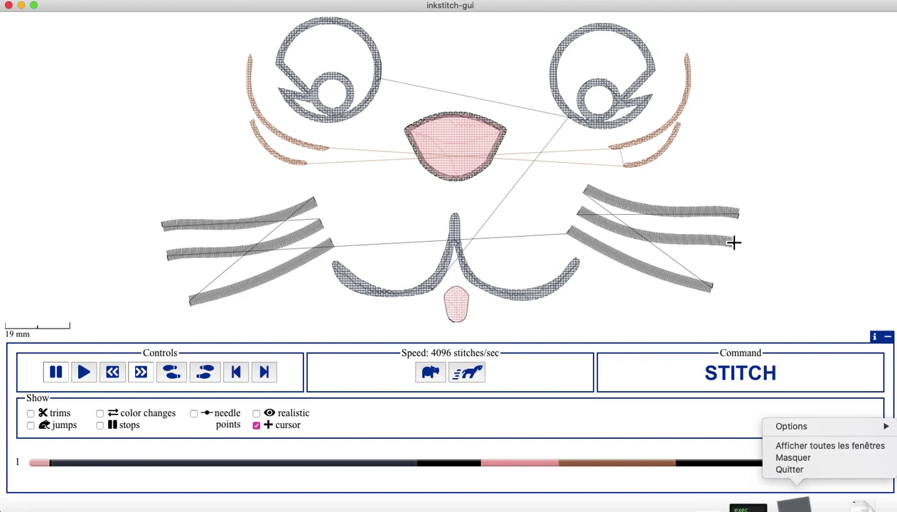
pyautogui.click(790, 469)
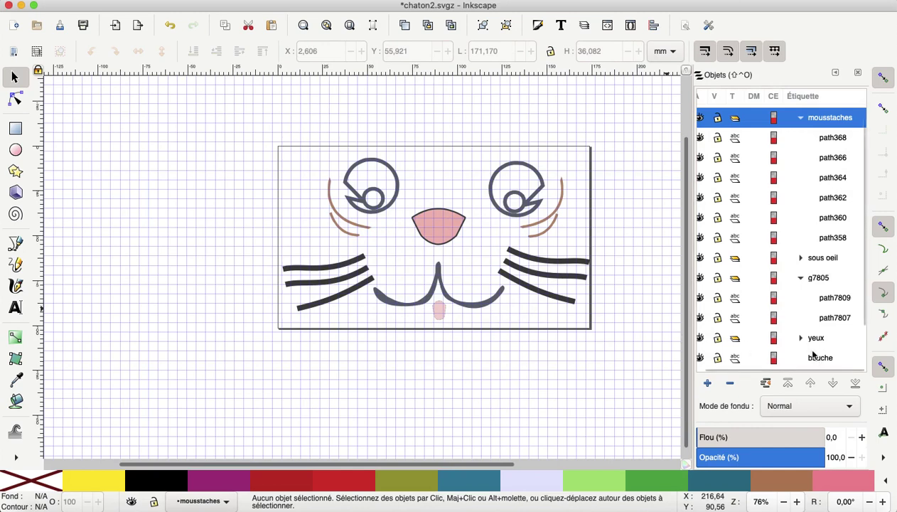
# Step: Browse the tongue group g7819 and nose group g7805, expanding g7805 in the Objects panel
pyautogui.scroll(-2, 848, 342)
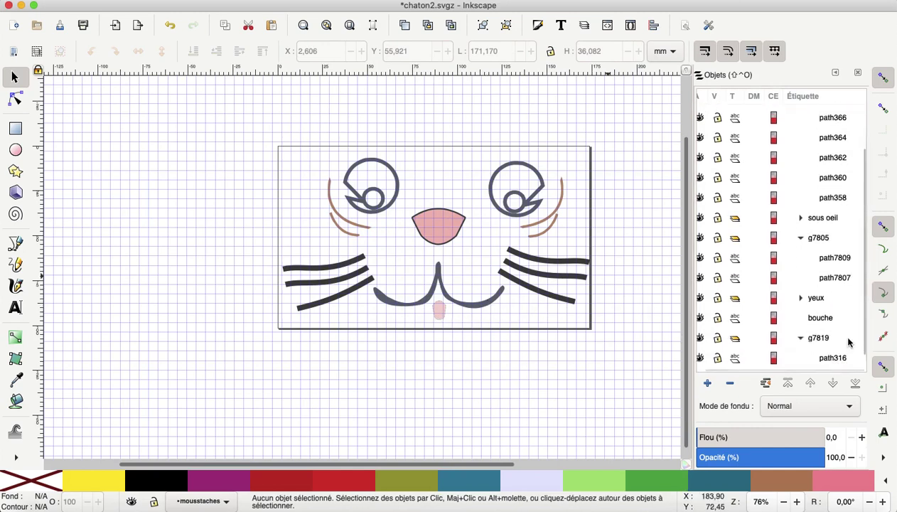
pyautogui.scroll(-1, 848, 342)
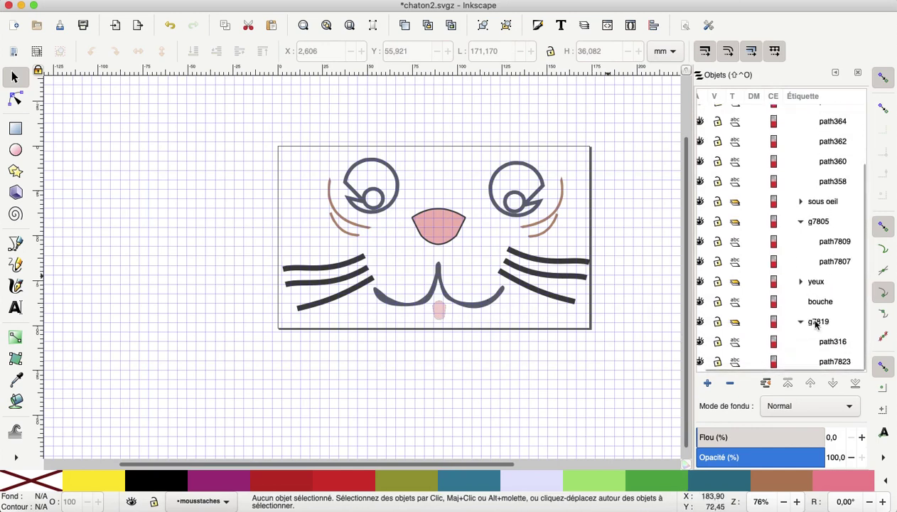
pyautogui.click(816, 322)
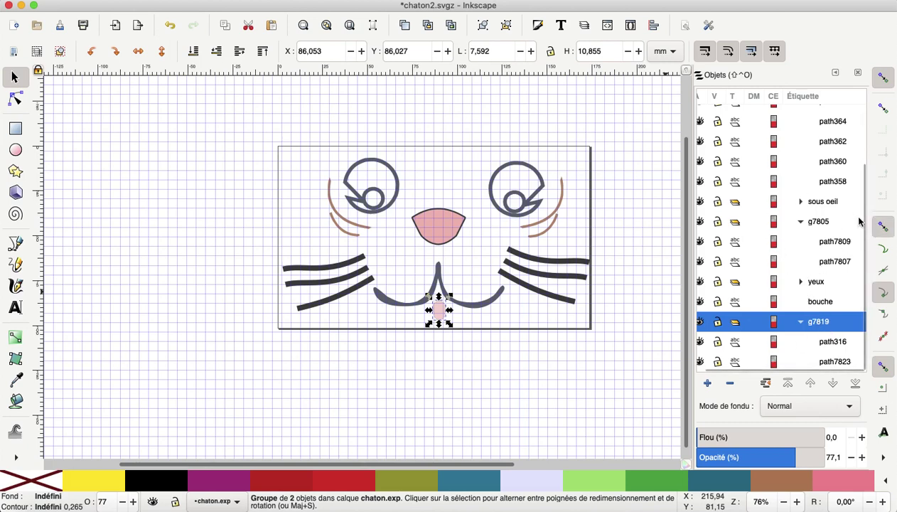
pyautogui.scroll(3, 858, 222)
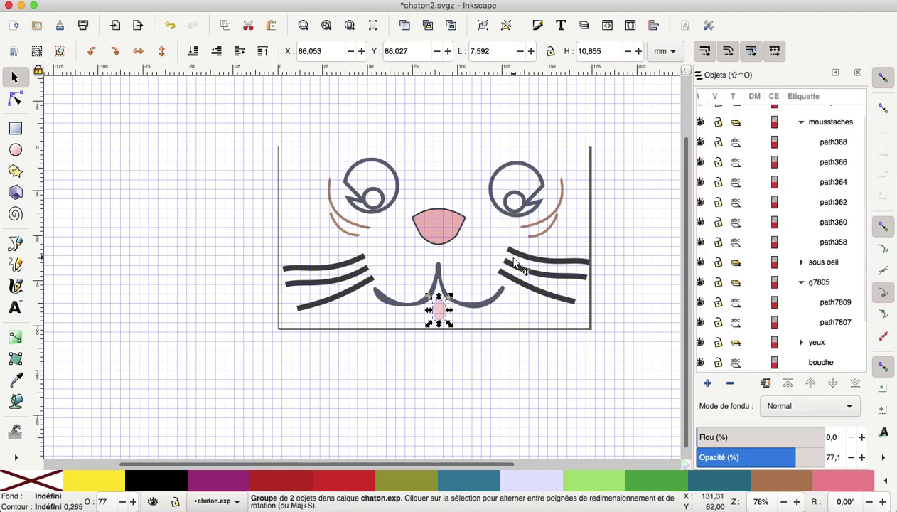
pyautogui.click(439, 231)
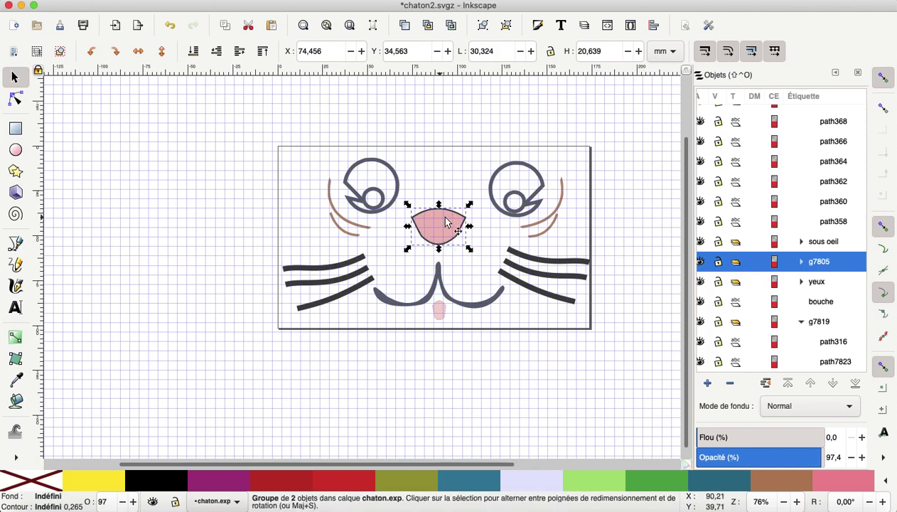
pyautogui.click(440, 312)
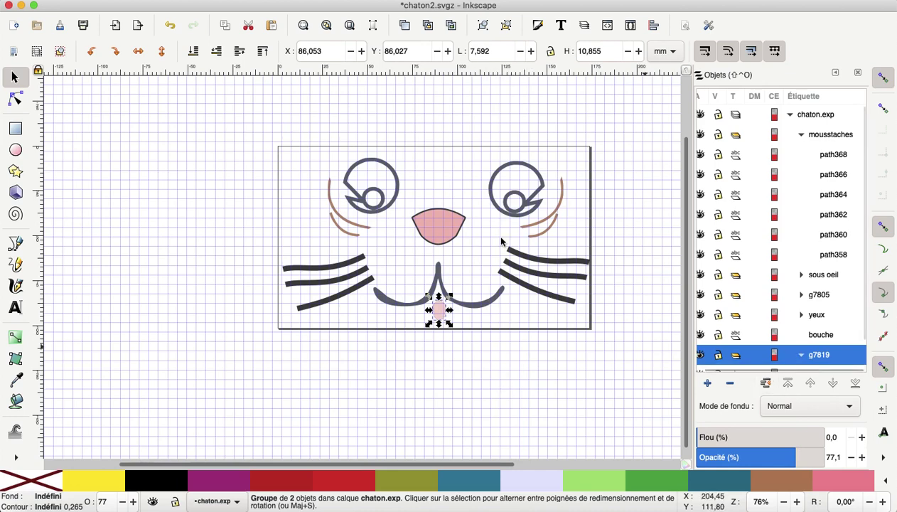
pyautogui.click(448, 229)
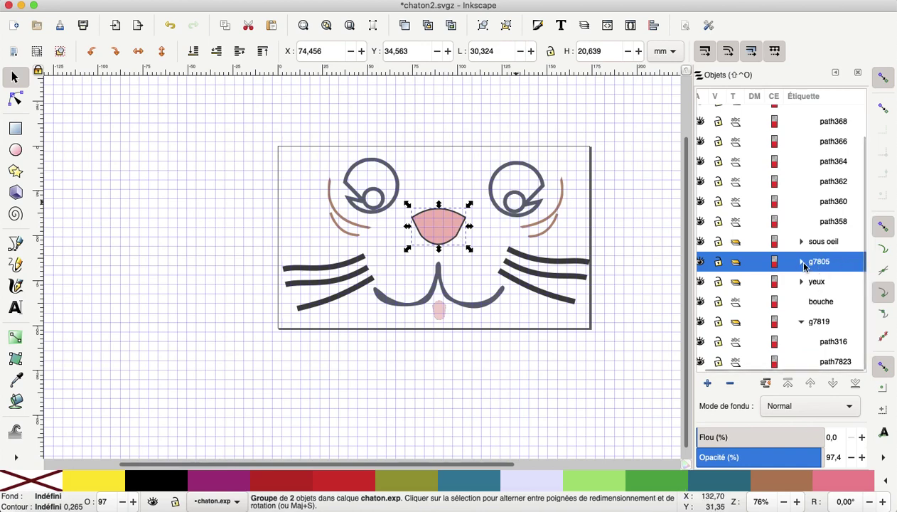
pyautogui.click(802, 262)
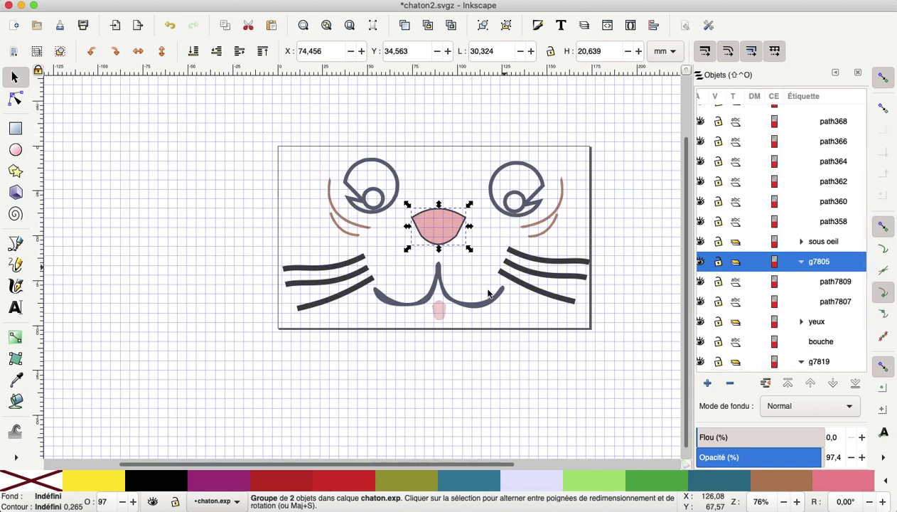
# Step: Raise the mouth bouche, then the eyes group yeux, to the top of the stack
pyautogui.click(825, 346)
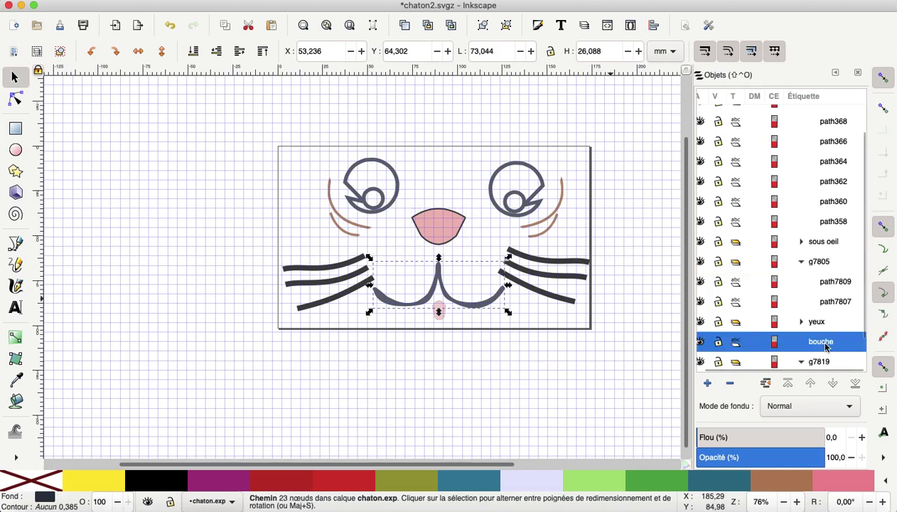
pyautogui.click(788, 384)
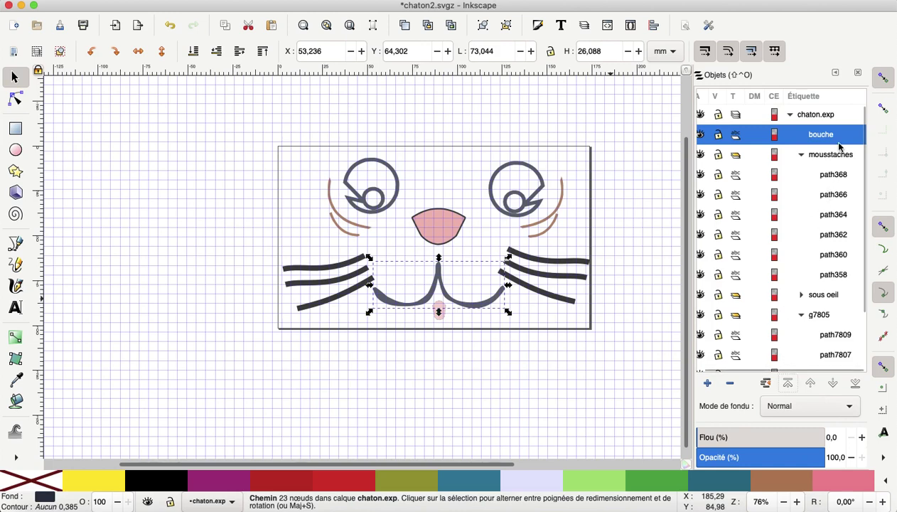
pyautogui.click(819, 315)
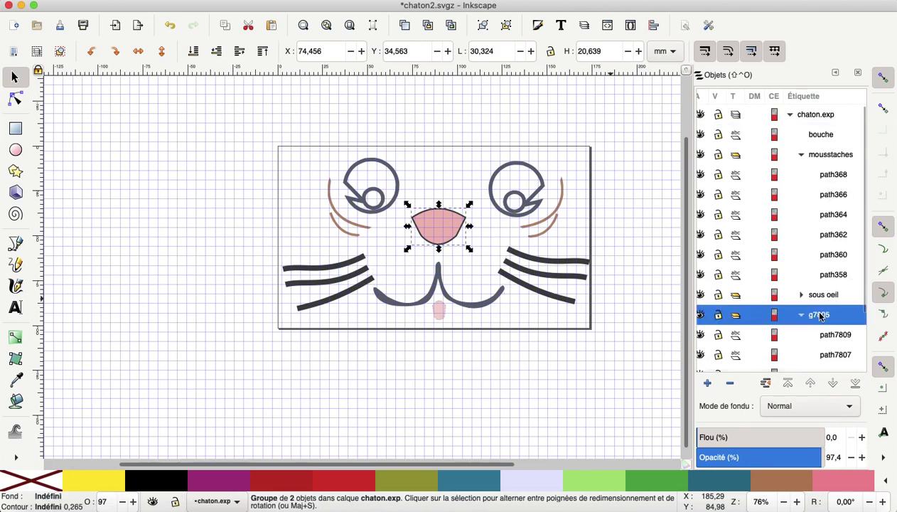
pyautogui.scroll(-3, 816, 319)
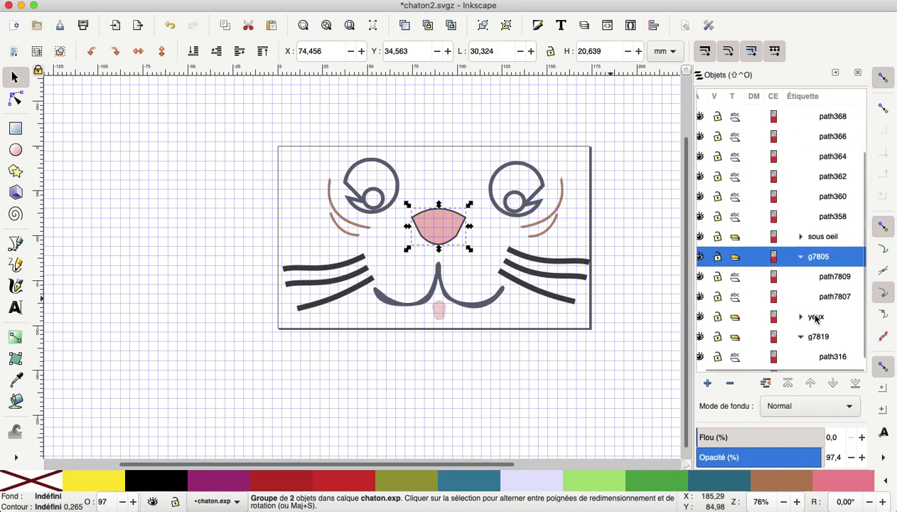
pyautogui.click(812, 315)
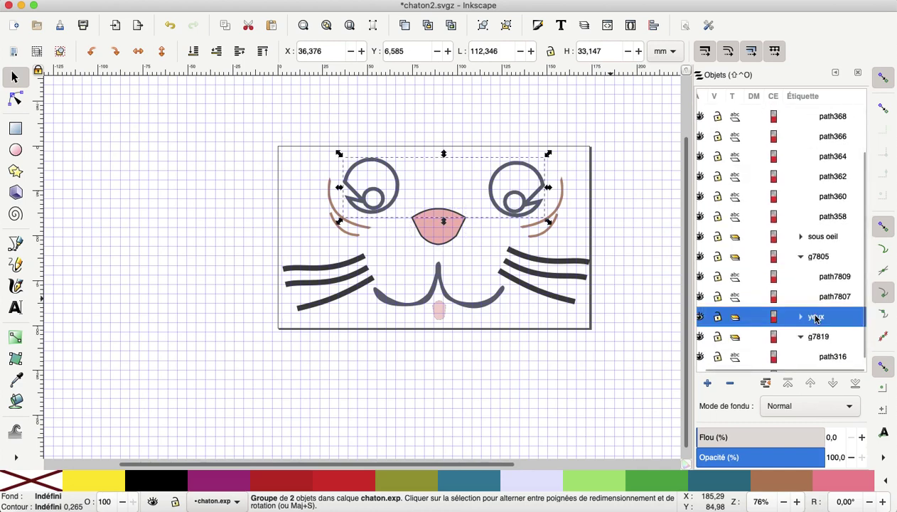
pyautogui.click(788, 384)
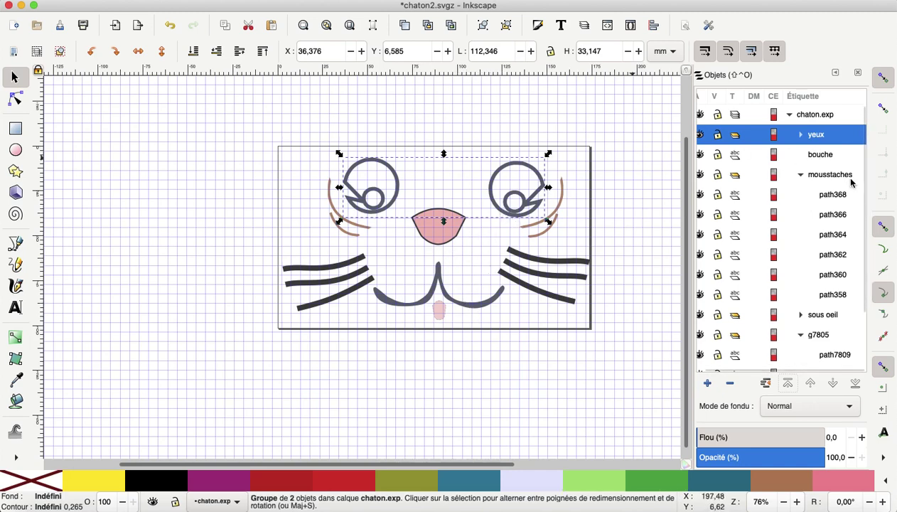
# Step: Inspect the nose group's paths path7809 and path7807, then the tongue group g7819
pyautogui.click(427, 229)
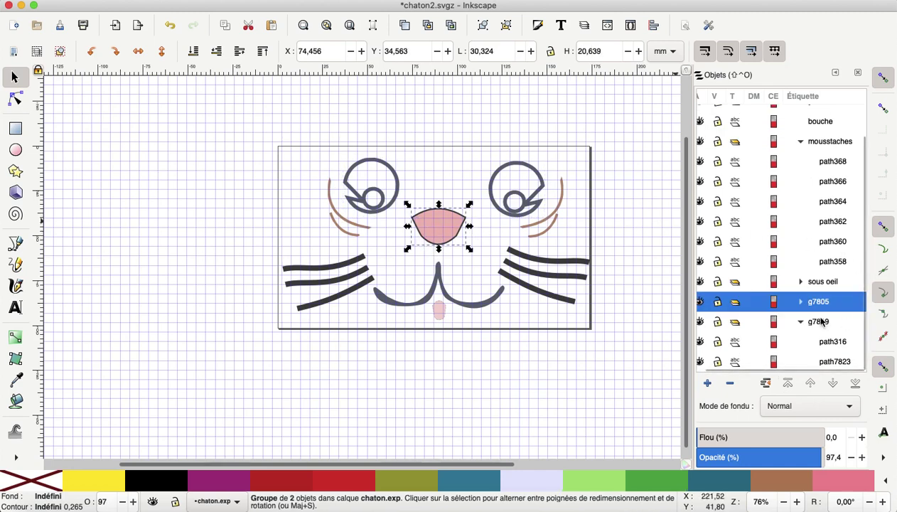
pyautogui.click(801, 303)
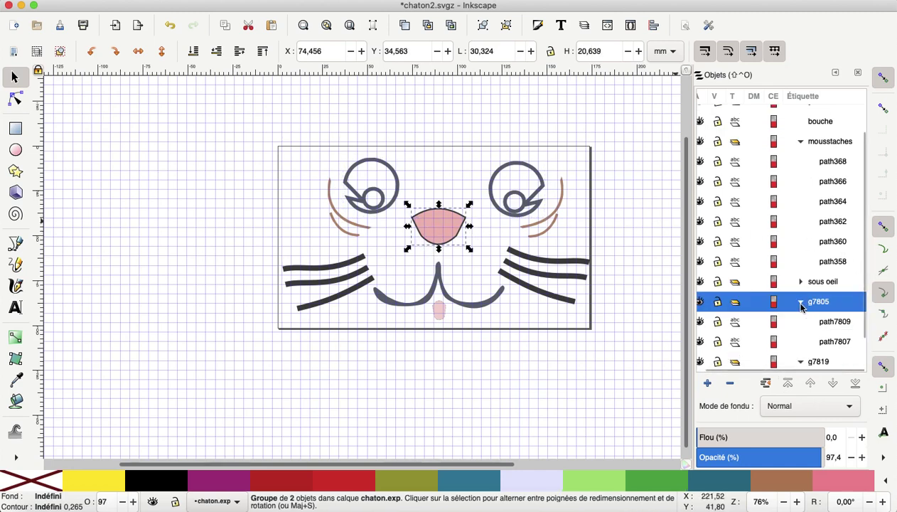
pyautogui.click(834, 324)
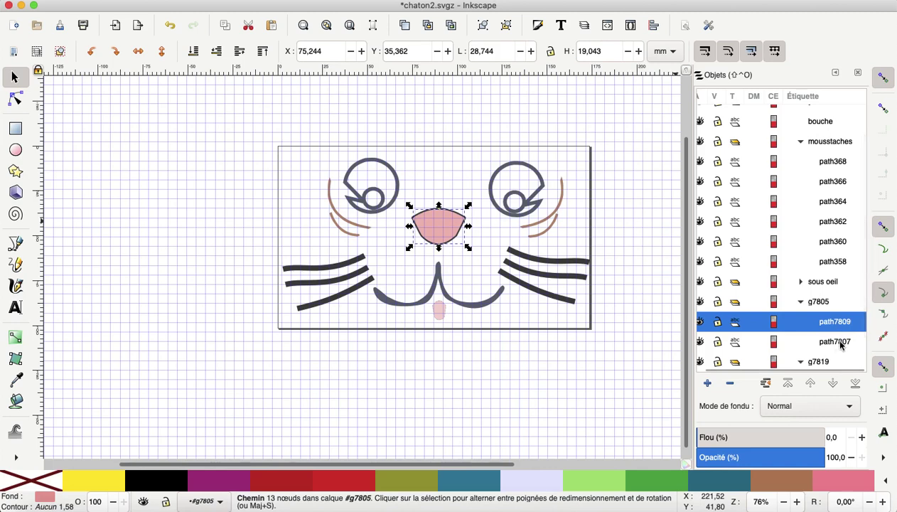
pyautogui.click(842, 347)
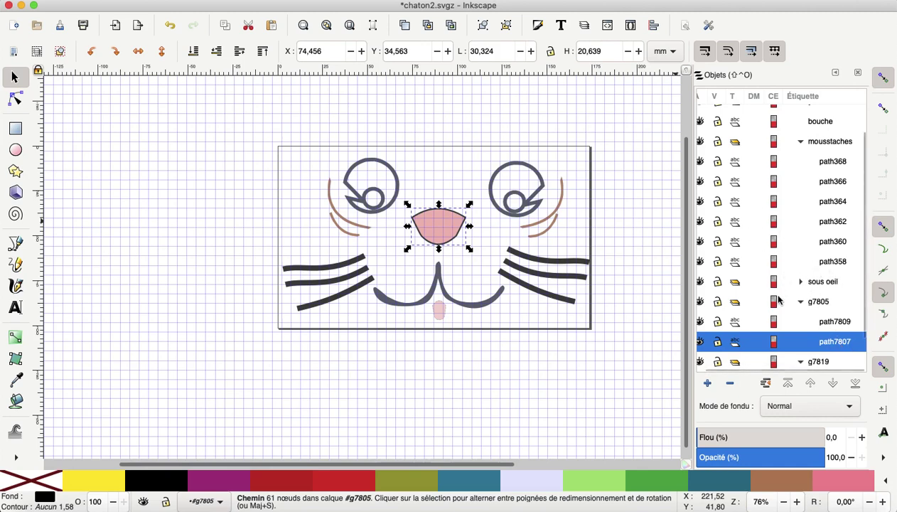
pyautogui.scroll(-1, 777, 299)
pyautogui.scroll(-1, 779, 299)
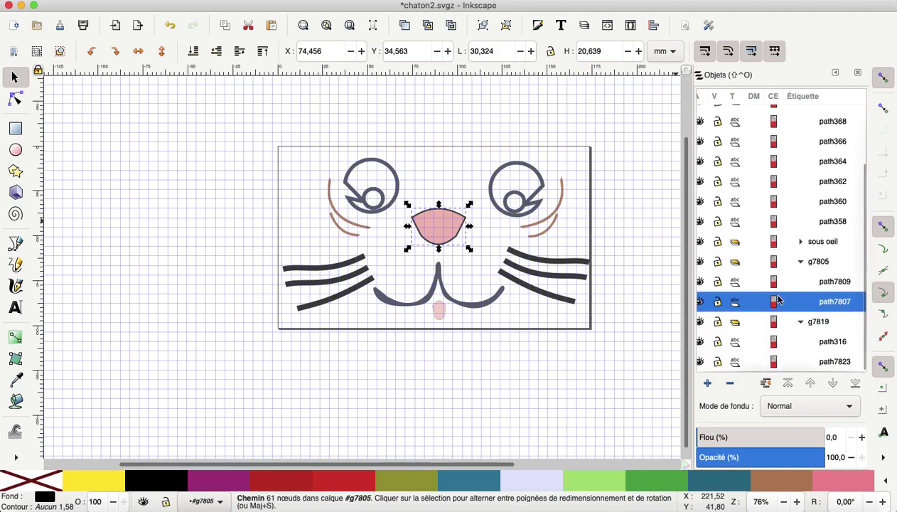
pyautogui.click(821, 322)
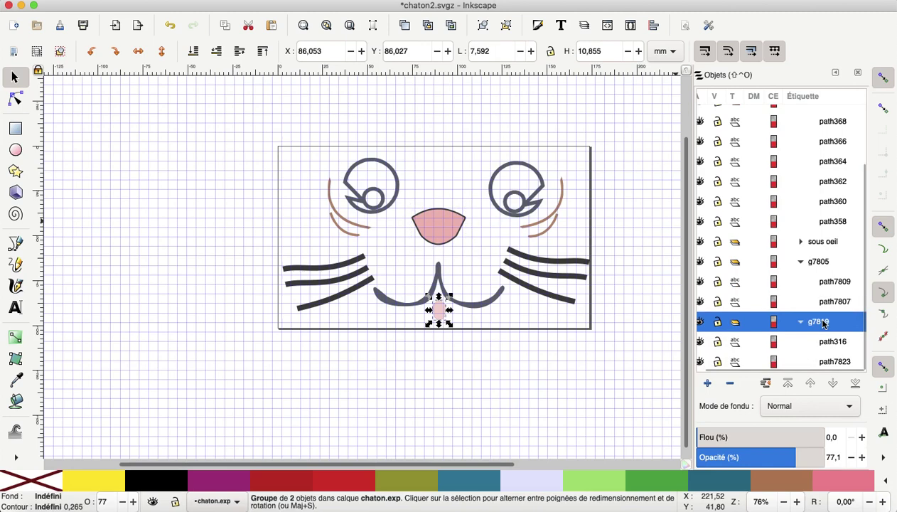
# Step: Raise the under-eye group sous oeil to the top of the stack
pyautogui.click(819, 244)
pyautogui.scroll(3, 814, 228)
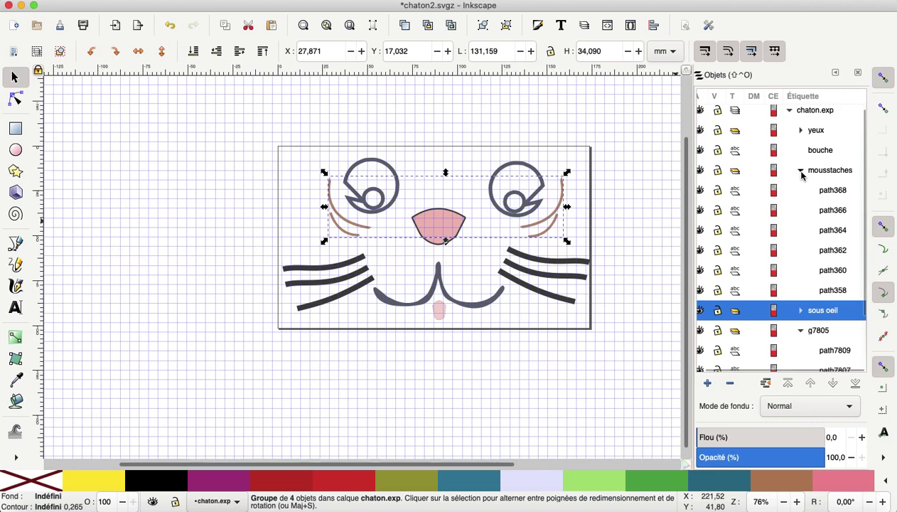
pyautogui.click(801, 172)
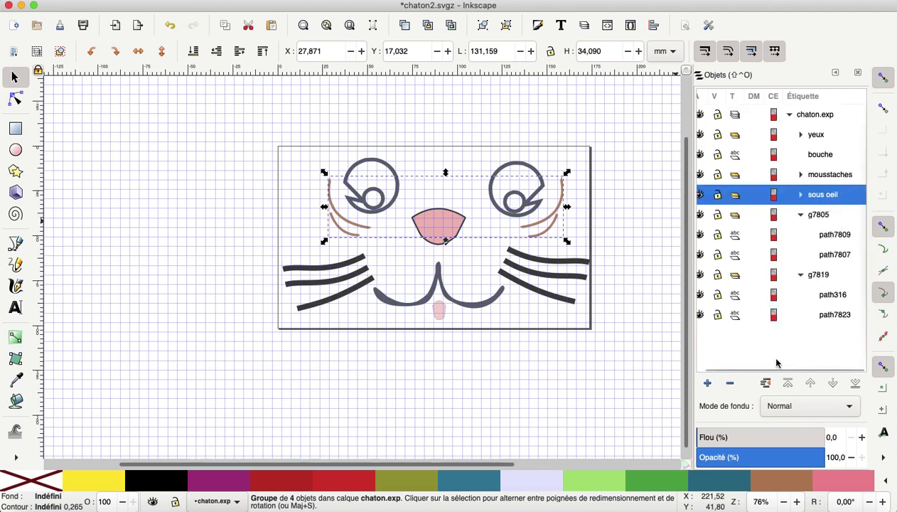
pyautogui.click(788, 383)
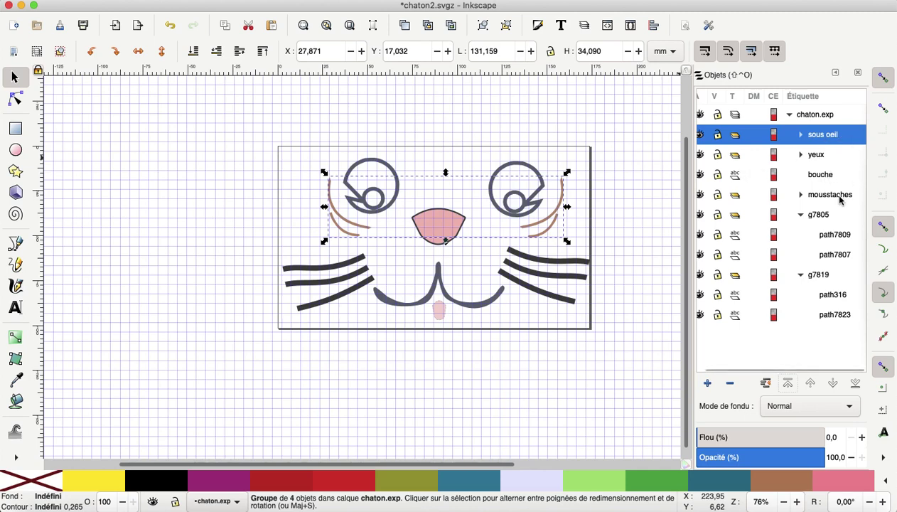
pyautogui.click(822, 218)
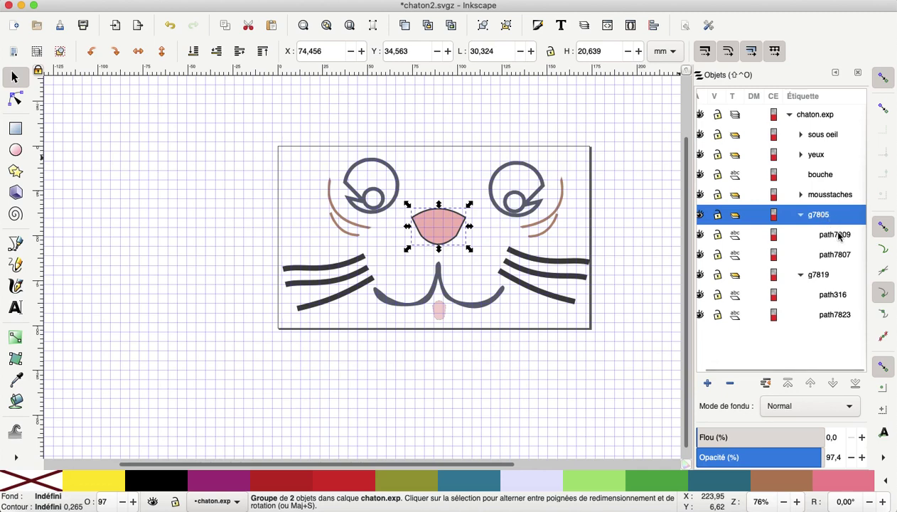
# Step: Move path7809 and path7807 out of the nose group g7805 and delete the empty g7805
pyautogui.click(839, 237)
pyautogui.moveTo(825, 228); pyautogui.dragTo(810, 207)
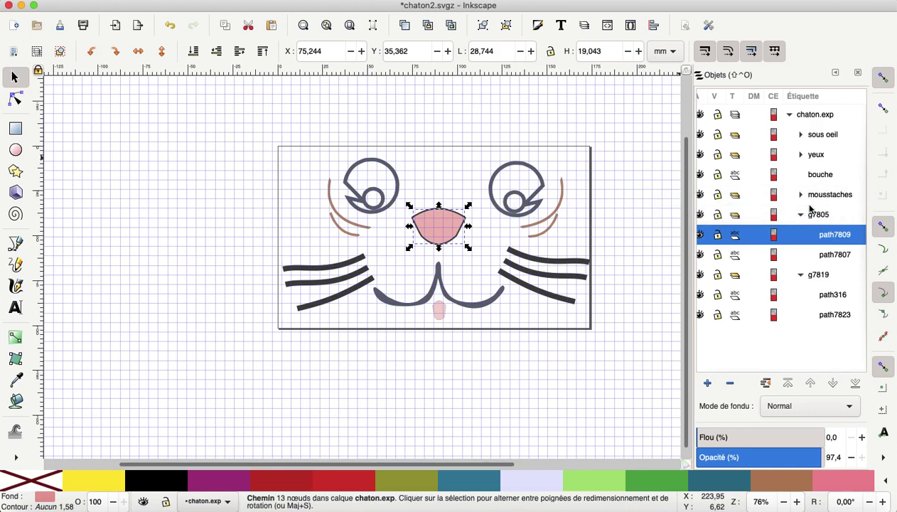
pyautogui.click(842, 257)
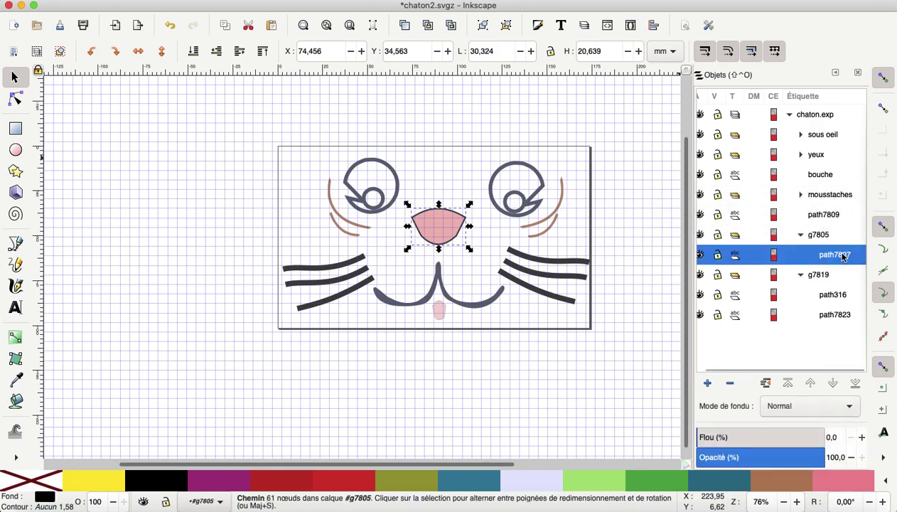
pyautogui.moveTo(842, 257); pyautogui.dragTo(811, 226)
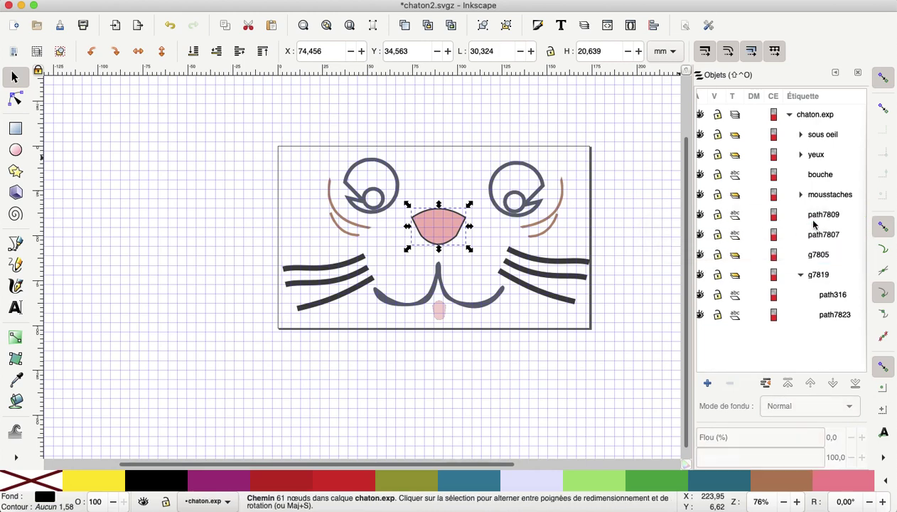
pyautogui.click(810, 256)
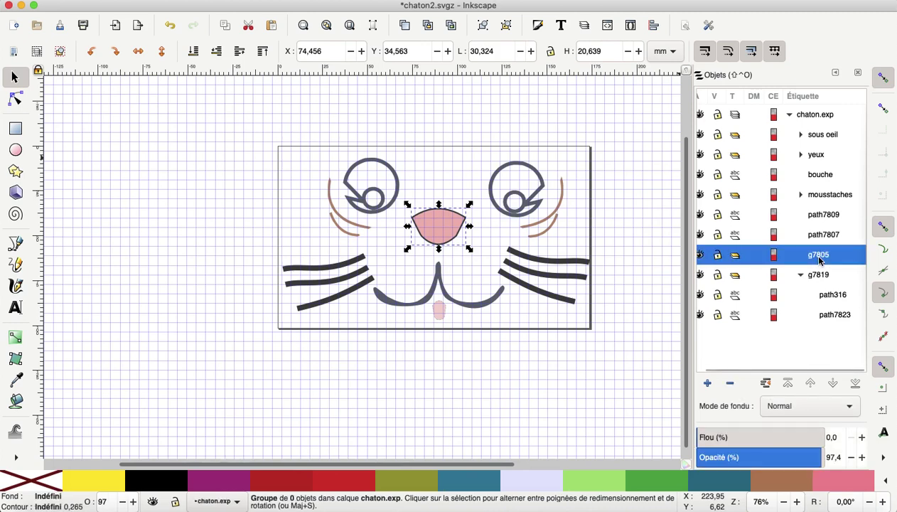
pyautogui.click(730, 384)
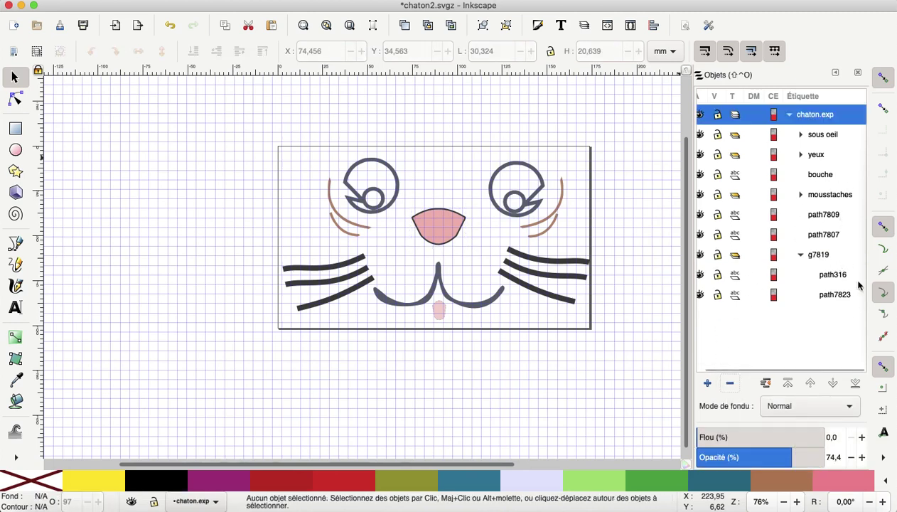
# Step: Move path316 below path7823 inside g7819, then pull path7823 out of the group
pyautogui.click(810, 258)
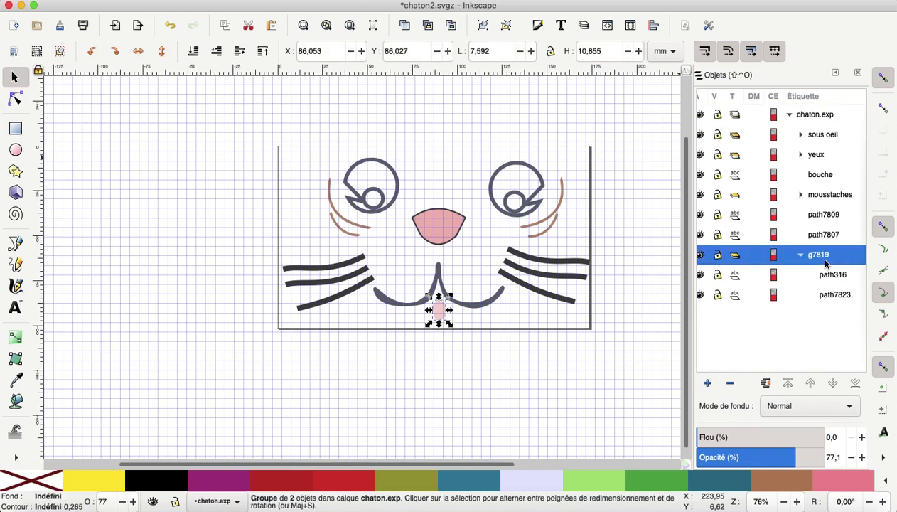
pyautogui.moveTo(830, 275); pyautogui.dragTo(823, 255)
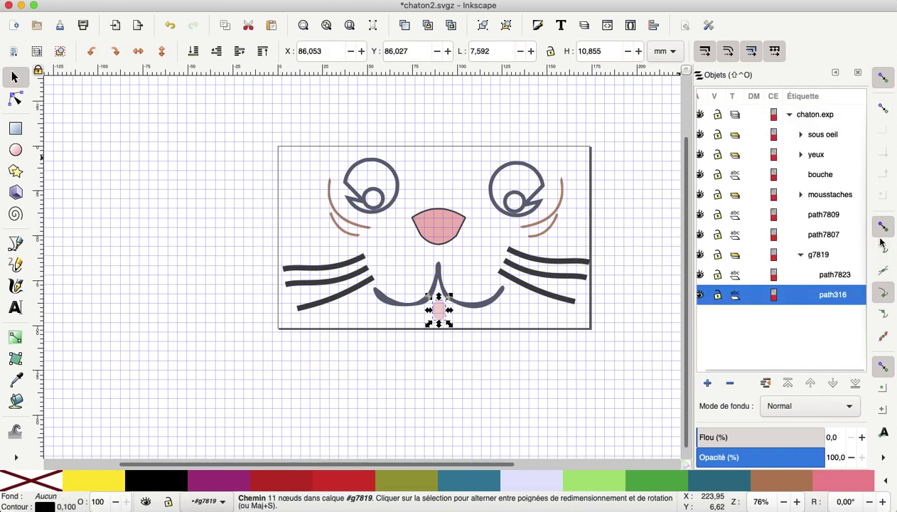
pyautogui.click(835, 276)
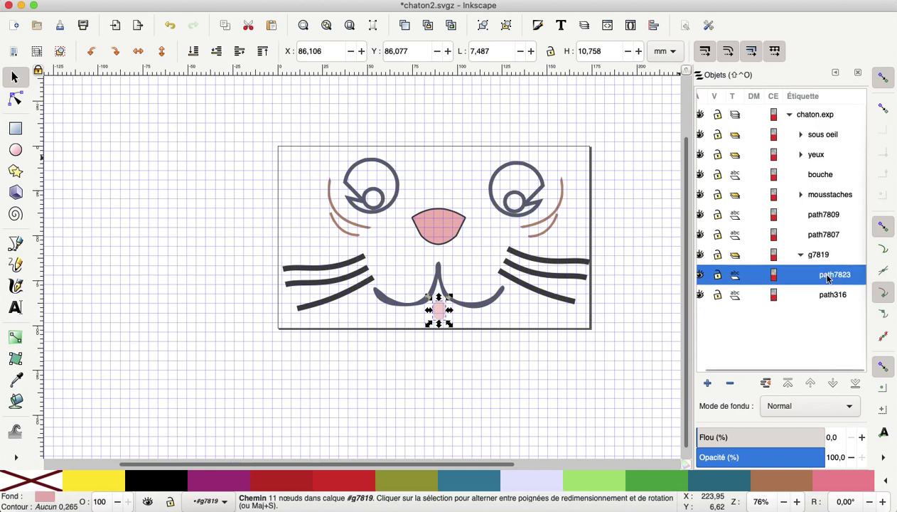
pyautogui.moveTo(828, 279); pyautogui.dragTo(815, 237)
pyautogui.click(840, 236)
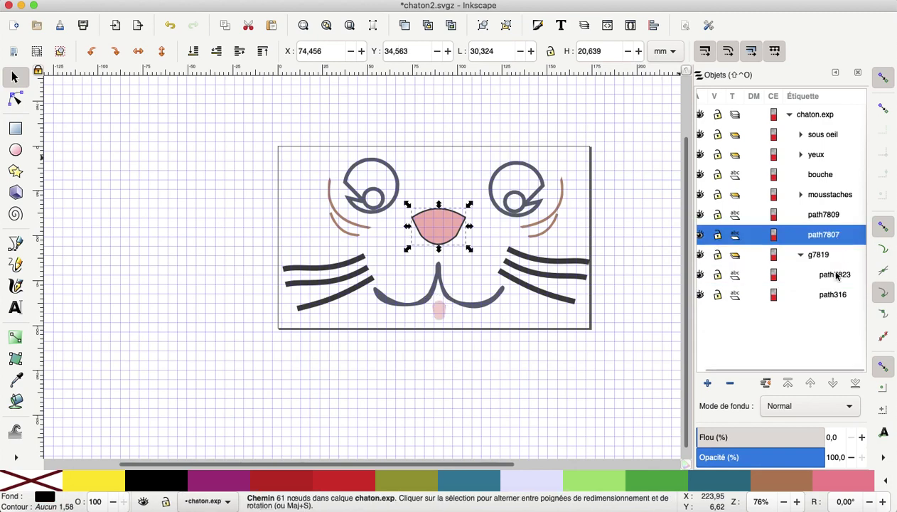
pyautogui.moveTo(826, 273)
pyautogui.mouseDown()
pyautogui.moveTo(849, 265)
pyautogui.moveTo(835, 232)
pyautogui.mouseUp()
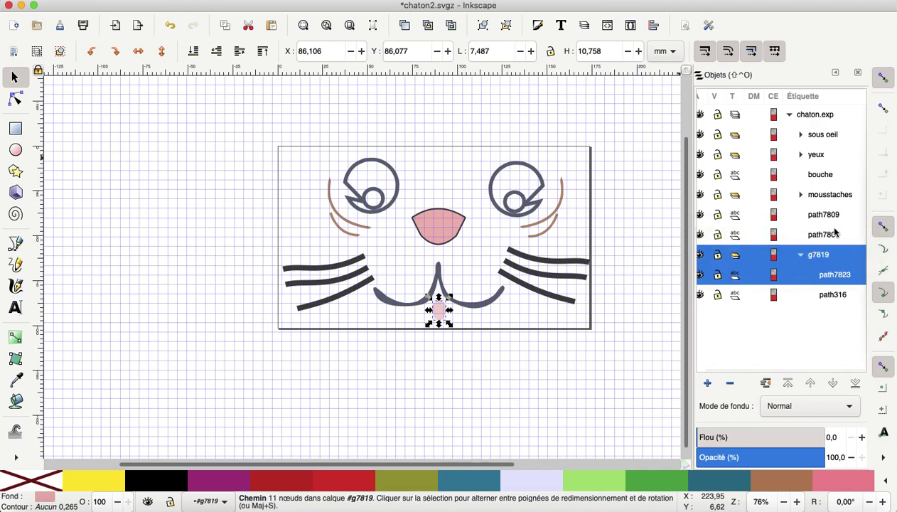
# Step: Pull path316 out of g7819 above path7807 and delete the now-empty g7819 group
pyautogui.click(833, 295)
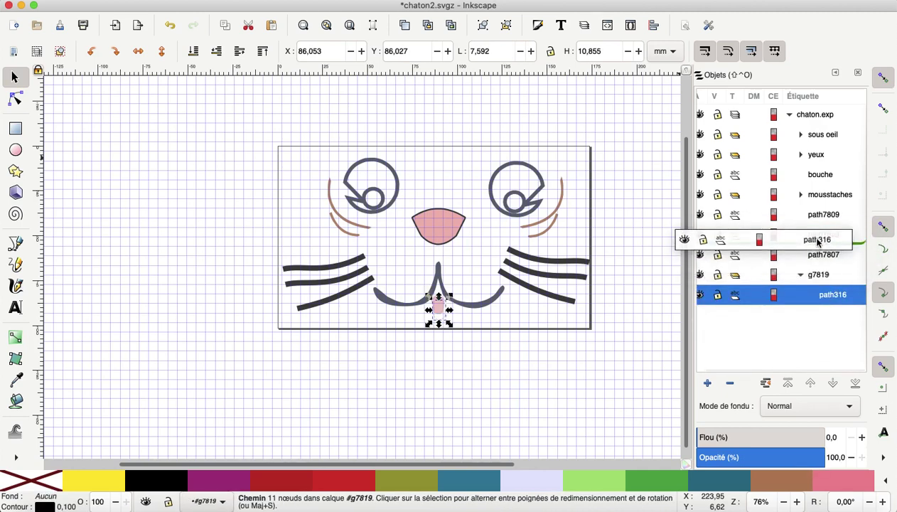
pyautogui.moveTo(833, 297); pyautogui.dragTo(818, 243)
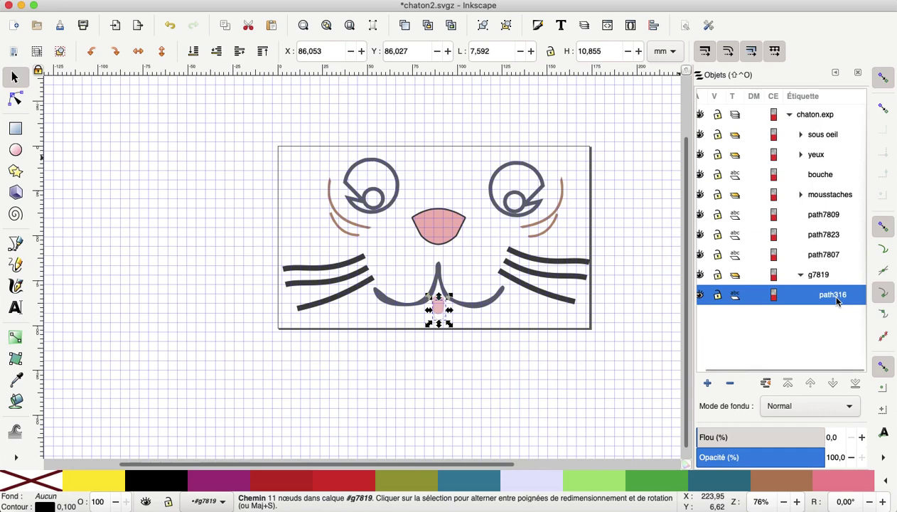
pyautogui.moveTo(837, 302); pyautogui.dragTo(835, 260)
pyautogui.moveTo(828, 299); pyautogui.dragTo(823, 251)
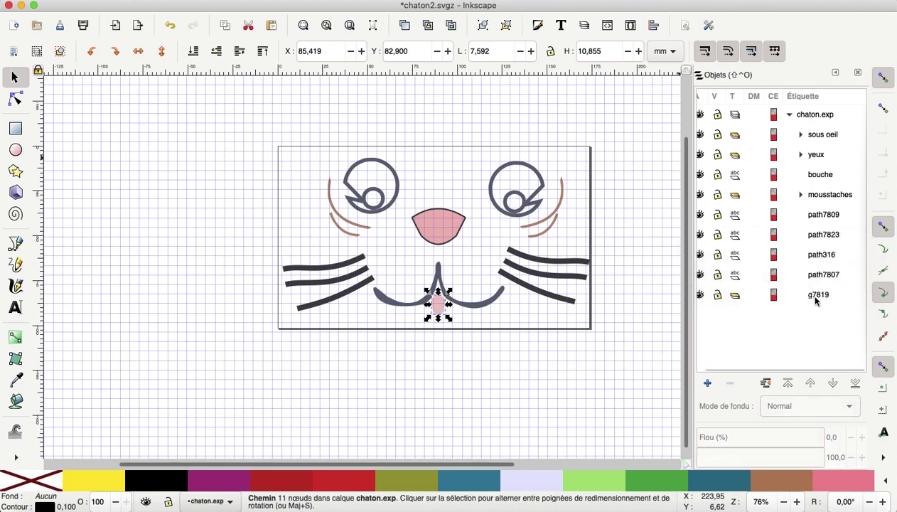
pyautogui.click(818, 299)
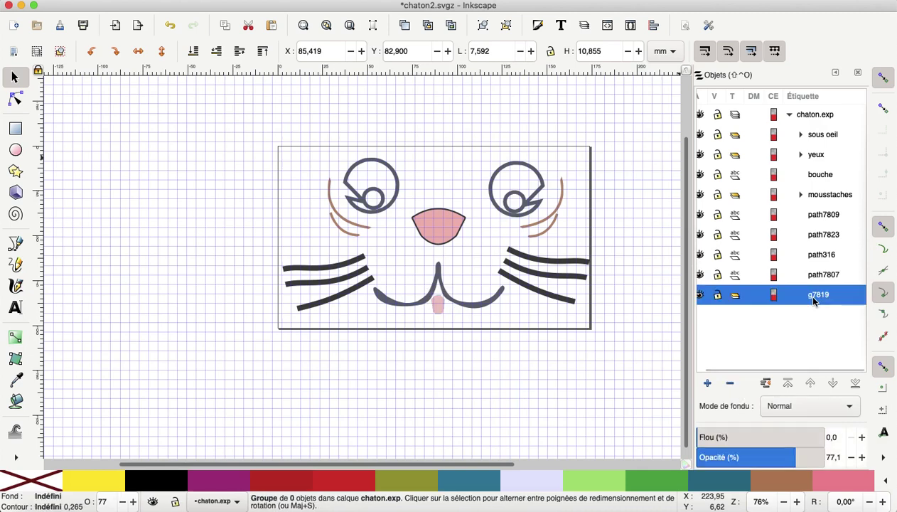
pyautogui.click(730, 384)
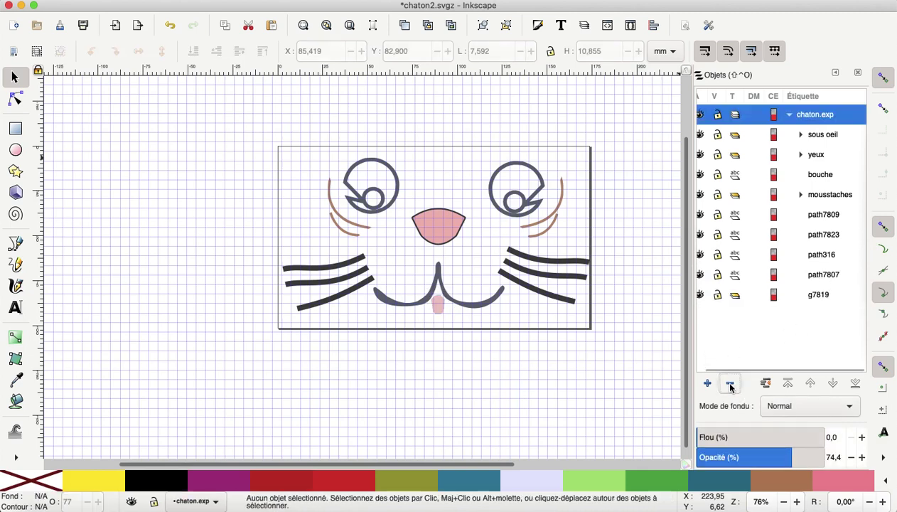
# Step: Identify the moustaches group and paths path7809, path7823, path316 and path7807 on the canvas
pyautogui.click(834, 198)
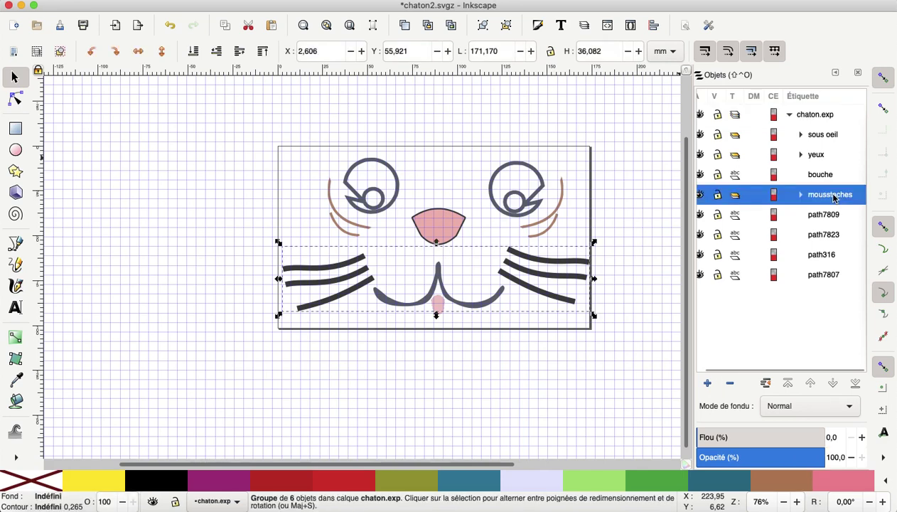
pyautogui.click(828, 217)
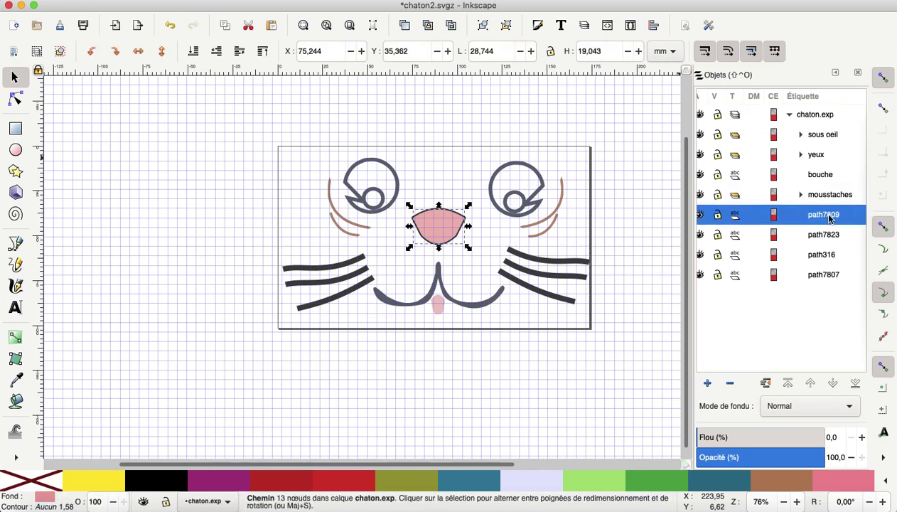
pyautogui.click(827, 238)
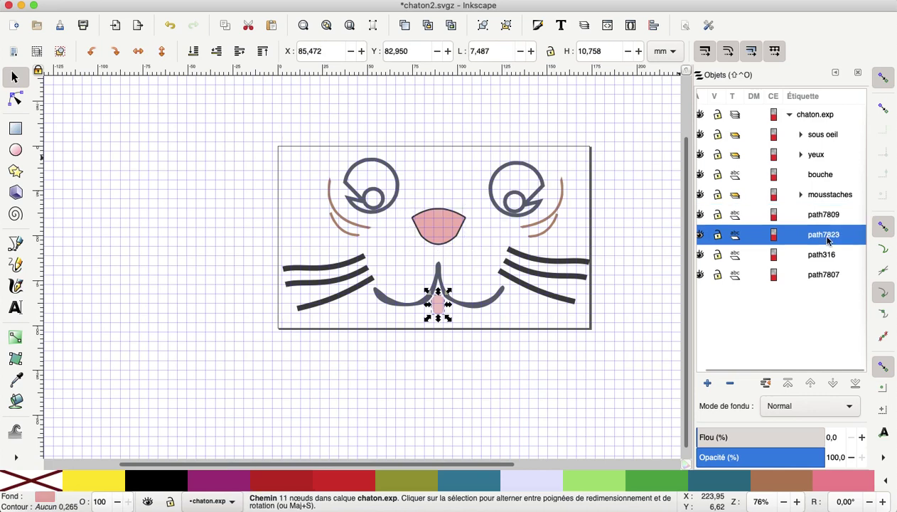
pyautogui.click(824, 257)
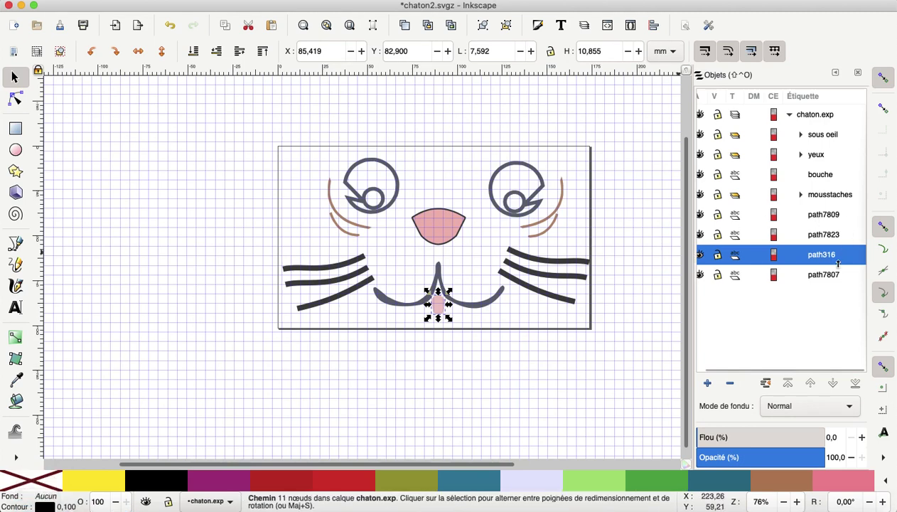
pyautogui.click(819, 280)
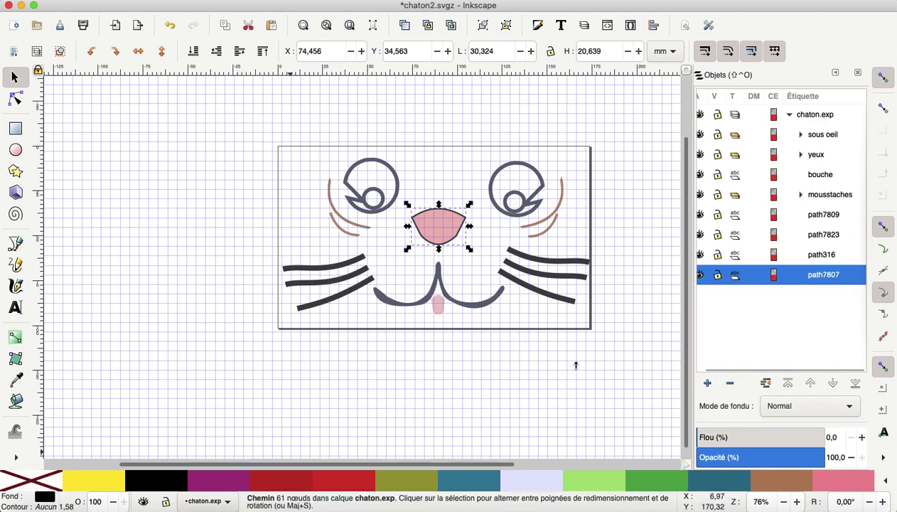
# Step: Raise path316 and path7807 two levels, above path7809 and path7823, then deselect
pyautogui.click(820, 256)
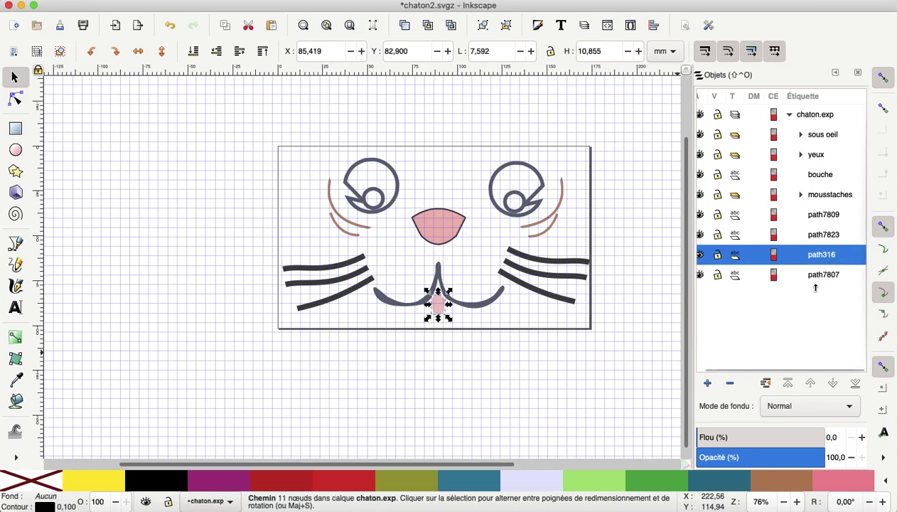
pyautogui.keyDown('shift'); pyautogui.click(825, 276); pyautogui.keyUp('shift')
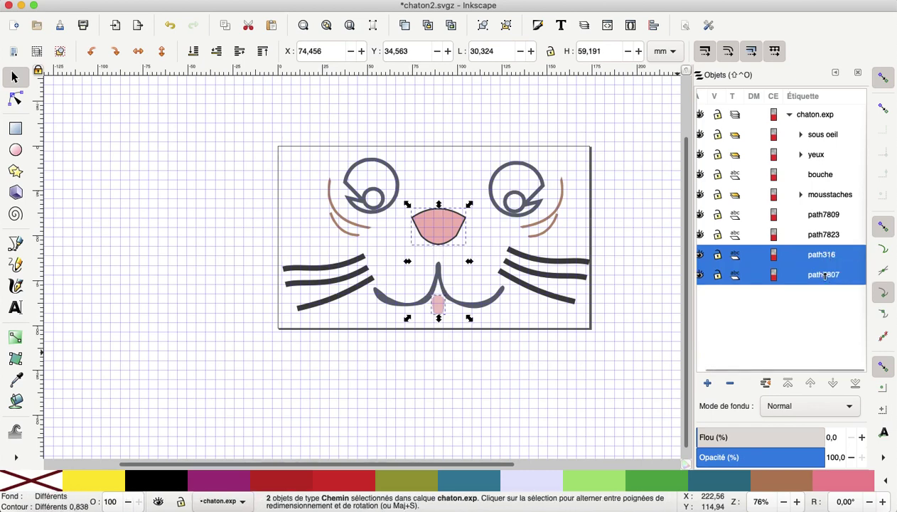
pyautogui.click(808, 384)
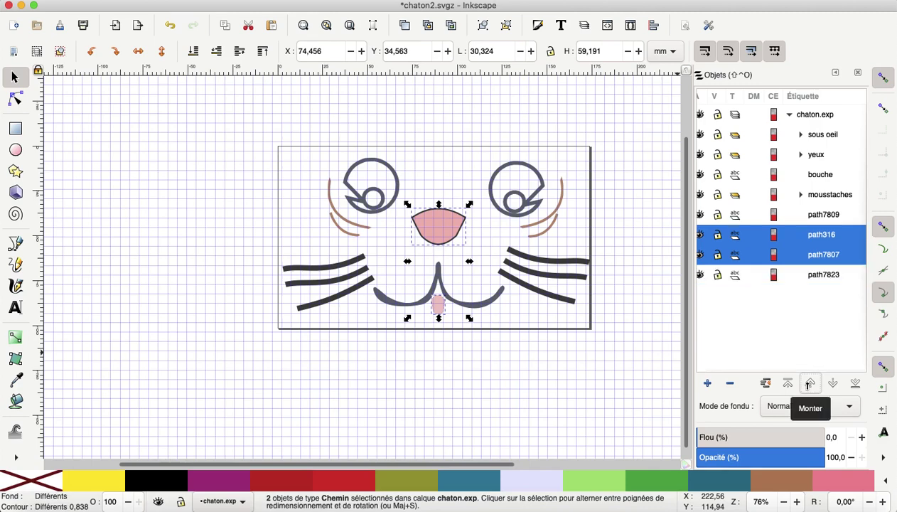
pyautogui.click(808, 384)
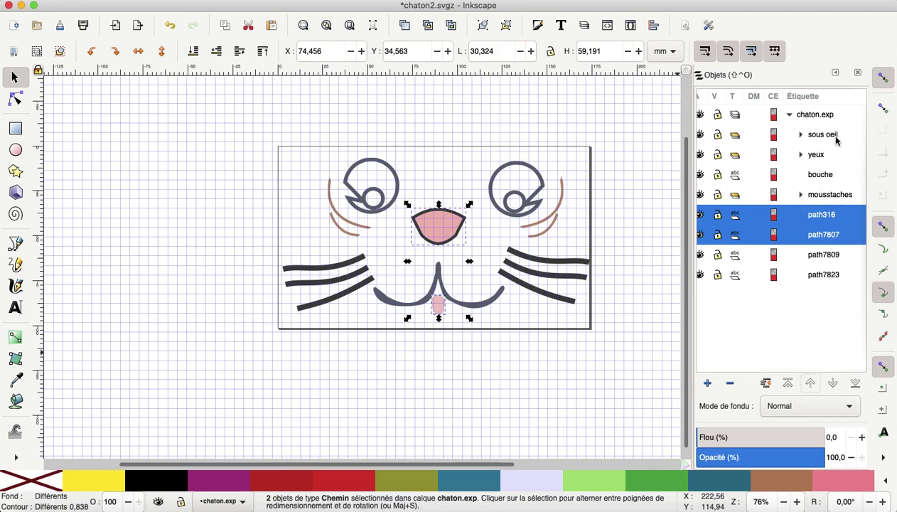
pyautogui.click(207, 222)
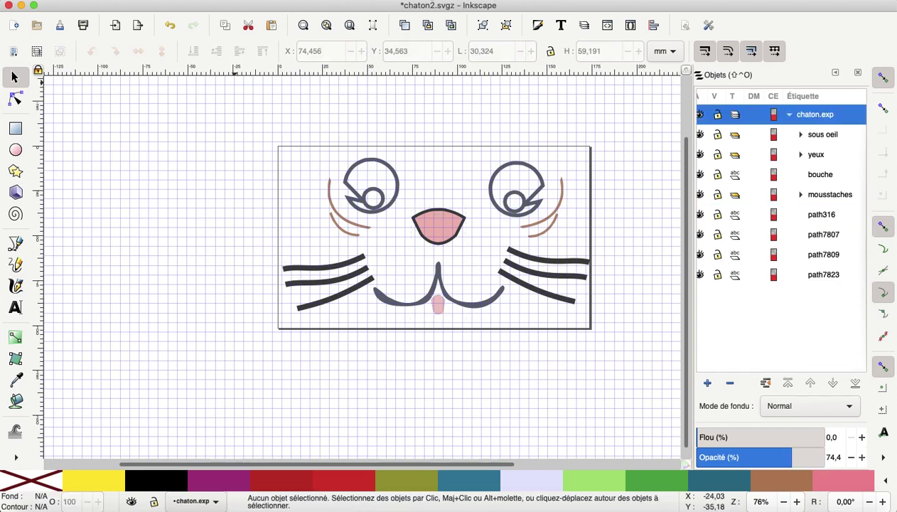
pyautogui.click(412, 0)
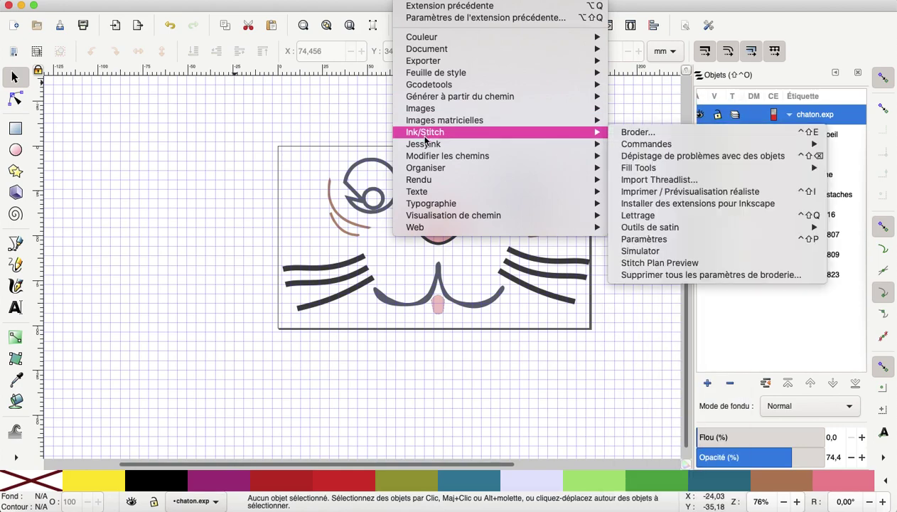
pyautogui.moveTo(425, 132)
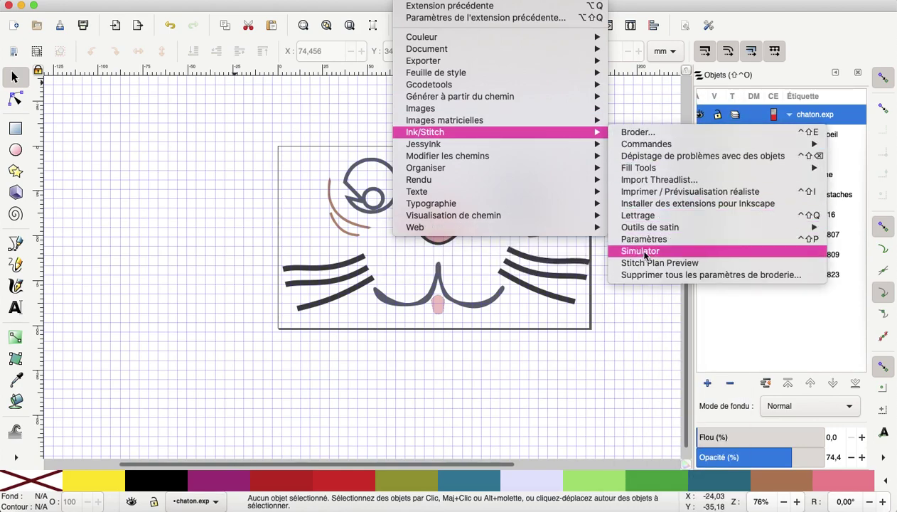
# Step: Run the Ink/Stitch Simulator on the kitten face and speed up playback twice
pyautogui.click(640, 251)
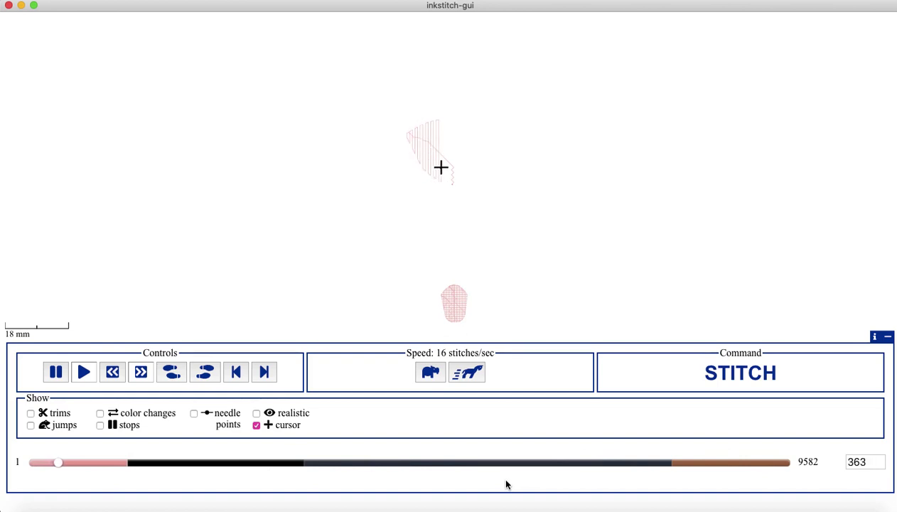
pyautogui.click(467, 372)
pyautogui.click(467, 372)
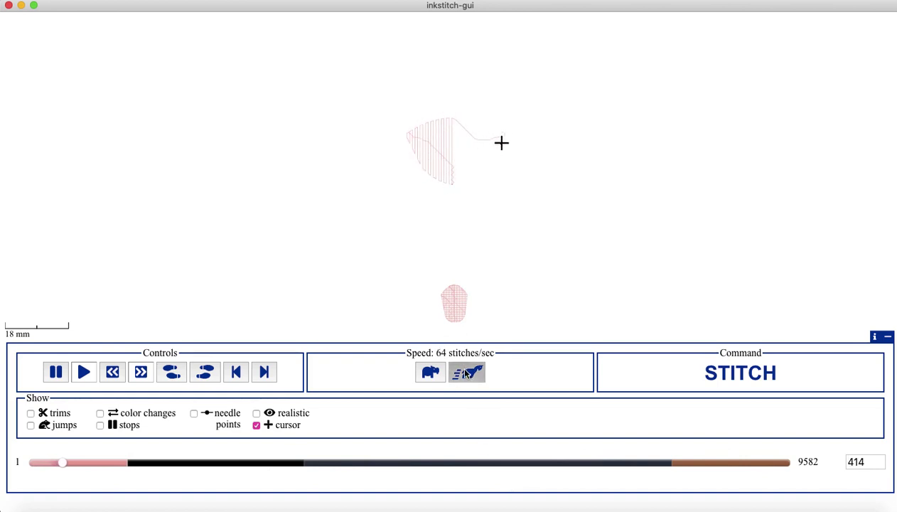
pyautogui.click(467, 373)
pyautogui.click(467, 372)
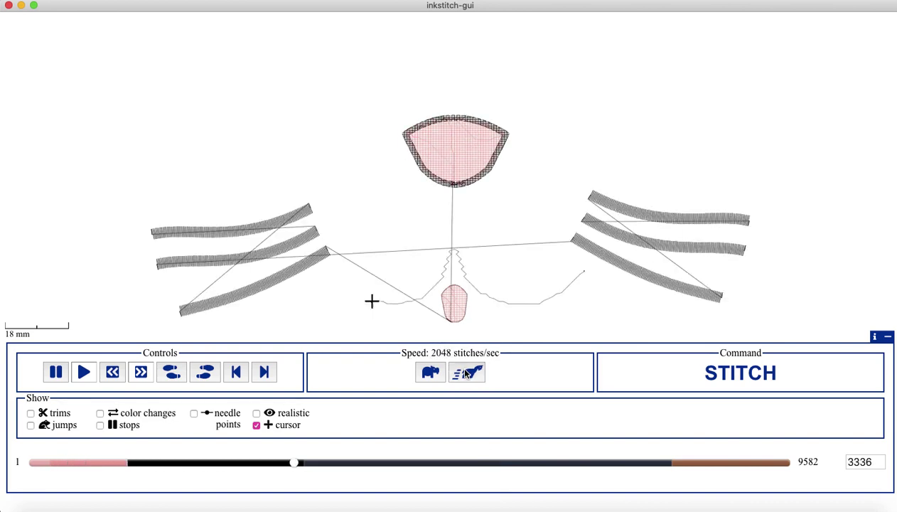